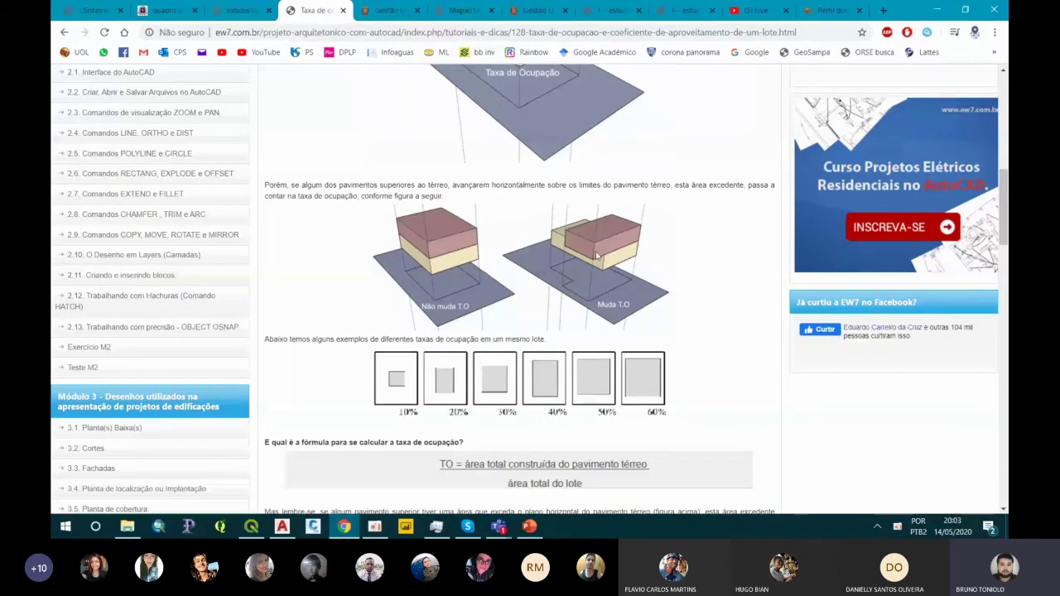
# Review the article's occupancy rate (TO) and utilization coefficient (CA) formulas along with their building examples.
pyautogui.scroll(-3, 596, 256)
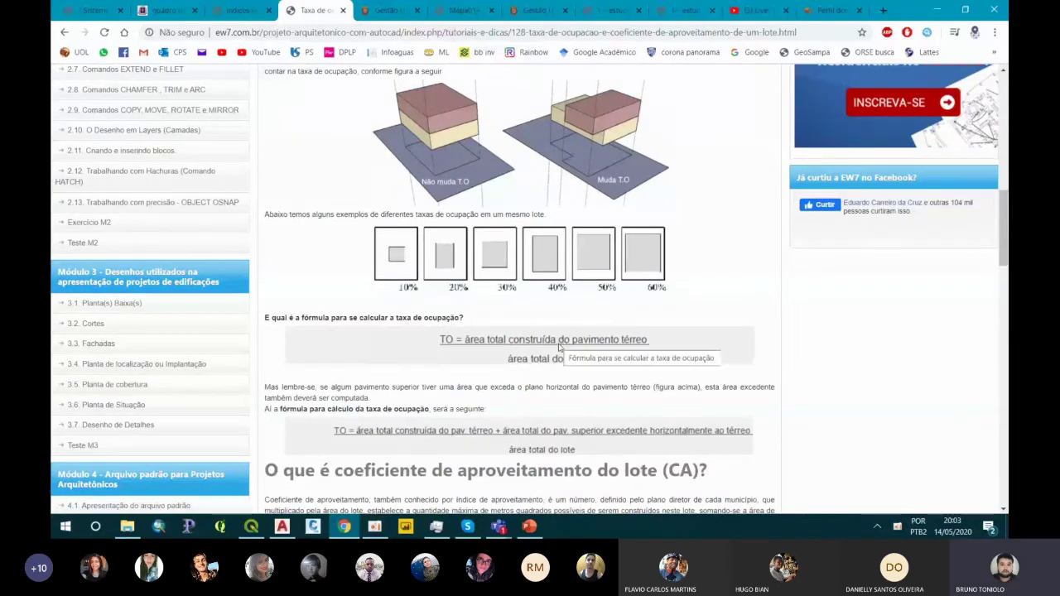
pyautogui.scroll(-1, 558, 348)
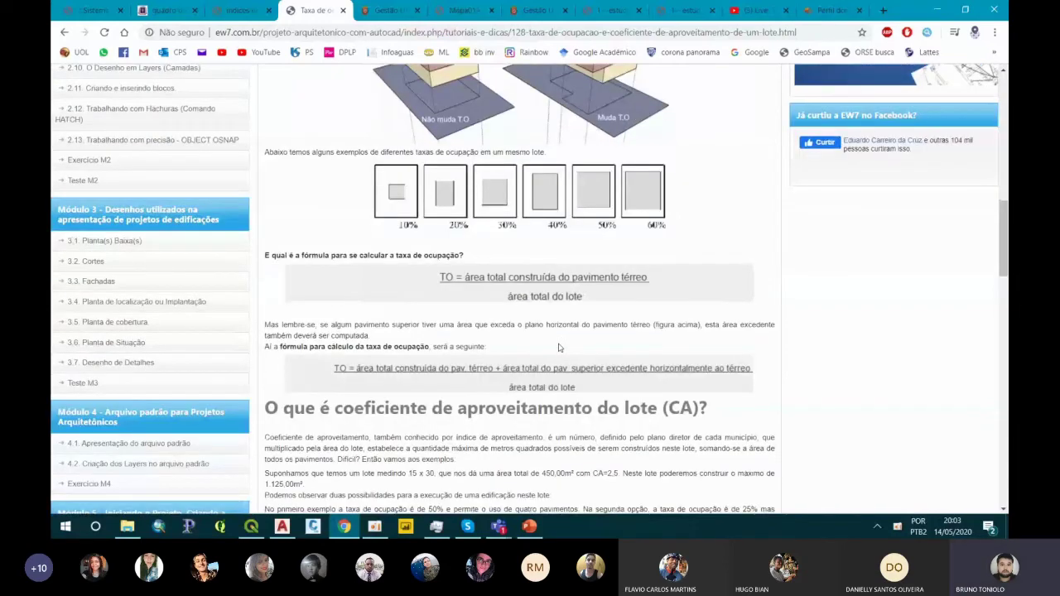
pyautogui.scroll(-5, 559, 348)
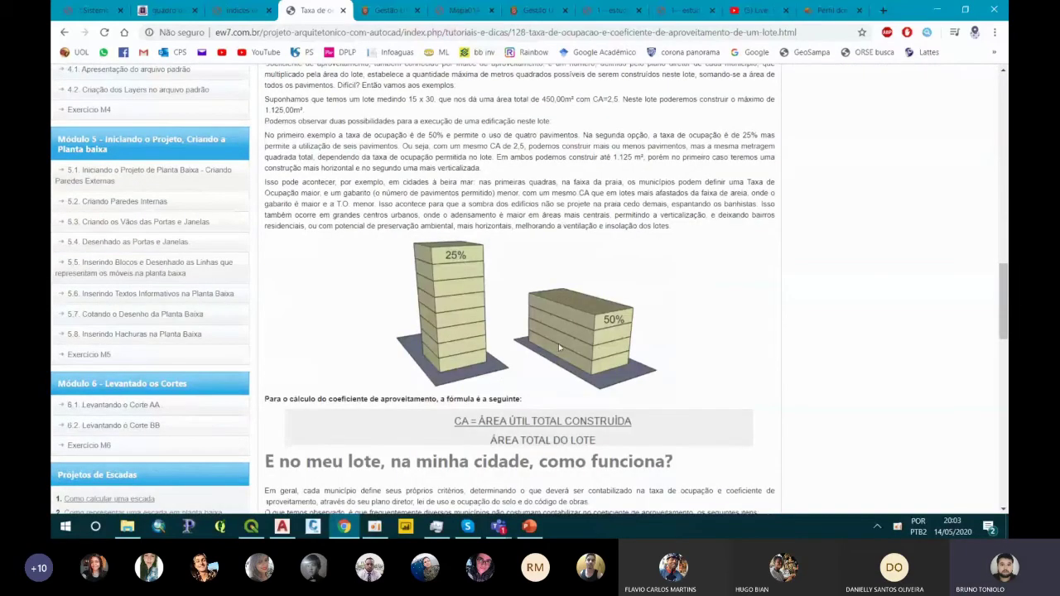
pyautogui.scroll(3, 558, 343)
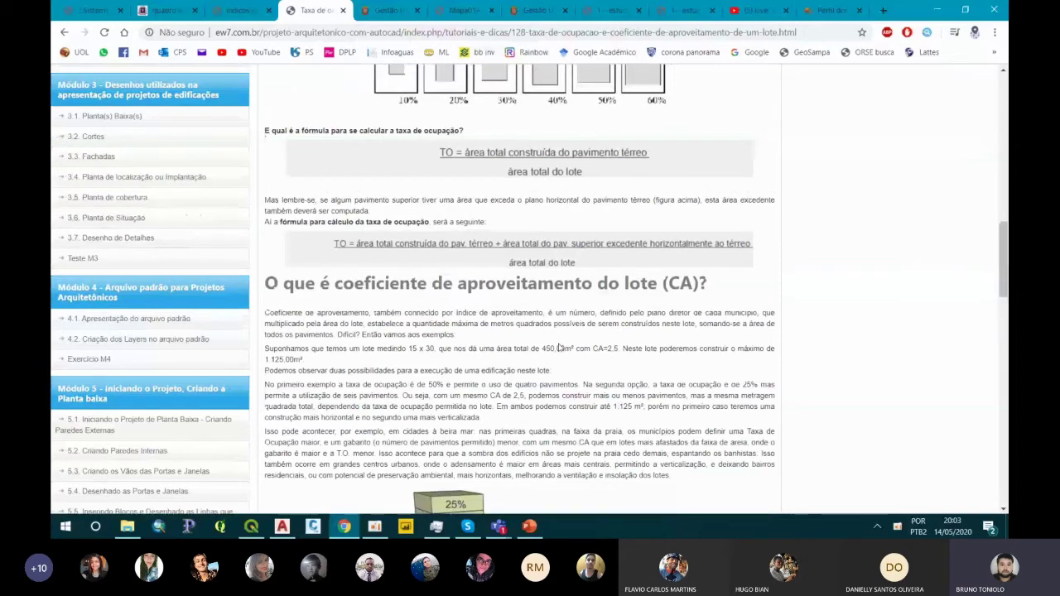
pyautogui.scroll(-3, 559, 348)
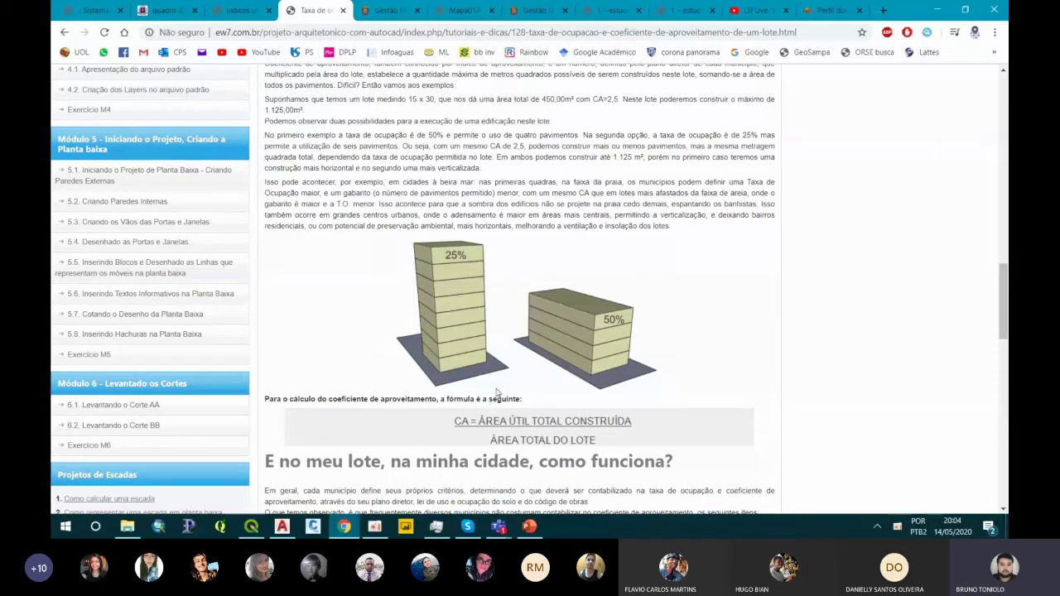
pyautogui.scroll(5, 497, 391)
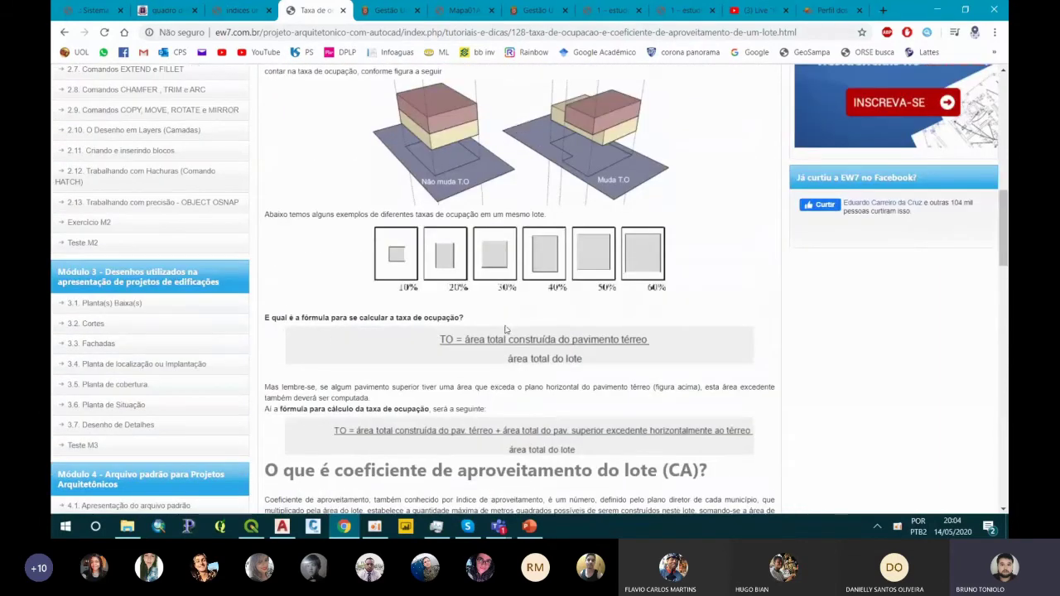
# Highlight the maximum occupancy rate heading in Franco da Rocha's zoning index table and revisit the article's occupancy examples.
pyautogui.click(159, 11)
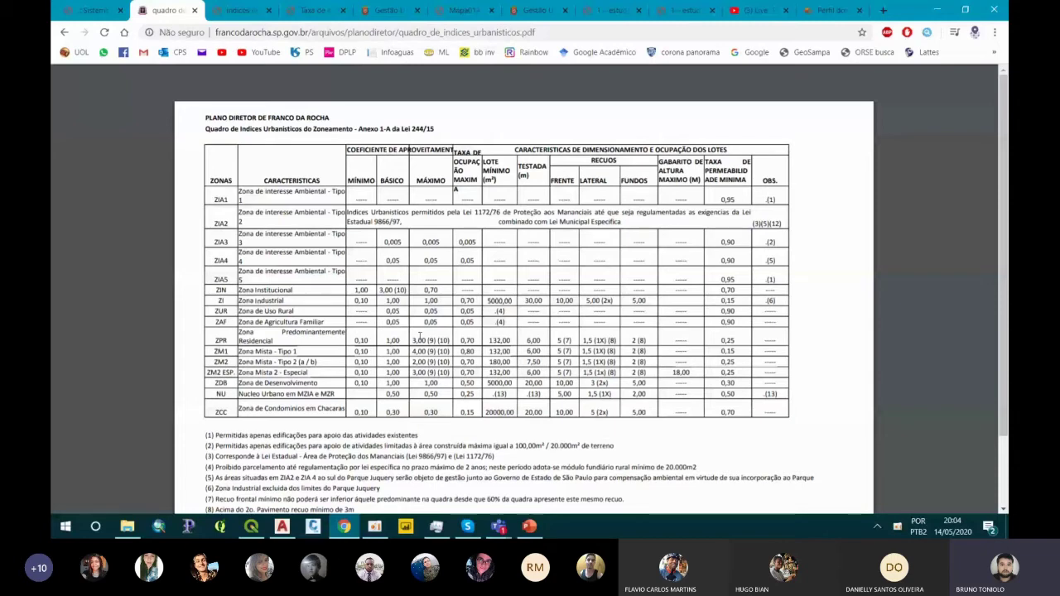
pyautogui.moveTo(455, 151); pyautogui.dragTo(477, 178)
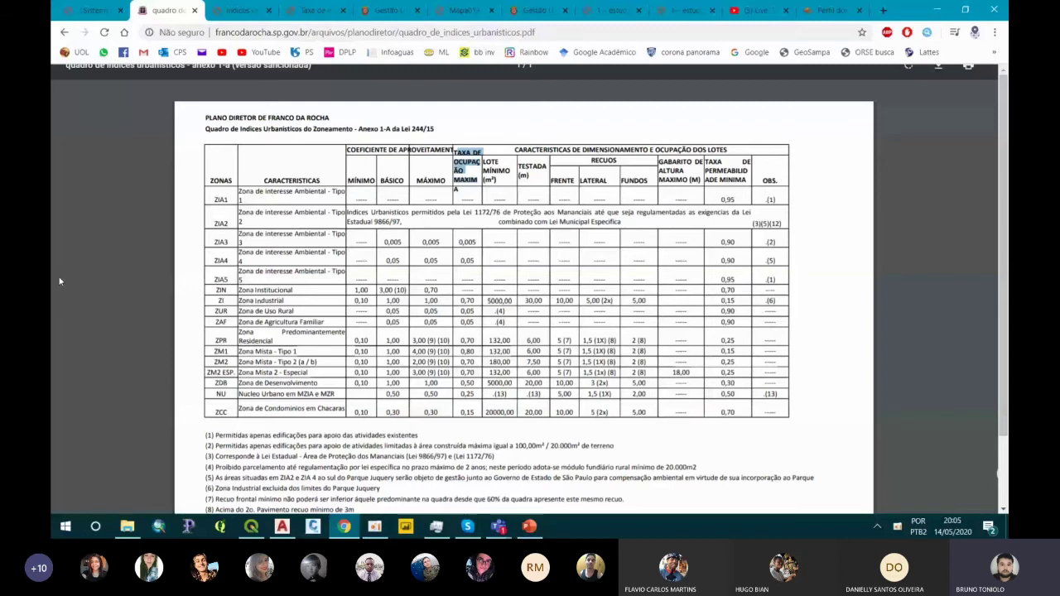
pyautogui.hotkey('ctrl', '4')
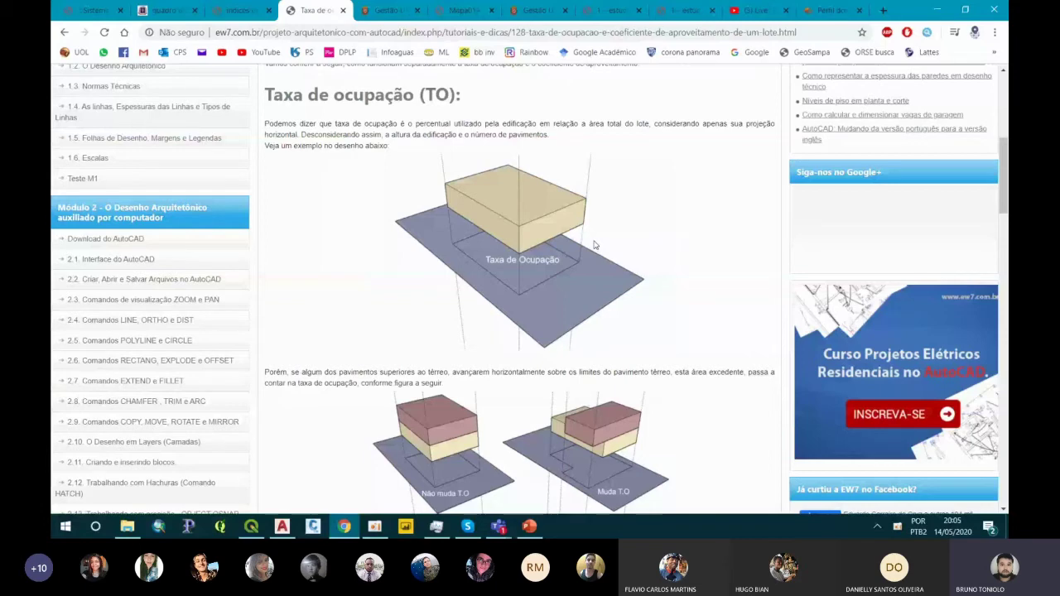
pyautogui.scroll(-10, 593, 290)
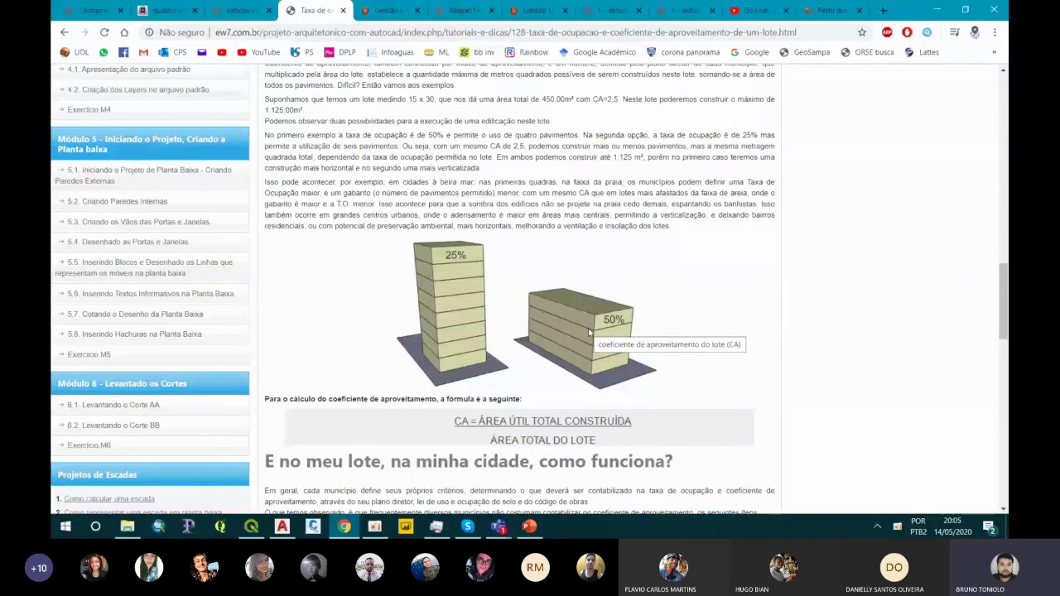
pyautogui.scroll(5, 588, 328)
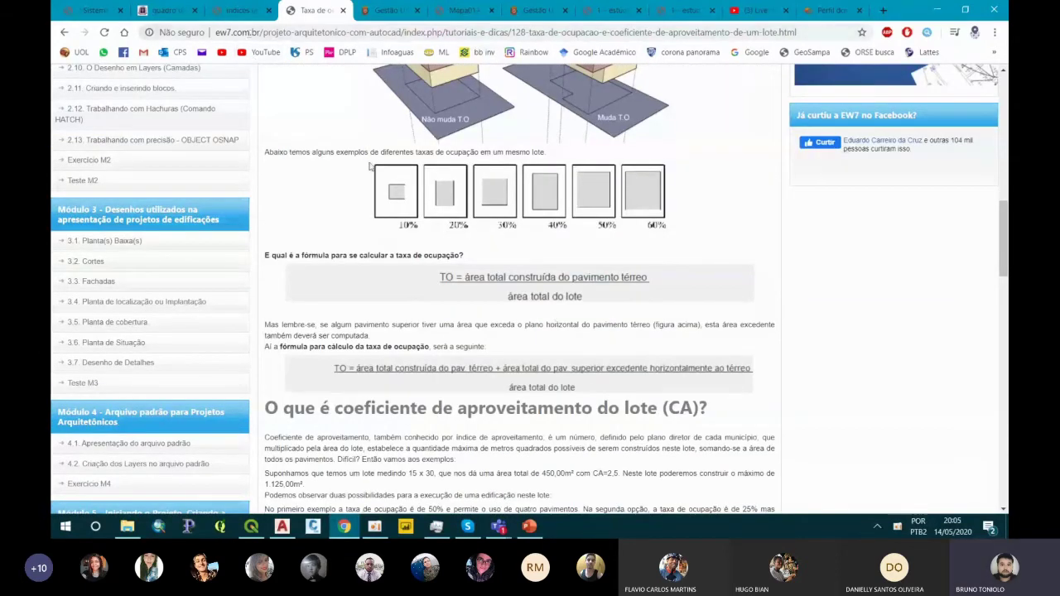
# Consult the São Paulo urban index table and highlight the minimum permeability rate heading in the Franco da Rocha table.
pyautogui.click(238, 11)
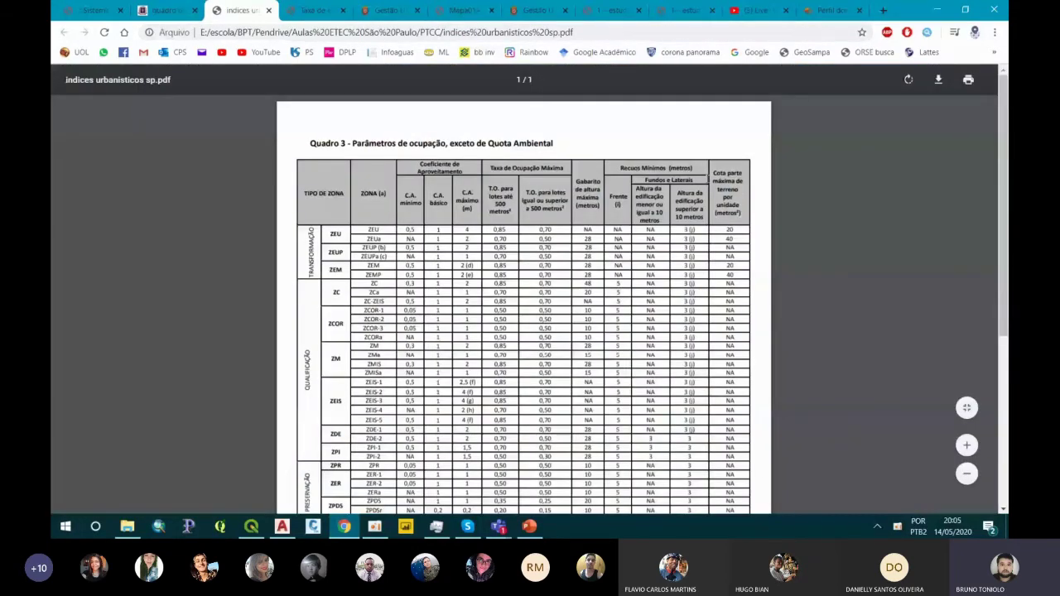
pyautogui.click(170, 10)
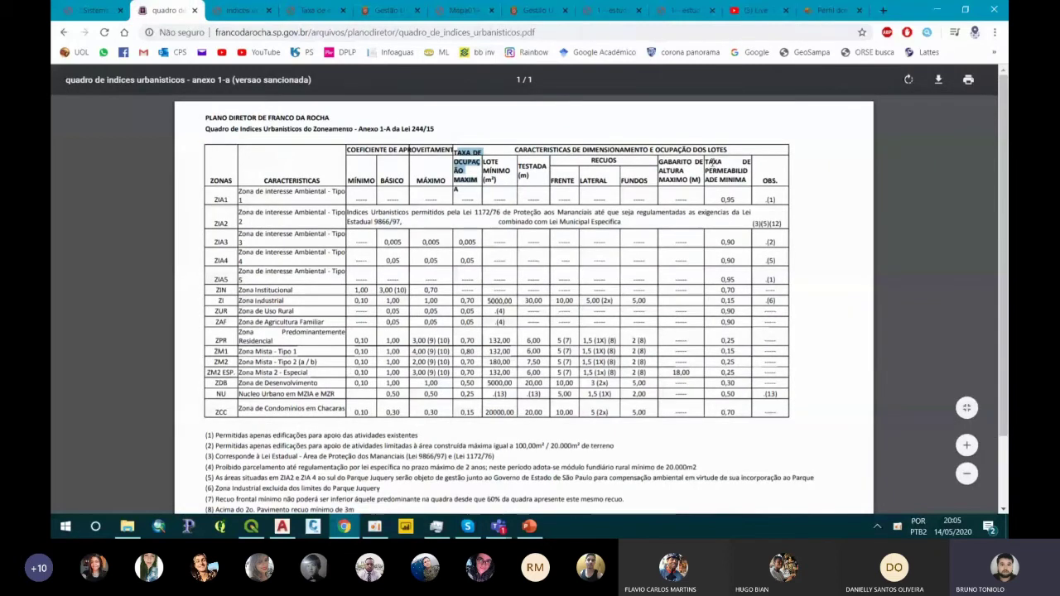
pyautogui.moveTo(706, 159); pyautogui.dragTo(730, 184)
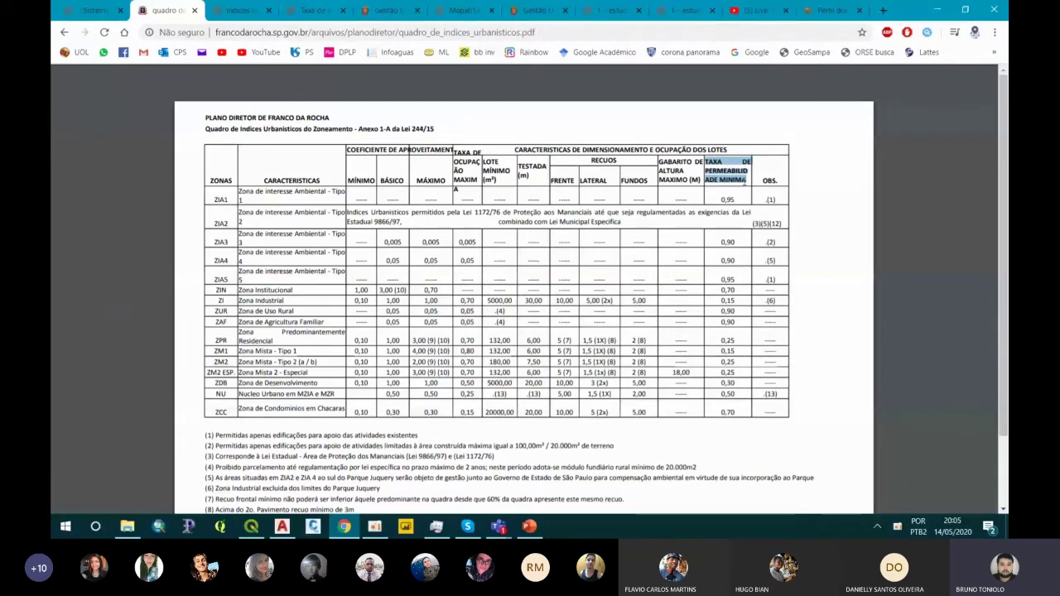
# Read the Taxa de Permeabilidade definition on the Gestão Urbana SP site and return to the Franco da Rocha index table.
pyautogui.click(684, 10)
pyautogui.click(609, 10)
pyautogui.click(569, 12)
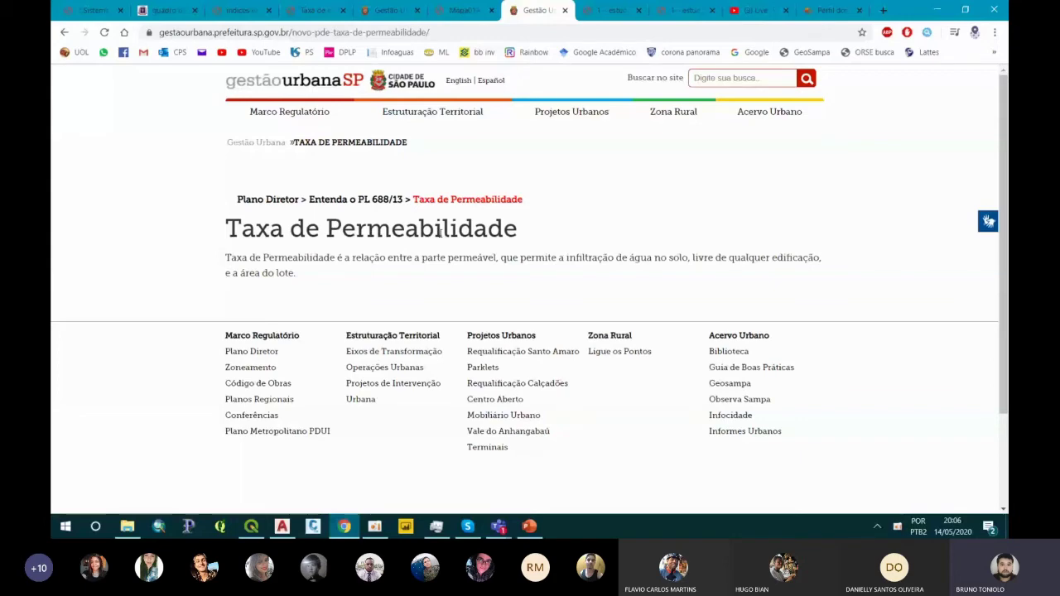
pyautogui.hotkey('ctrl', '2')
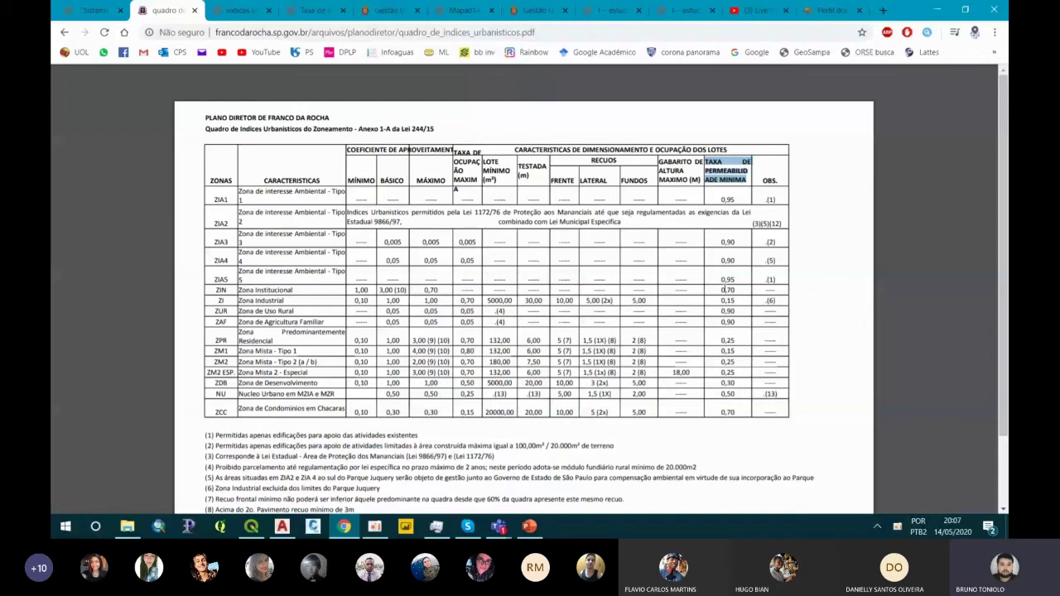
# Switch to the Arquitetura.dwg drawing in AutoCAD and hide the Properties palette.
pyautogui.hotkey('alt', 'Tab')
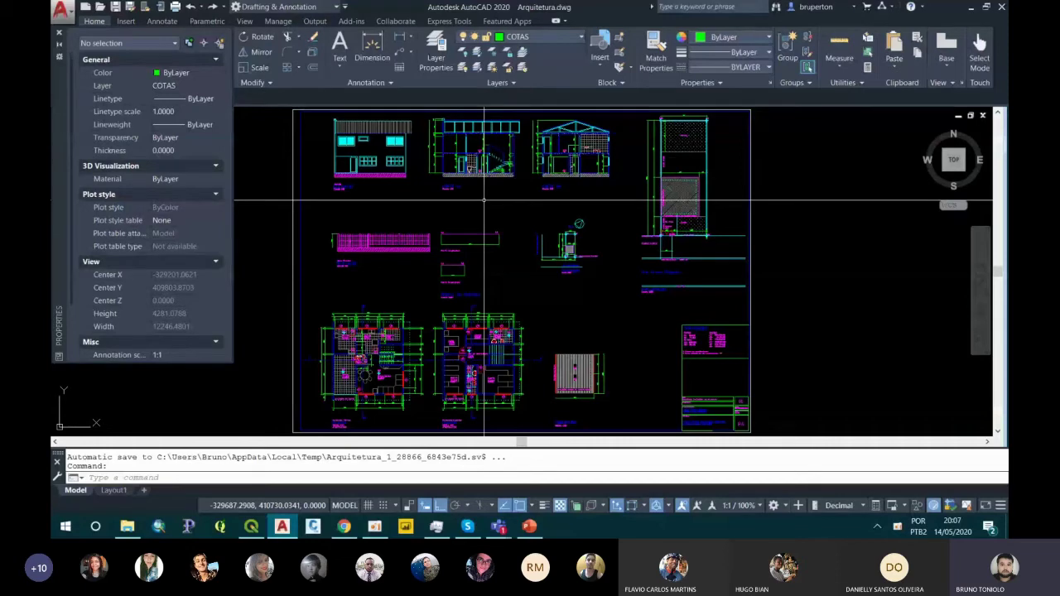
pyautogui.hotkey('ctrl', '1')
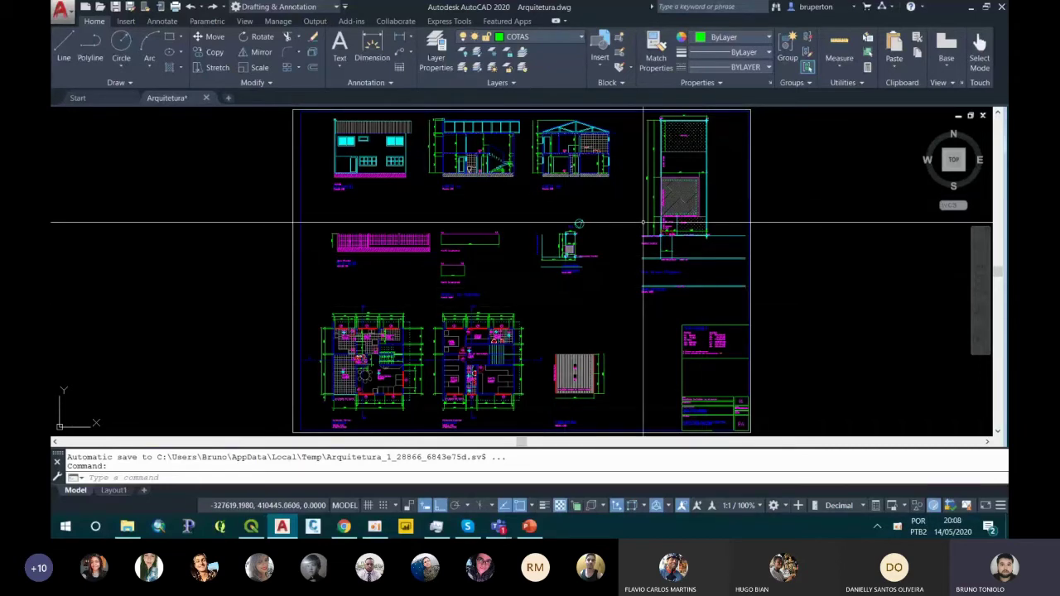
# Copy the CONVENÇÕES title about 448 units straight down into the empty box below the conventions table.
pyautogui.scroll(3, 701, 361)
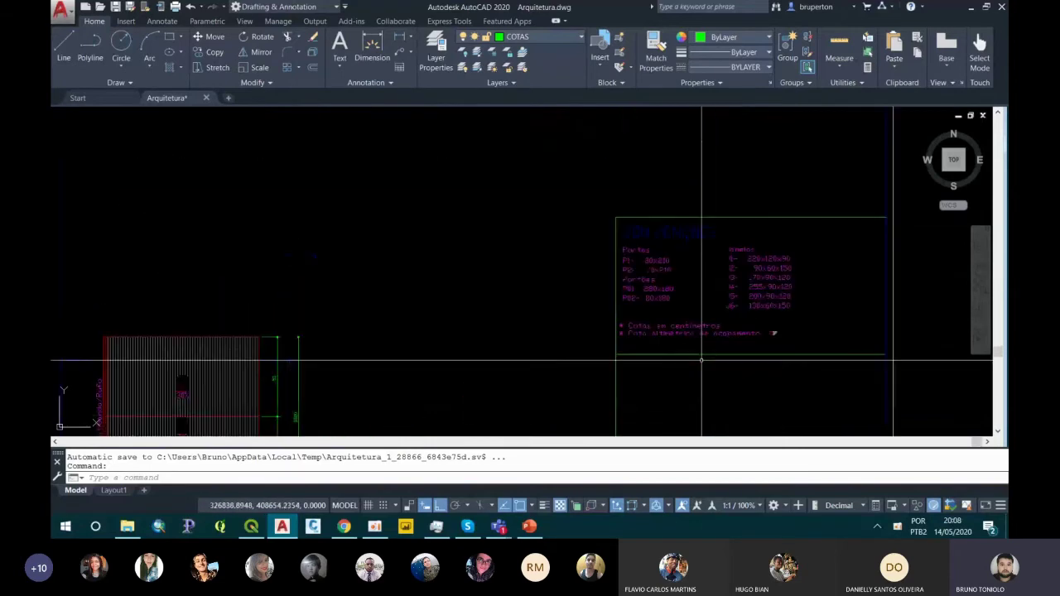
pyautogui.middleClick(701, 361)
pyautogui.moveTo(701, 359)
pyautogui.mouseDown()
pyautogui.moveTo(603, 170)
pyautogui.moveTo(530, 243)
pyautogui.mouseUp()
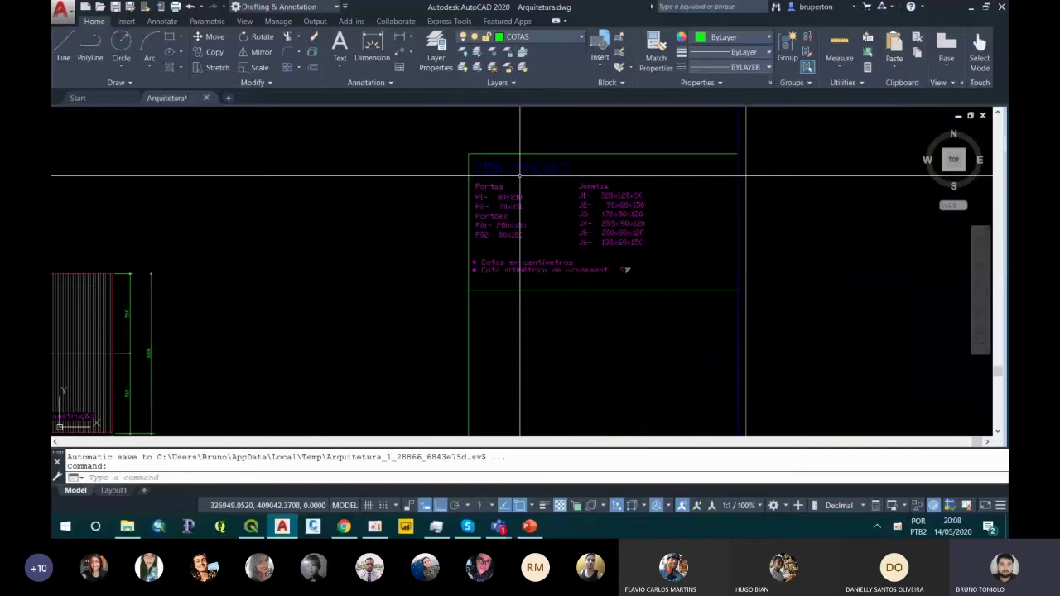
pyautogui.scroll(2, 520, 176)
pyautogui.click(520, 176)
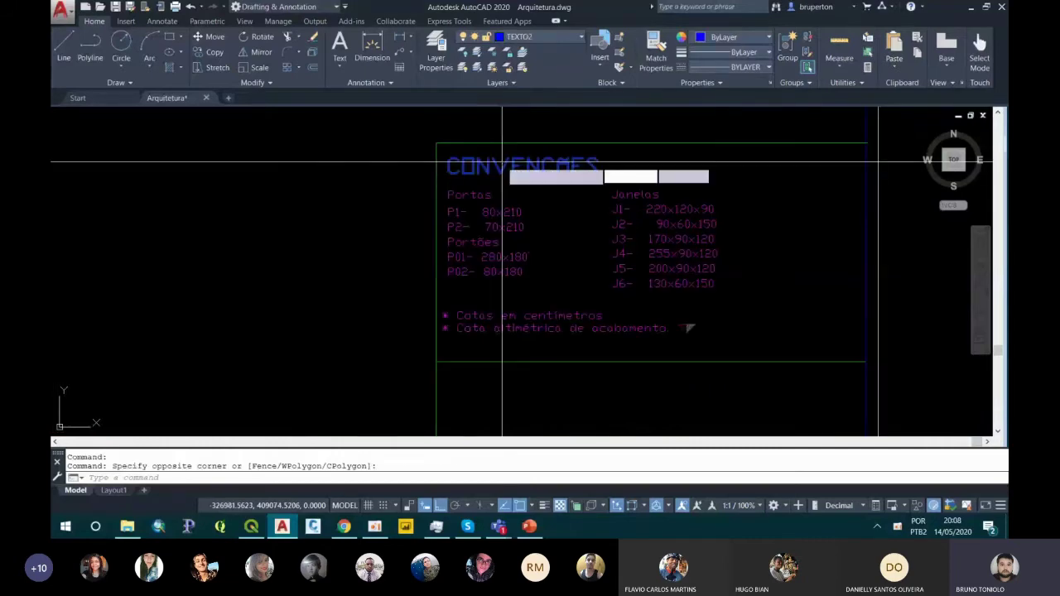
pyautogui.click(597, 174)
pyautogui.write('co')
pyautogui.press('space')
pyautogui.click(502, 166)
pyautogui.click(468, 378)
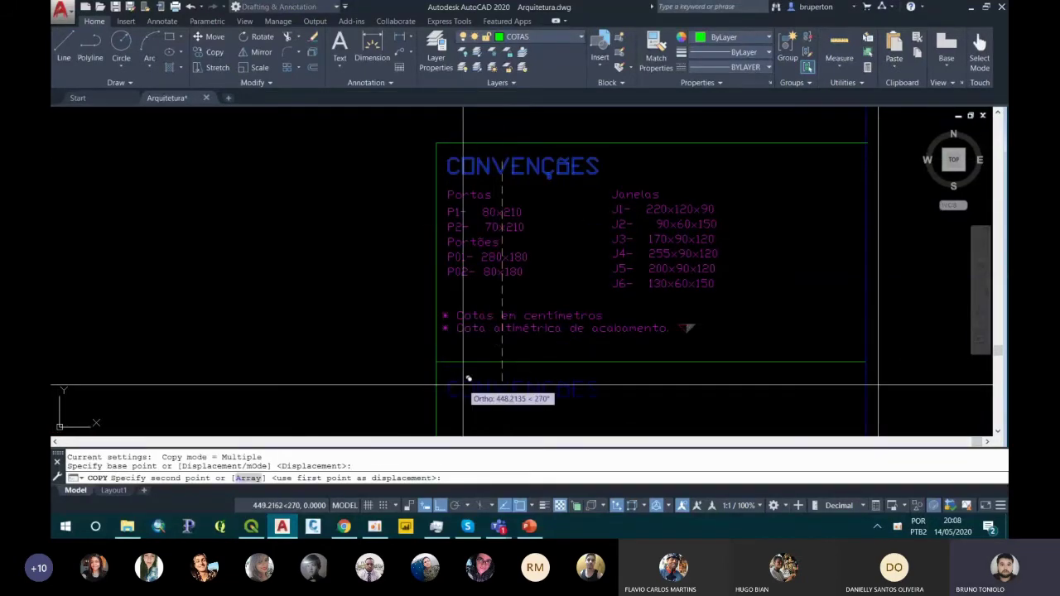
pyautogui.press('Escape')
pyautogui.click(468, 377)
pyautogui.press('Escape')
pyautogui.click(470, 374)
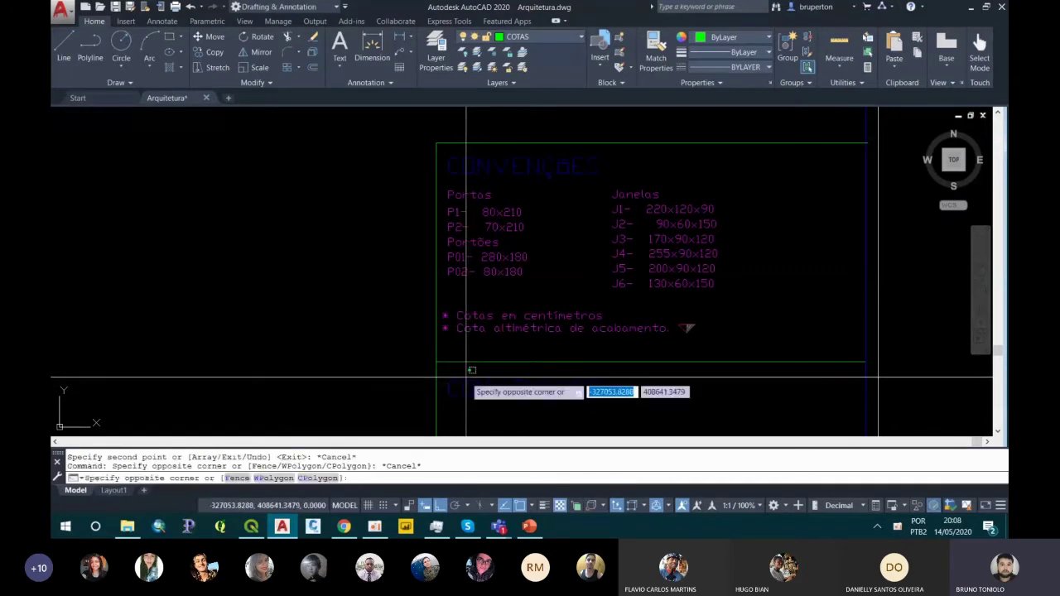
pyautogui.press('Escape')
pyautogui.click(472, 371)
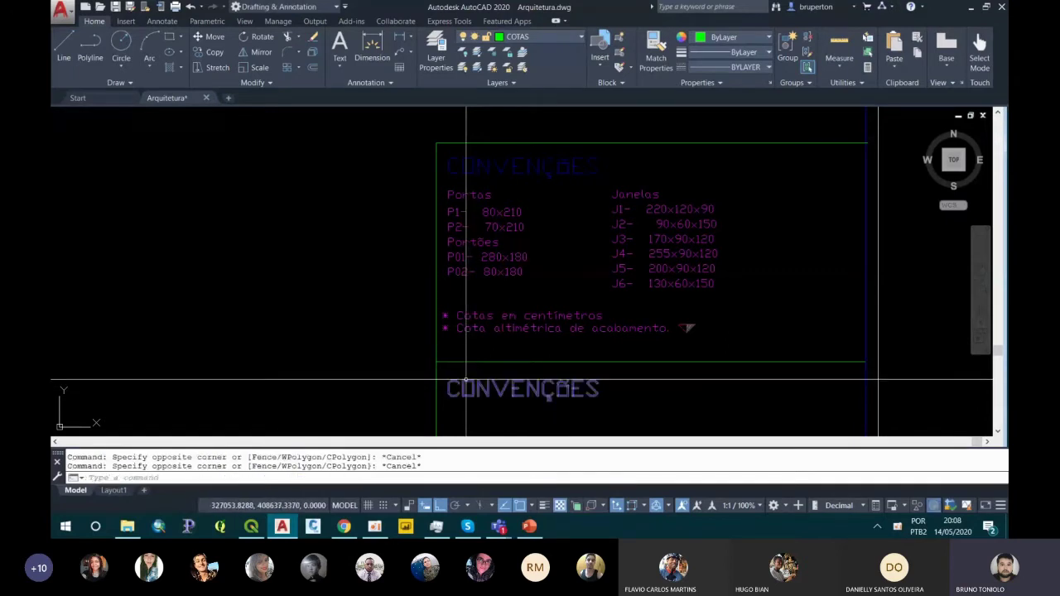
# Change the text of the copied title to "íNDICES URBANÍSTICOS".
pyautogui.click(466, 381)
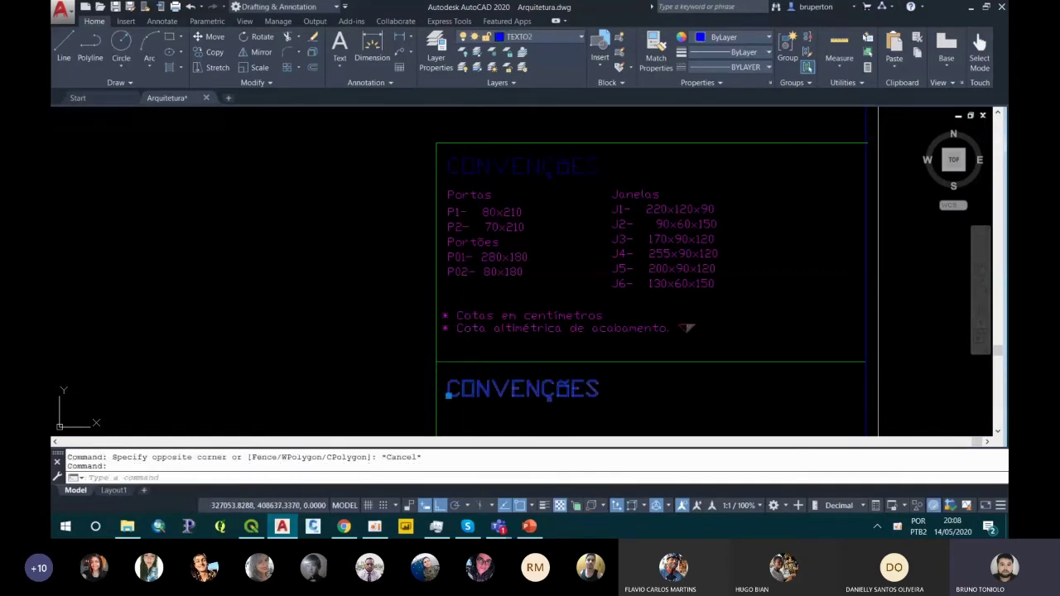
pyautogui.doubleClick(466, 385)
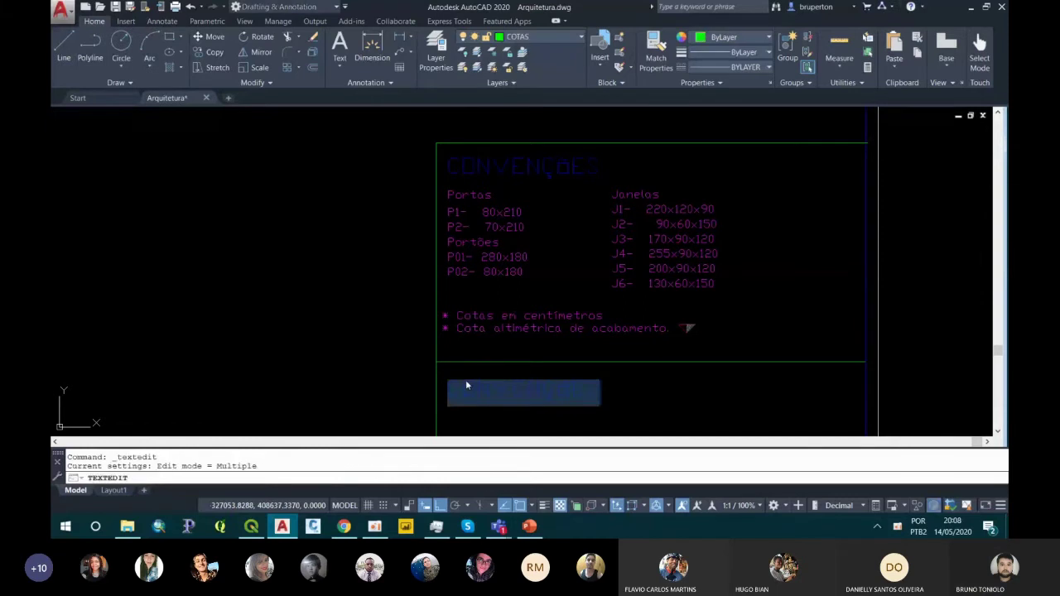
pyautogui.press('Delete')
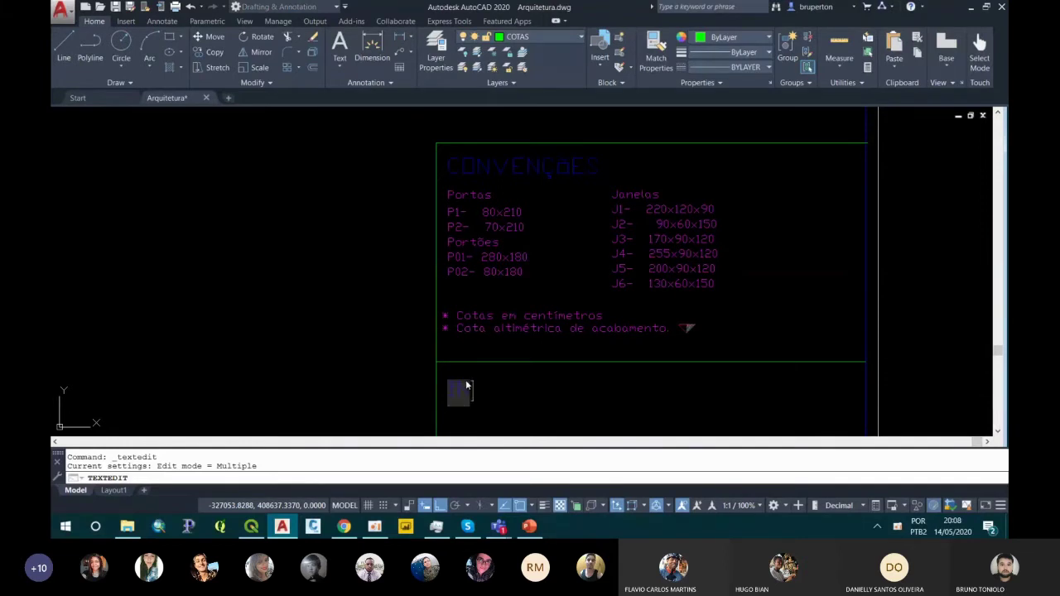
pyautogui.hotkey('ctrl', 'z')
pyautogui.write('ICES ')
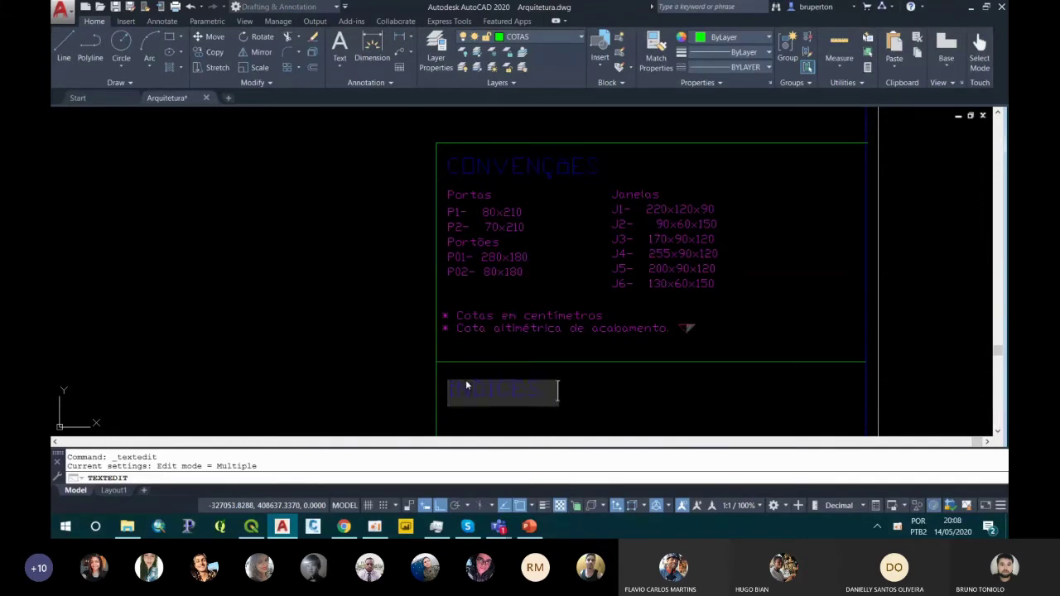
pyautogui.write('URBANÍSTICOS')
pyautogui.press('Return')
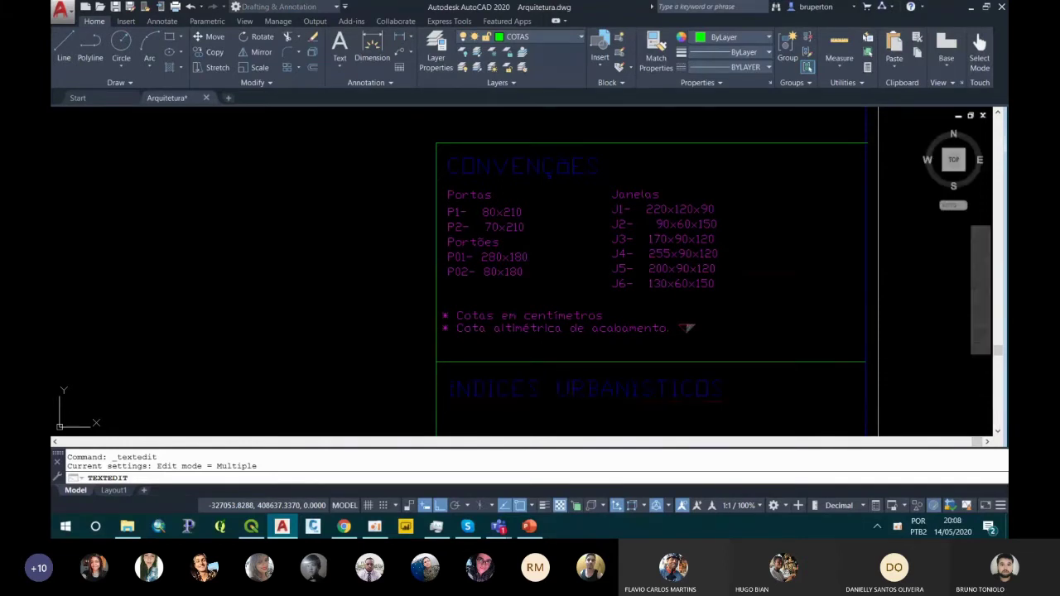
pyautogui.press('Escape')
# Copy the "Portas" label from the conventions table straight down to just below the íNDICES URBANÍSTICOS title.
pyautogui.click(458, 197)
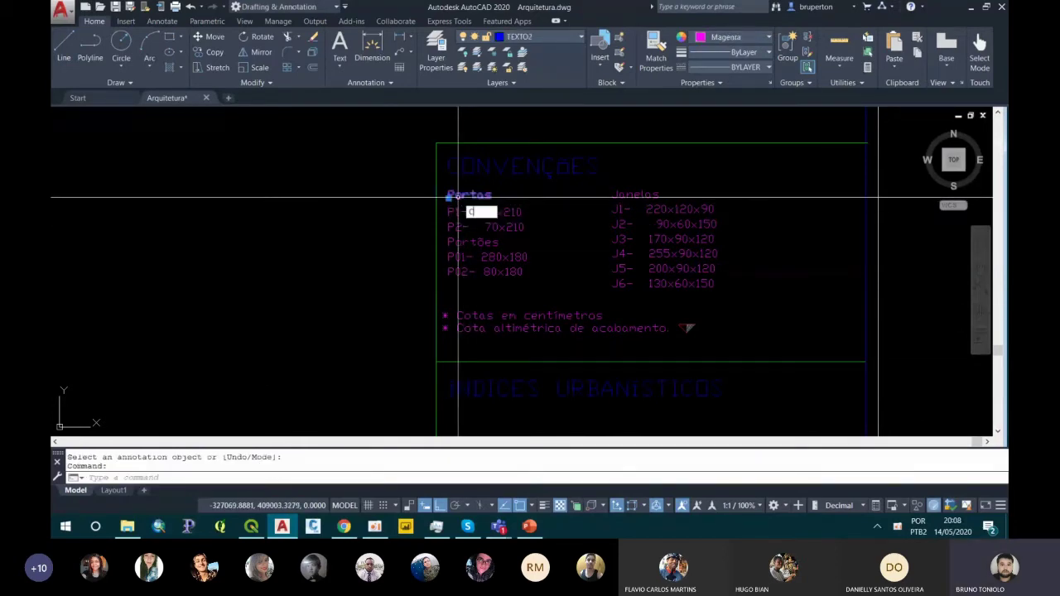
pyautogui.write('co')
pyautogui.press('Return')
pyautogui.click(458, 197)
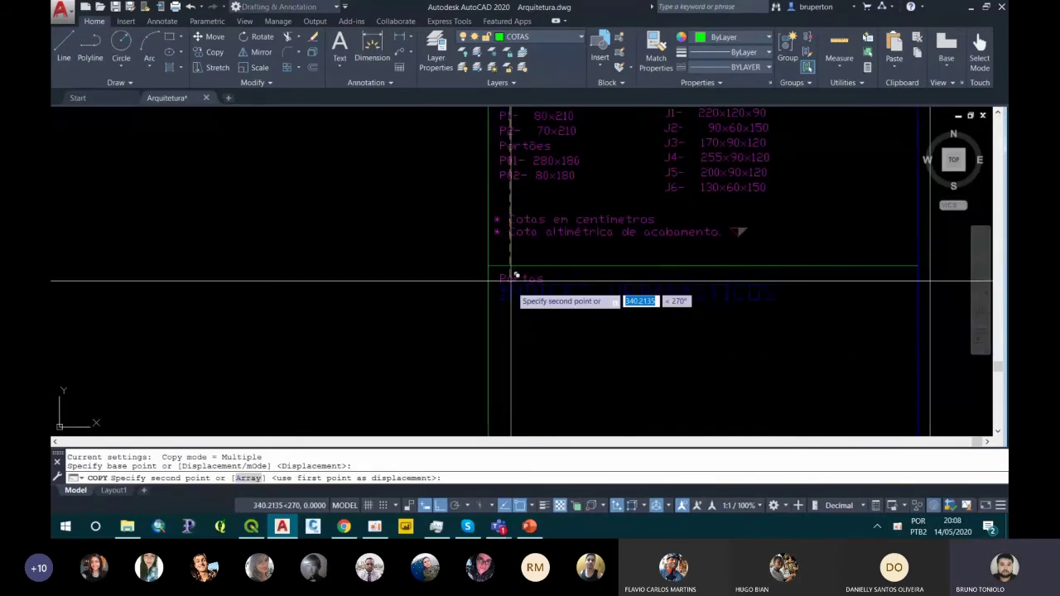
pyautogui.scroll(3, 514, 280)
pyautogui.click(512, 318)
pyautogui.press('Escape')
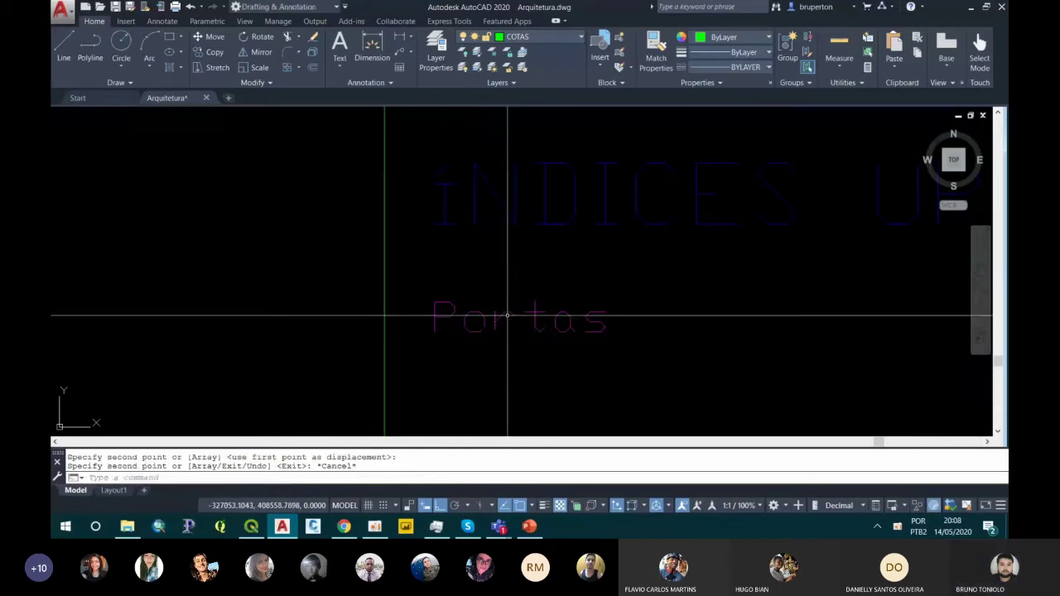
# Change the text of the copied "Portas" label below the íNDICES URBANÍSTICOS title to "áRea do lote ?".
pyautogui.click(507, 316)
pyautogui.press('Escape')
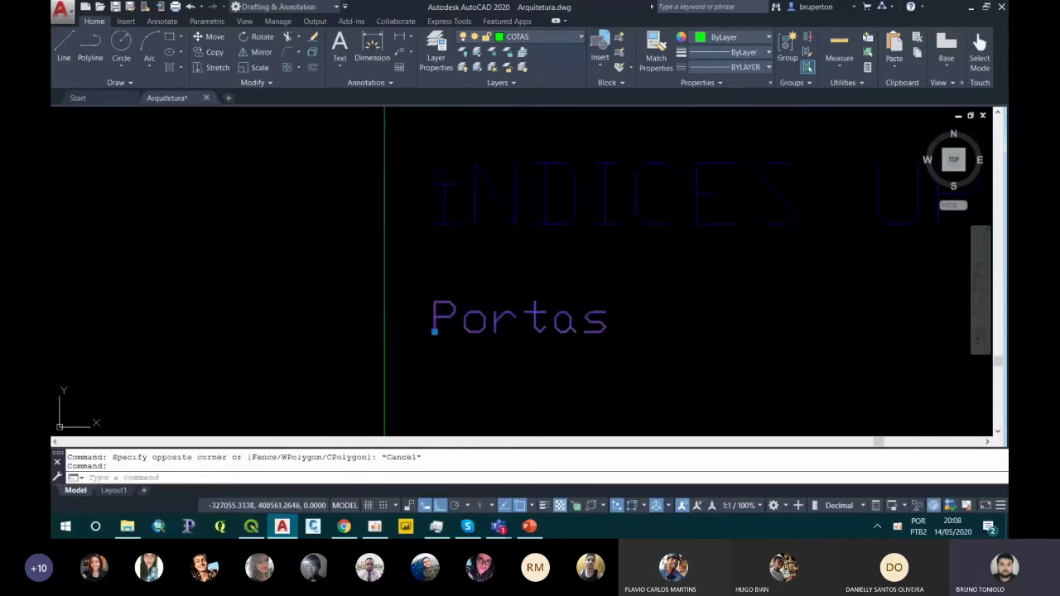
pyautogui.doubleClick(502, 315)
pyautogui.write('JA')
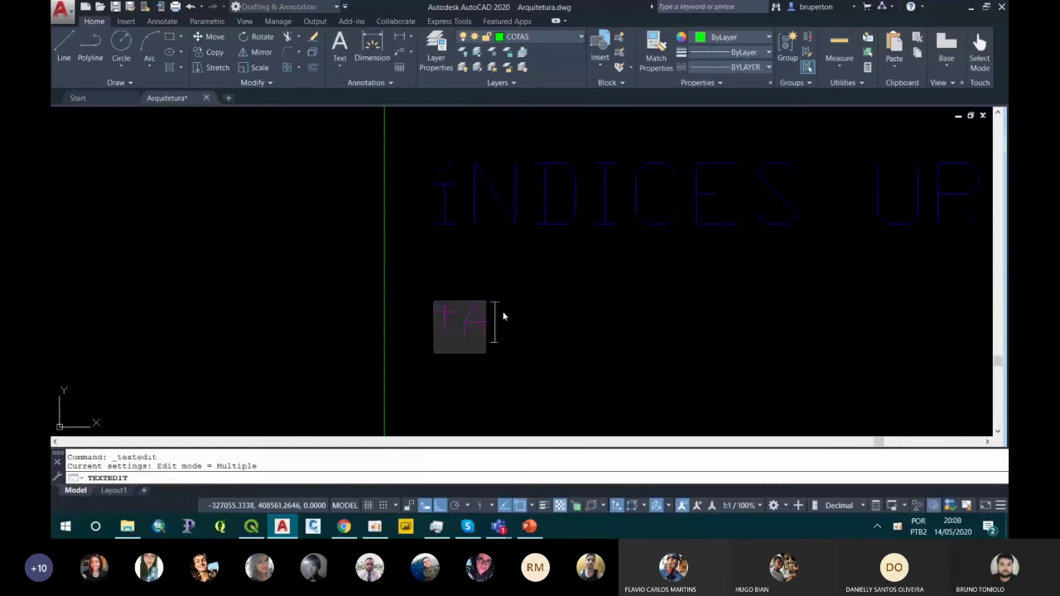
pyautogui.press('BackSpace')
pyautogui.press('BackSpace')
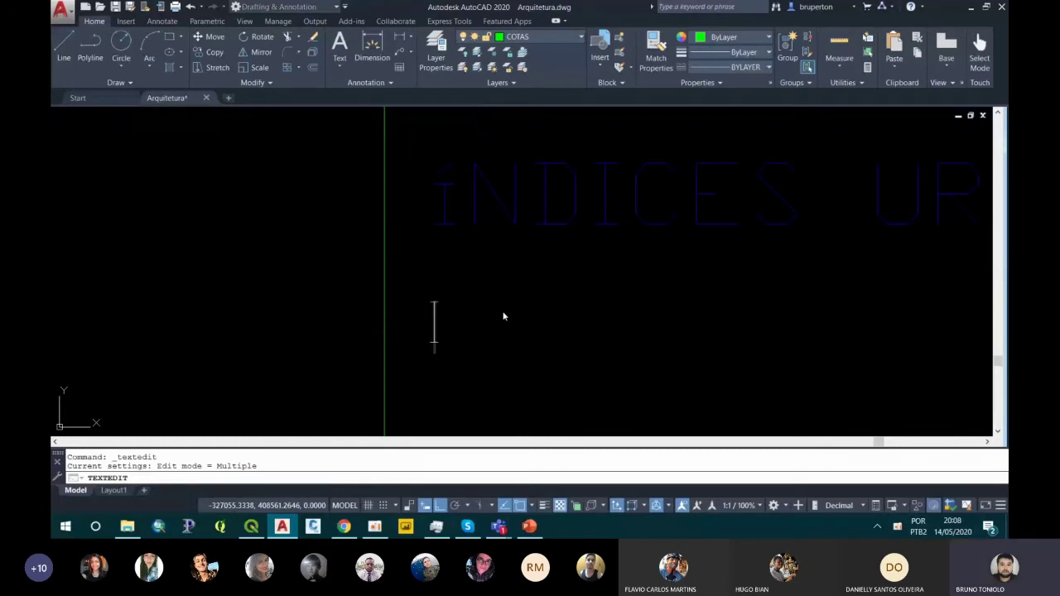
pyautogui.write('AR')
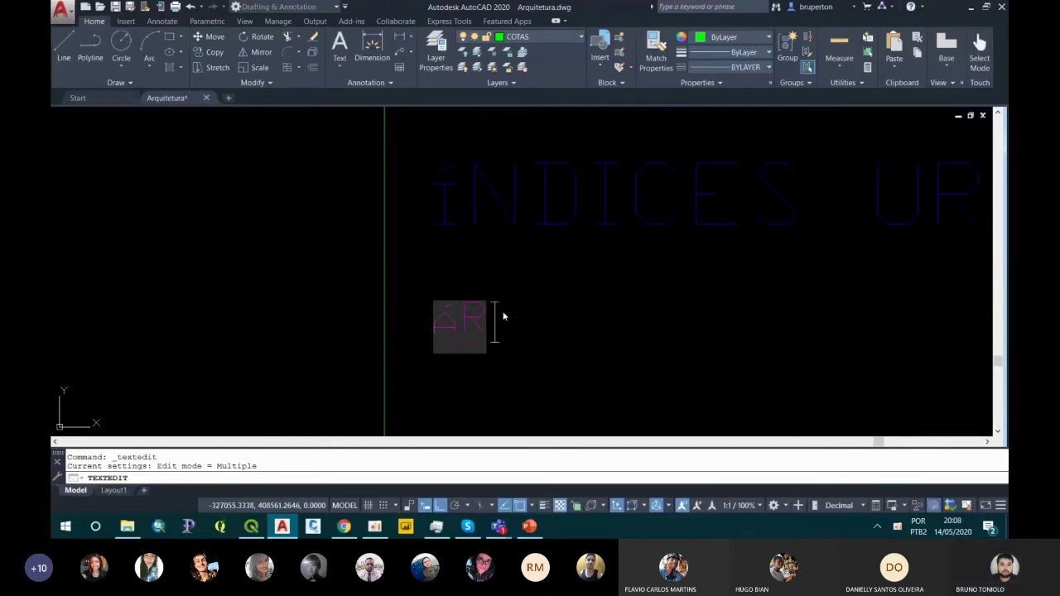
pyautogui.write('ea ')
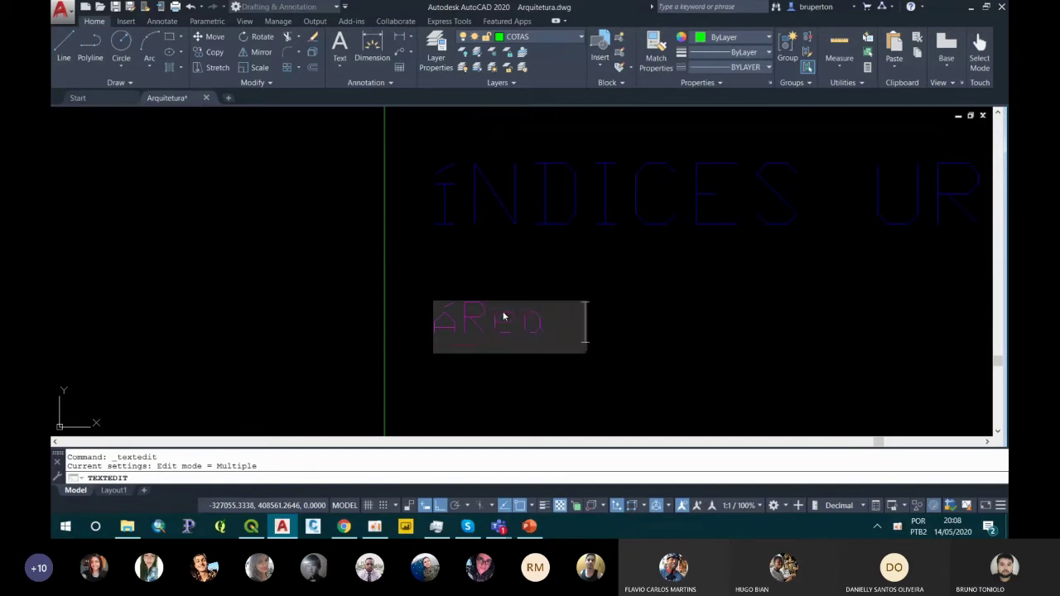
pyautogui.write('de lot')
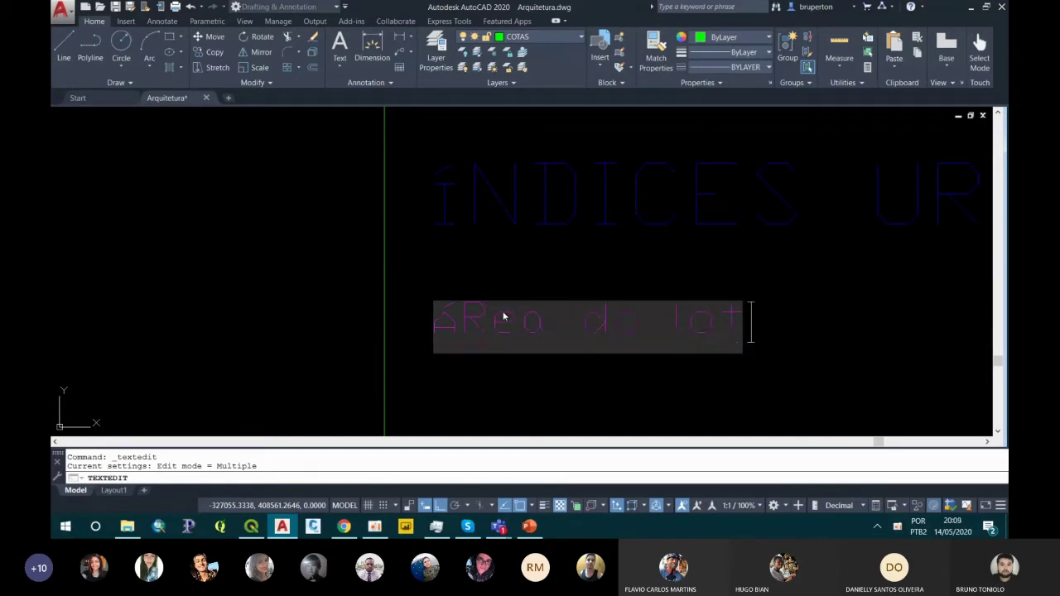
pyautogui.write('e :')
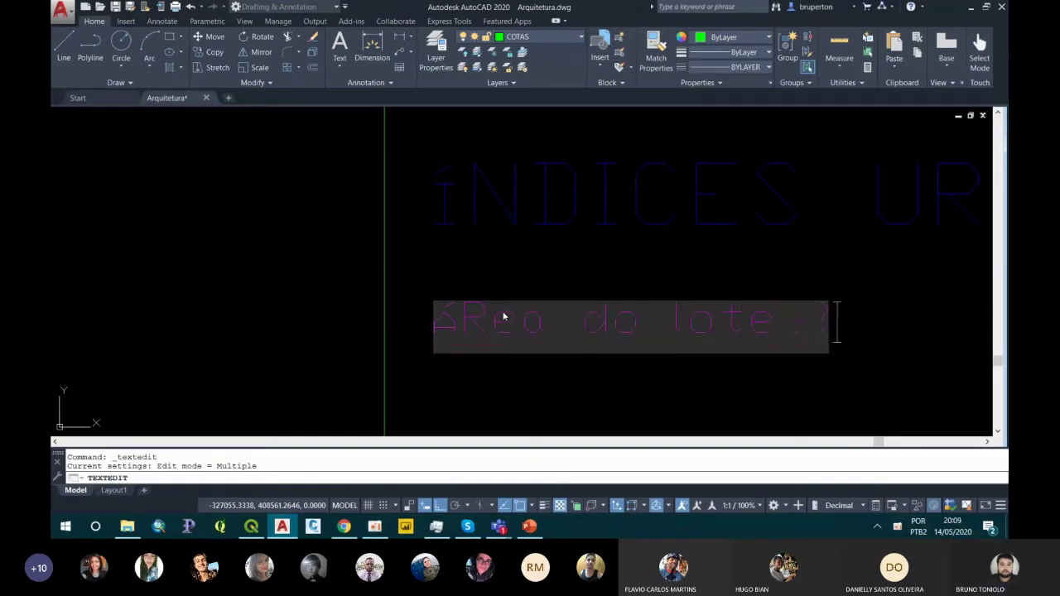
pyautogui.press('Return')
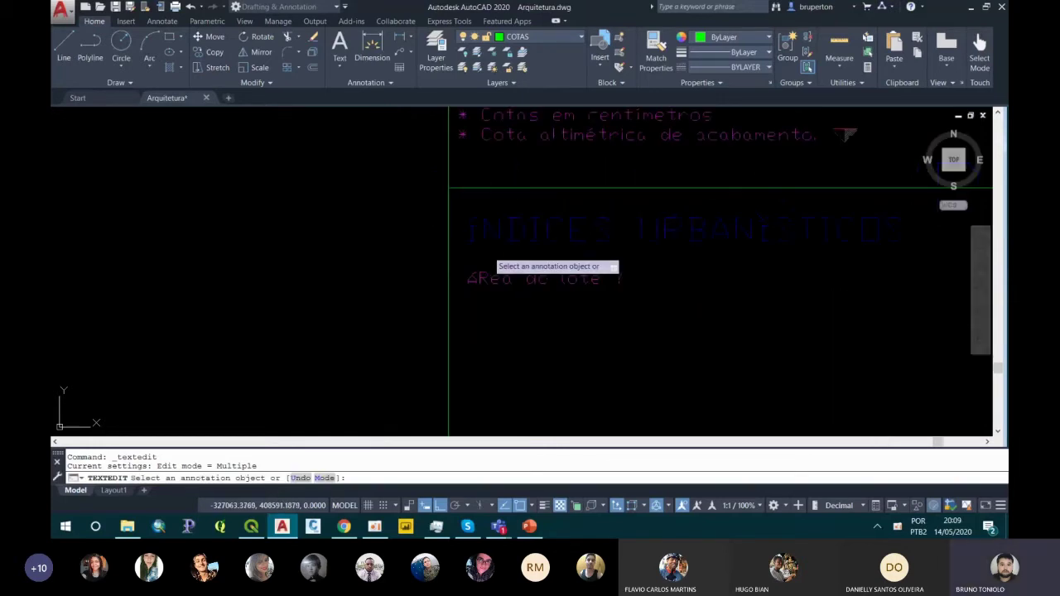
pyautogui.press('Escape')
# Copy the "áRea do lote ?" label straight down to make a second line directly below it.
pyautogui.write('co')
pyautogui.press('Return')
pyautogui.click(497, 279)
pyautogui.press('Return')
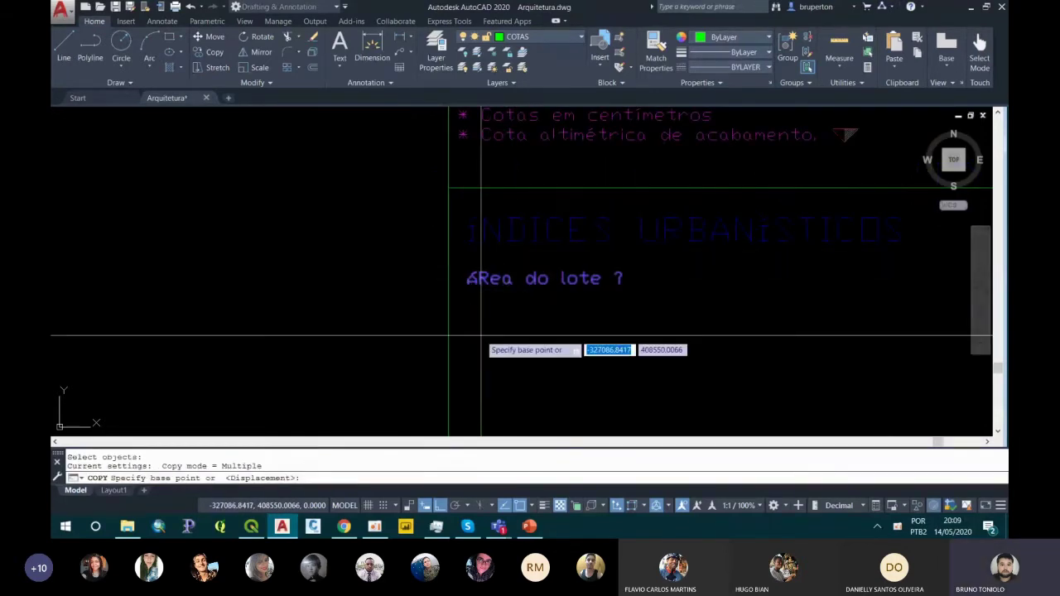
pyautogui.scroll(5, 481, 335)
pyautogui.click(482, 303)
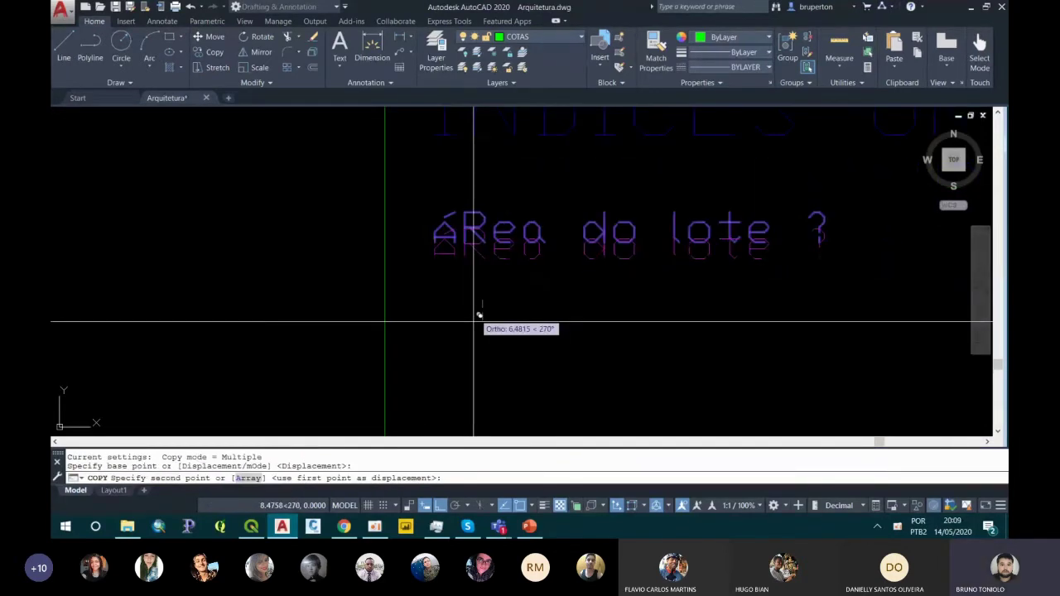
pyautogui.click(465, 358)
pyautogui.press('Escape')
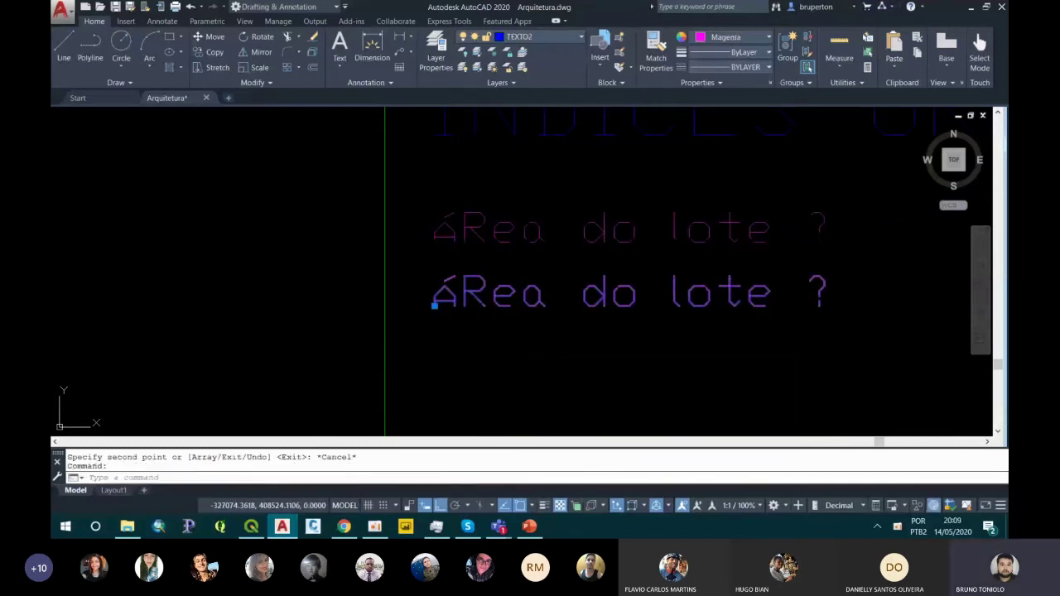
# Change the text of the lower "áRea do lote ?" copy to "Recuo frontal?".
pyautogui.doubleClick(464, 295)
pyautogui.write('Re')
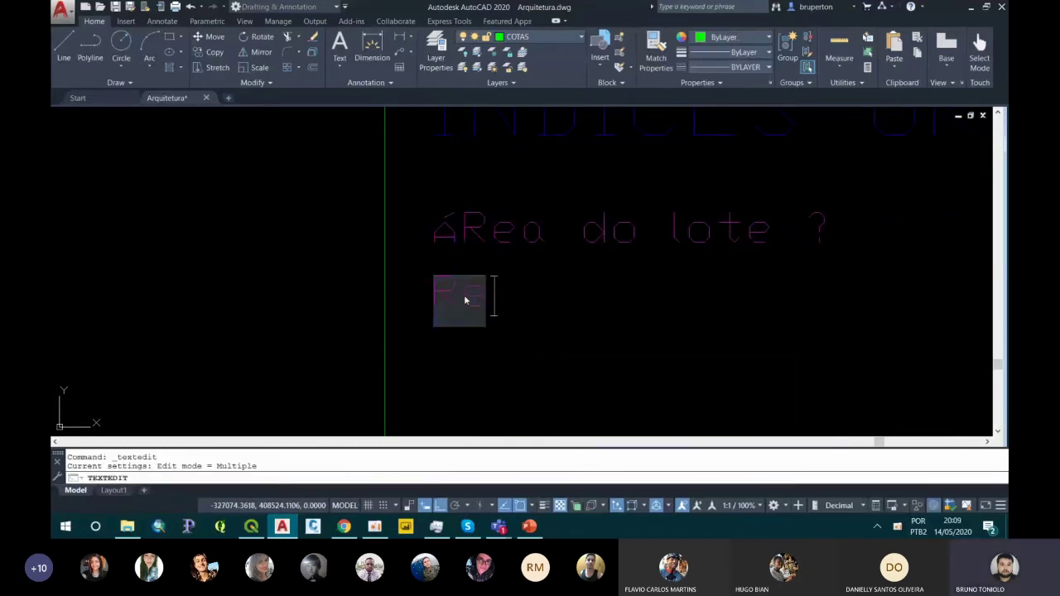
pyautogui.write('cuo Fron')
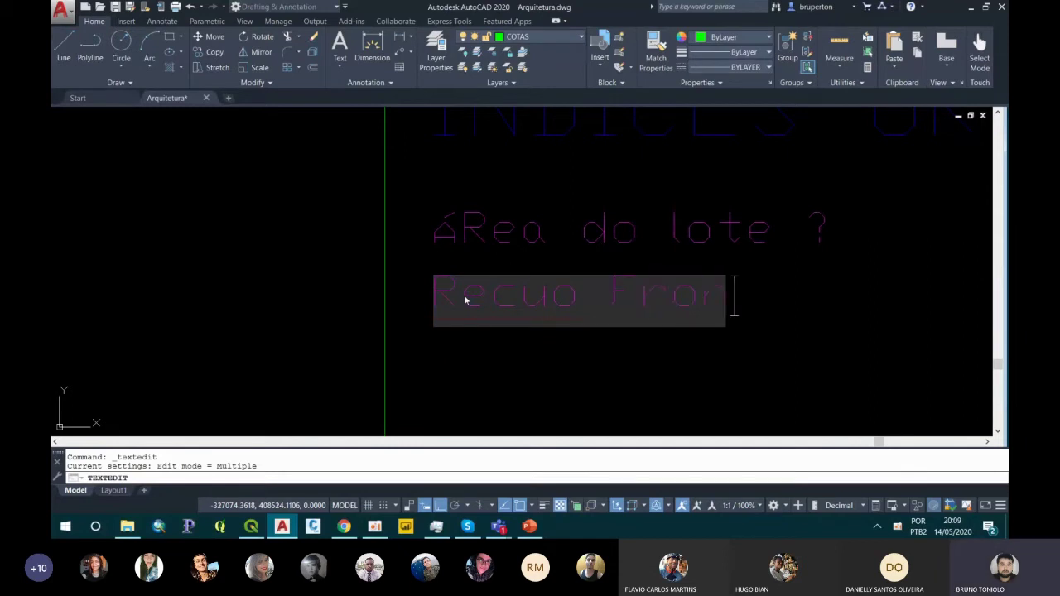
pyautogui.press('BackSpace')
pyautogui.press('BackSpace')
pyautogui.press('BackSpace')
pyautogui.press('BackSpace')
pyautogui.press('BackSpace')
pyautogui.write('frc')
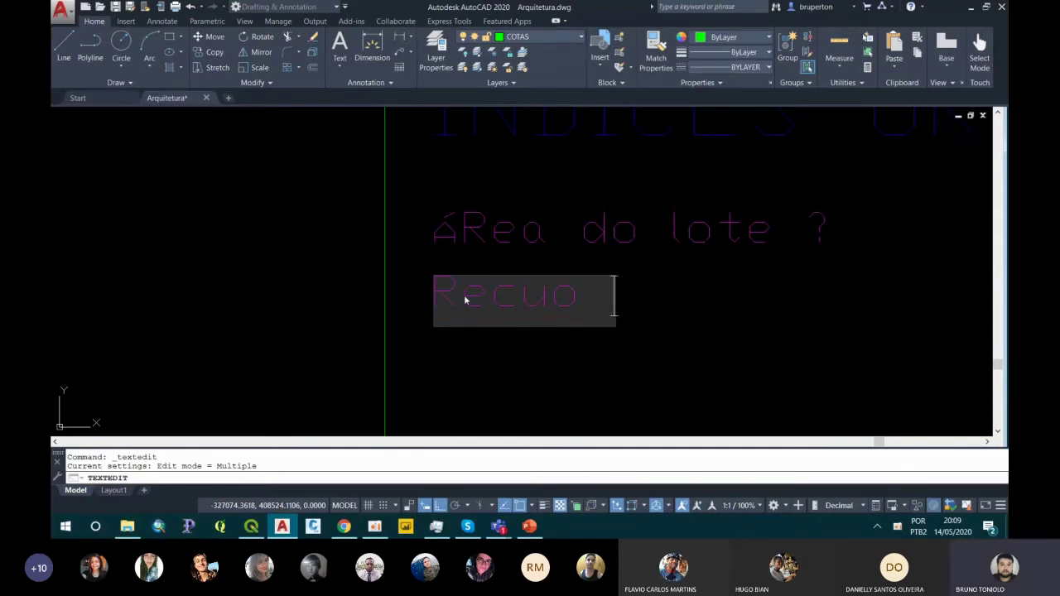
pyautogui.write('ntal?')
pyautogui.press('Return')
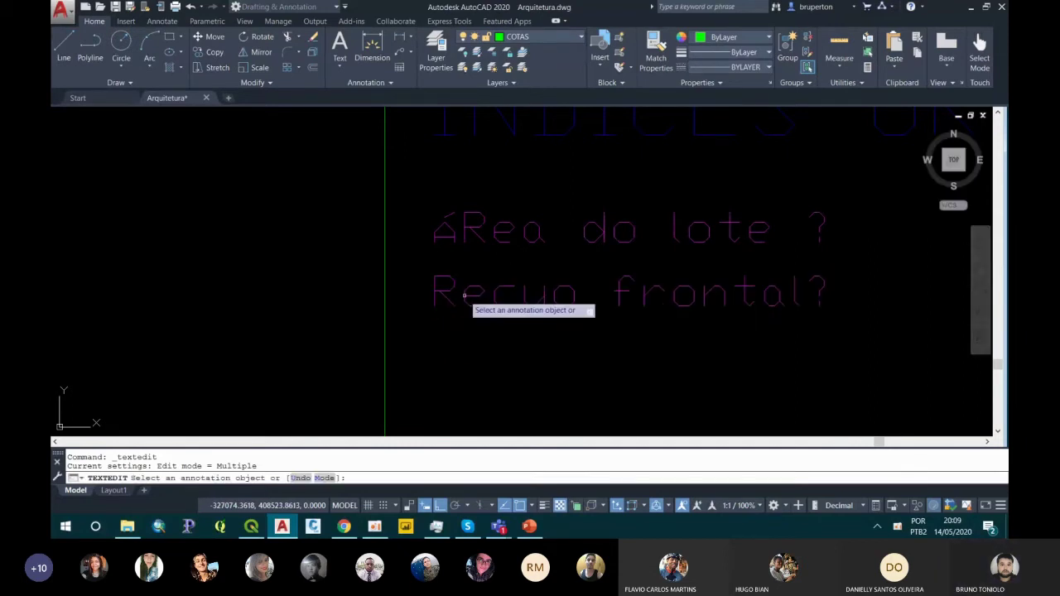
# Copy the "Recuo frontal?" label straight down to make a third line in the list.
pyautogui.write('o')
pyautogui.press('Return')
pyautogui.click(465, 296)
pyautogui.press('Return')
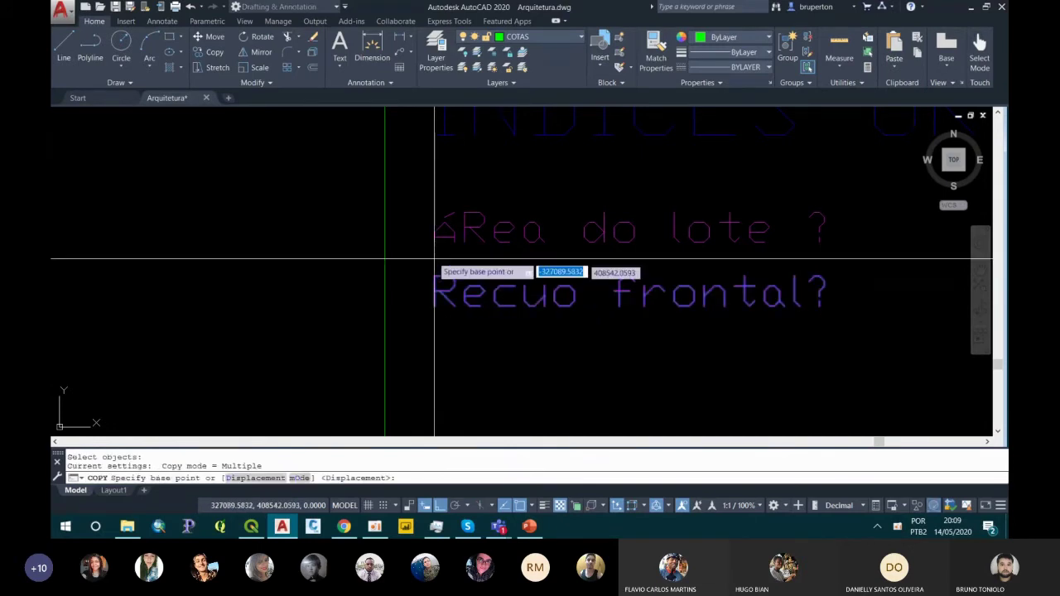
pyautogui.click(438, 239)
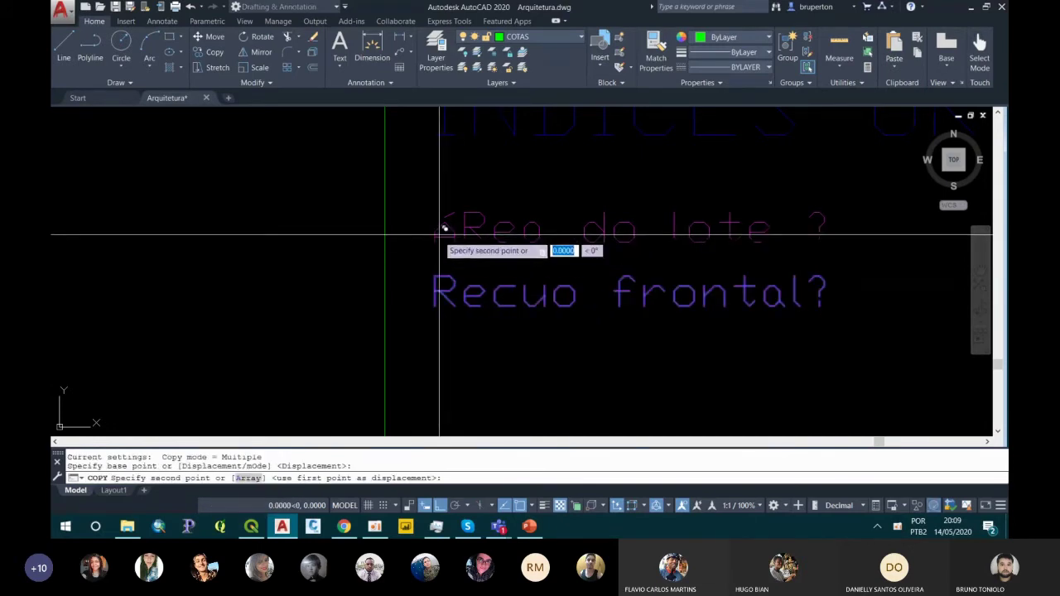
pyautogui.click(439, 313)
pyautogui.press('Escape')
# Change the text of the lower "Recuo frontal?" copy to "Recuo lateral?".
pyautogui.scroll(-2, 479, 335)
pyautogui.scroll(1, 479, 335)
pyautogui.click(478, 335)
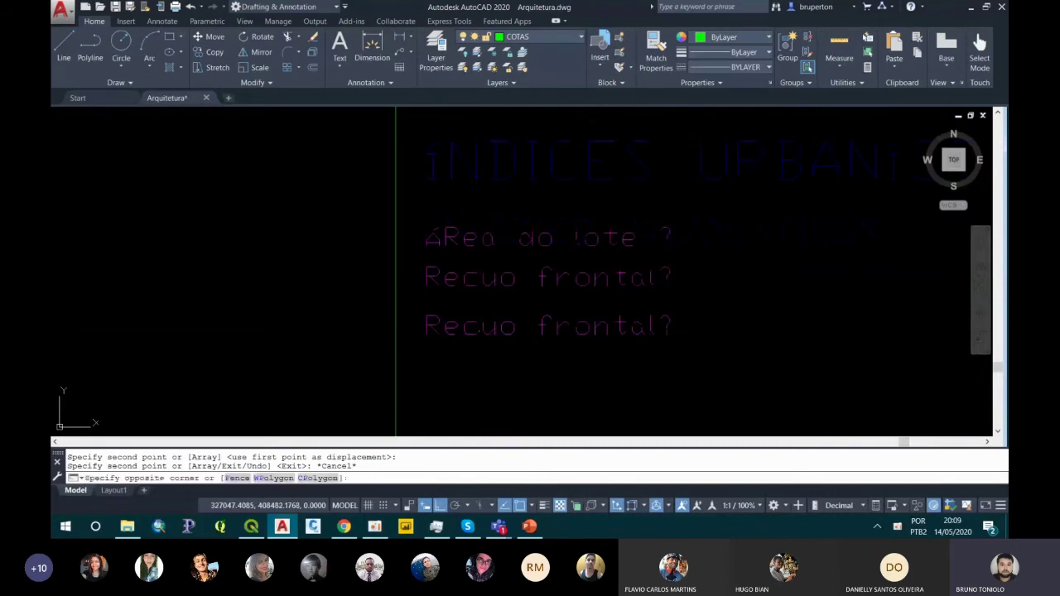
pyautogui.press('Escape')
pyautogui.click(479, 335)
pyautogui.click(428, 331)
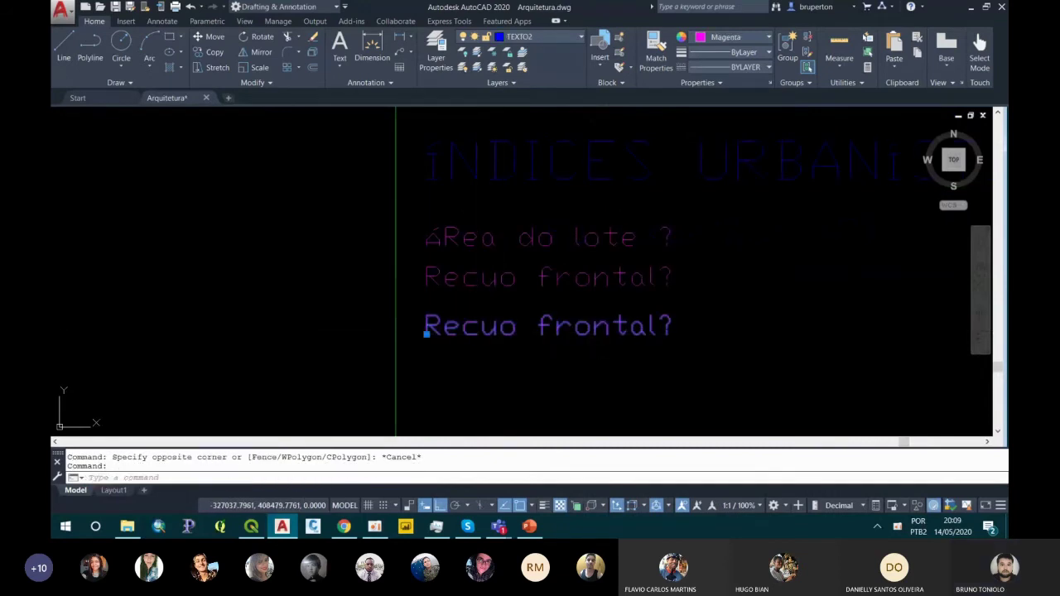
pyautogui.doubleClick(556, 338)
pyautogui.write('lote')
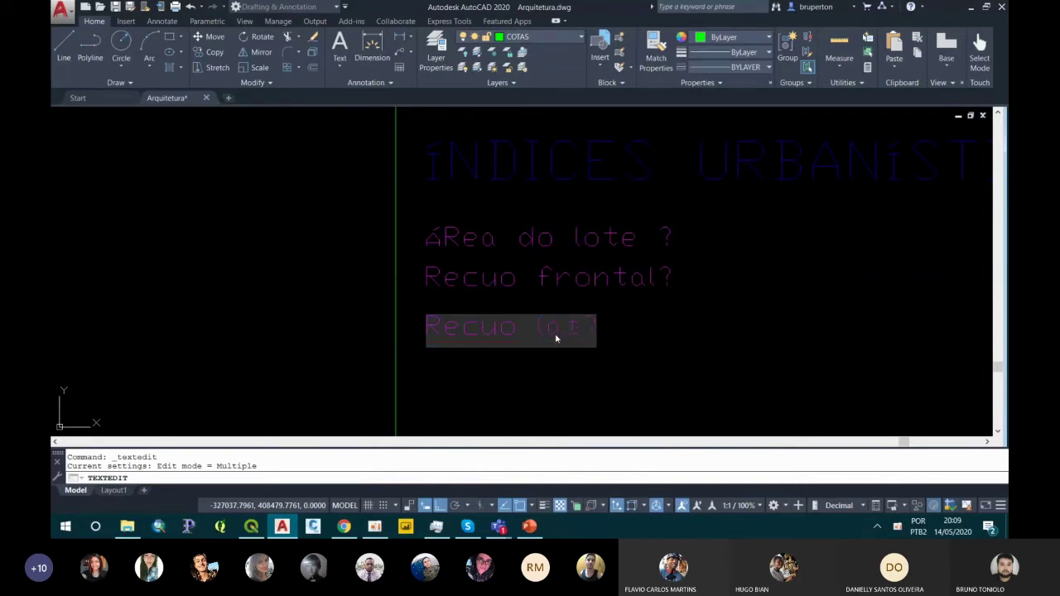
pyautogui.write('ral?')
pyautogui.click(550, 356)
pyautogui.press('Escape')
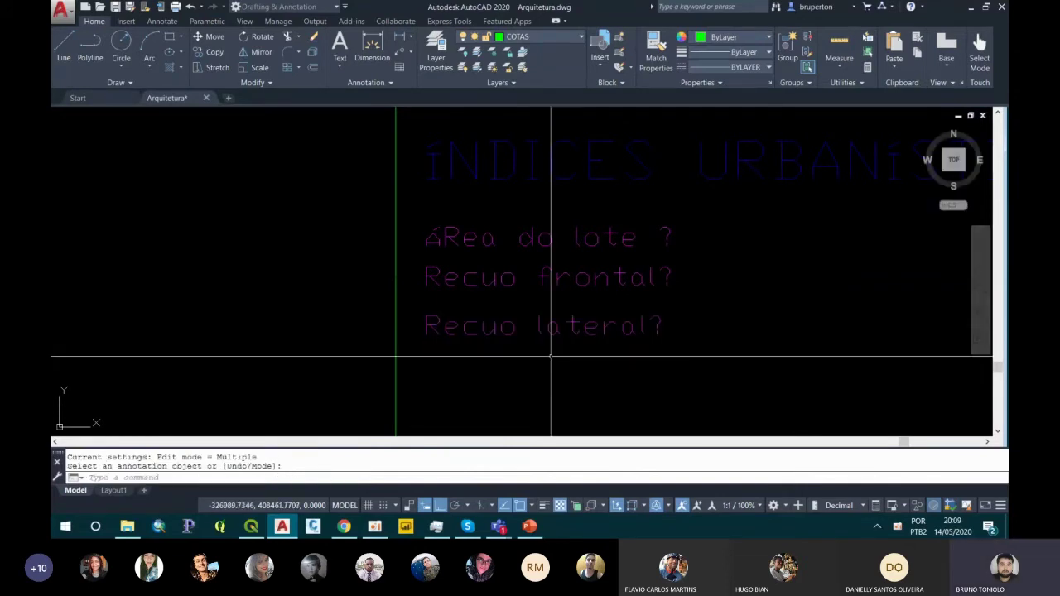
# Copy the "Recuo lateral?" label straight down to make a fourth line in the list.
pyautogui.write('co')
pyautogui.press('Return')
pyautogui.click(534, 345)
pyautogui.click(513, 332)
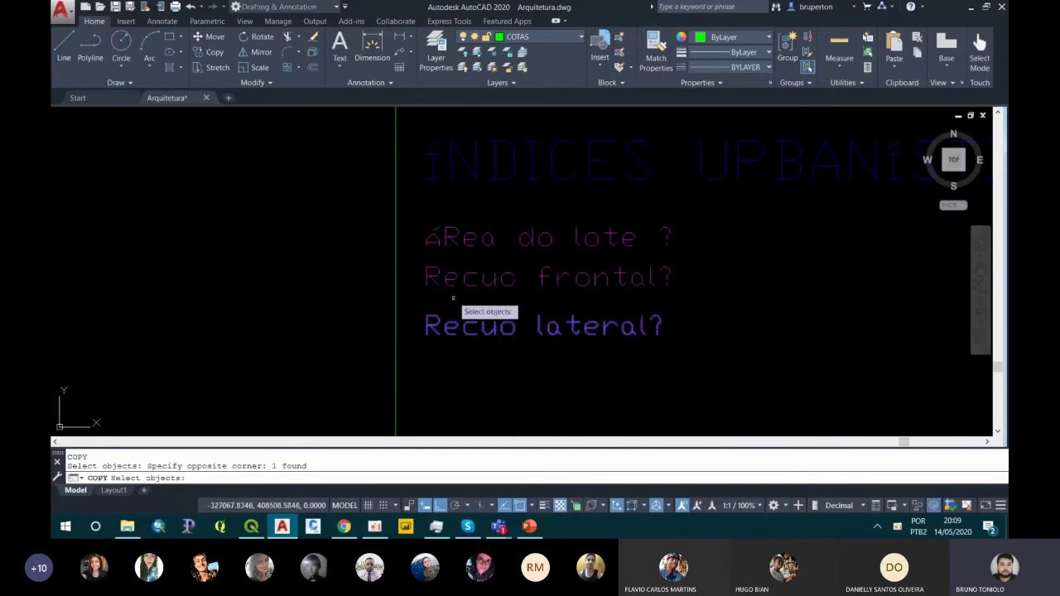
pyautogui.press('Return')
pyautogui.click(425, 280)
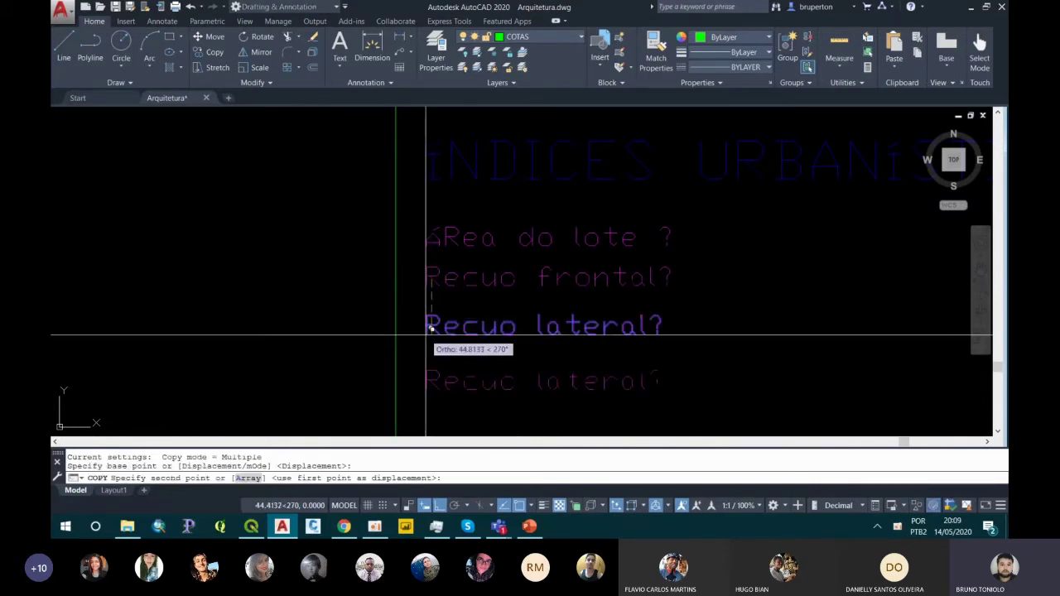
pyautogui.click(428, 331)
pyautogui.press('Escape')
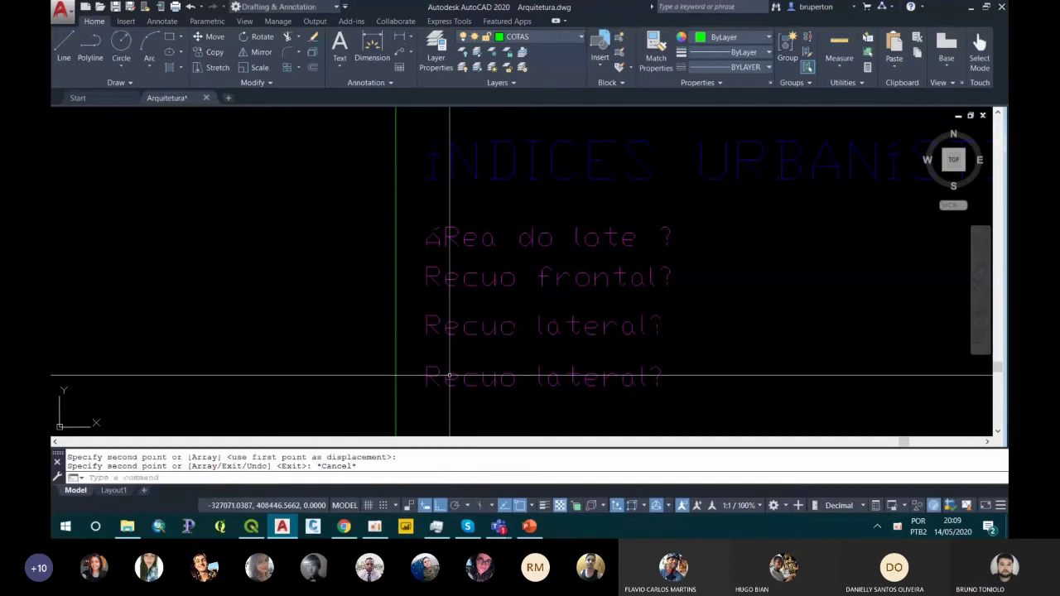
# Change the text of the lower "Recuo lateral?" copy to "Recuo dos fundos?".
pyautogui.doubleClick(542, 373)
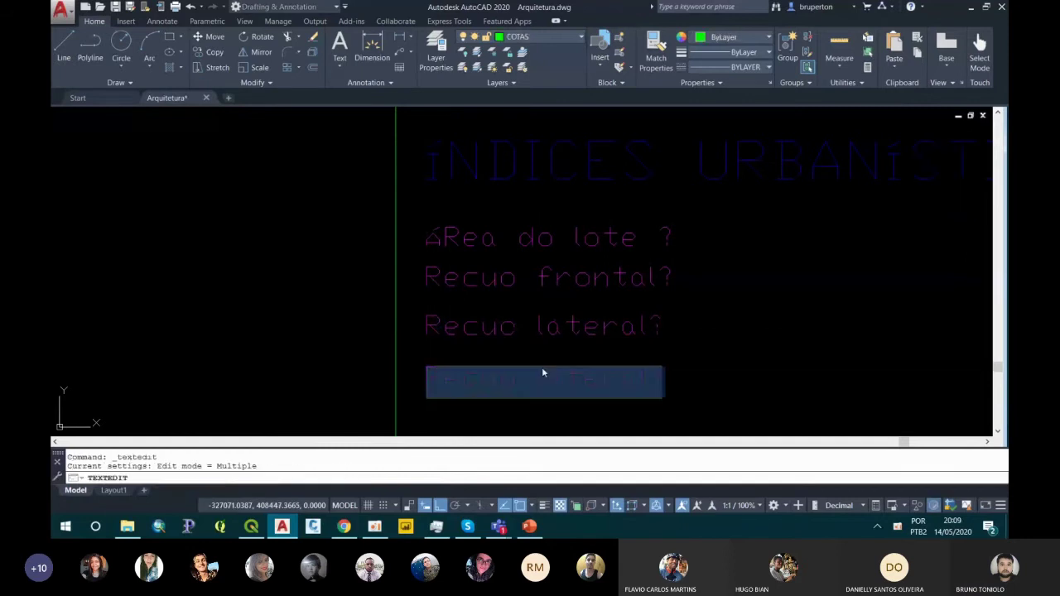
pyautogui.moveTo(538, 377); pyautogui.dragTo(718, 394)
pyautogui.write('dos fundos?')
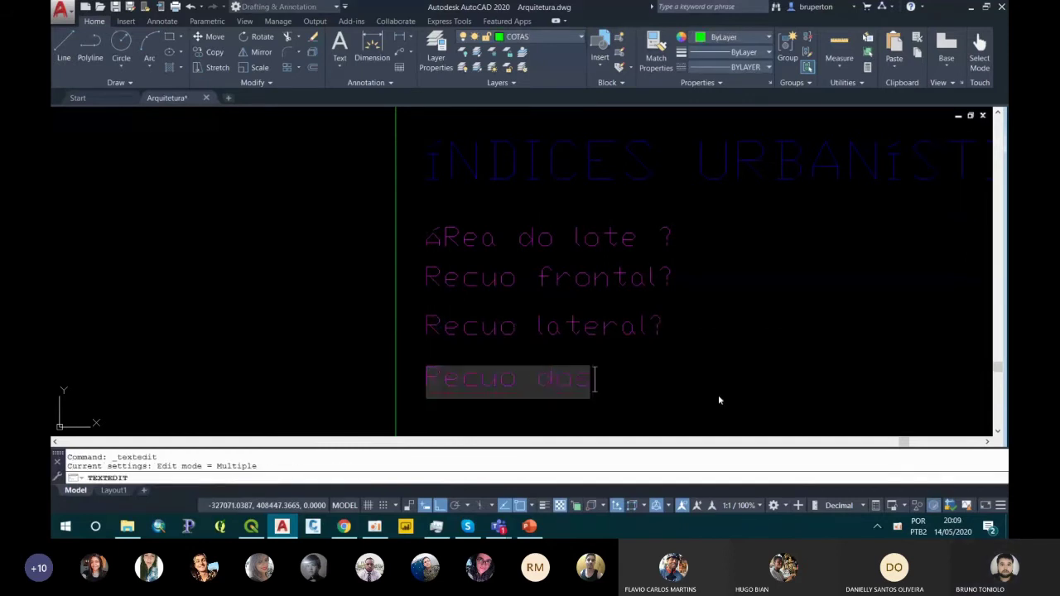
pyautogui.press('Return')
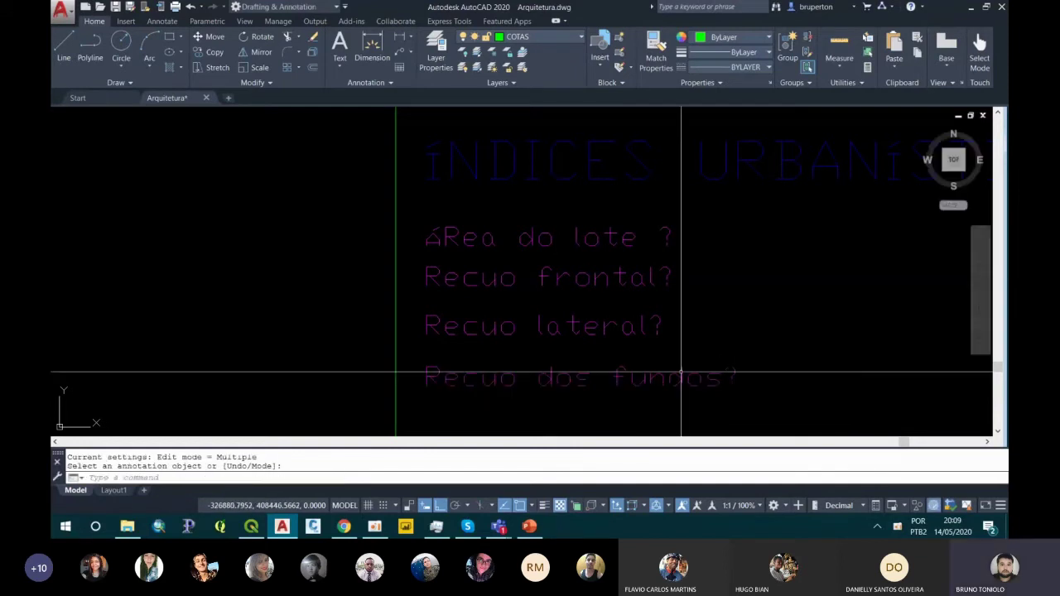
# Copy the "Recuo dos fundos?" label about 45 units straight down to make a fifth line.
pyautogui.scroll(-2, 580, 346)
pyautogui.scroll(4, 569, 351)
pyautogui.click(475, 362)
pyautogui.click(431, 380)
pyautogui.moveTo(418, 385)
pyautogui.mouseDown()
pyautogui.moveTo(412, 391)
pyautogui.moveTo(372, 336)
pyautogui.mouseUp()
pyautogui.write('co')
pyautogui.press('space')
pyautogui.click(352, 386)
pyautogui.scroll(-2, 360, 343)
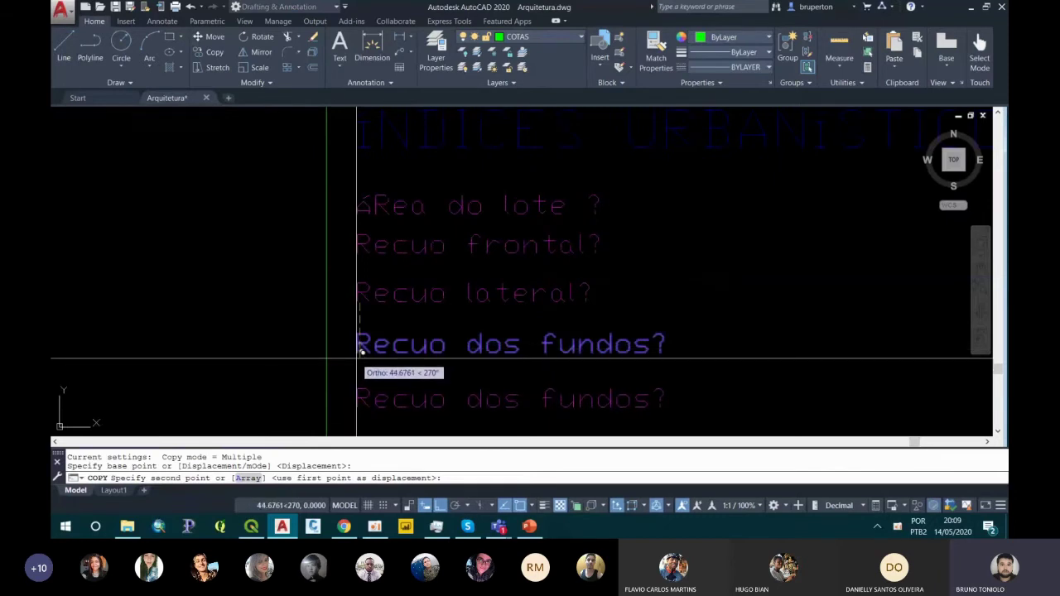
pyautogui.click(357, 358)
pyautogui.press('Escape')
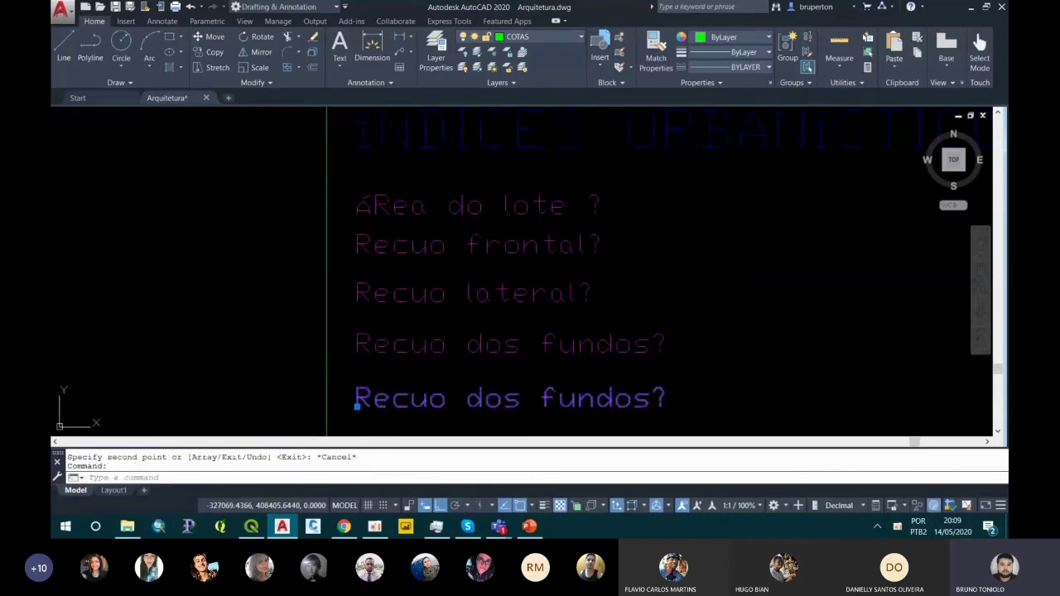
# Change the text of the lower "Recuo dos fundos?" copy to "Testada?".
pyautogui.doubleClick(382, 397)
pyautogui.write('Test')
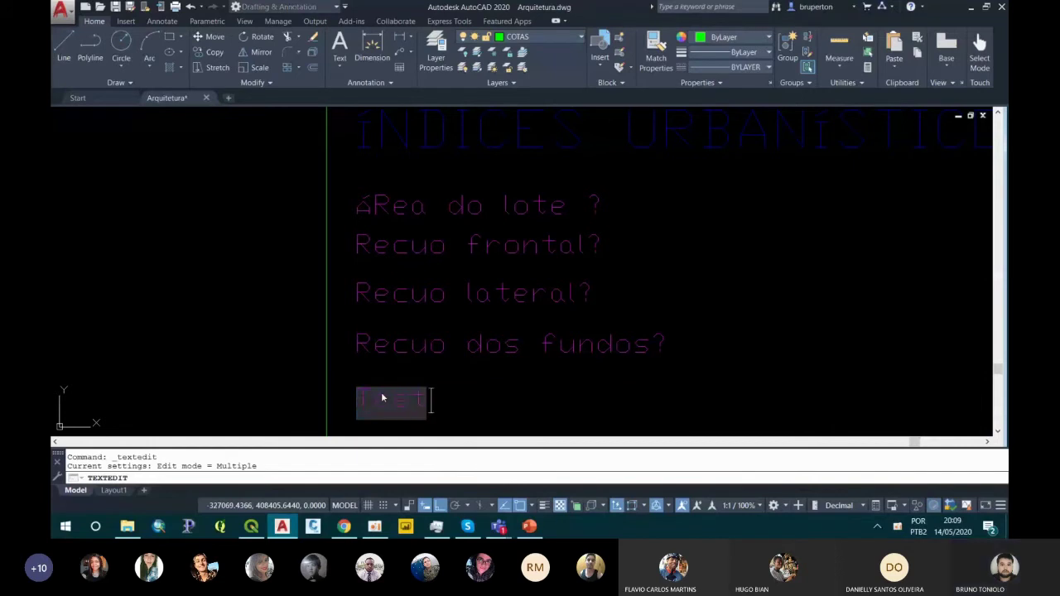
pyautogui.write('ada?')
pyautogui.press('Return')
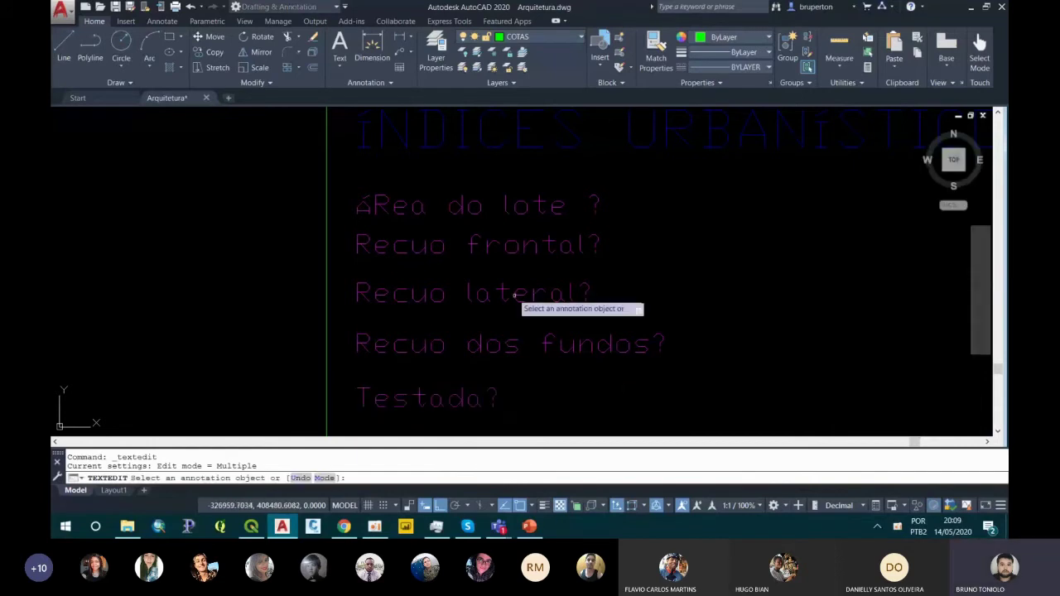
pyautogui.press('Escape')
# Copy the "Testada?" label about 43 units straight down to make a sixth line.
pyautogui.click(423, 356)
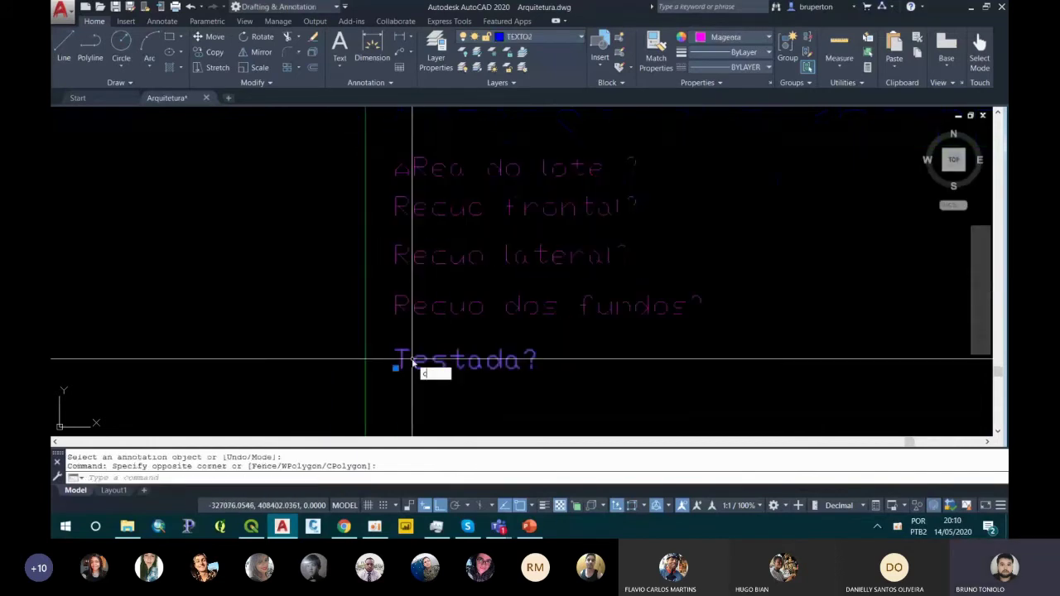
pyautogui.click(412, 360)
pyautogui.write('co')
pyautogui.press('Return')
pyautogui.click(396, 364)
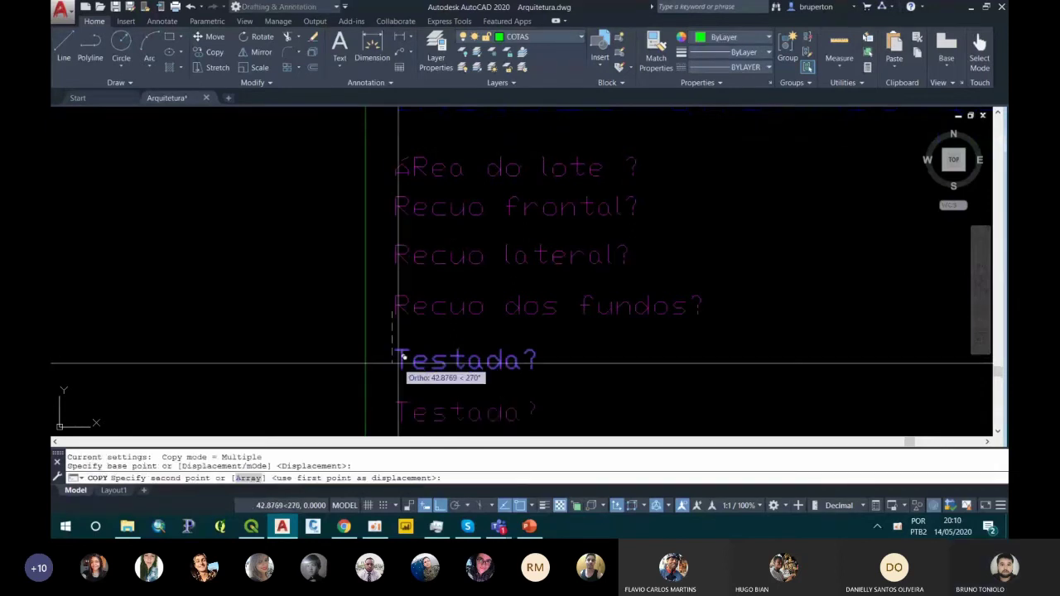
pyautogui.click(436, 406)
pyautogui.press('Escape')
# Change the text of the lower "Testada?" copy to "Gabarito?".
pyautogui.moveTo(436, 406); pyautogui.dragTo(458, 324)
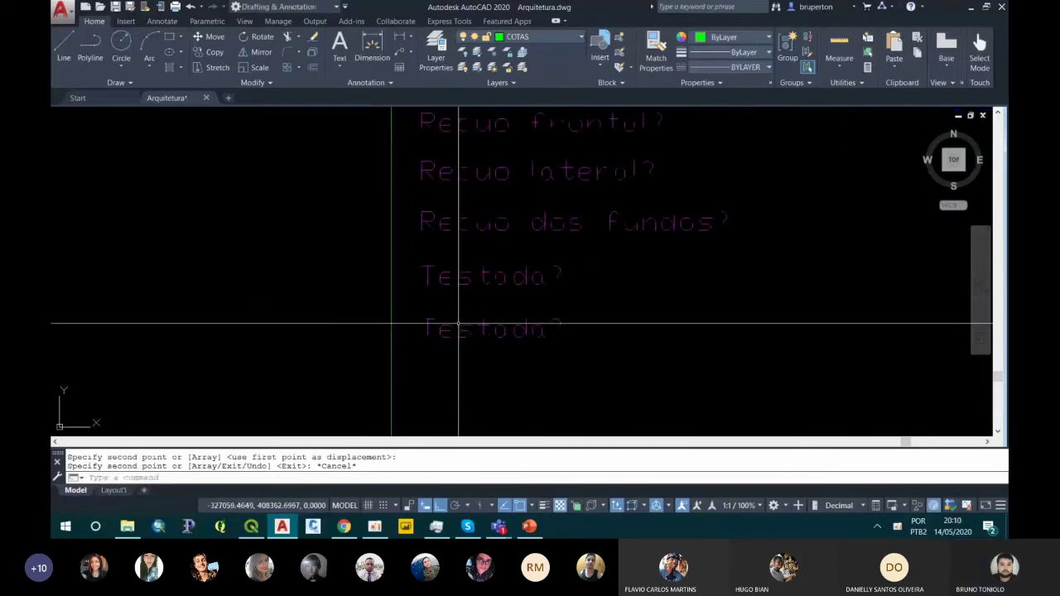
pyautogui.click(459, 324)
pyautogui.click(467, 332)
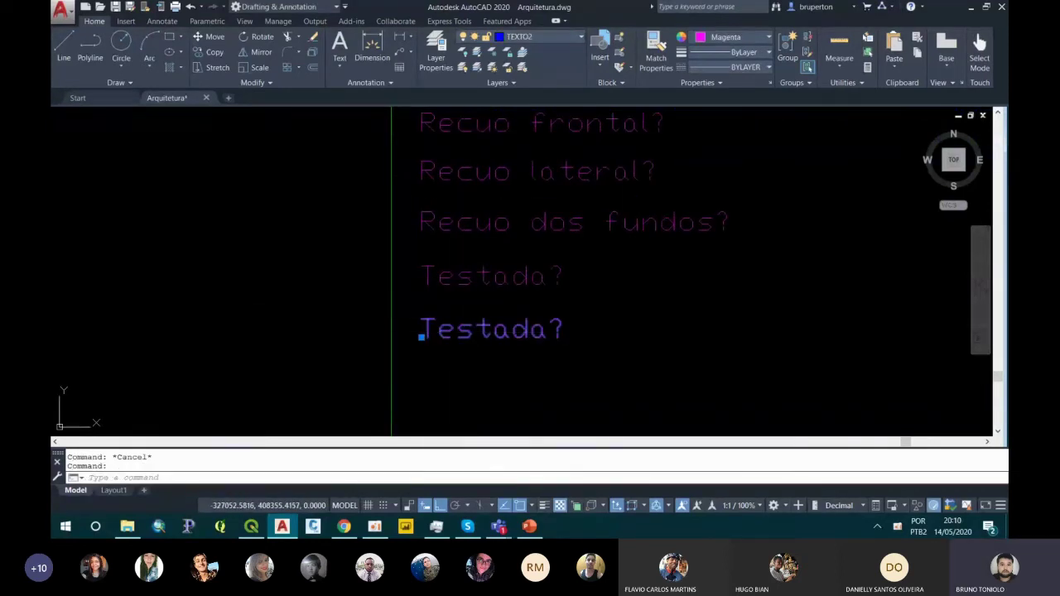
pyautogui.doubleClick(467, 338)
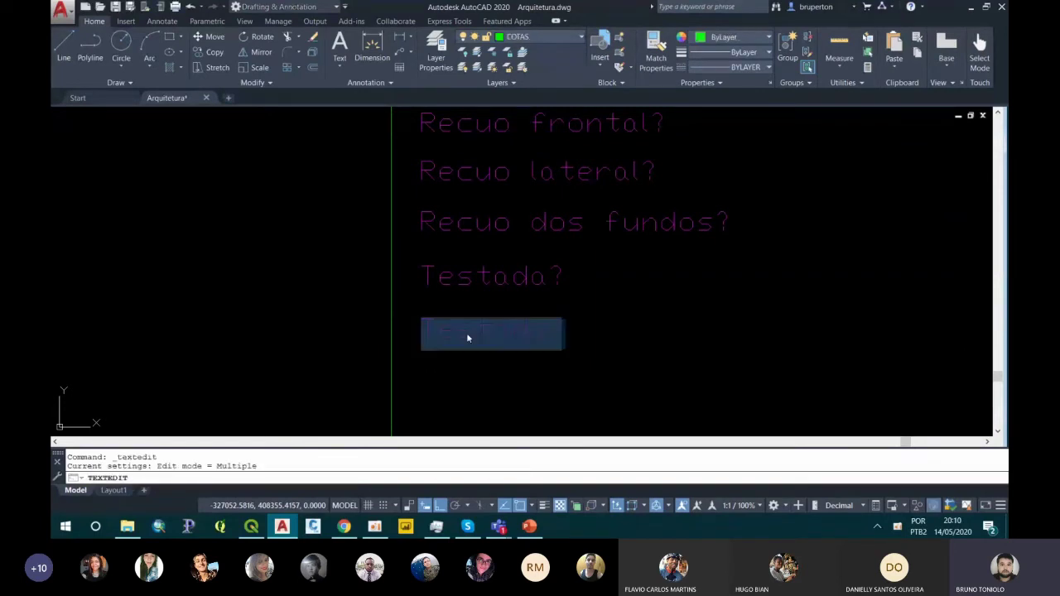
pyautogui.write('Gab')
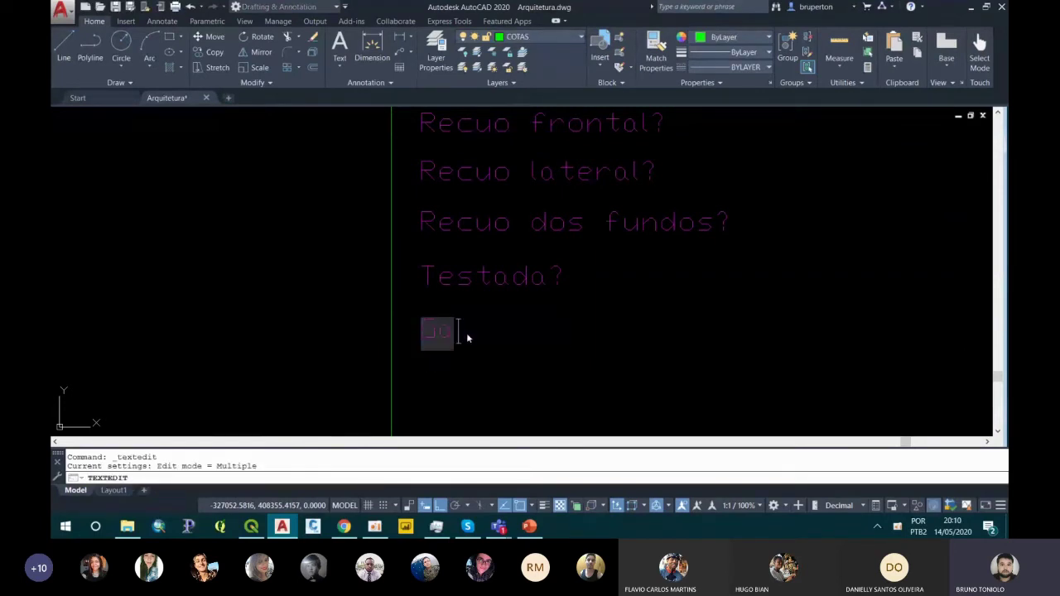
pyautogui.write('arito?')
pyautogui.press('Return')
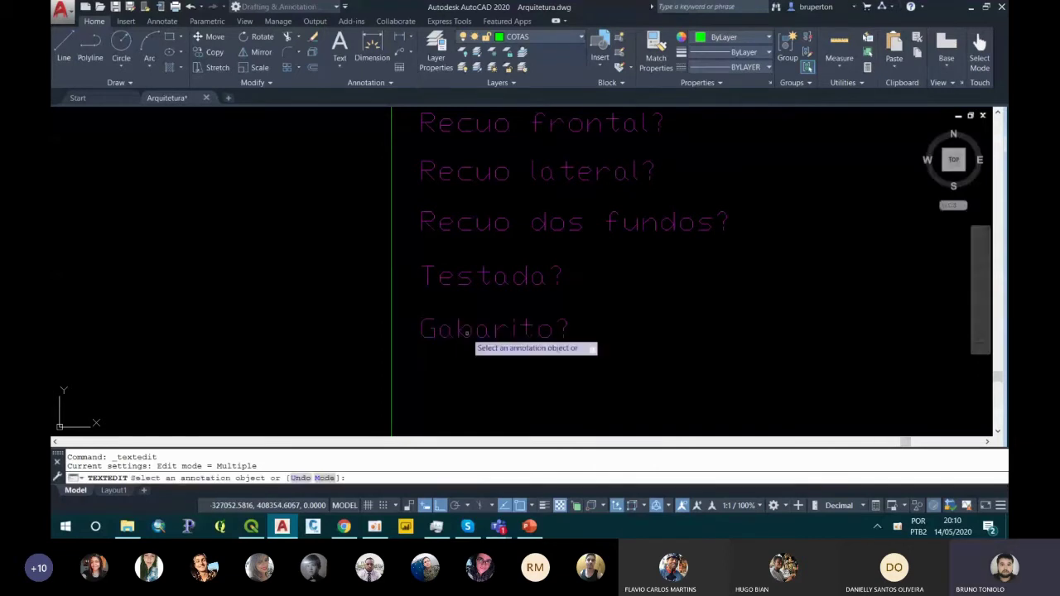
pyautogui.press('Escape')
# Copy the "Gabarito?" label about 36 units straight down to make a seventh line.
pyautogui.click(466, 332)
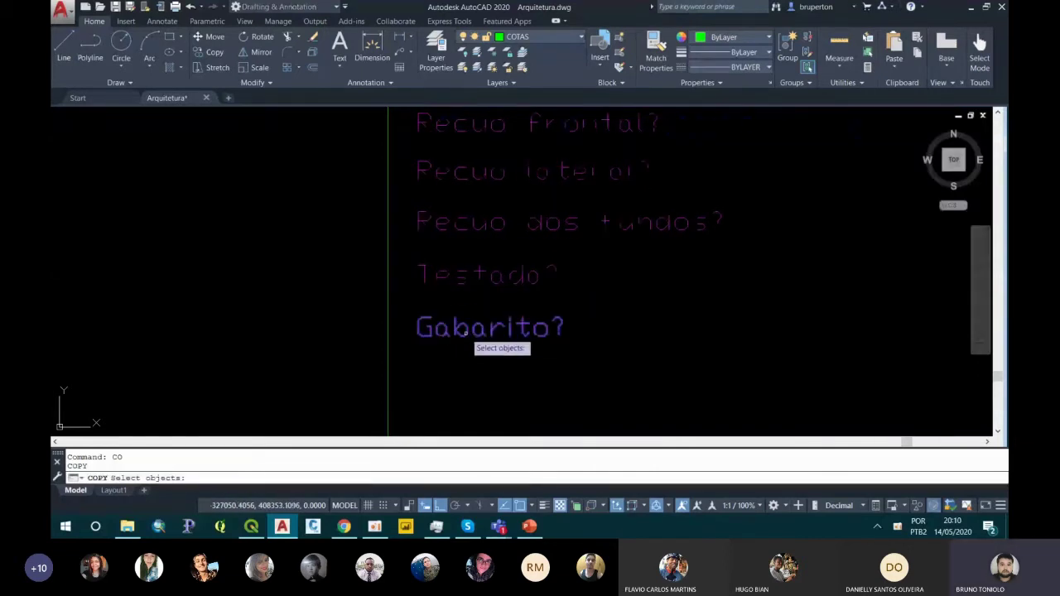
pyautogui.write('co')
pyautogui.press('Return')
pyautogui.click(424, 318)
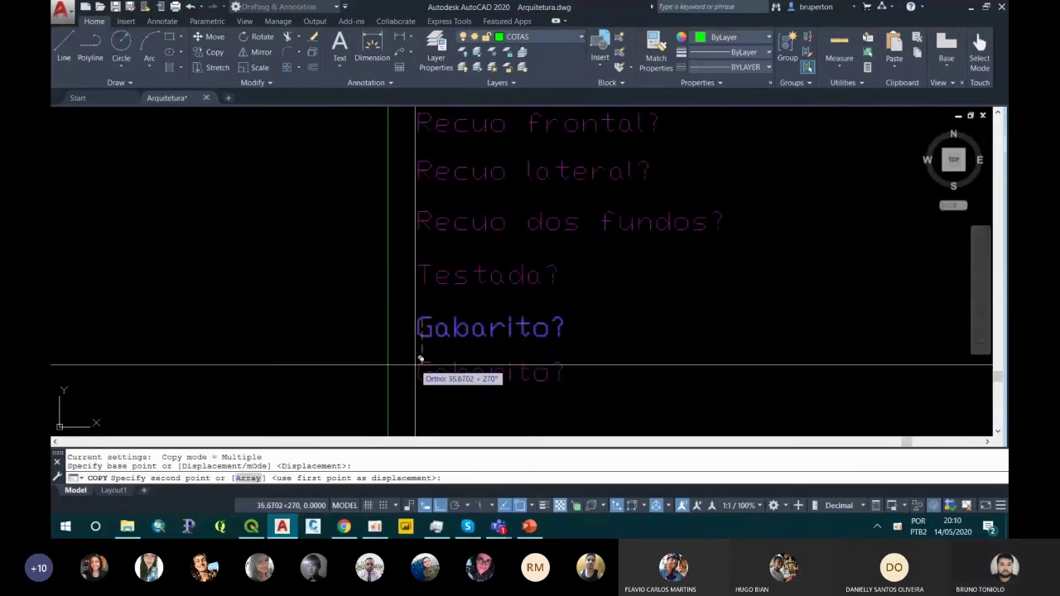
pyautogui.click(420, 359)
pyautogui.press('Escape')
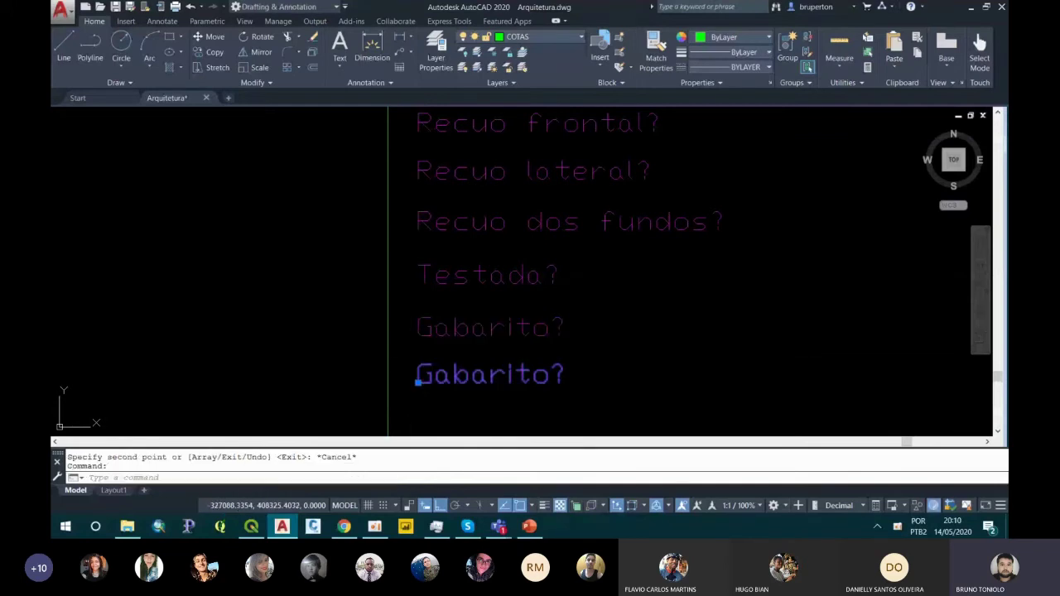
# Change the text of the lower "Gabarito?" copy to "Taxa de Ocupação (TO)?".
pyautogui.doubleClick(419, 377)
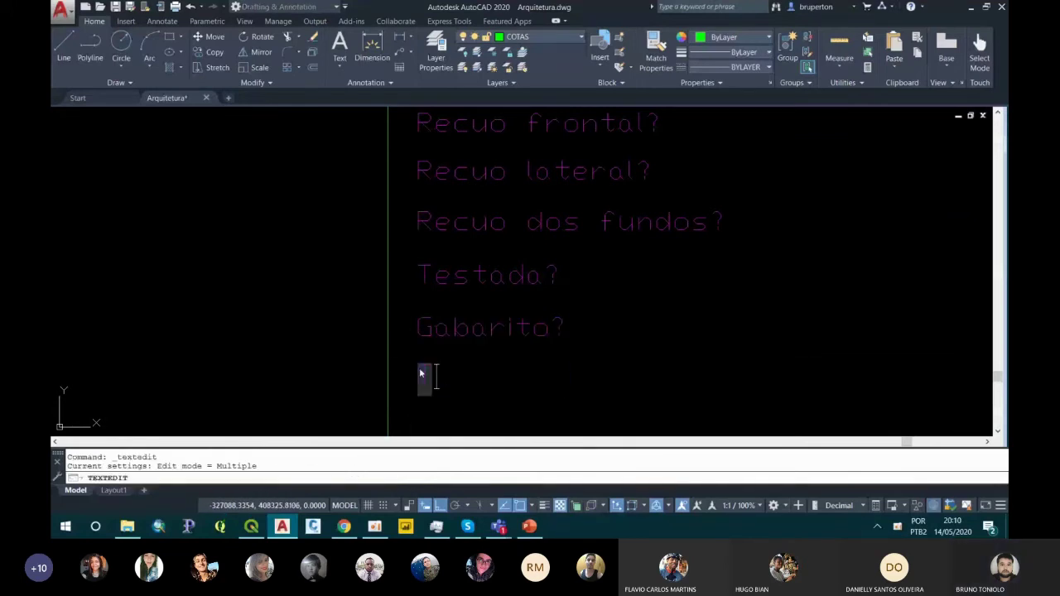
pyautogui.write('Taxa d')
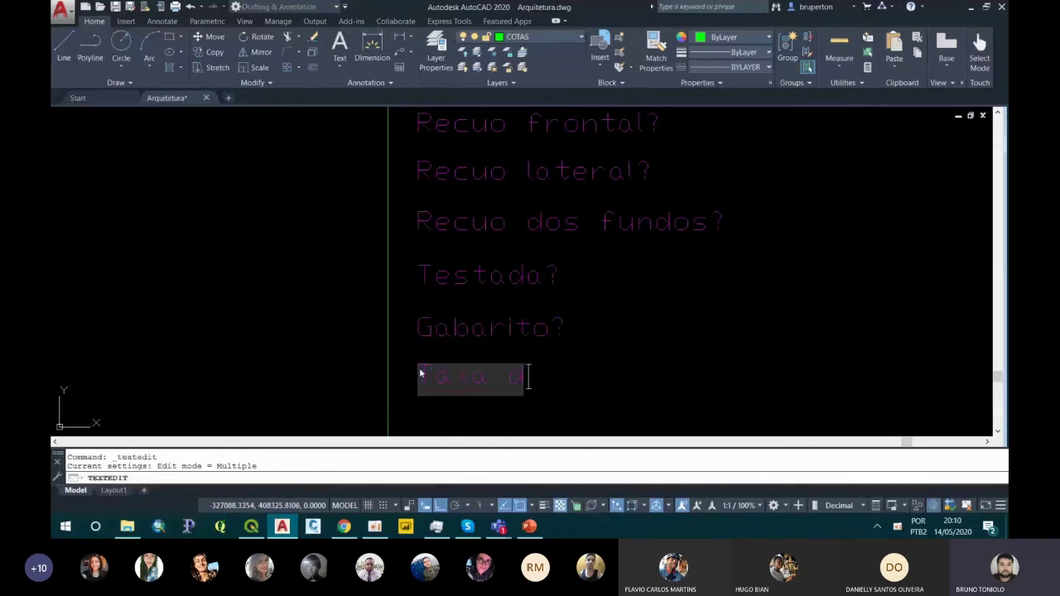
pyautogui.write('e Ocupaç')
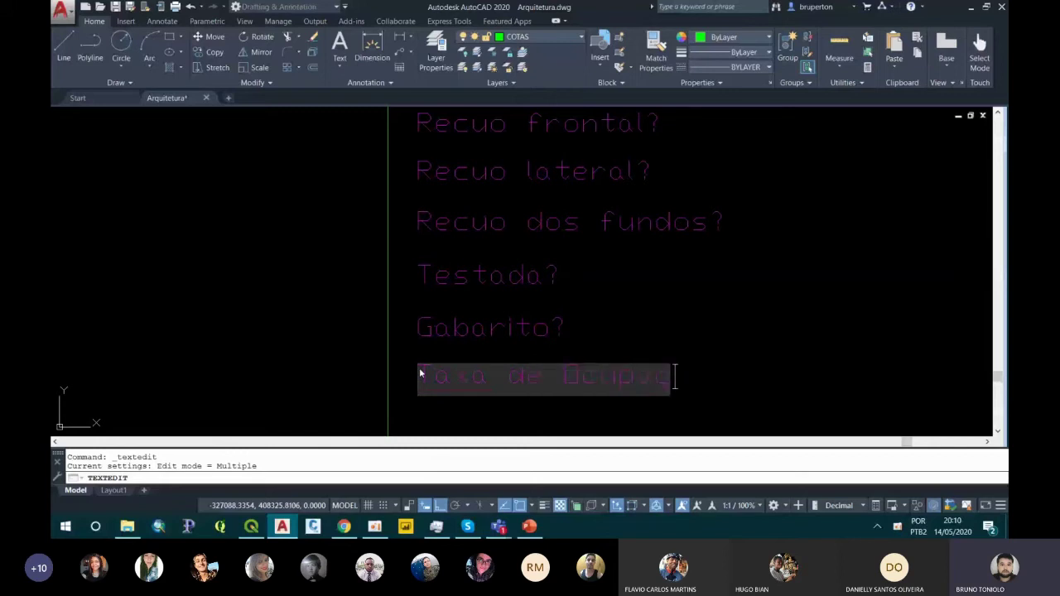
pyautogui.write('ão (T')
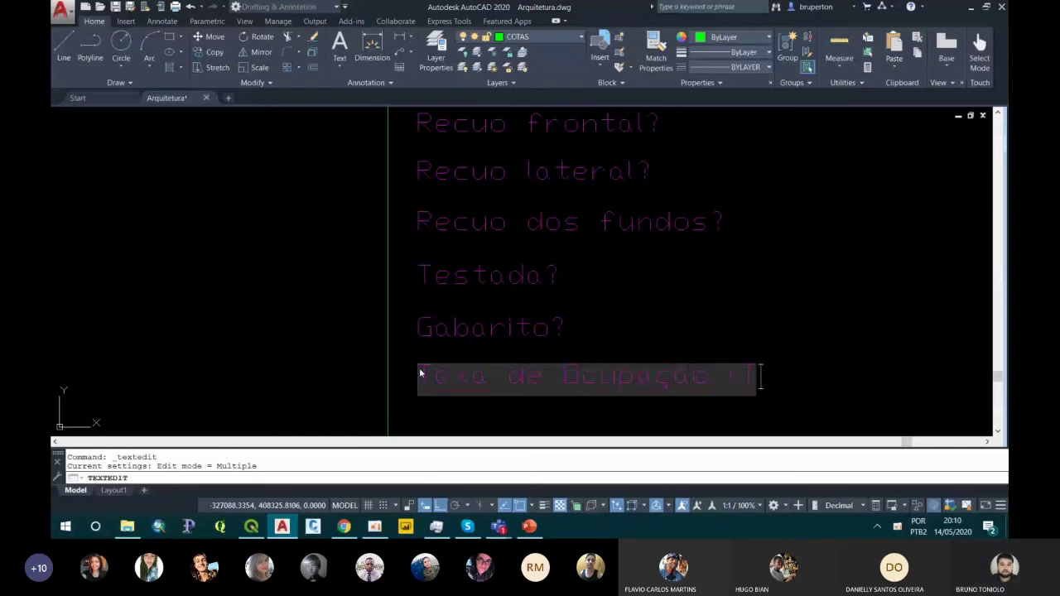
pyautogui.write('O')
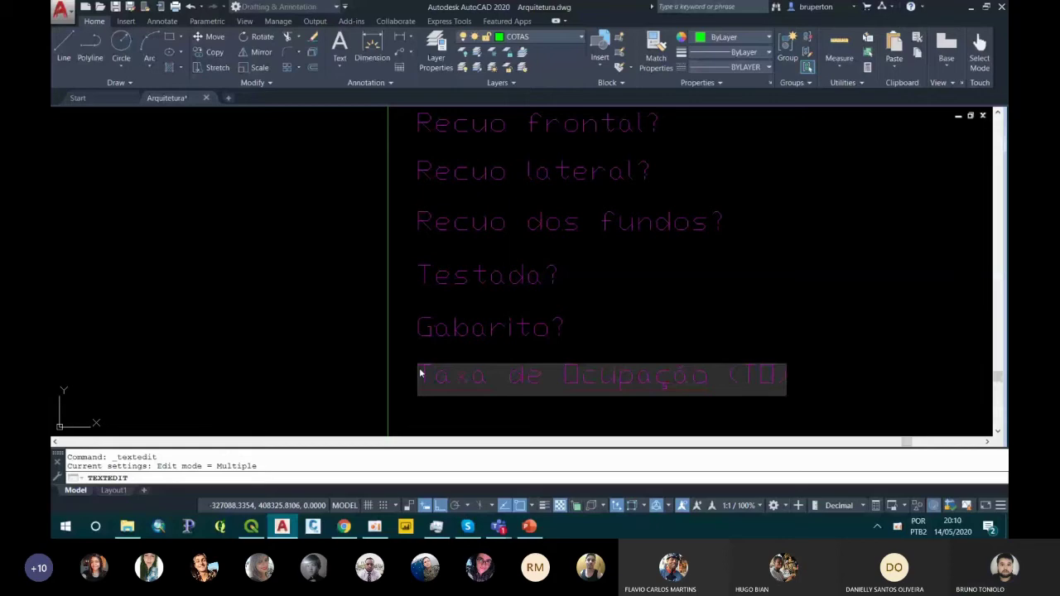
pyautogui.write(')?')
pyautogui.press('Return')
pyautogui.scroll(-5, 420, 374)
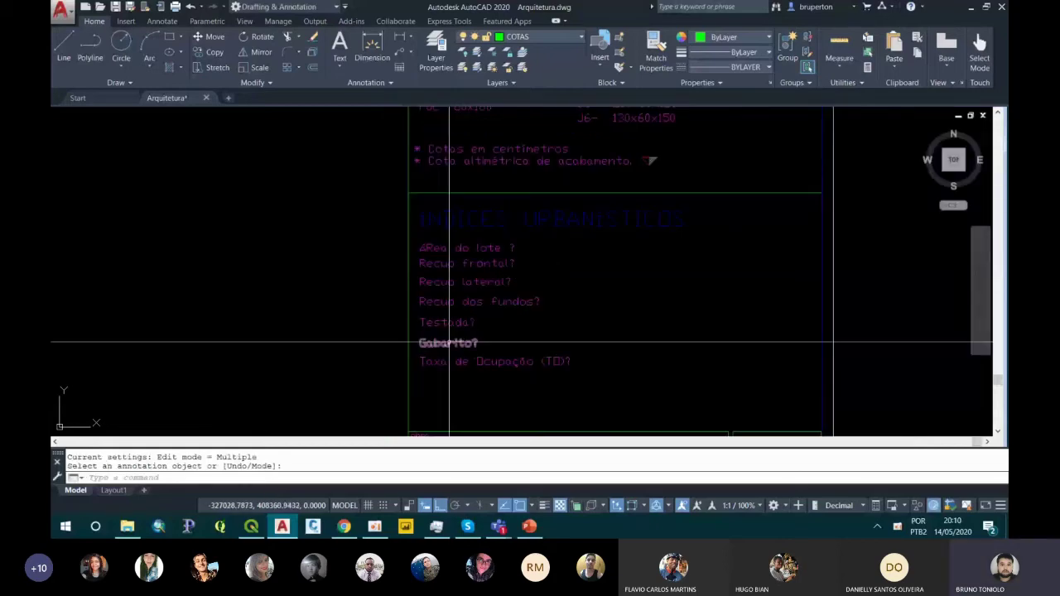
pyautogui.press('Escape')
# Copy the "Taxa de Ocupação (TO)?" label about 42 units straight down to make an eighth line.
pyautogui.click(495, 361)
pyautogui.write('co')
pyautogui.press('Return')
pyautogui.scroll(4, 449, 342)
pyautogui.click(406, 324)
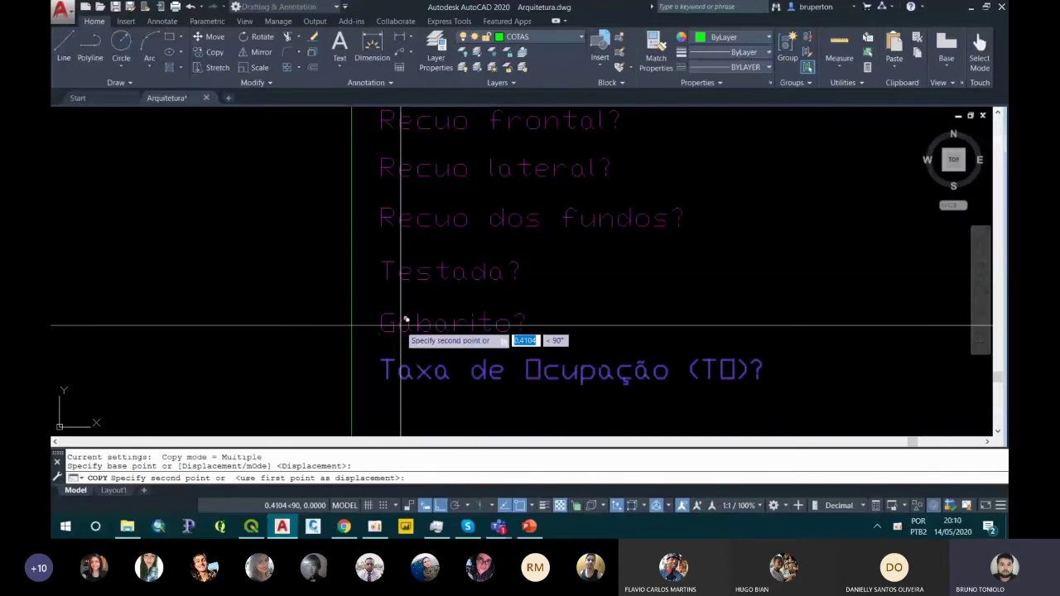
pyautogui.scroll(-1, 406, 321)
pyautogui.scroll(1, 433, 300)
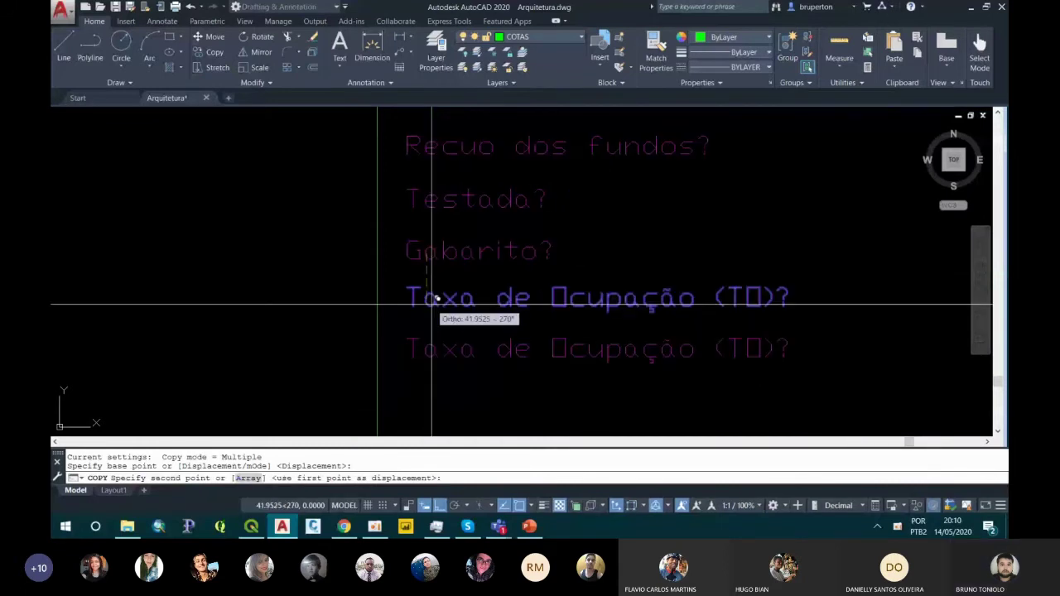
pyautogui.click(432, 305)
pyautogui.press('Escape')
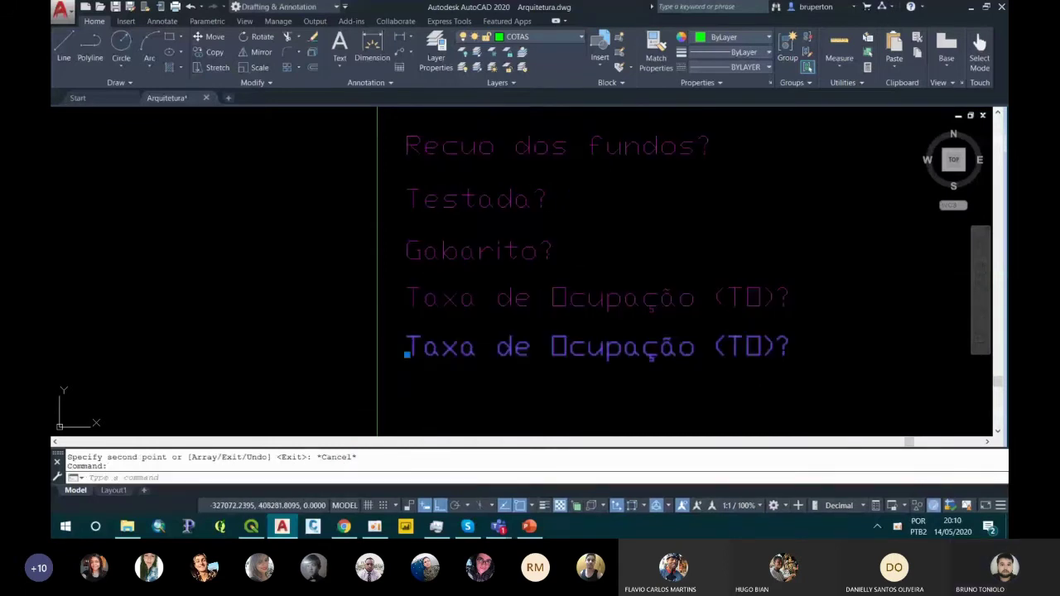
# Change the text of the lower "Taxa de Ocupação (TO)?" copy to "Coeficiente de Aproveitamento (CA)?".
pyautogui.doubleClick(429, 349)
pyautogui.write('Coef')
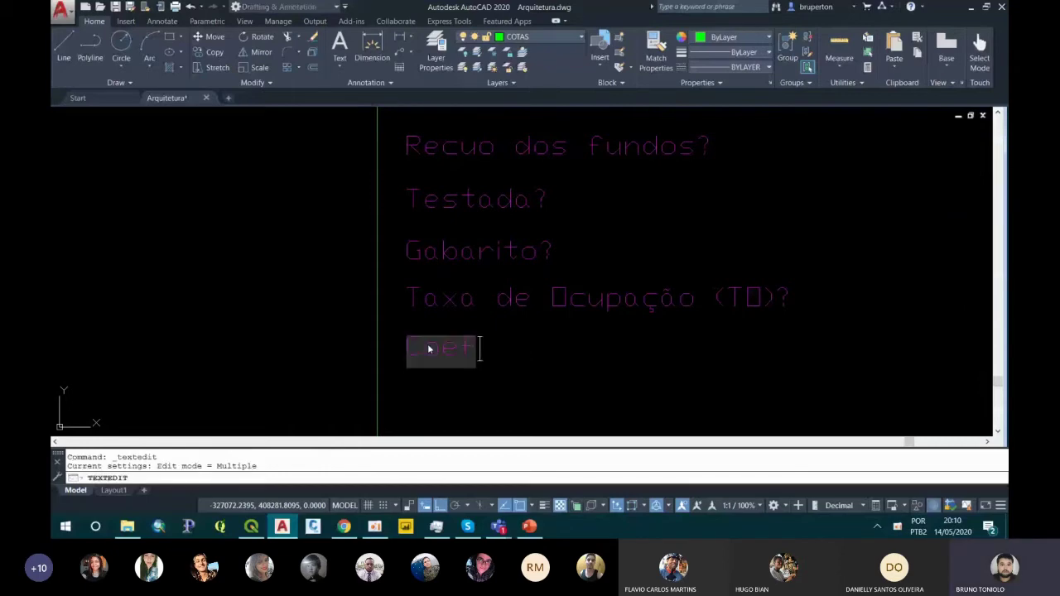
pyautogui.write('iciente d')
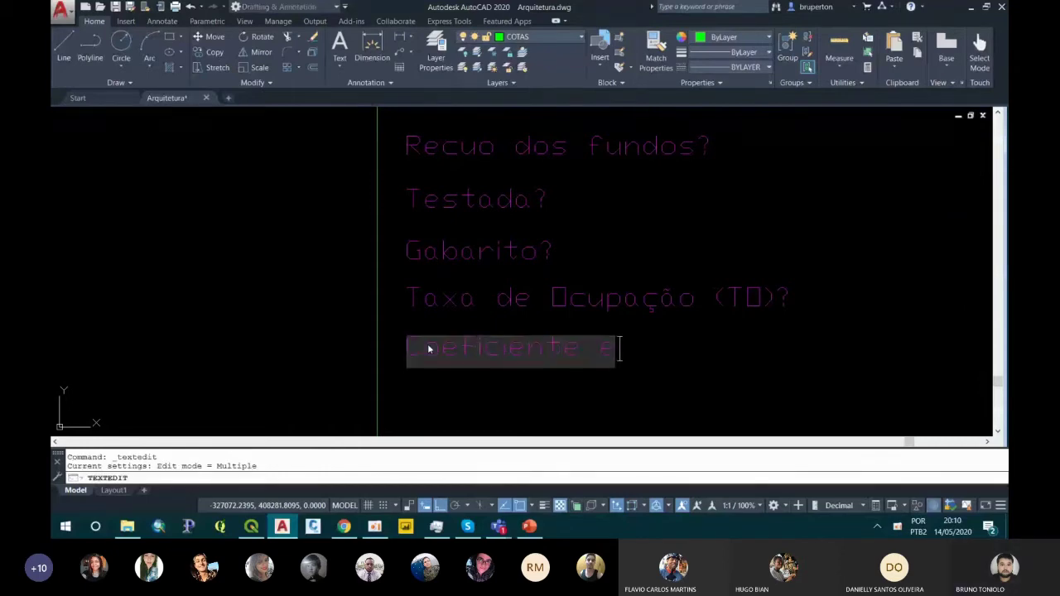
pyautogui.write('e Aproveitament')
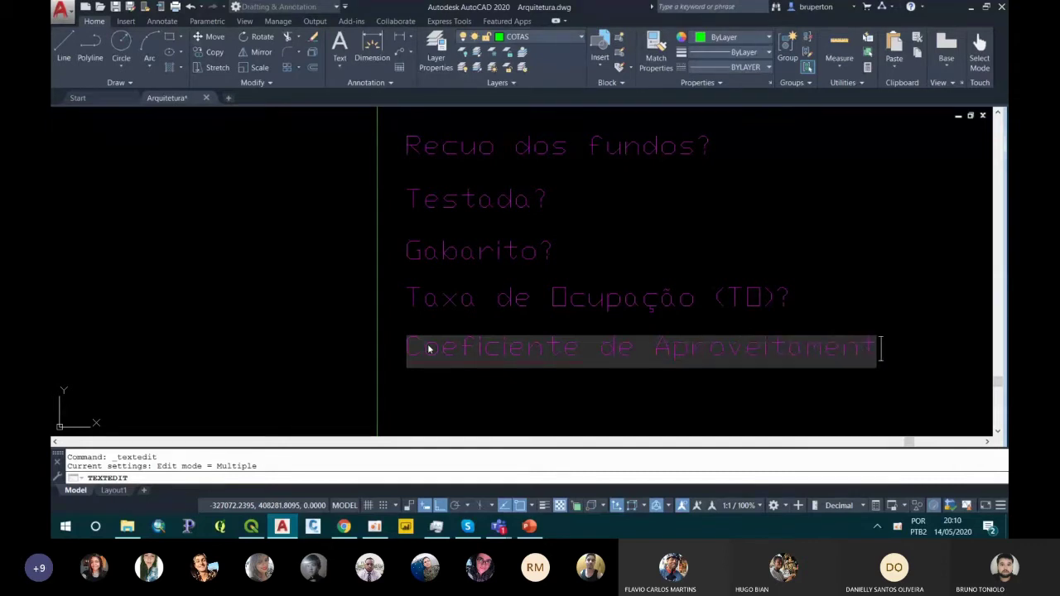
pyautogui.write('o (CA)?')
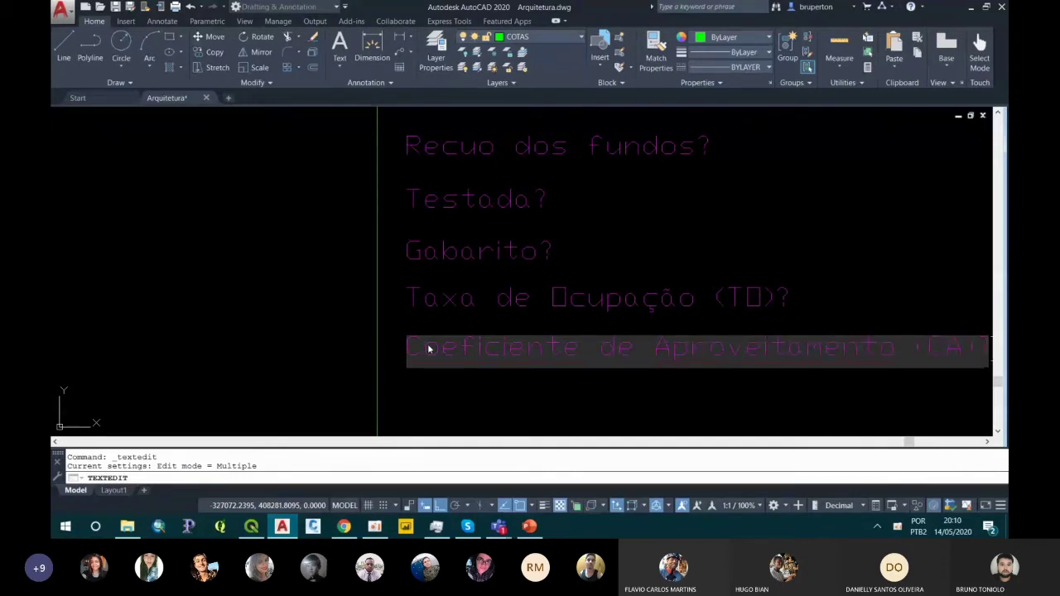
pyautogui.press('Return')
# Copy the "Coeficiente de Aproveitamento (CA)?" label straight down, above the "obra" box, to make a ninth line.
pyautogui.write('c')
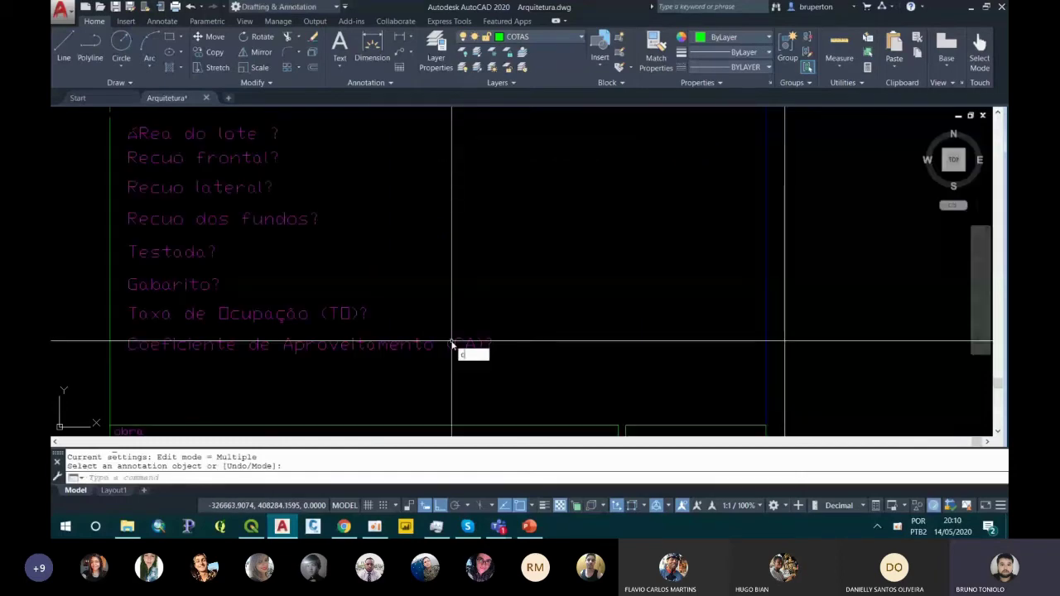
pyautogui.write('o')
pyautogui.press('Return')
pyautogui.click(260, 326)
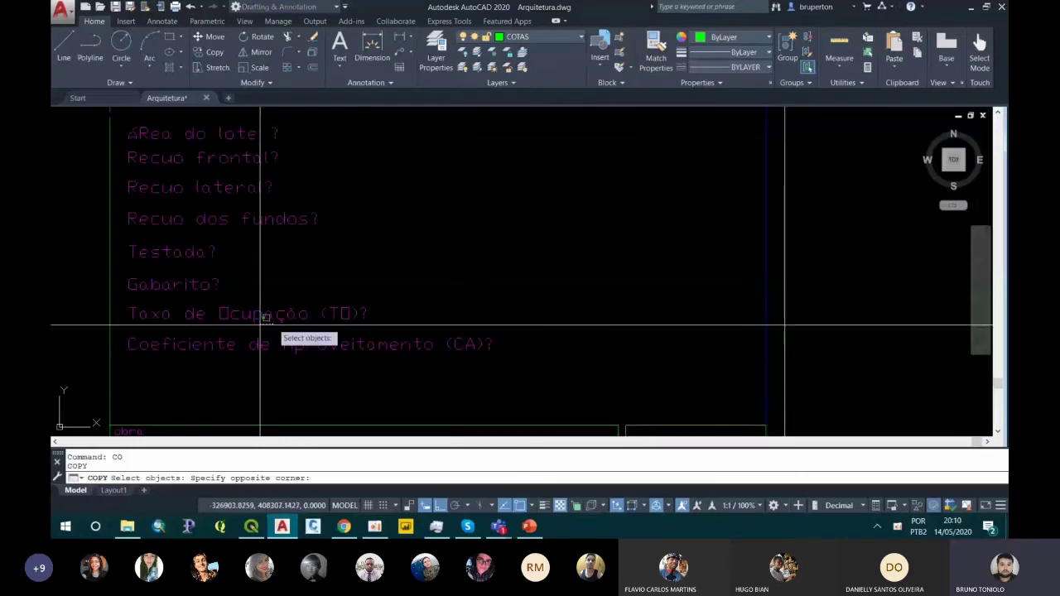
pyautogui.click(240, 356)
pyautogui.press('Return')
pyautogui.scroll(3, 260, 327)
pyautogui.click(367, 351)
pyautogui.scroll(-3, 367, 308)
pyautogui.click(381, 338)
pyautogui.press('Escape')
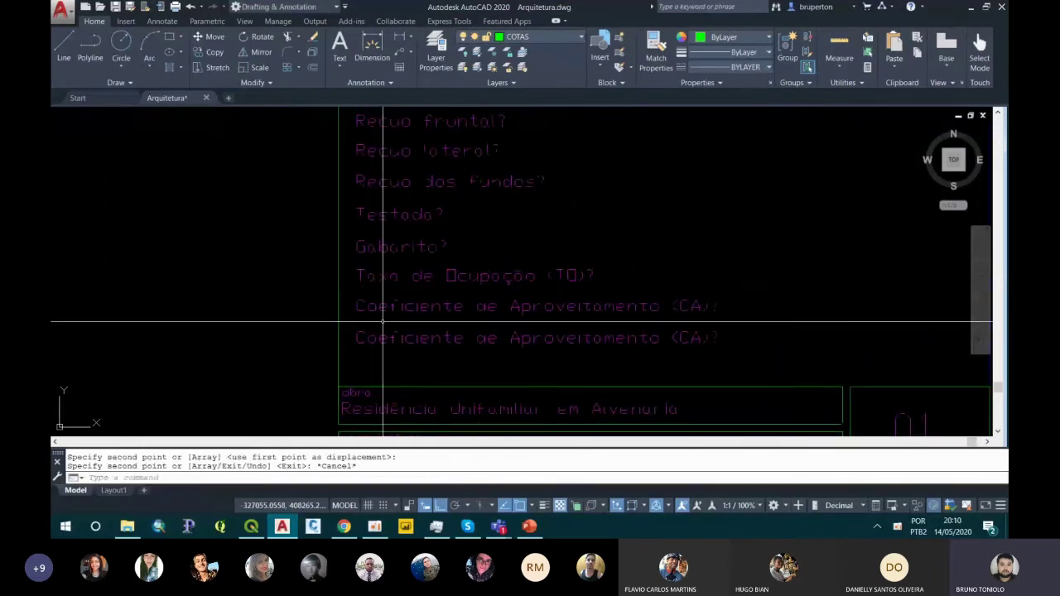
# Change the text of the lower "Coeficiente de Aproveitamento (CA)?" copy to "Taxa de Permeabilidade?".
pyautogui.click(380, 338)
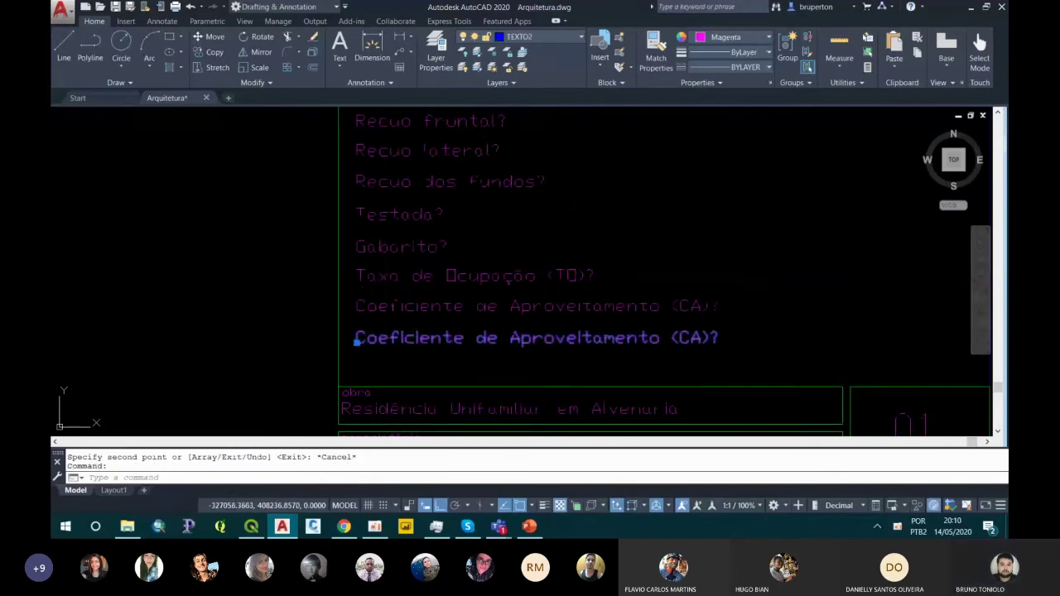
pyautogui.doubleClick(380, 338)
pyautogui.write('Taxa de ')
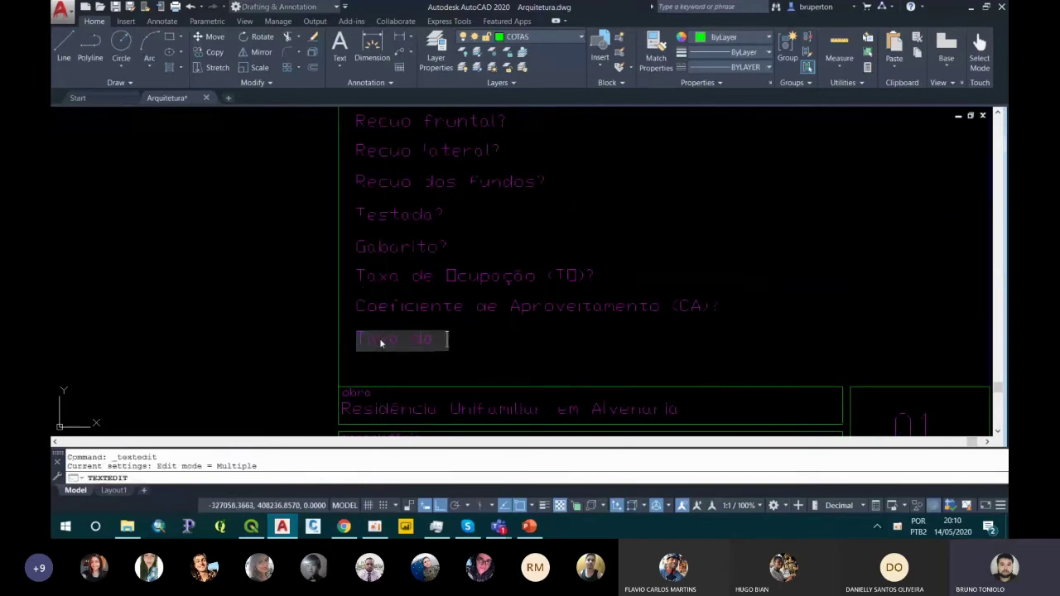
pyautogui.write('per')
pyautogui.press('BackSpace')
pyautogui.press('BackSpace')
pyautogui.press('BackSpace')
pyautogui.write('Per')
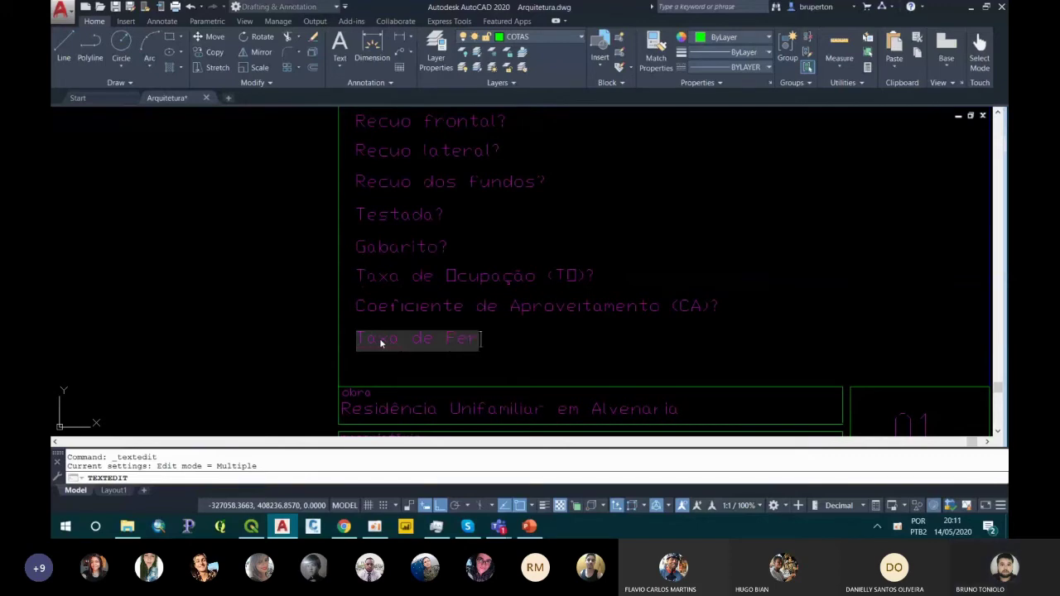
pyautogui.write('meabilidad')
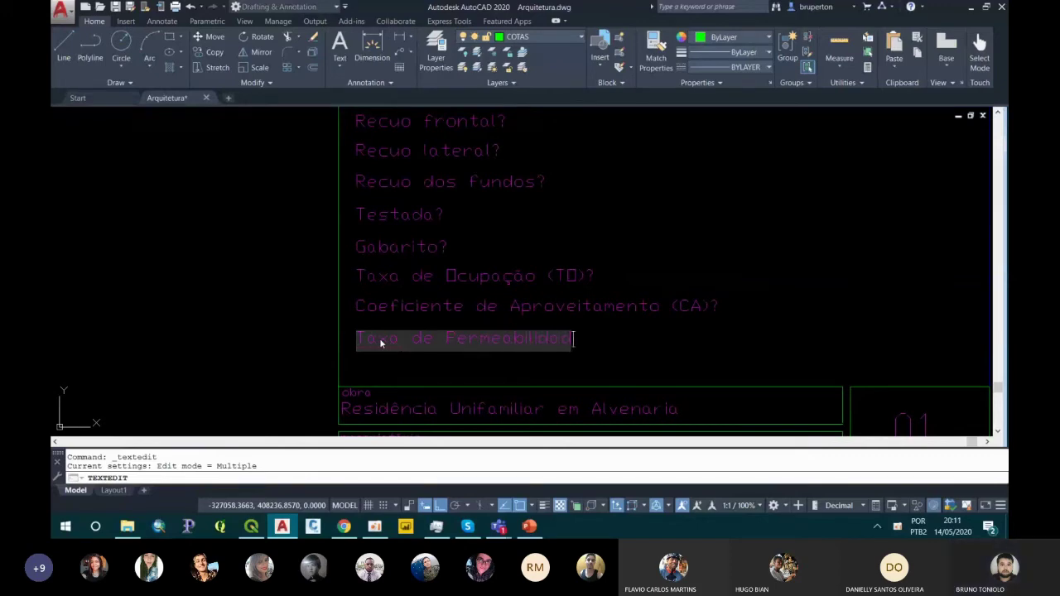
pyautogui.write('e (')
pyautogui.press('BackSpace')
pyautogui.press('BackSpace')
pyautogui.write('?')
pyautogui.hotkey('ctrl', 'Return')
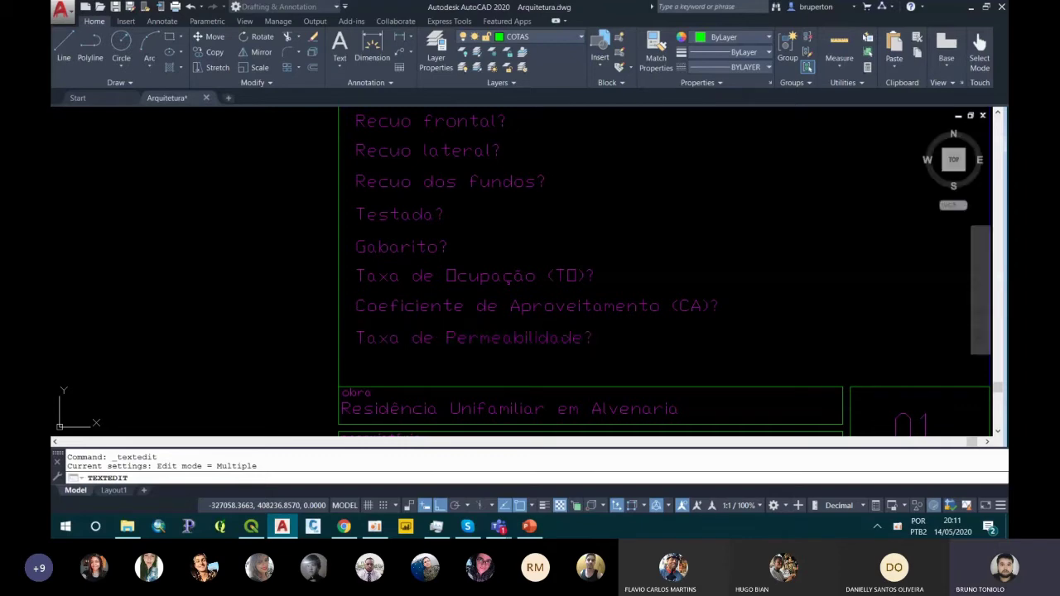
# Review the urban indices list on the sheet and switch to Chrome to consult the Franco da Rocha zoning indices PDF.
pyautogui.scroll(-2, 449, 332)
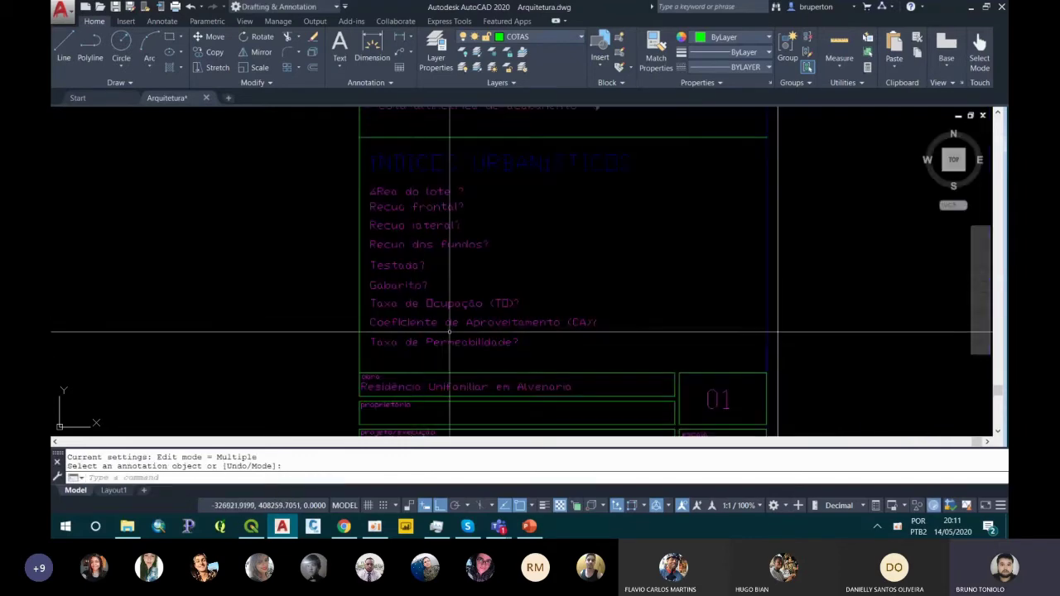
pyautogui.scroll(-2, 449, 333)
pyautogui.scroll(1, 559, 284)
pyautogui.scroll(-2, 542, 262)
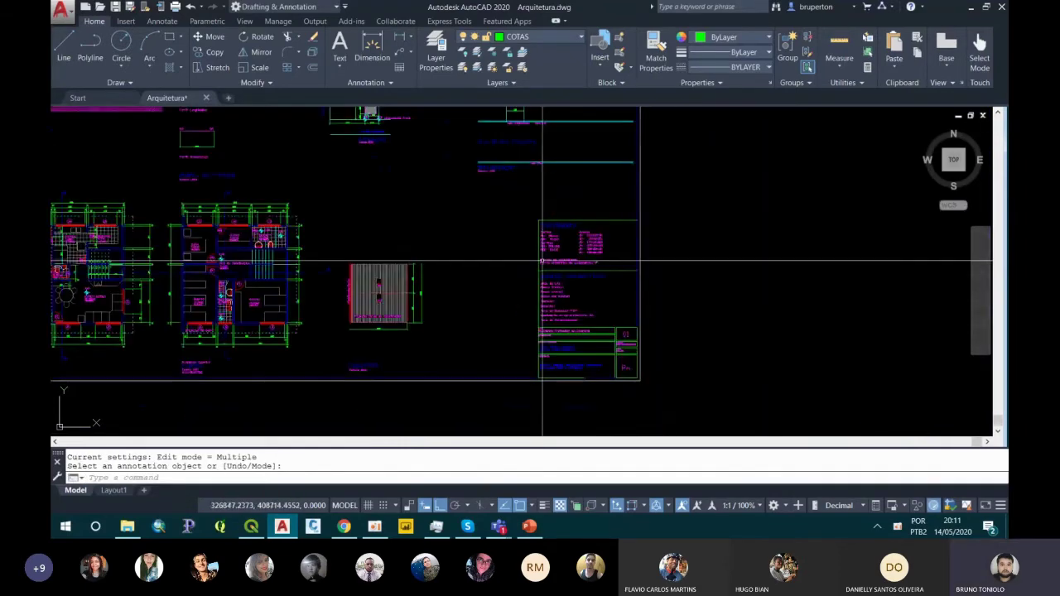
pyautogui.scroll(2, 454, 297)
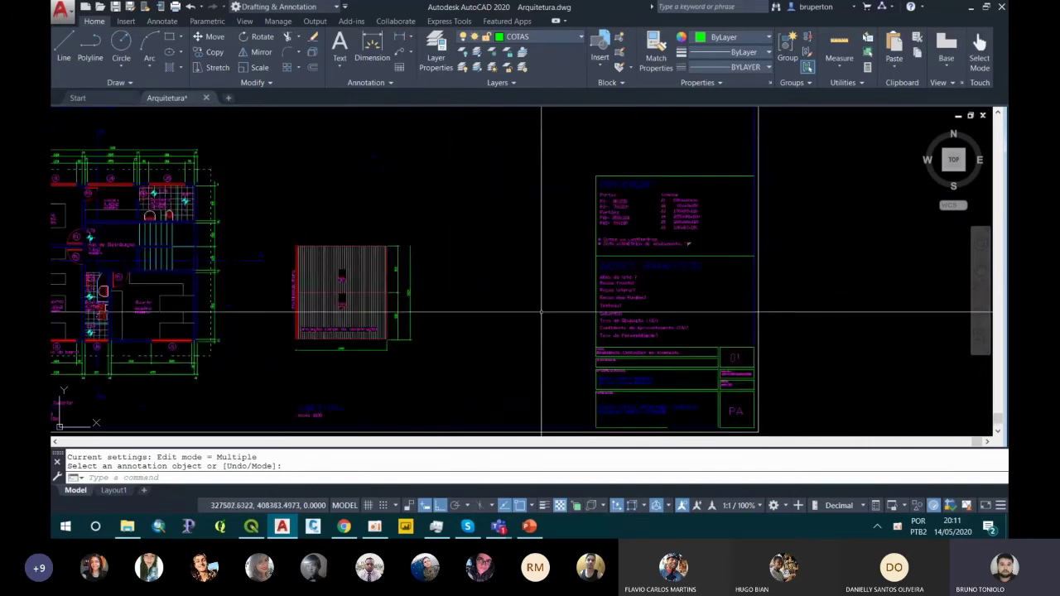
pyautogui.scroll(4, 638, 296)
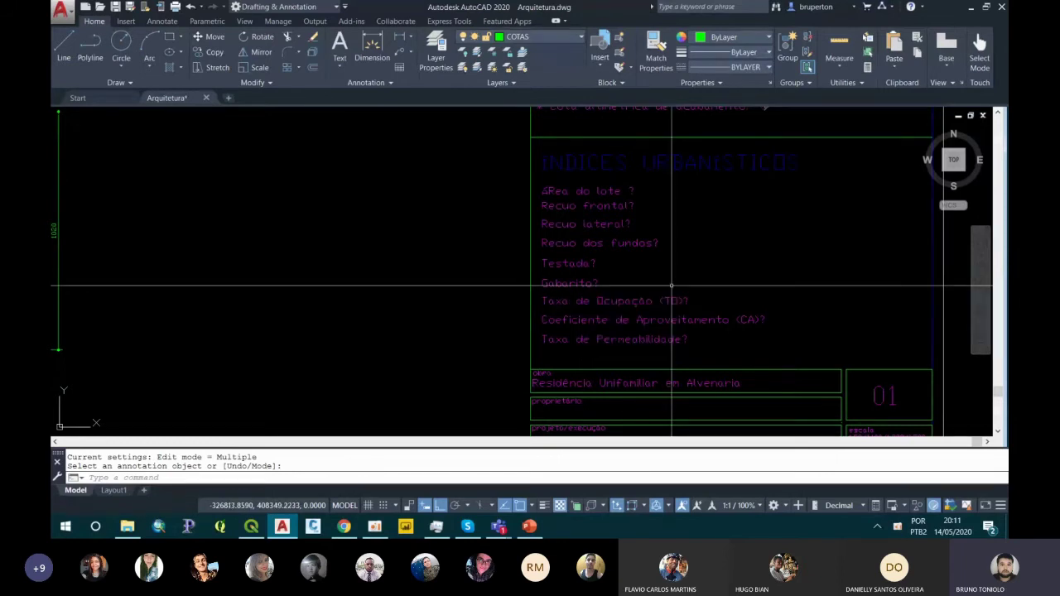
pyautogui.moveTo(671, 286); pyautogui.dragTo(578, 301)
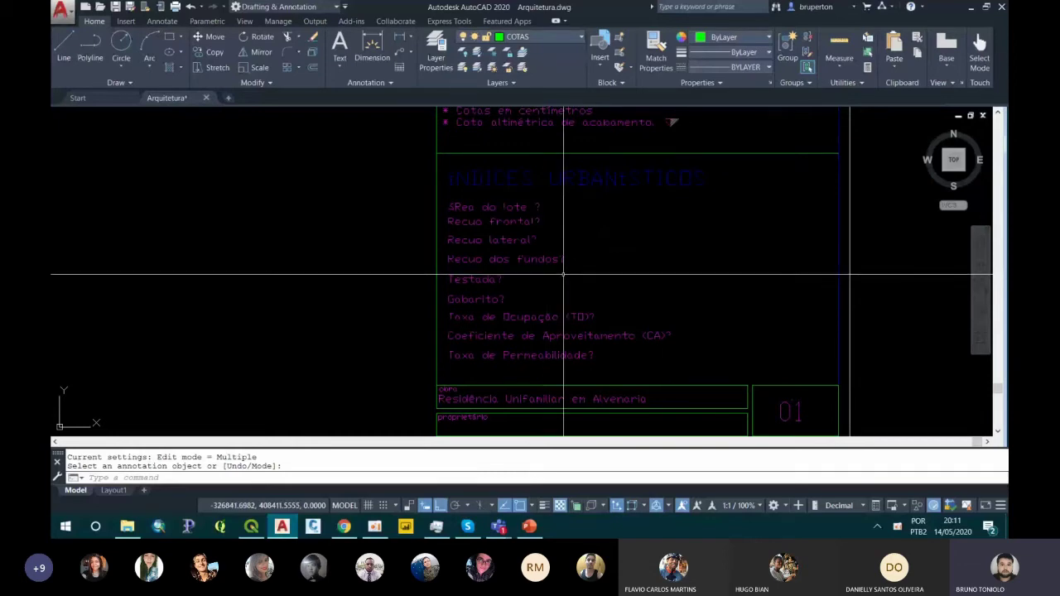
pyautogui.click(344, 527)
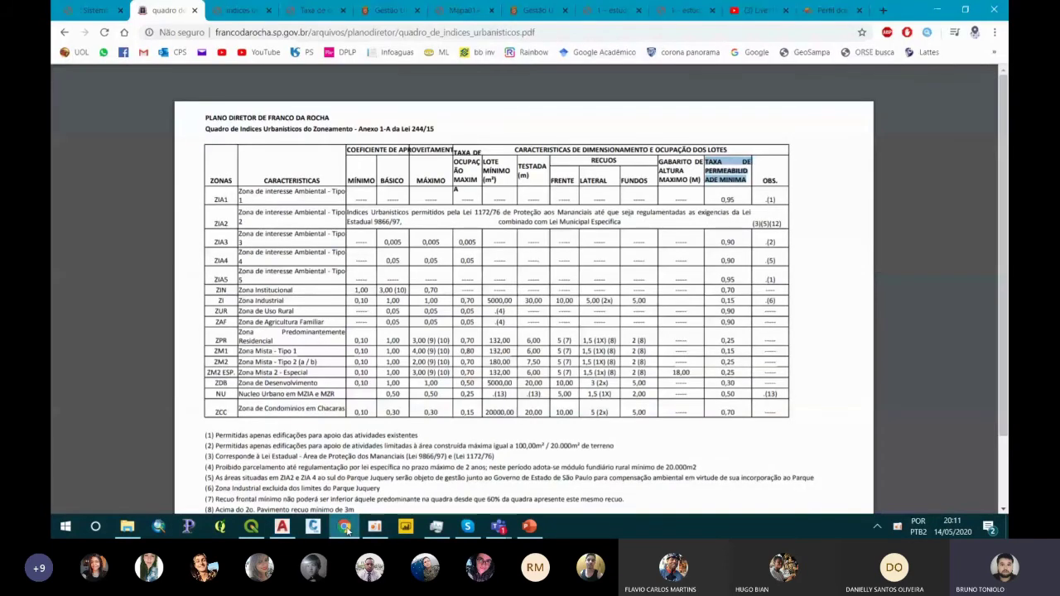
# Consult São Paulo's occupation parameters in "indices urbanisticos sp.pdf" and highlight the ZER-1 row.
pyautogui.click(244, 10)
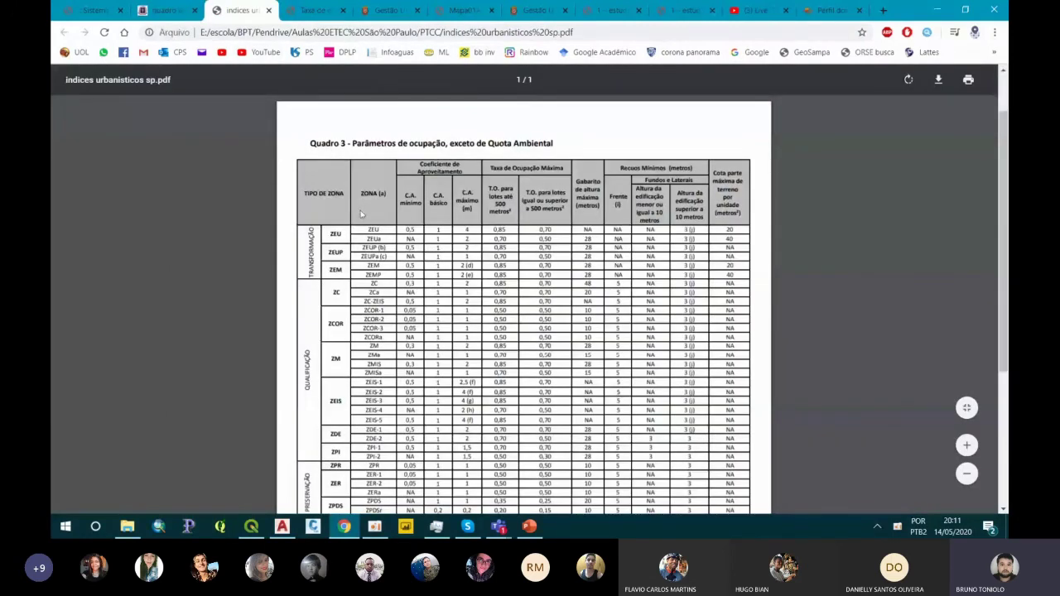
pyautogui.scroll(-3, 361, 214)
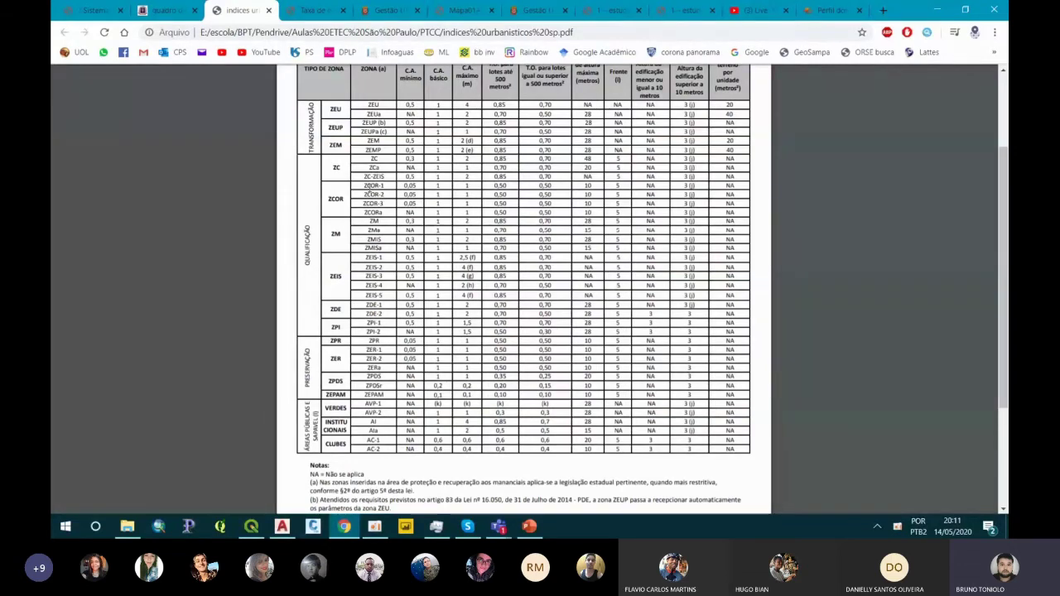
pyautogui.click(618, 10)
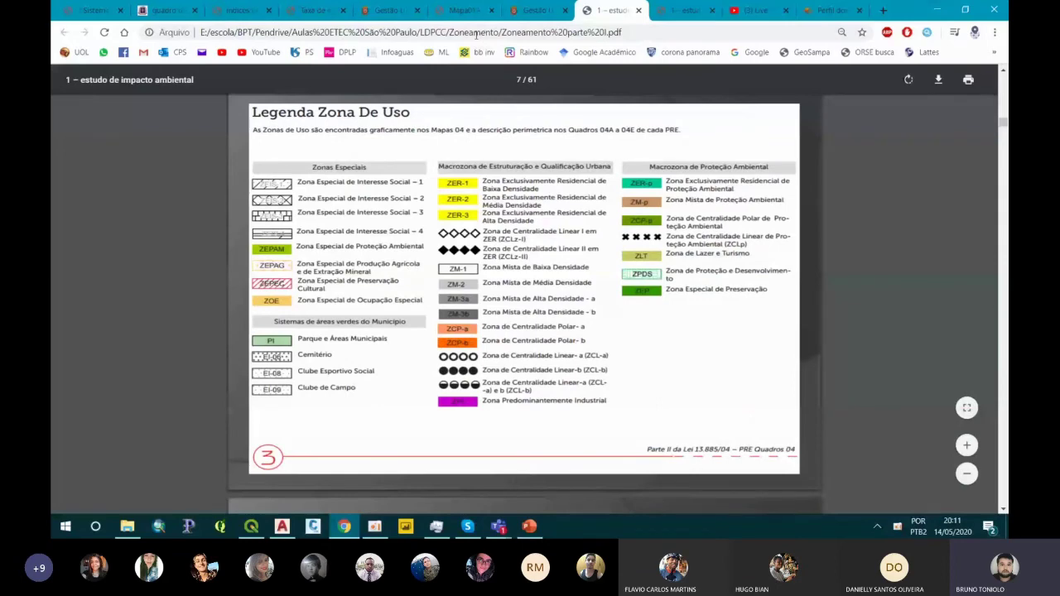
pyautogui.hotkey('ctrl', '3')
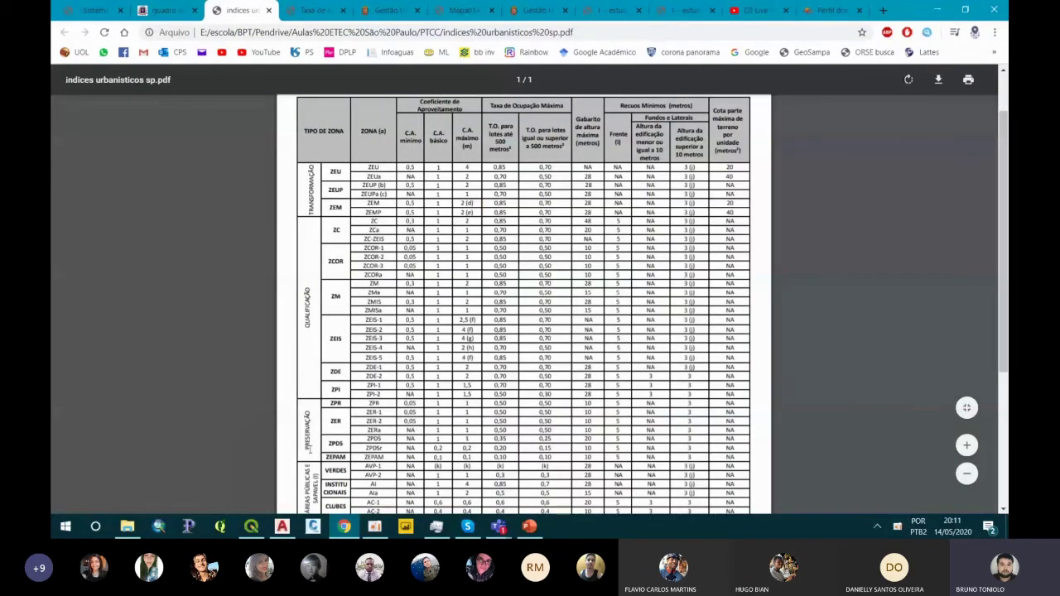
pyautogui.moveTo(309, 449); pyautogui.dragTo(317, 410)
pyautogui.click(367, 412)
pyautogui.moveTo(367, 412); pyautogui.dragTo(648, 420)
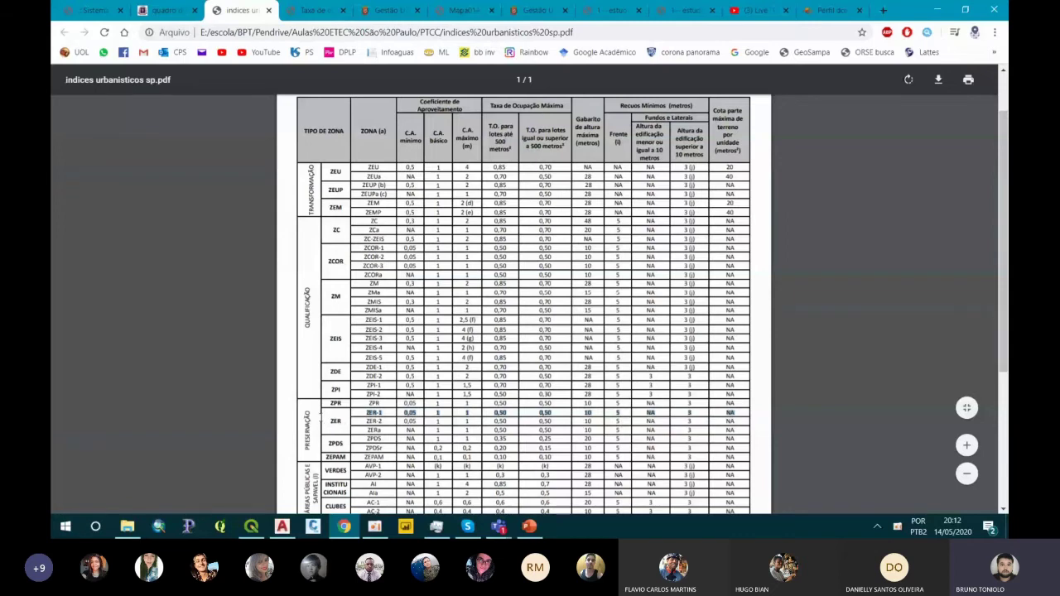
# Bring up the GeoSampa map at Alto de Pinheiros and turn on the "Perímetros das Zonas" layer of Zoneamento – Lei 16.402/16.
pyautogui.click(95, 10)
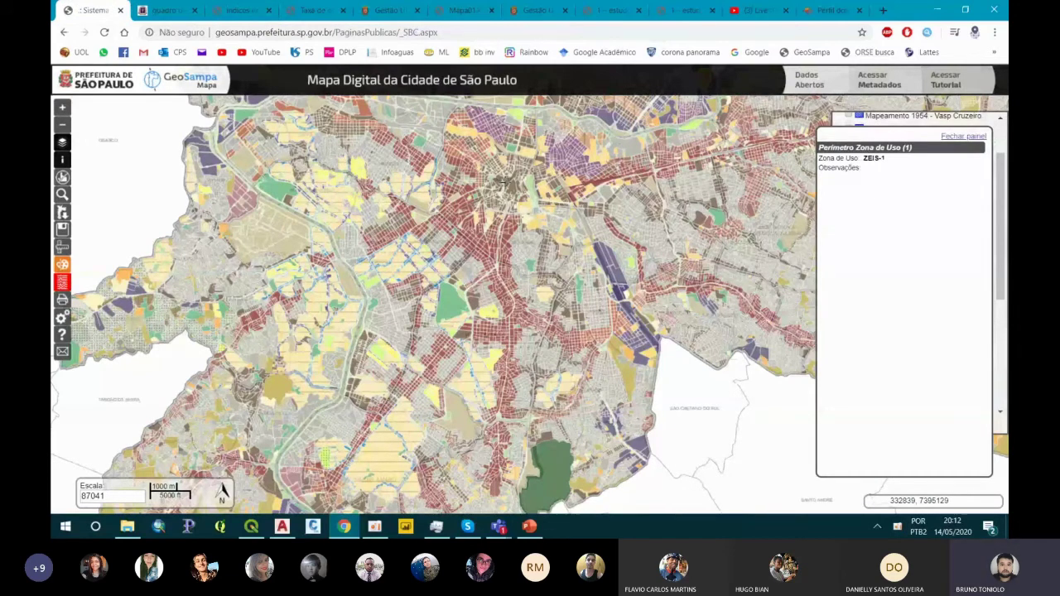
pyautogui.moveTo(497, 207); pyautogui.dragTo(485, 439)
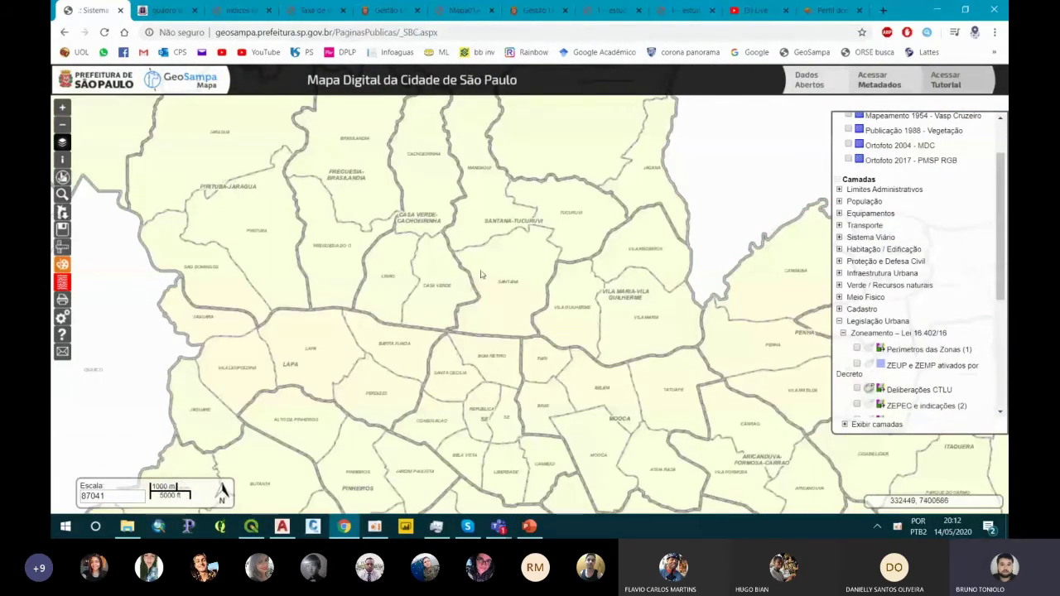
pyautogui.moveTo(446, 330); pyautogui.dragTo(571, 224)
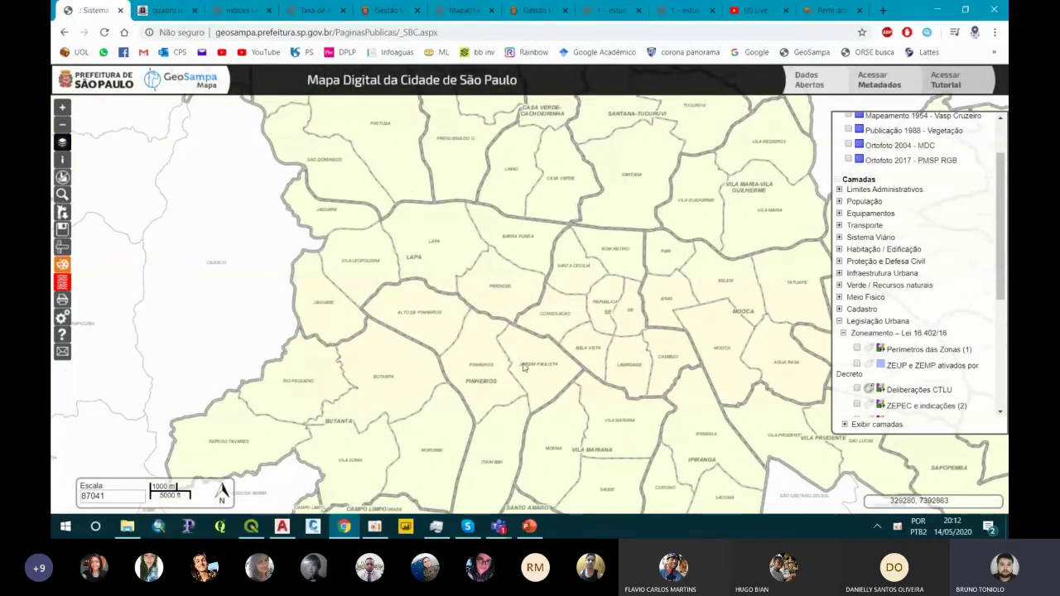
pyautogui.scroll(1, 523, 367)
pyautogui.scroll(1, 487, 309)
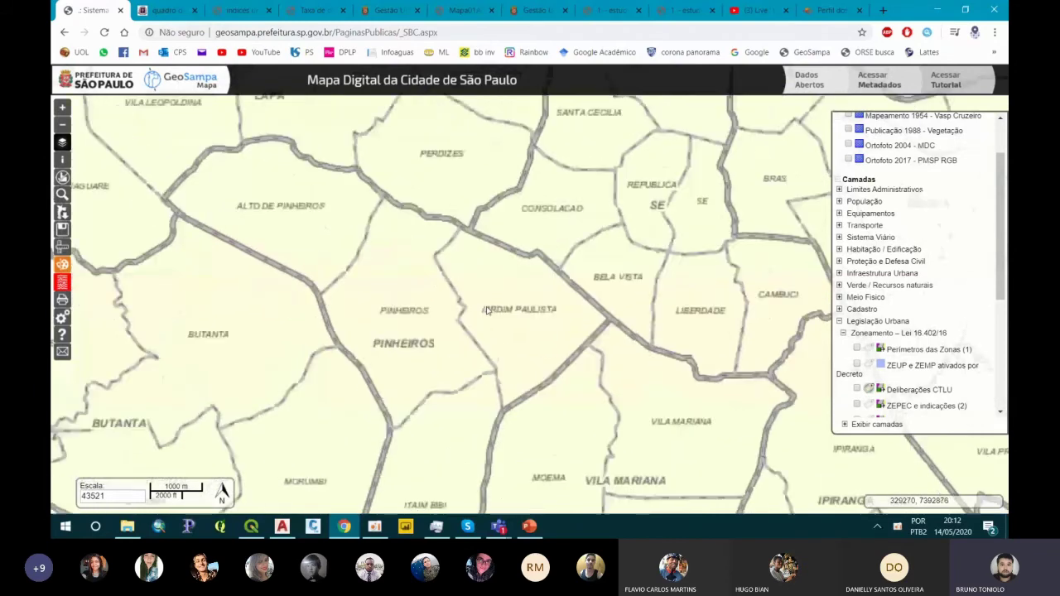
pyautogui.moveTo(340, 212); pyautogui.dragTo(559, 277)
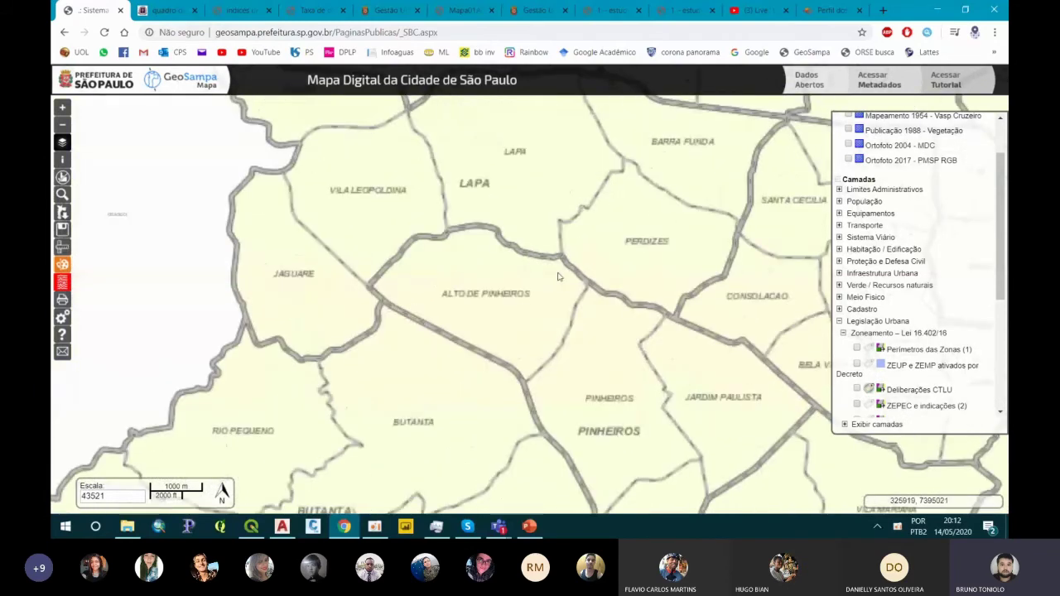
pyautogui.scroll(1, 498, 298)
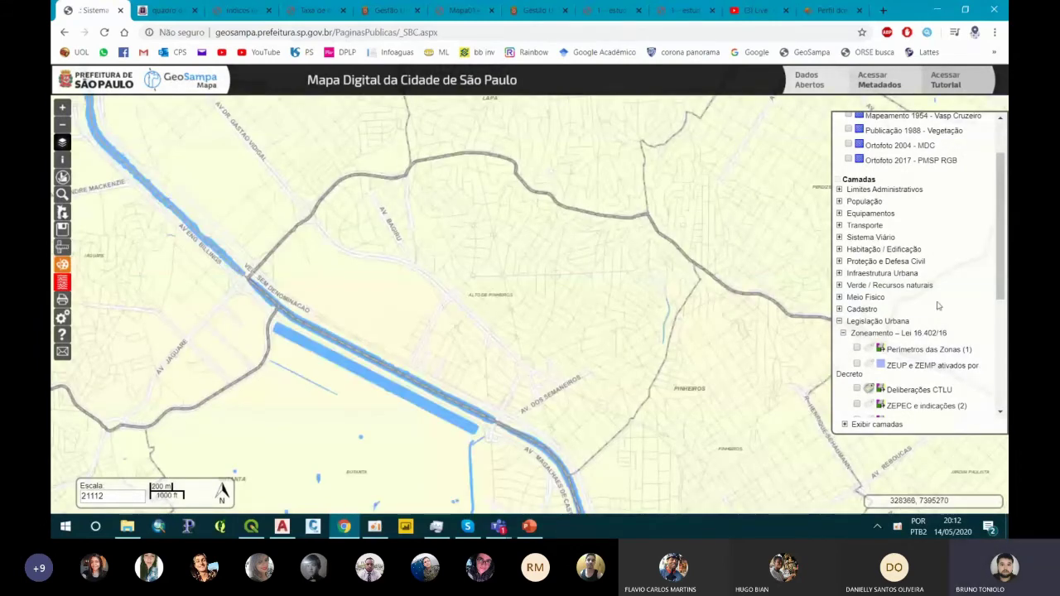
pyautogui.click(857, 349)
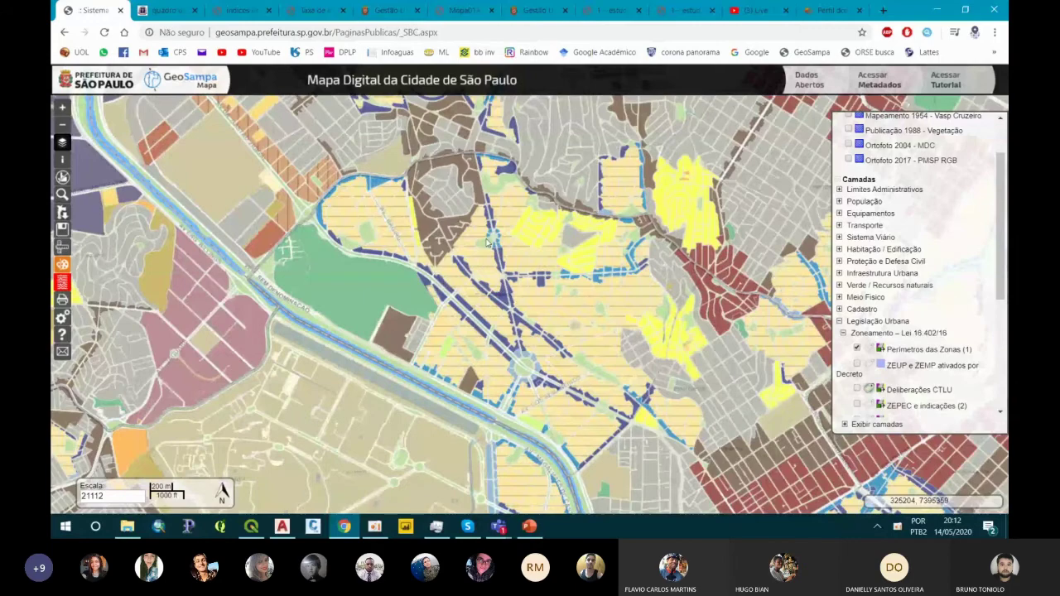
pyautogui.scroll(2, 488, 242)
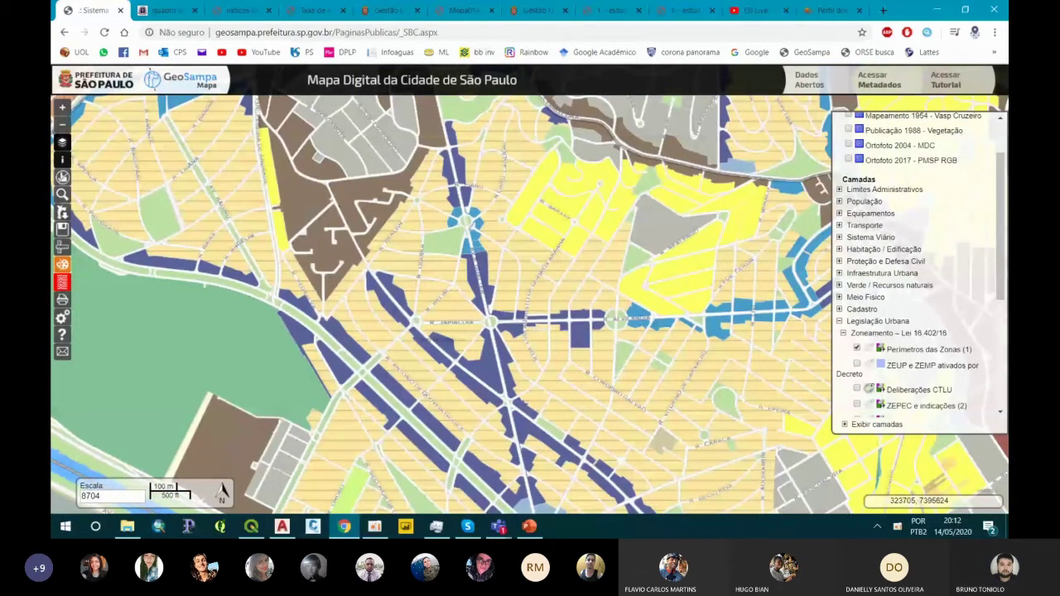
# Query the zone information of the striped blocks beside Rua Dr. Luis Augusto de Queiros Aranha, trying more than one point.
pyautogui.click(508, 286)
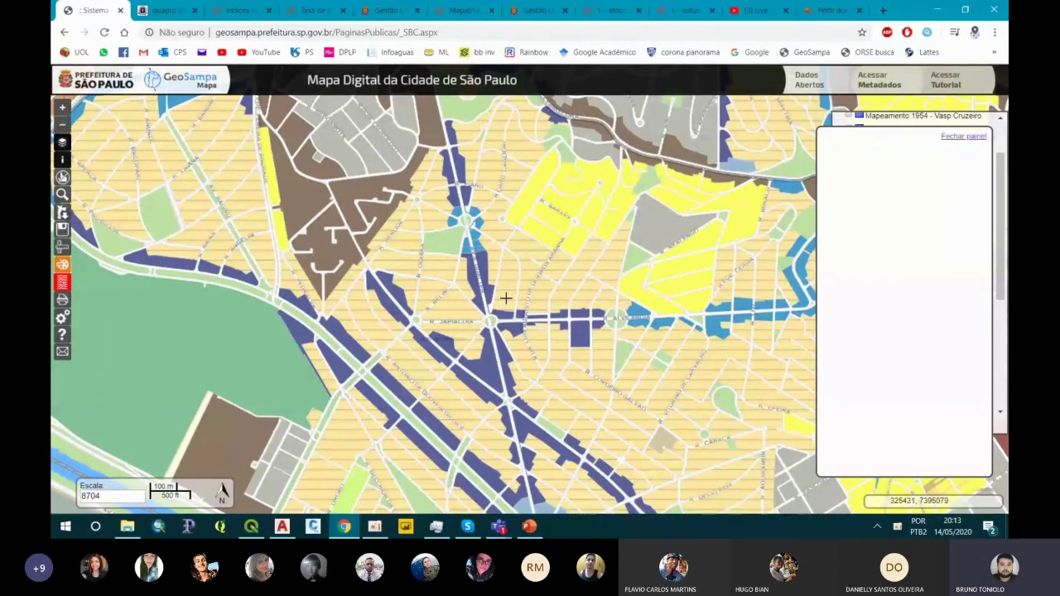
pyautogui.scroll(1, 505, 296)
pyautogui.scroll(1, 507, 296)
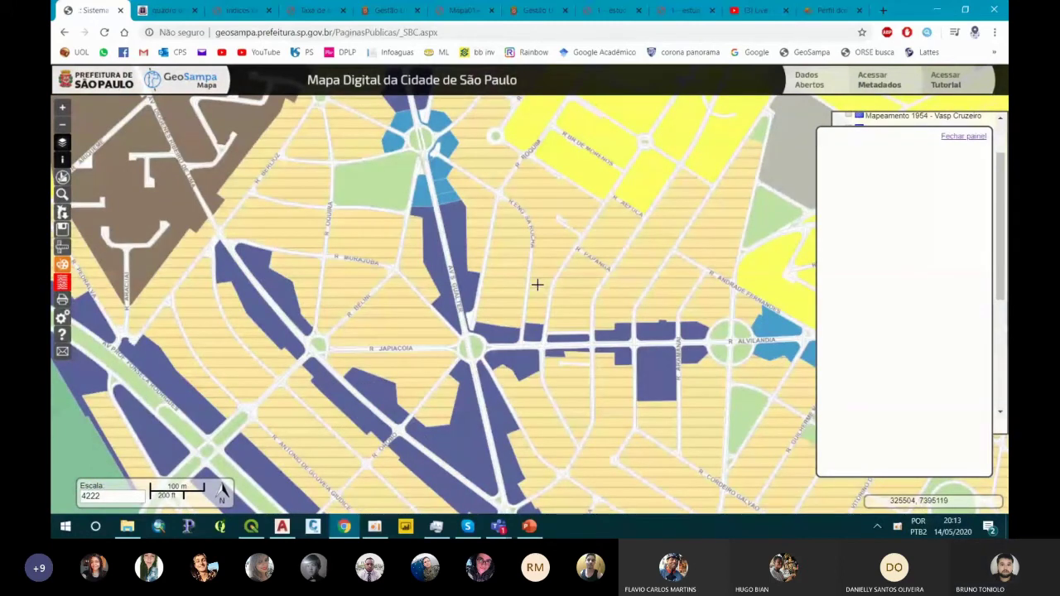
pyautogui.scroll(2, 537, 284)
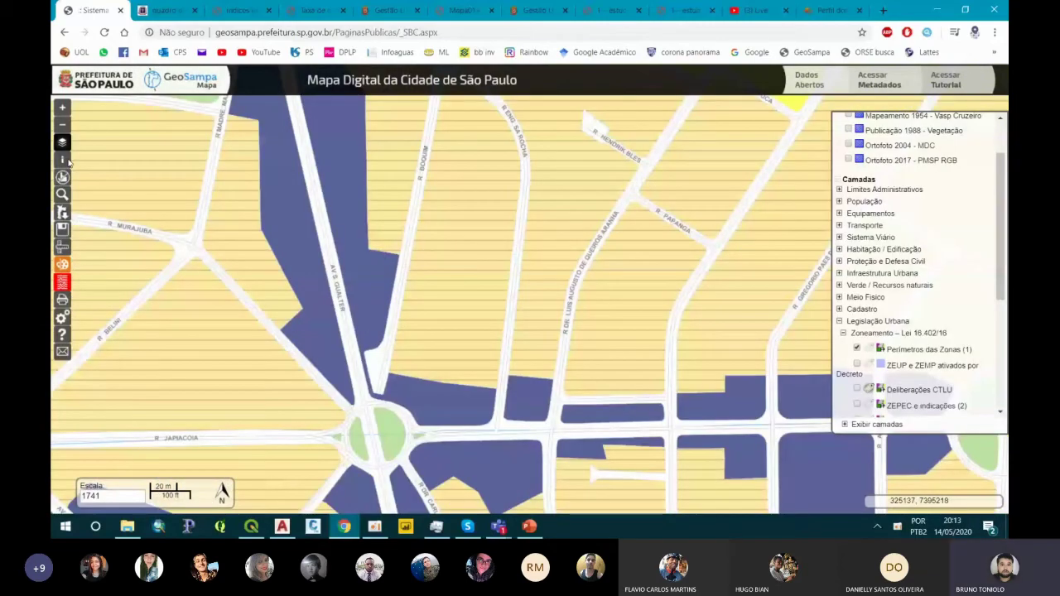
pyautogui.click(62, 159)
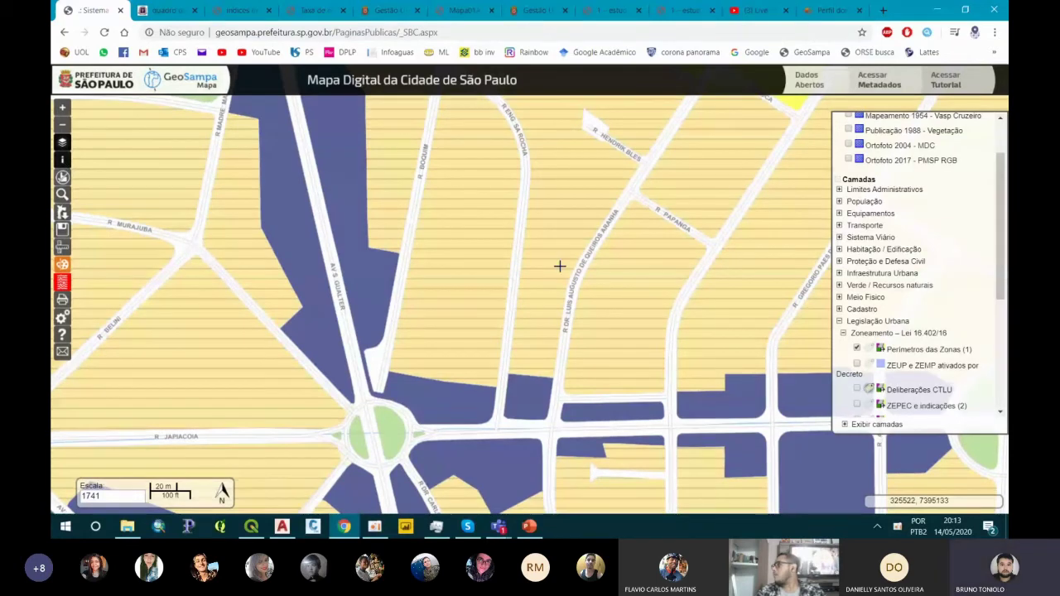
pyautogui.click(560, 266)
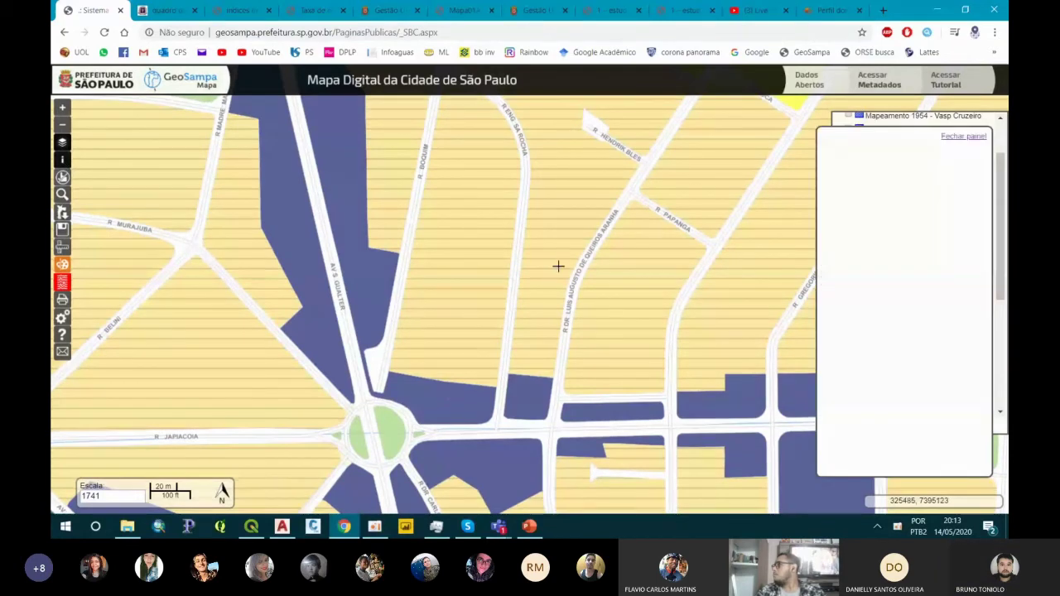
pyautogui.click(978, 136)
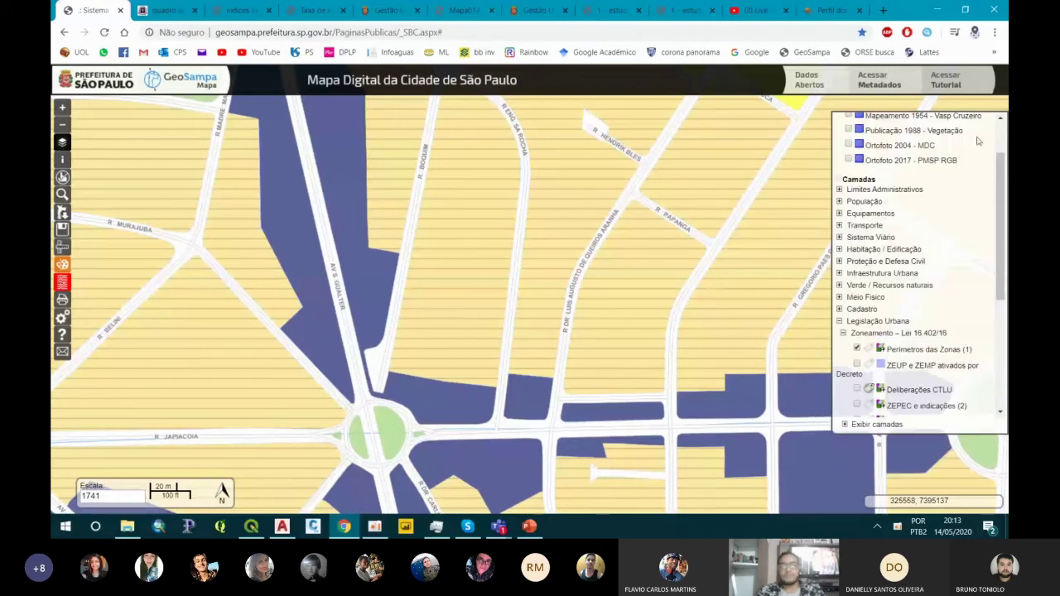
pyautogui.click(61, 160)
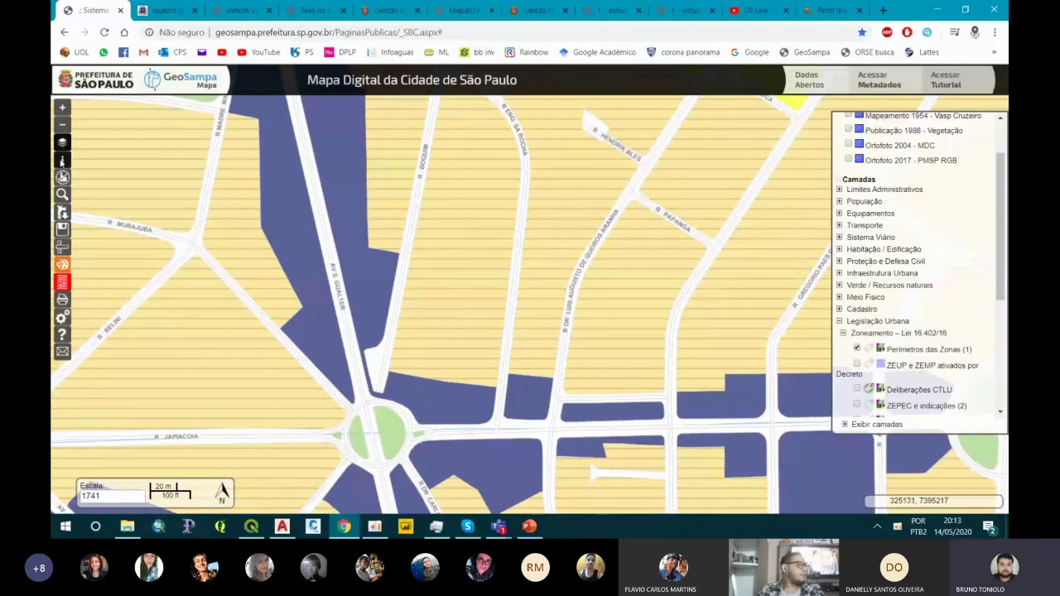
pyautogui.click(552, 278)
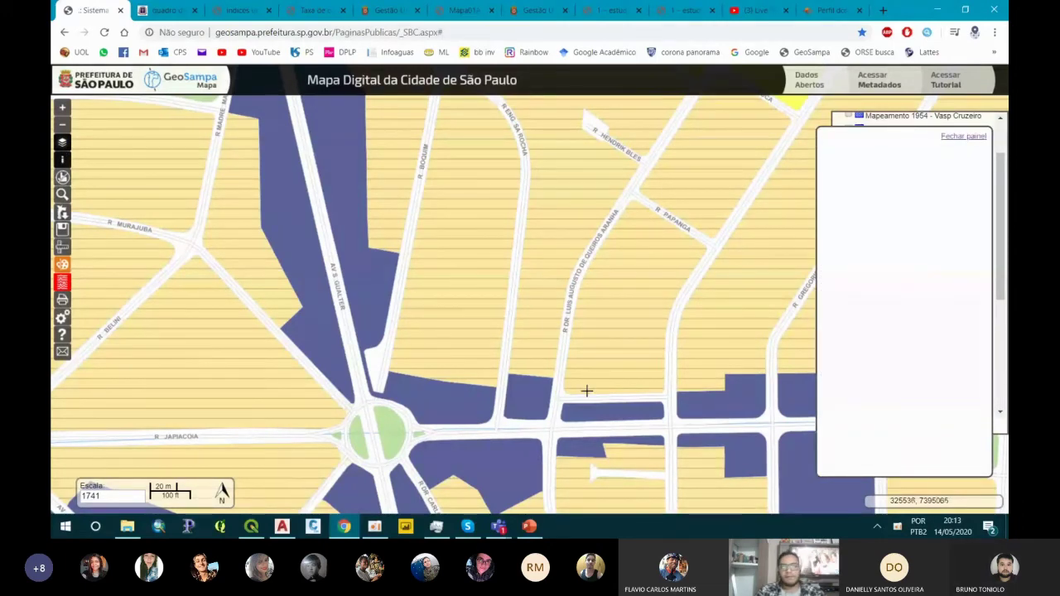
# Query the zone information of the yellow block between Rua Aldo de Azevedo and Rua Br. de Morenos and examine its surroundings.
pyautogui.scroll(-2, 564, 385)
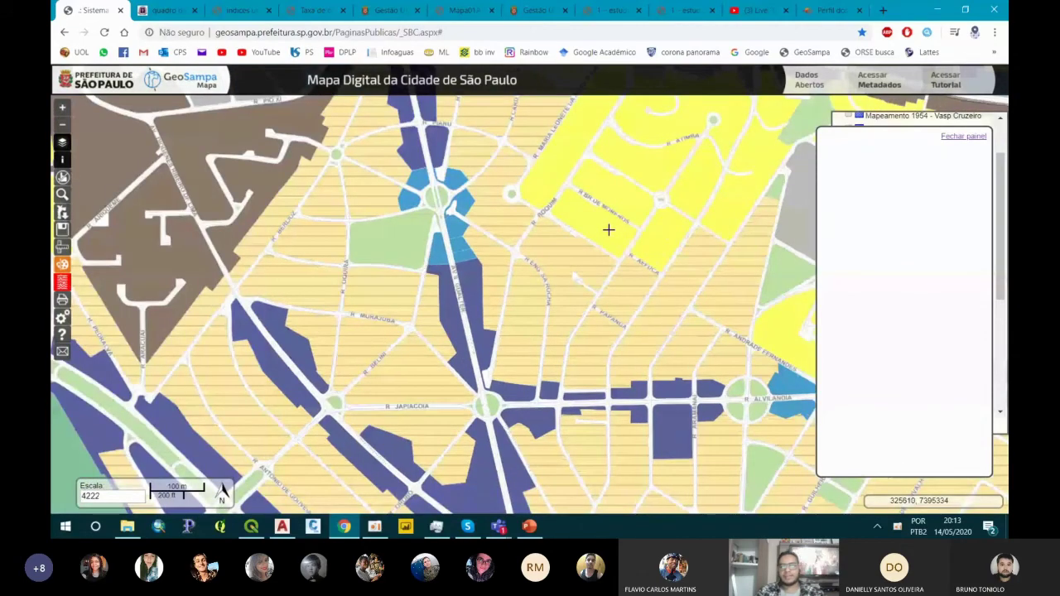
pyautogui.scroll(1, 608, 229)
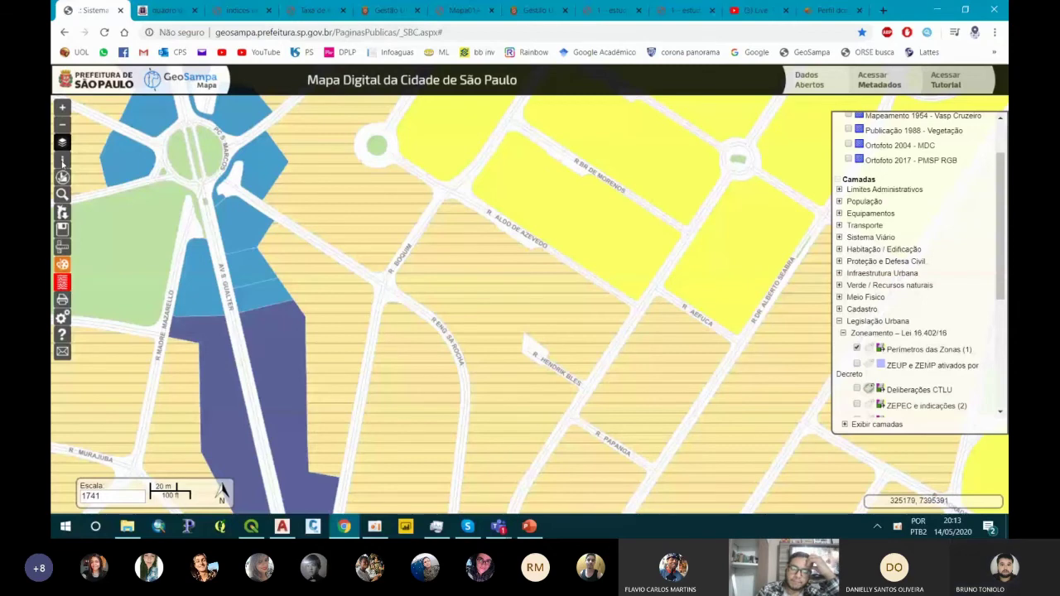
pyautogui.scroll(1, 580, 202)
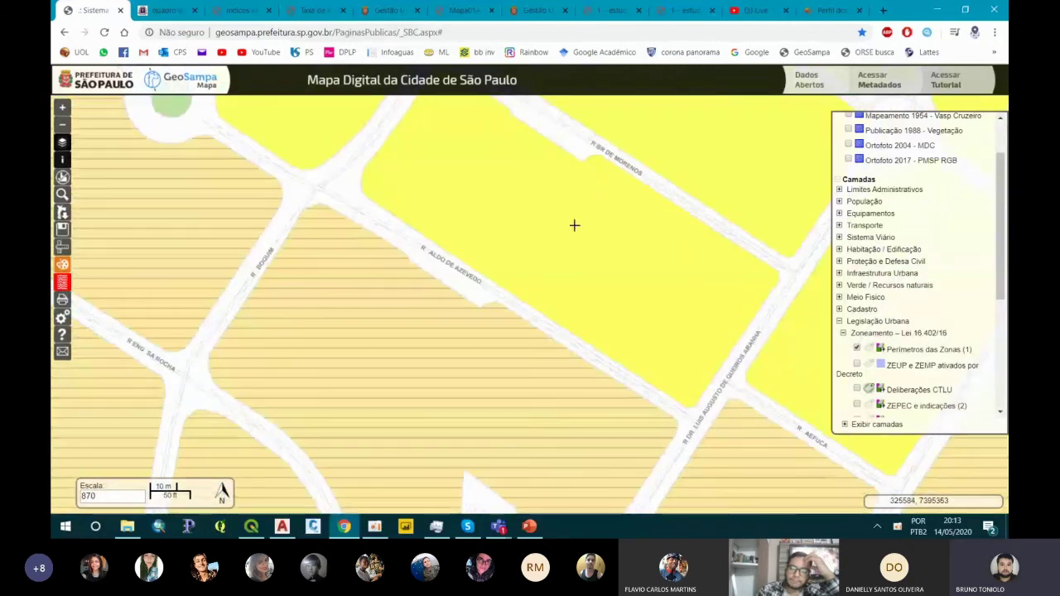
pyautogui.click(483, 216)
pyautogui.click(961, 134)
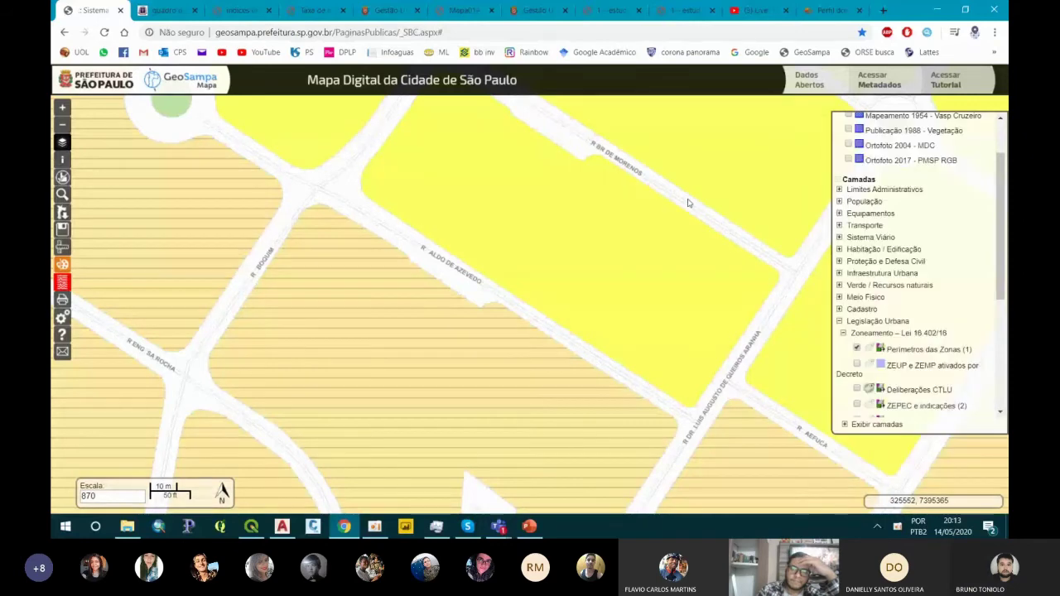
pyautogui.scroll(-1, 543, 260)
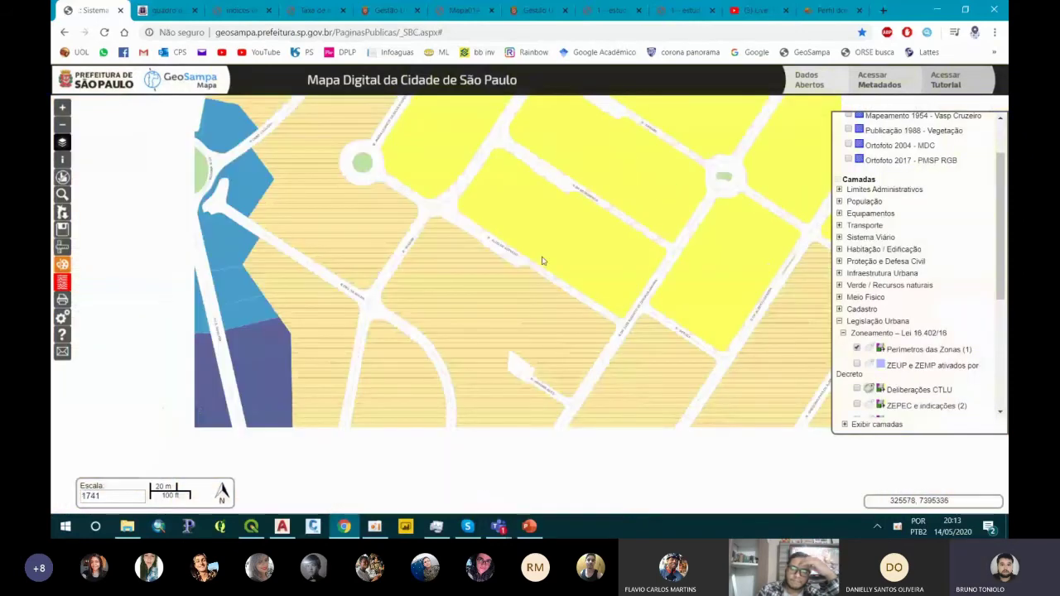
pyautogui.moveTo(543, 261); pyautogui.dragTo(501, 298)
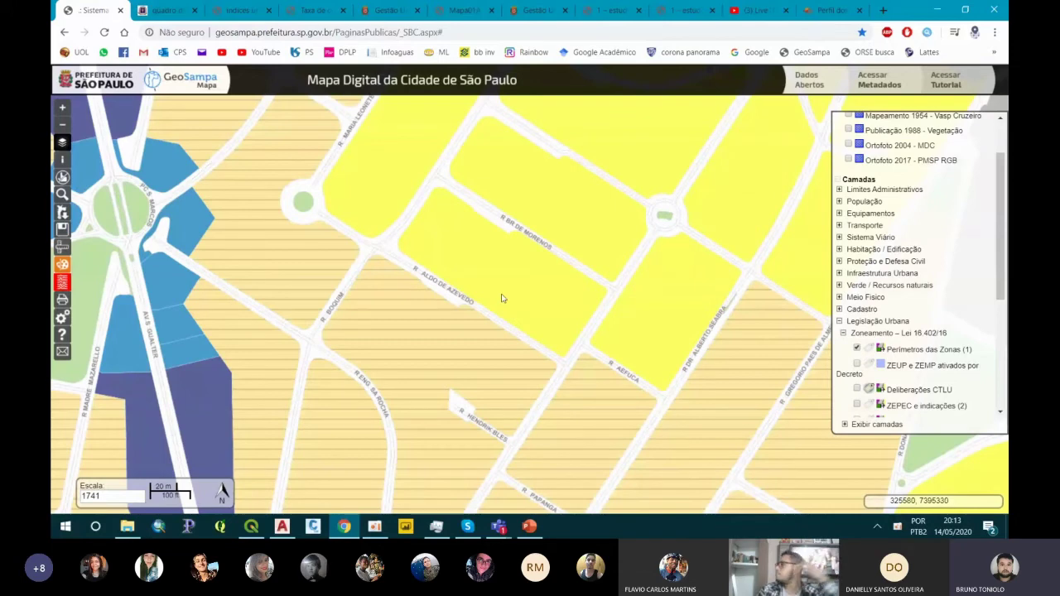
pyautogui.scroll(1, 502, 299)
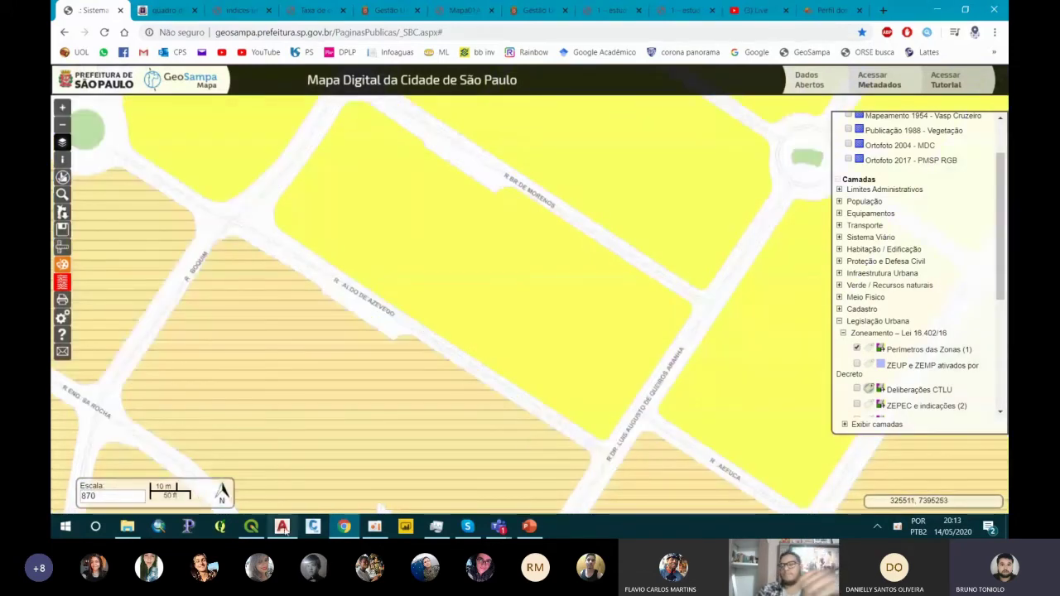
# Switch back to AutoCAD and review the "Índices Urbanísticos" list on the architectural sheet.
pyautogui.moveTo(282, 527)
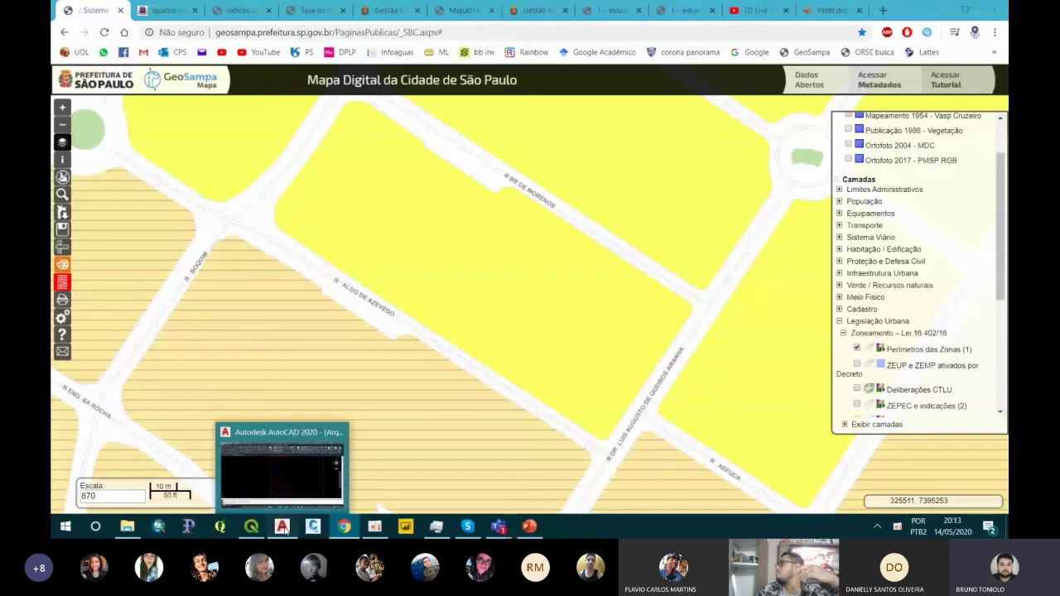
pyautogui.click(283, 527)
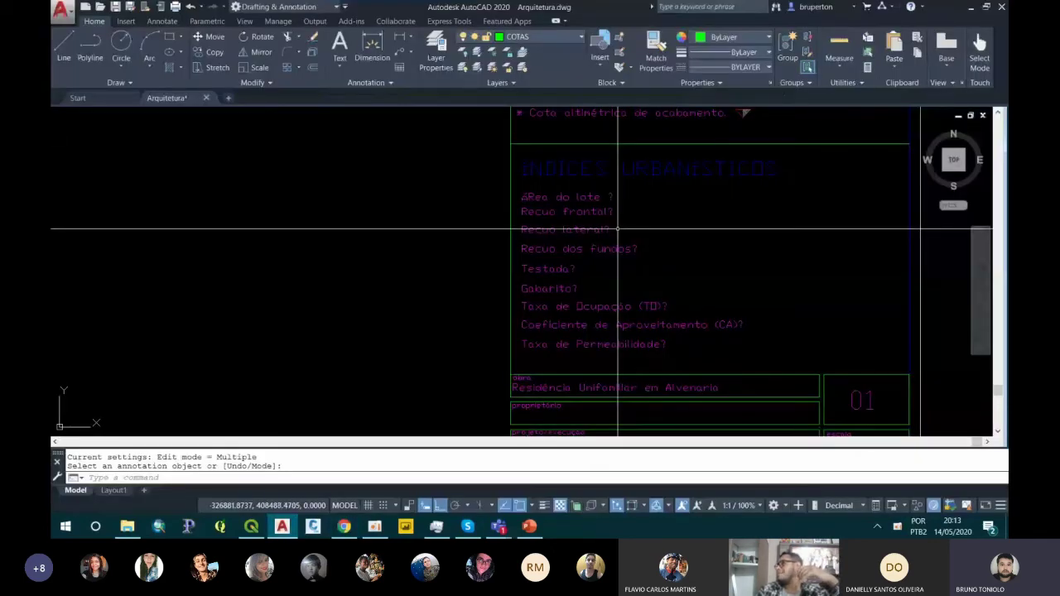
pyautogui.scroll(2, 648, 217)
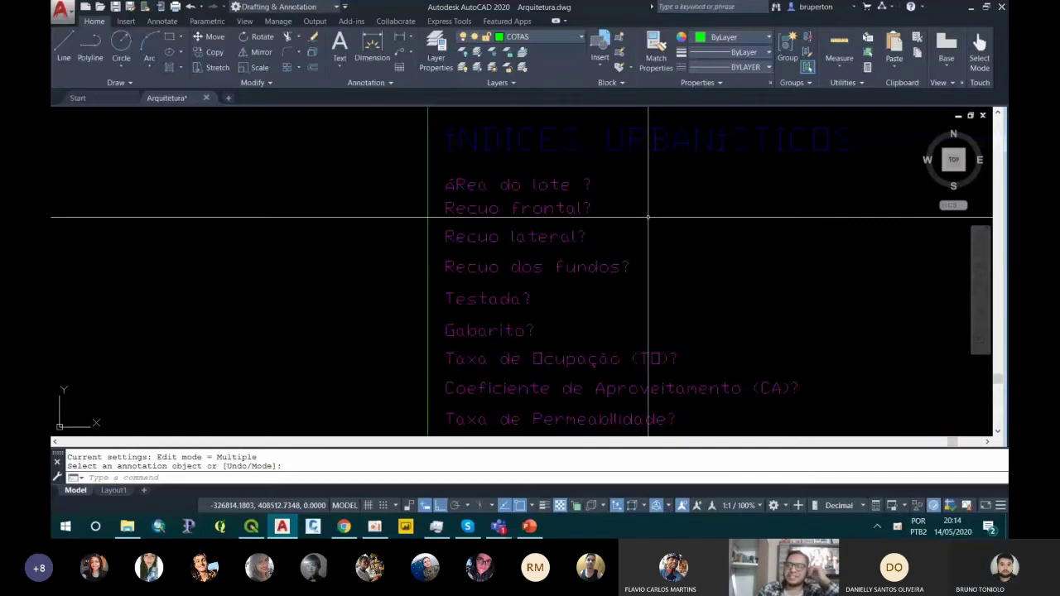
pyautogui.scroll(-2, 630, 224)
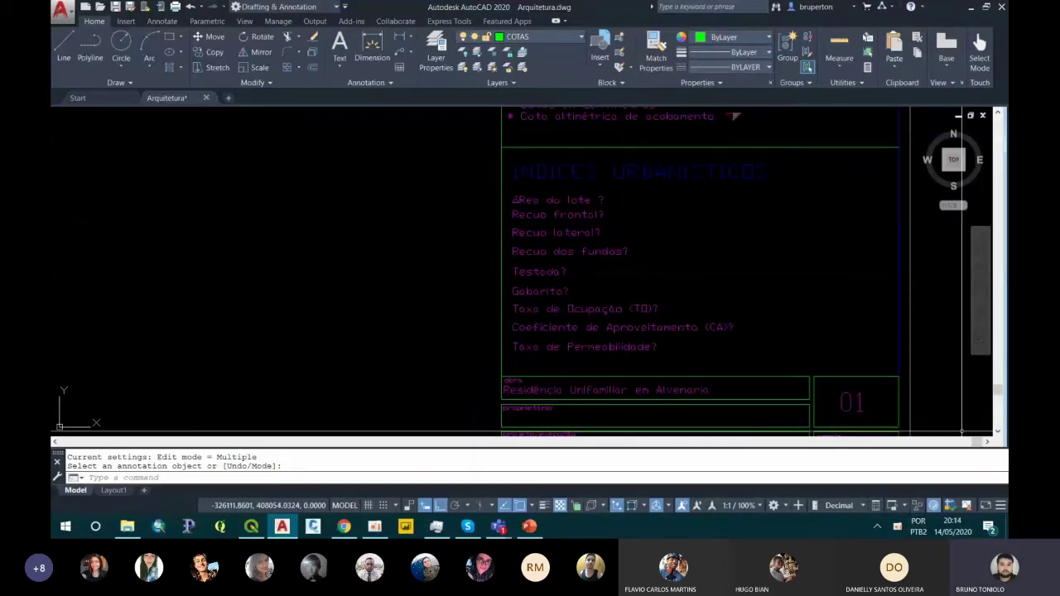
# Launch Excel from the desktop and create a blank workbook.
pyautogui.press('super+d')
pyautogui.press('Return')
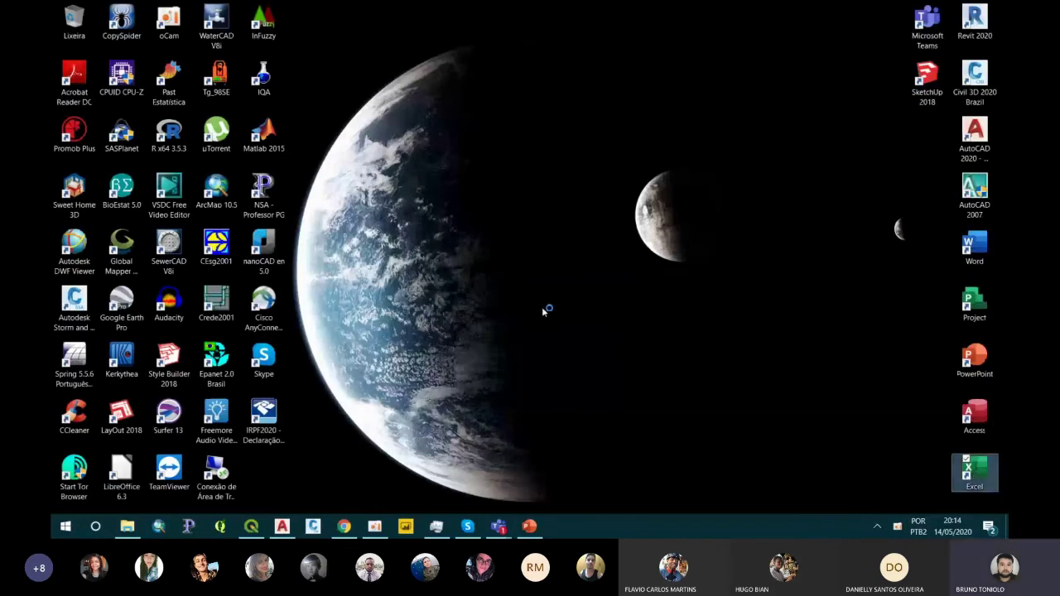
pyautogui.press('Return')
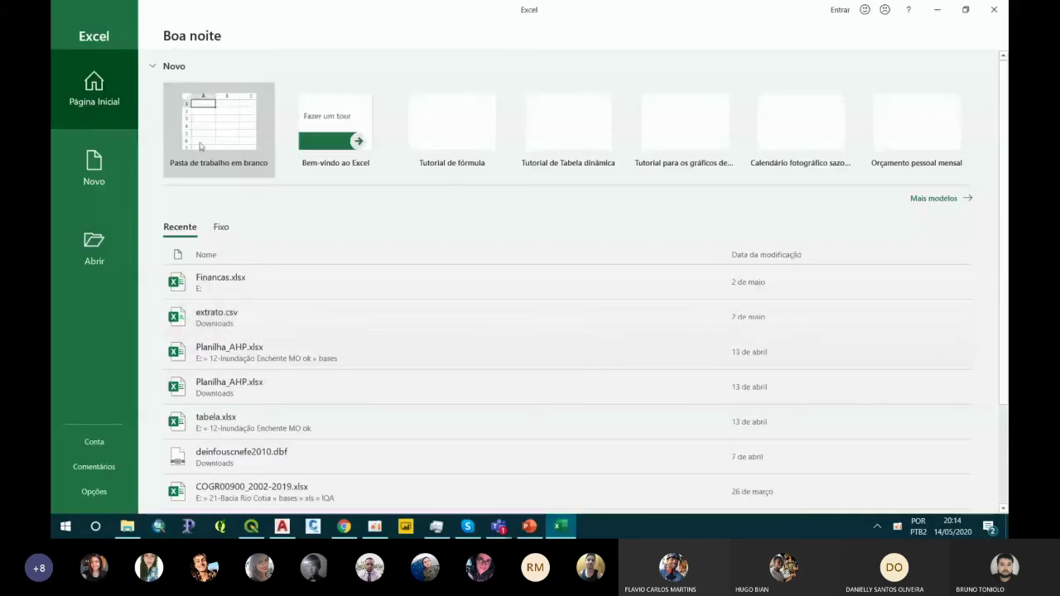
pyautogui.click(200, 142)
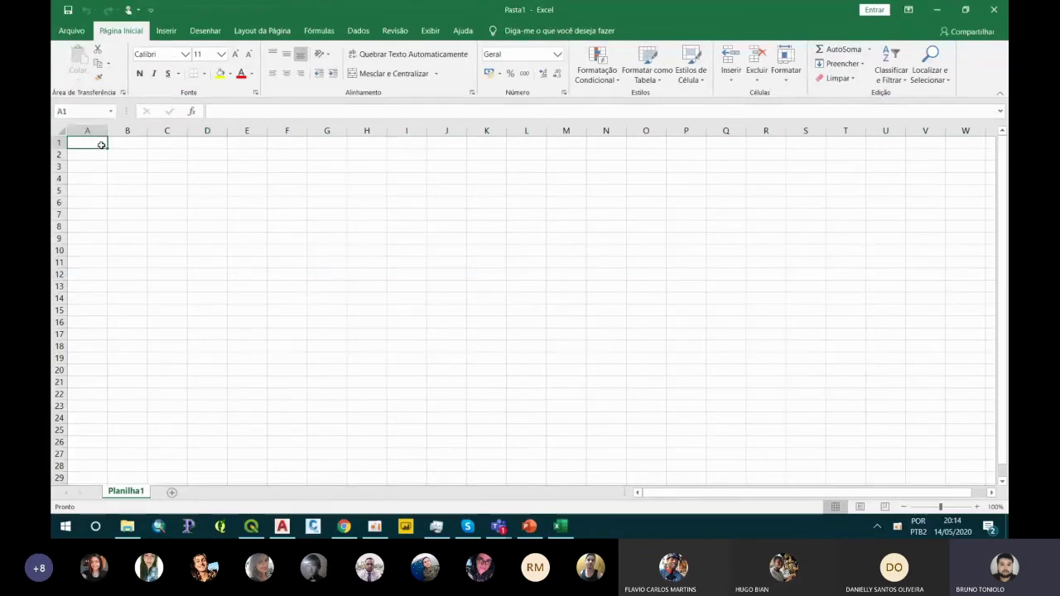
# Enter the title "Índices Urbanísticos" in cell A1.
pyautogui.write('In')
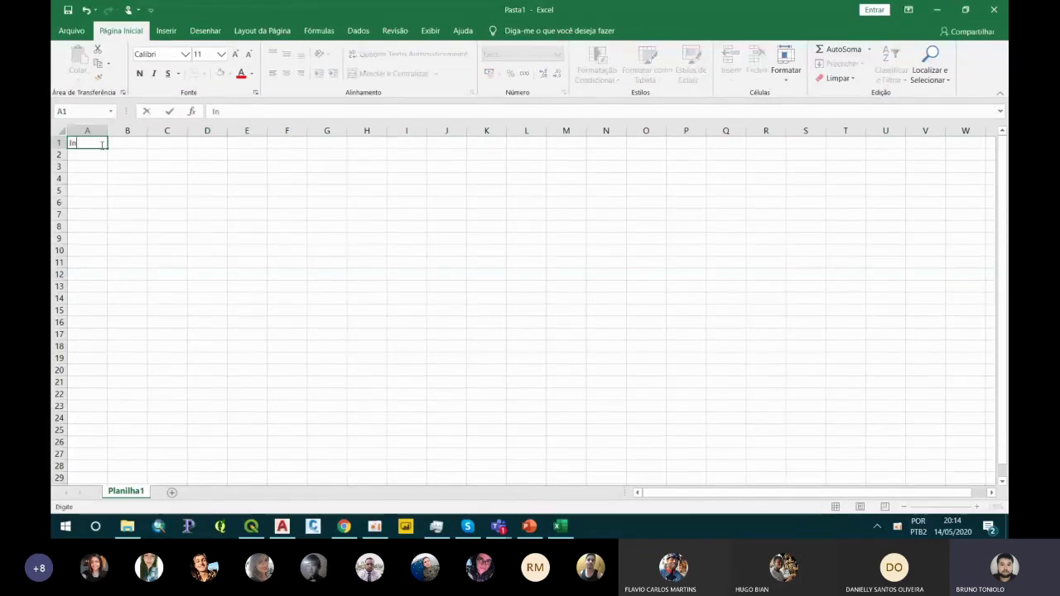
pyautogui.press('BackSpace')
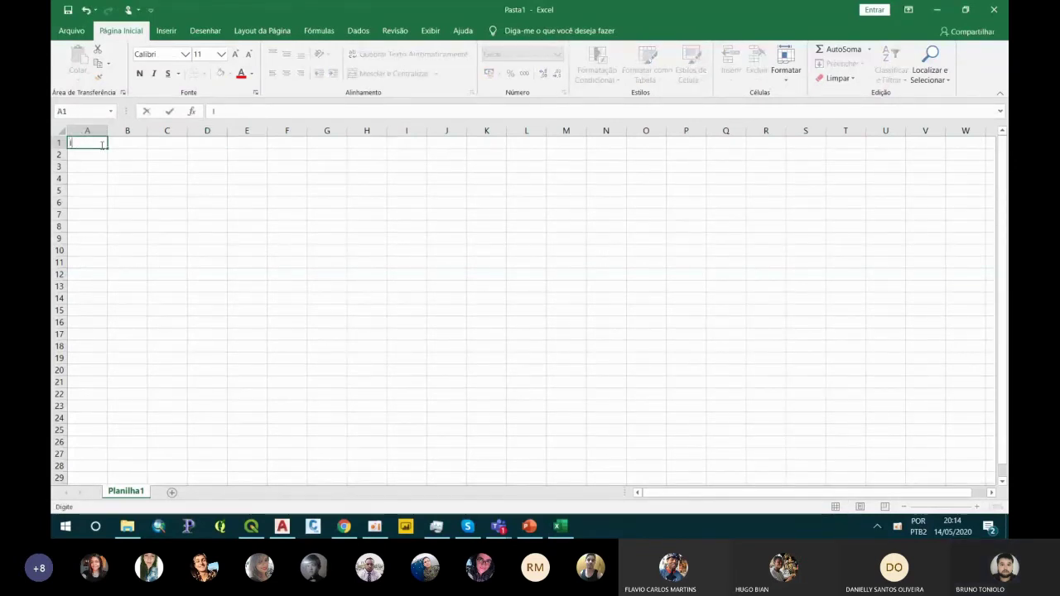
pyautogui.press('BackSpace')
pyautogui.write('Índices Urbanís')
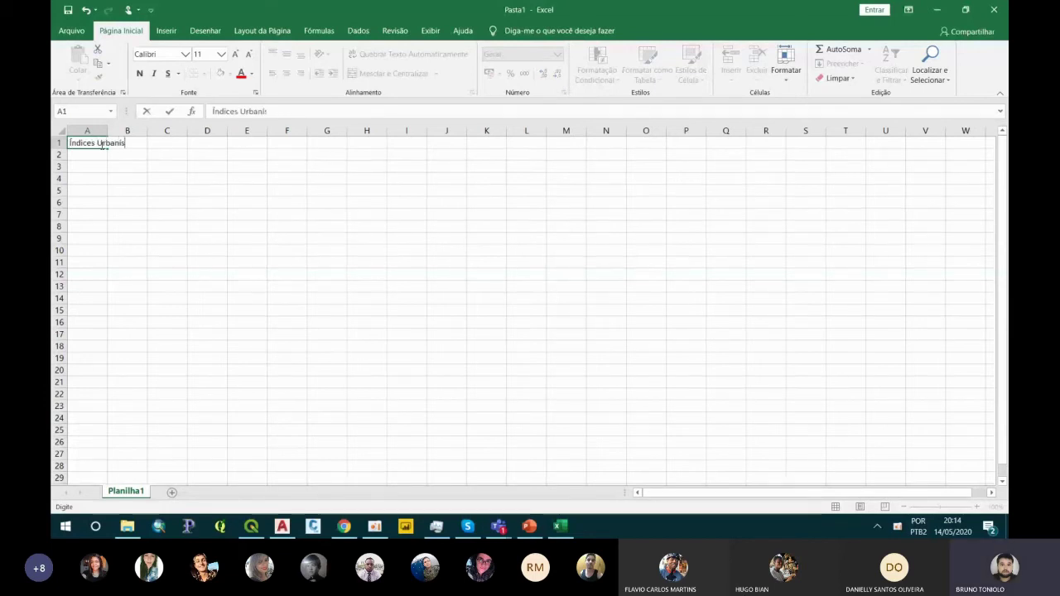
pyautogui.write('ticos')
pyautogui.press('Return')
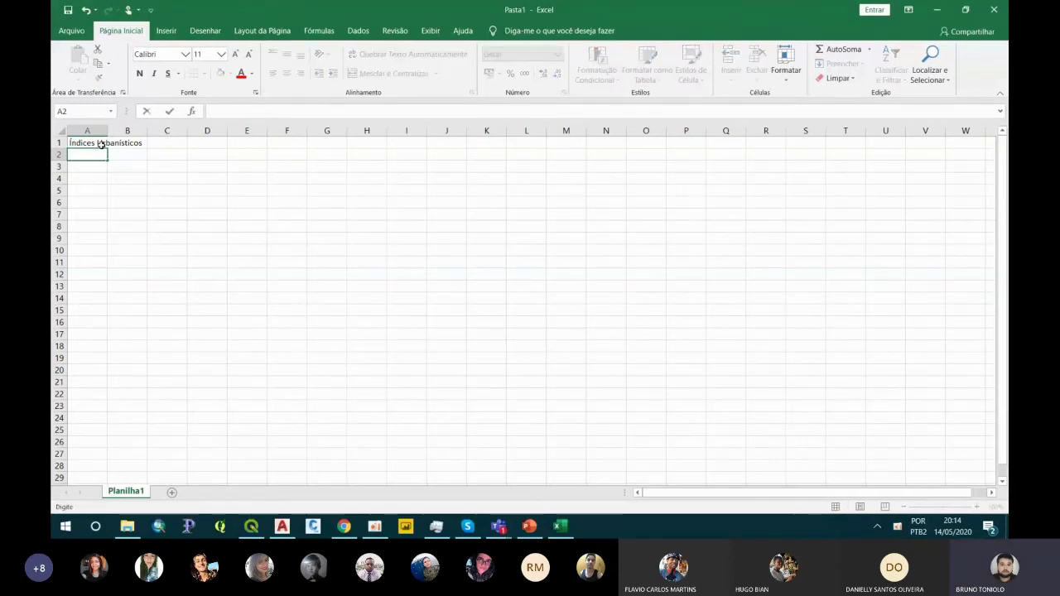
# Enter the label "Área Lote" in cell A2 and fit column A's width to its contents.
pyautogui.write('A')
pyautogui.press('BackSpace')
pyautogui.write('Área Lo')
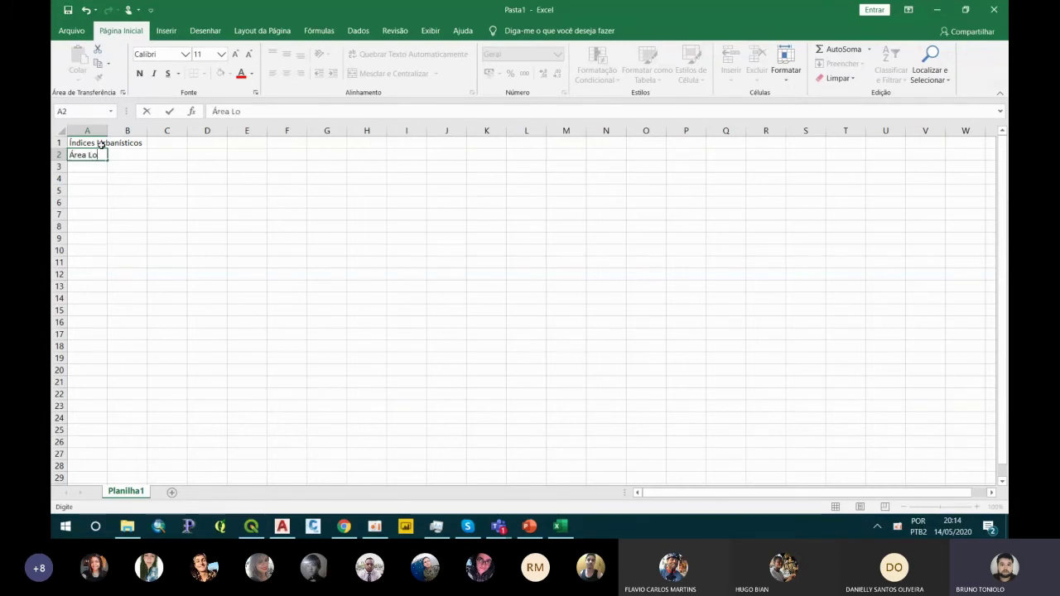
pyautogui.write('te')
pyautogui.press('Return')
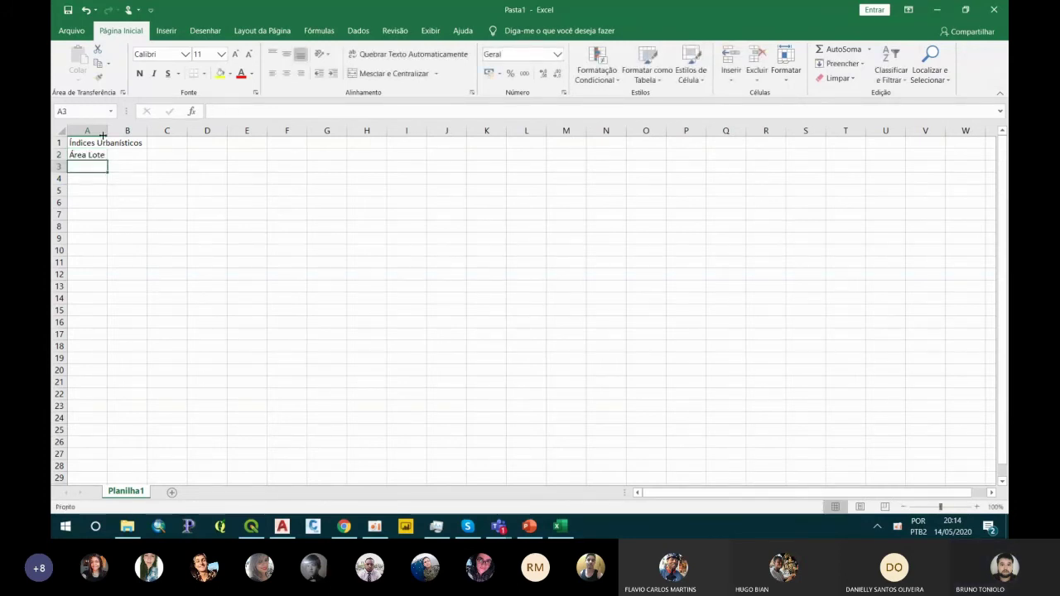
pyautogui.doubleClick(106, 131)
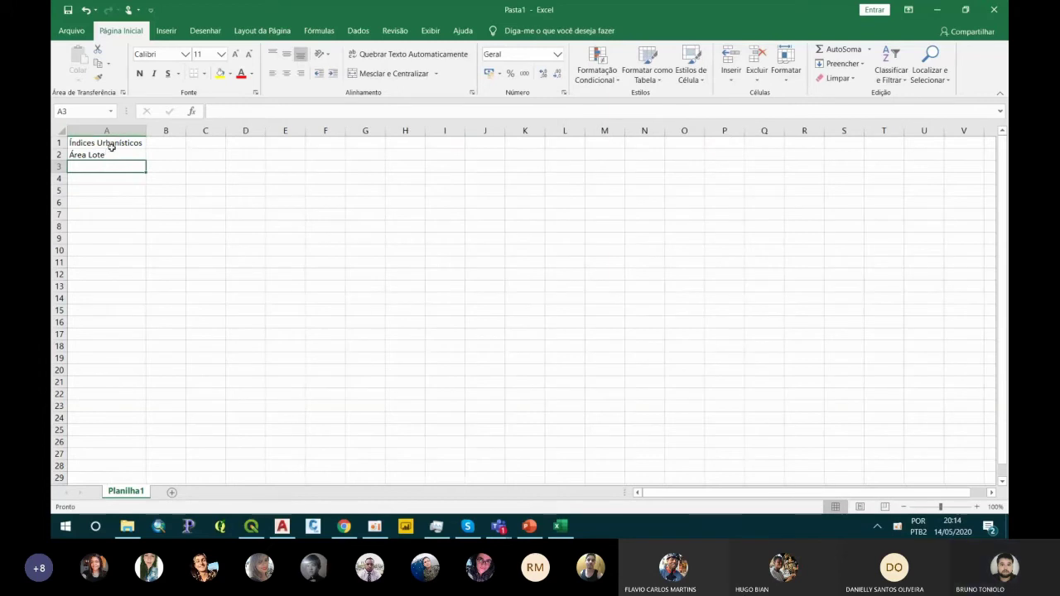
# Move the "Área Lote" label from cell A2 to B2 and dismiss the clipboard warning.
pyautogui.click(107, 153)
pyautogui.moveTo(111, 160); pyautogui.dragTo(157, 155)
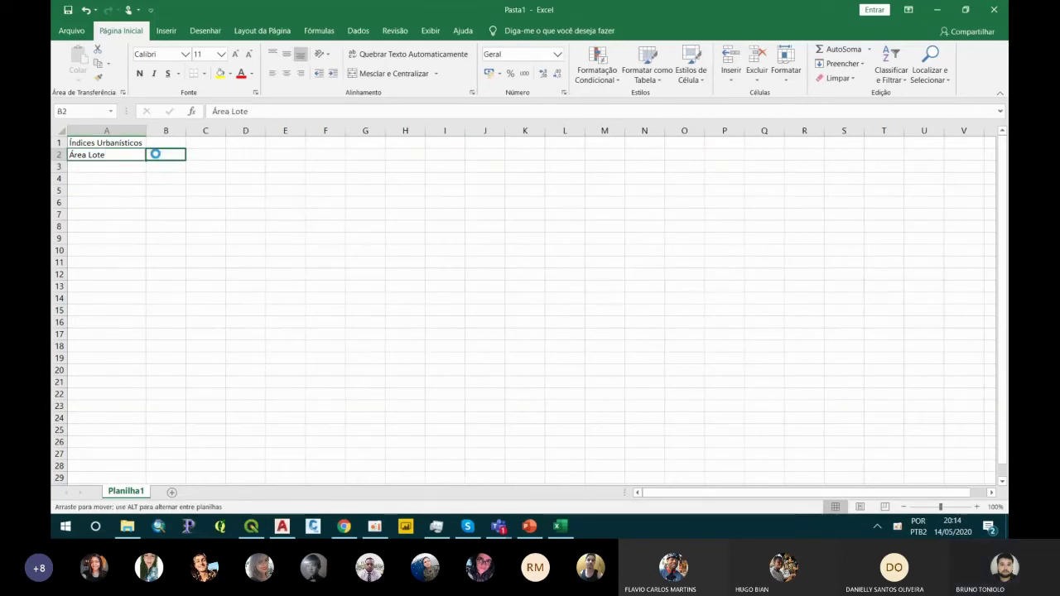
pyautogui.click(535, 298)
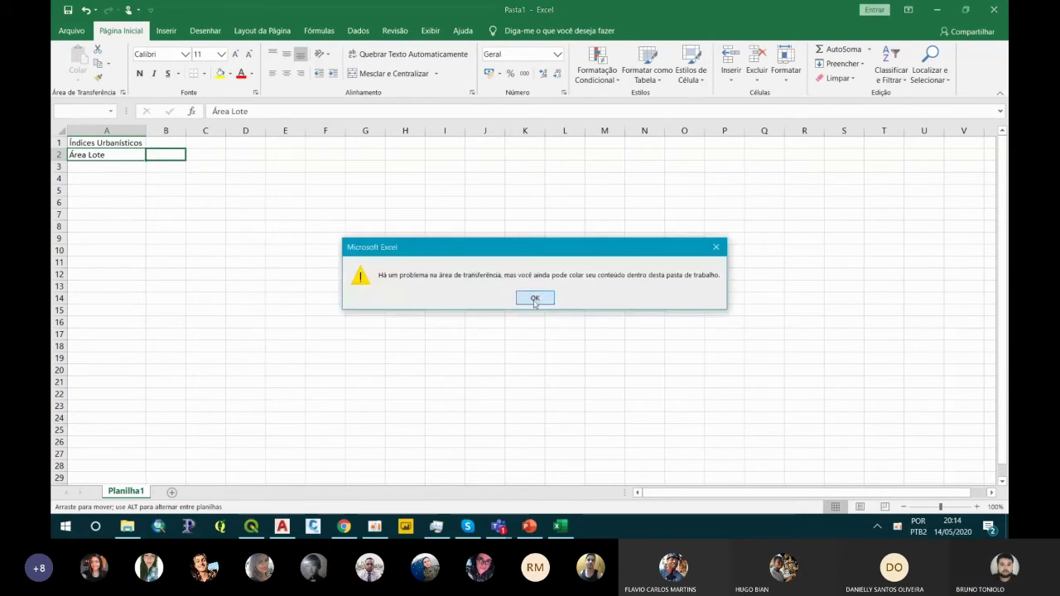
# Enter the row labels "Tabelado (Lei)" in cell A3 and "Projeto (calculado)" in cell A4.
pyautogui.click(122, 168)
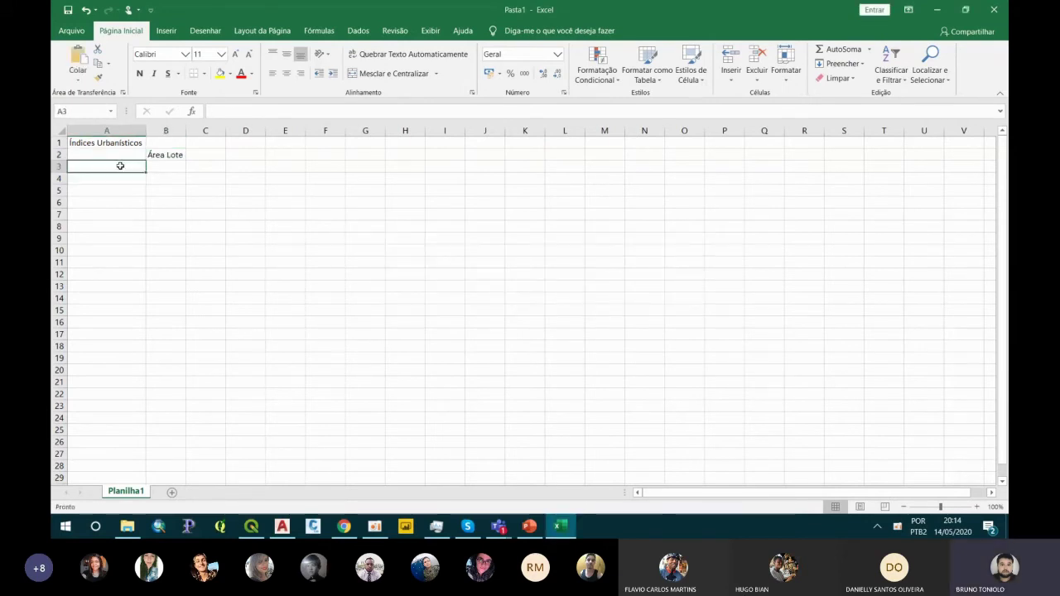
pyautogui.write('Tabelado')
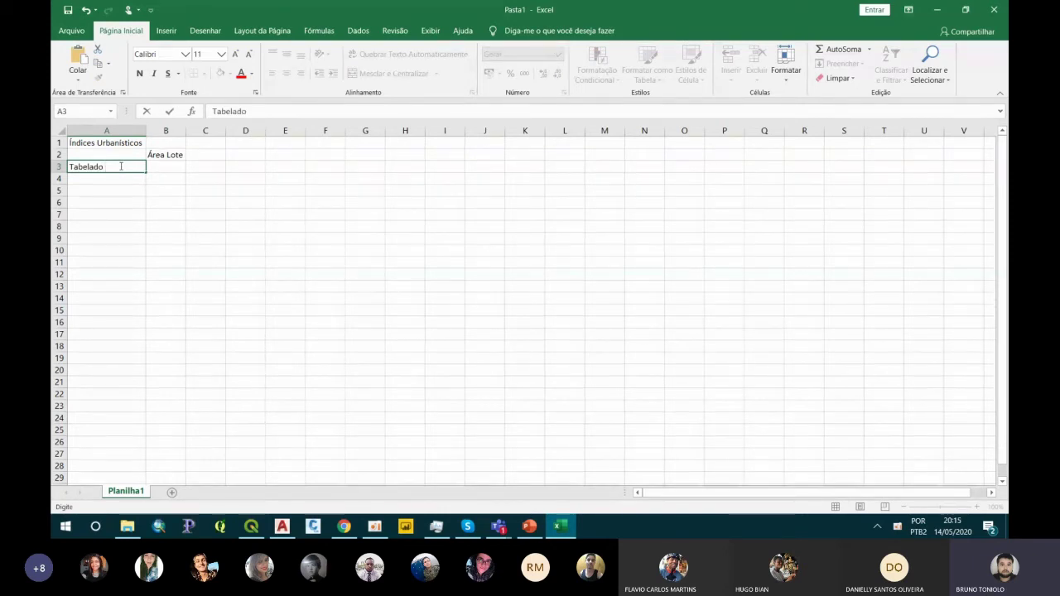
pyautogui.write(' (Lei)')
pyautogui.press('Return')
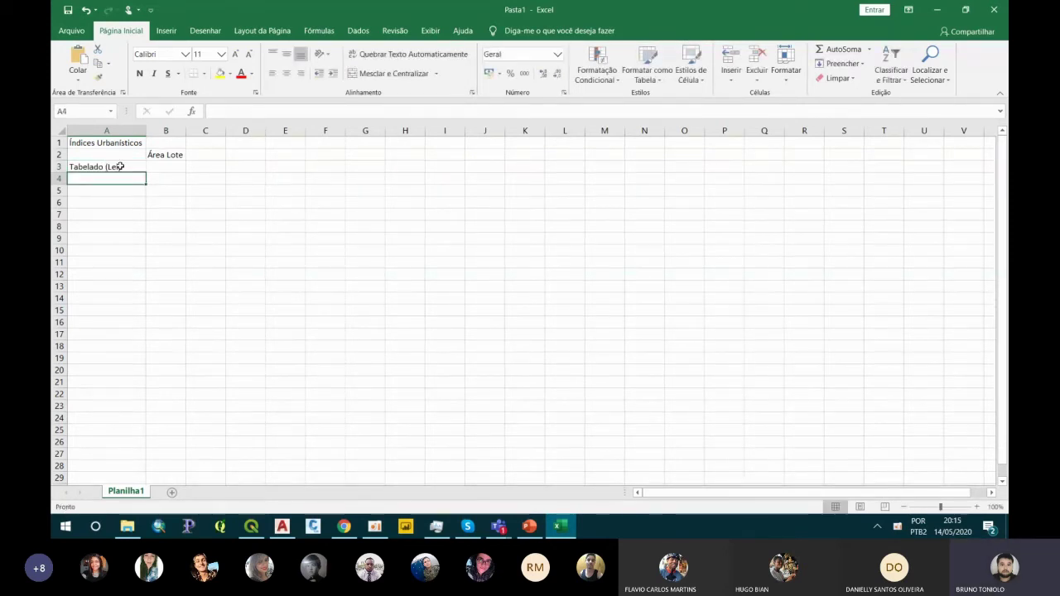
pyautogui.write('Projeto')
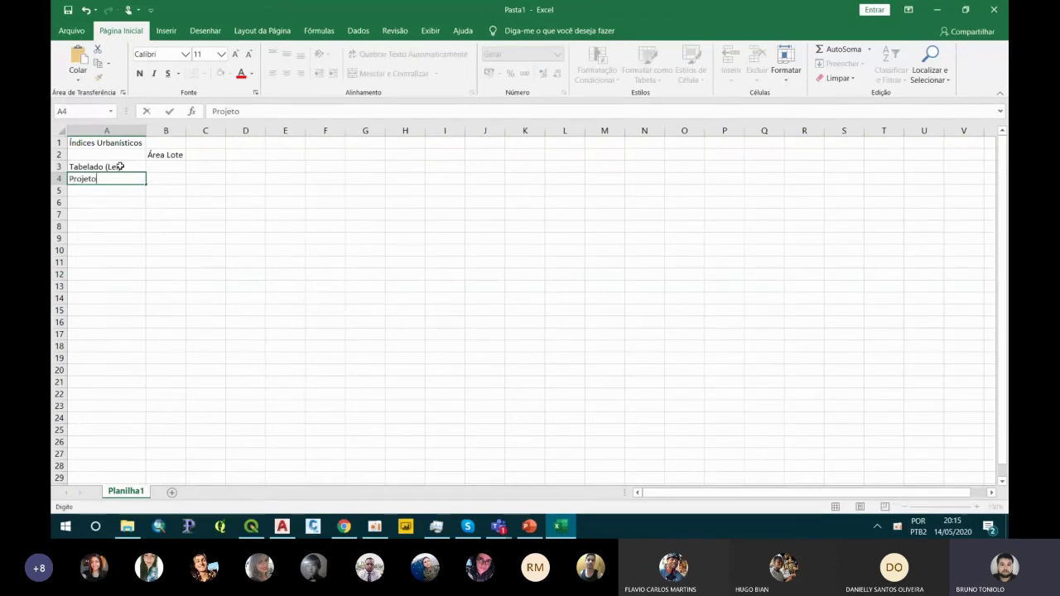
pyautogui.write(' (calculado)')
pyautogui.press('Return')
pyautogui.press('Return')
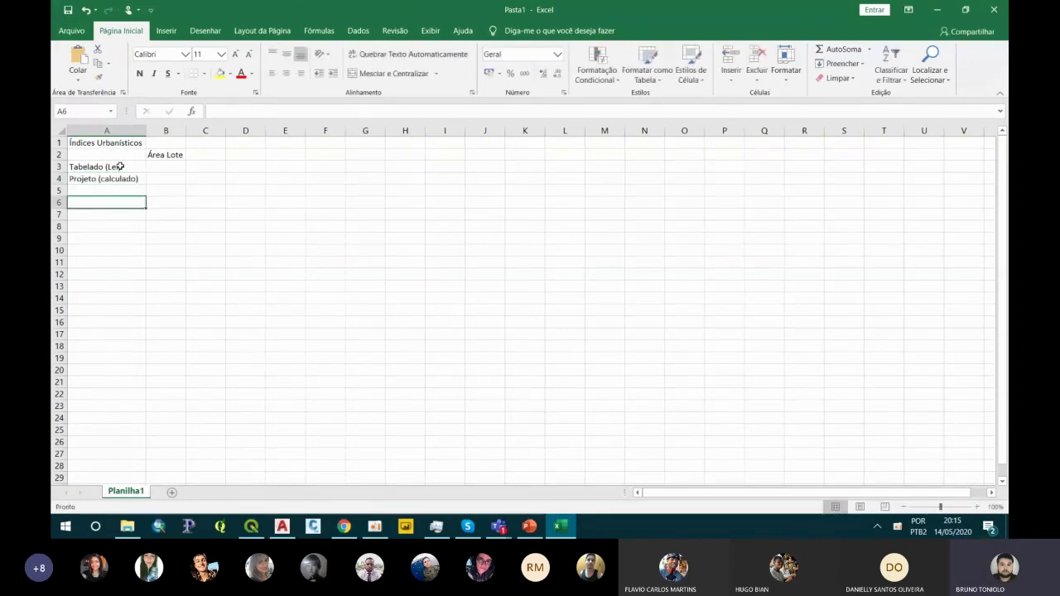
# Widen column B and extend the header in cell B2 to "Área Lote (m²)".
pyautogui.moveTo(186, 131); pyautogui.dragTo(213, 131)
pyautogui.click(179, 155)
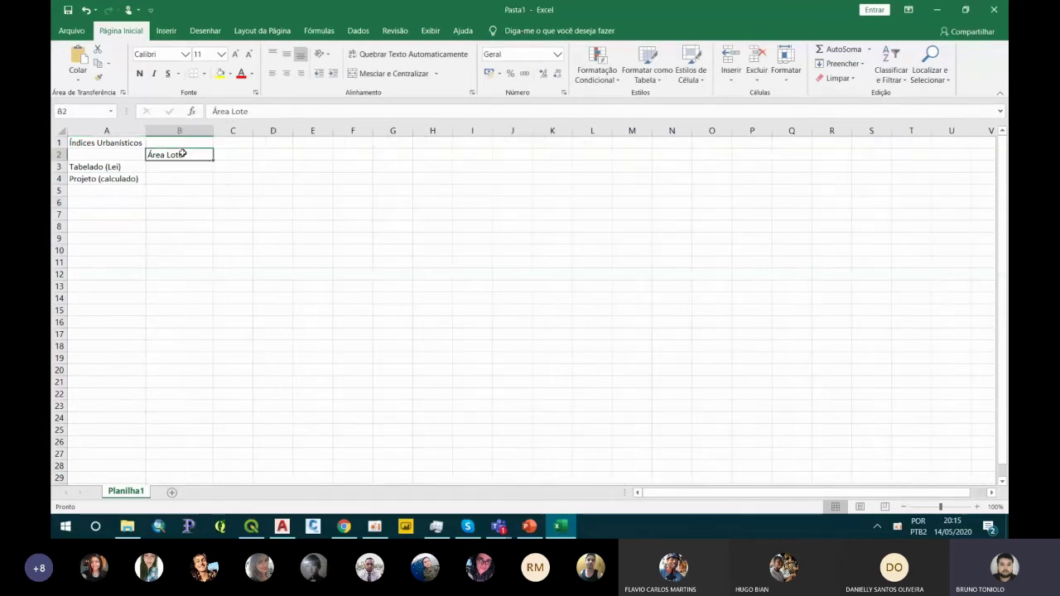
pyautogui.doubleClick(191, 156)
pyautogui.write('(')
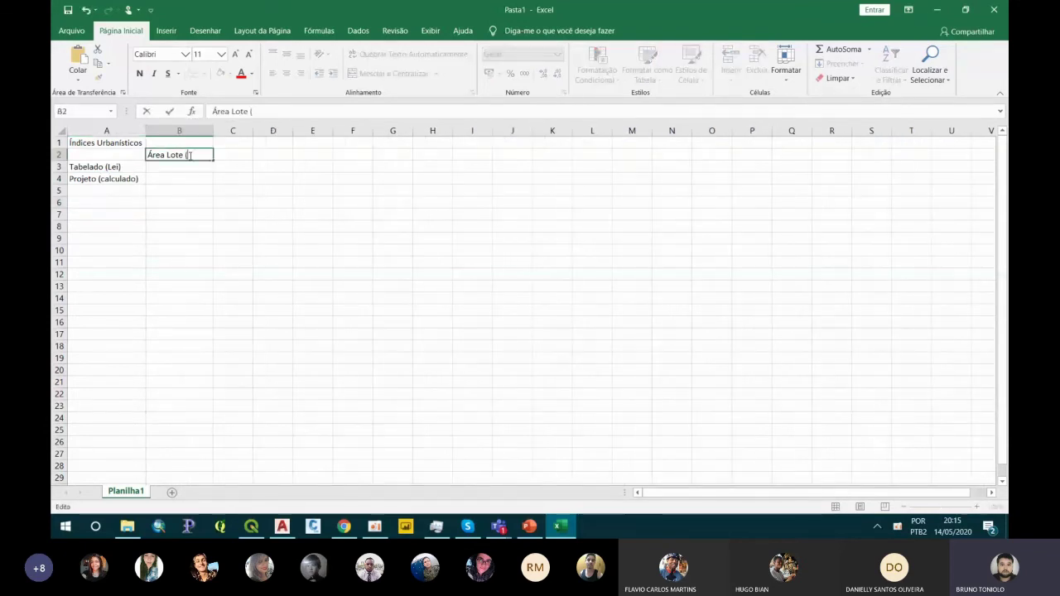
pyautogui.write('m²)')
pyautogui.press('Return')
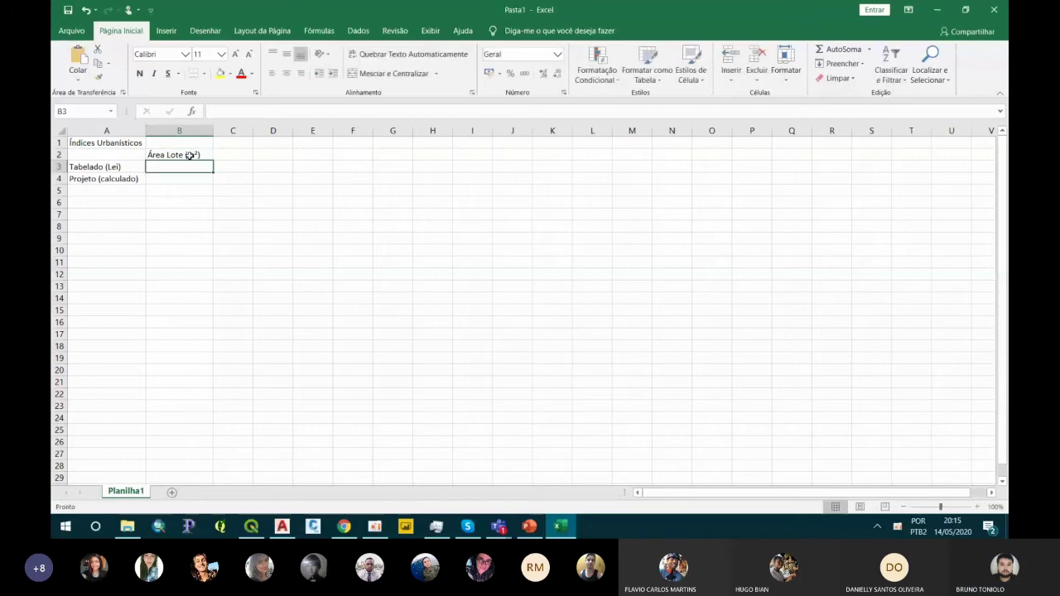
# Add the header "Testada (m)" in cell C2 and fit column C's width to it.
pyautogui.click(189, 156)
pyautogui.press('Right')
pyautogui.write('Testada')
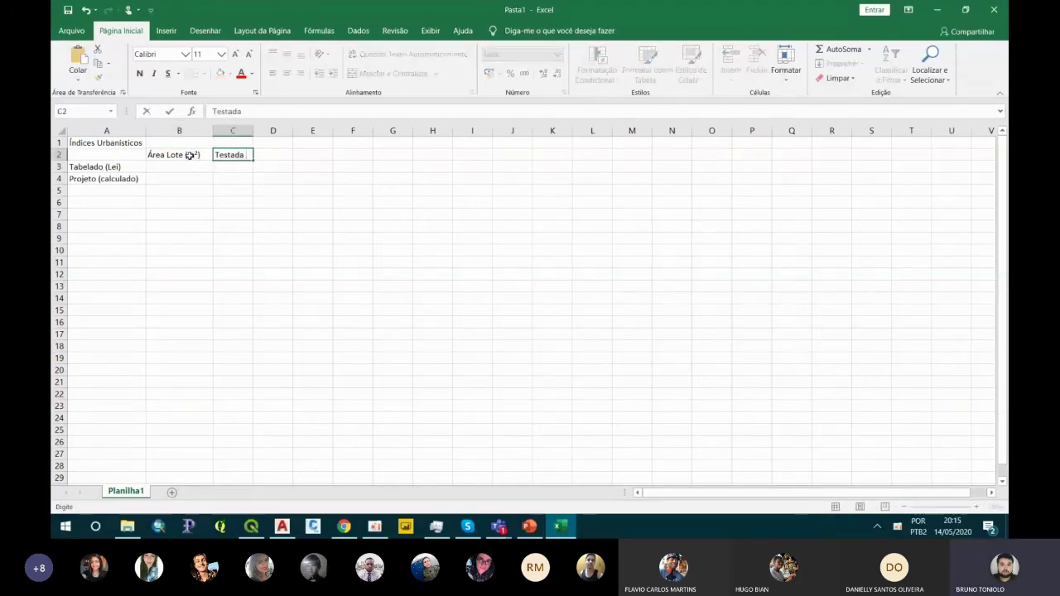
pyautogui.write(' (m')
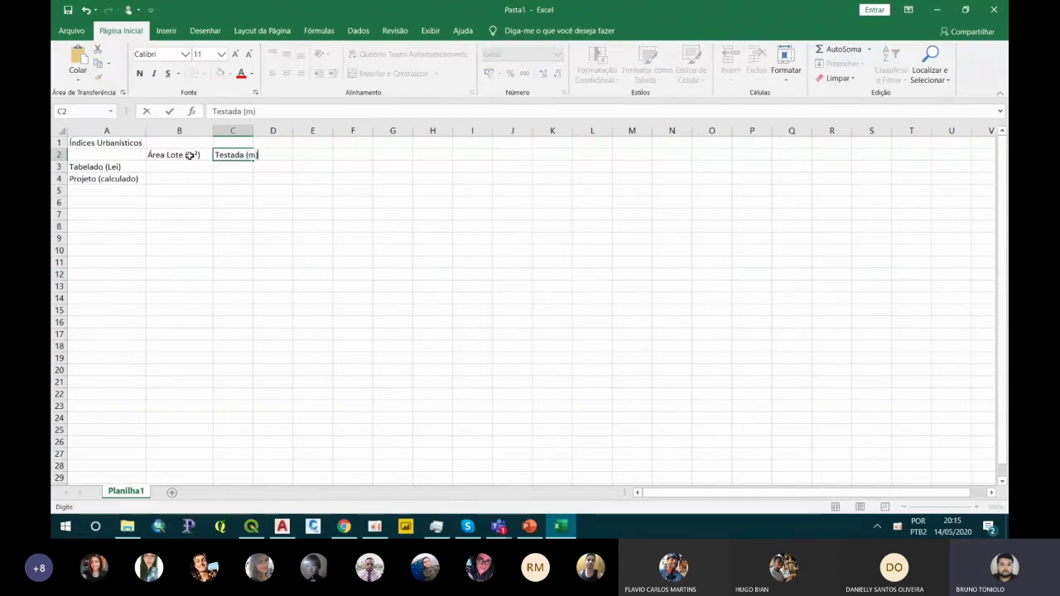
pyautogui.press('Return')
pyautogui.doubleClick(253, 131)
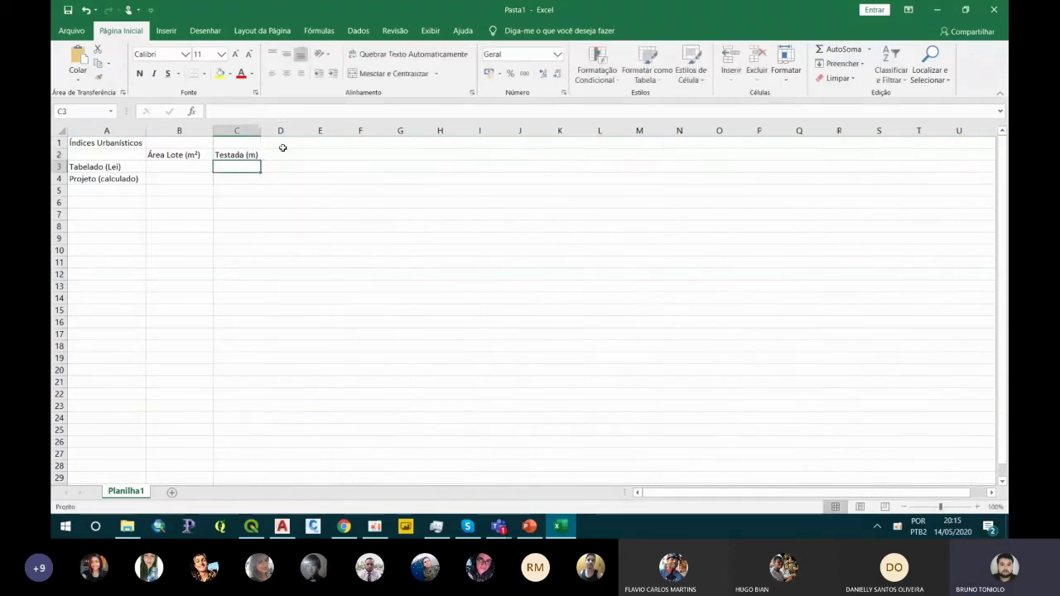
# Add the header "Recuo Lateral (m)" in cell D2 and fit column D's width to it.
pyautogui.click(283, 153)
pyautogui.write('Recu')
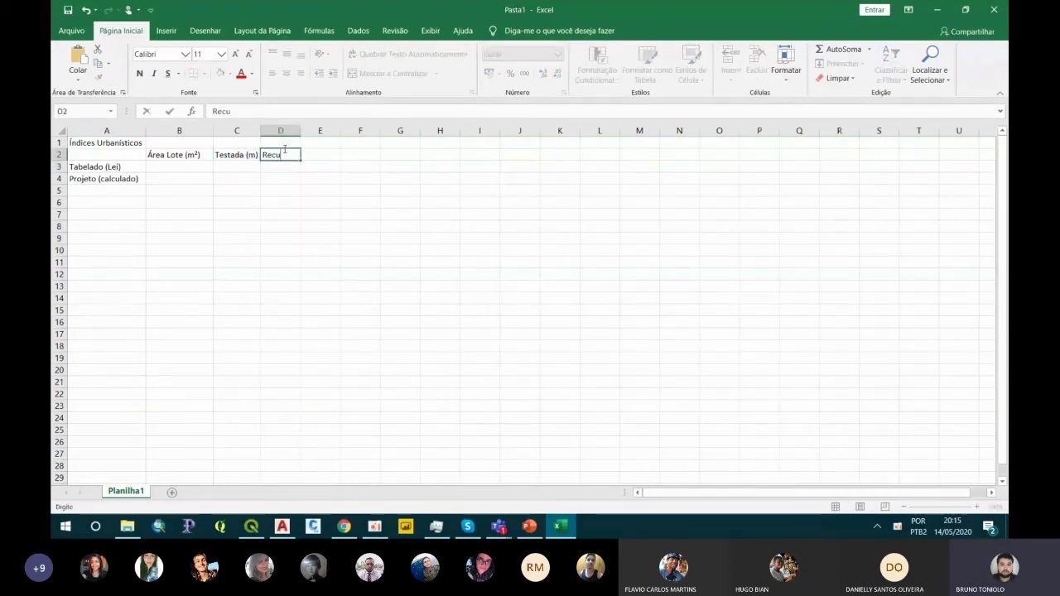
pyautogui.write('o Lateral')
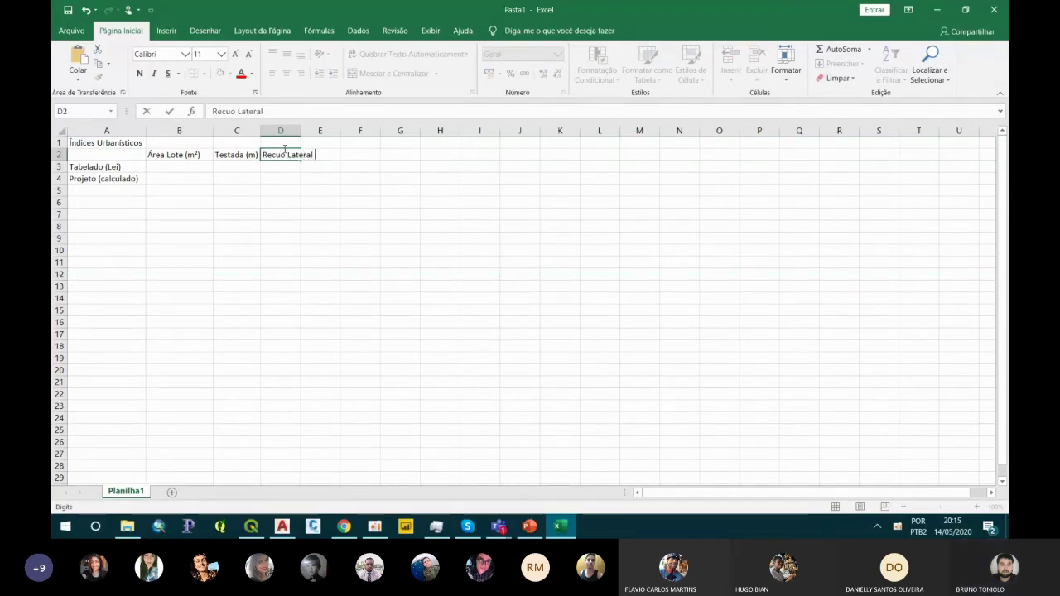
pyautogui.write(' (m)')
pyautogui.press('Return')
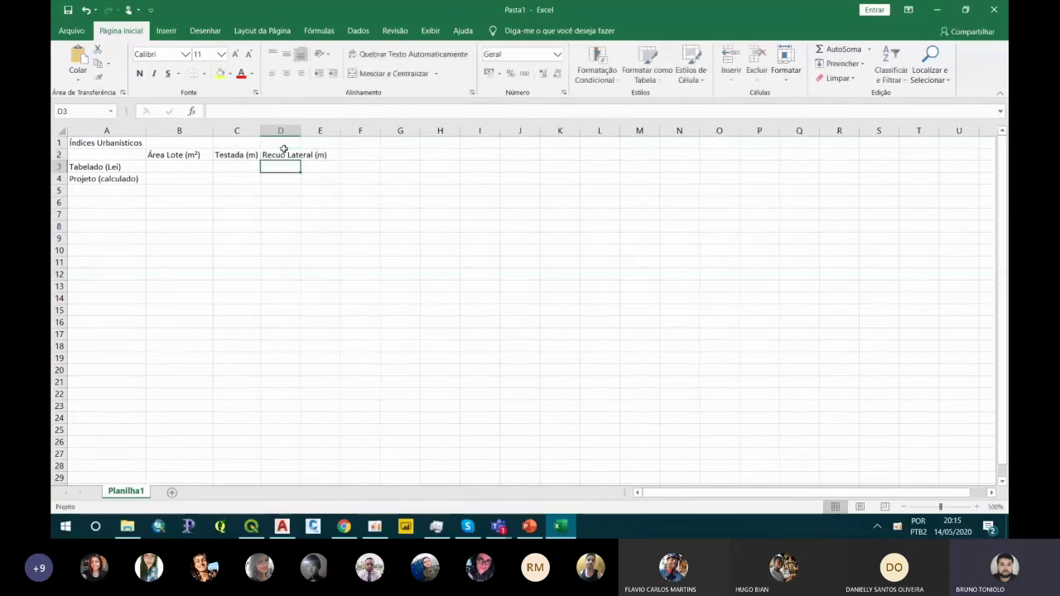
pyautogui.doubleClick(301, 131)
# Add the header "Recuo Frontal (m)" in cell E2 and fit column E's width to it.
pyautogui.click(358, 153)
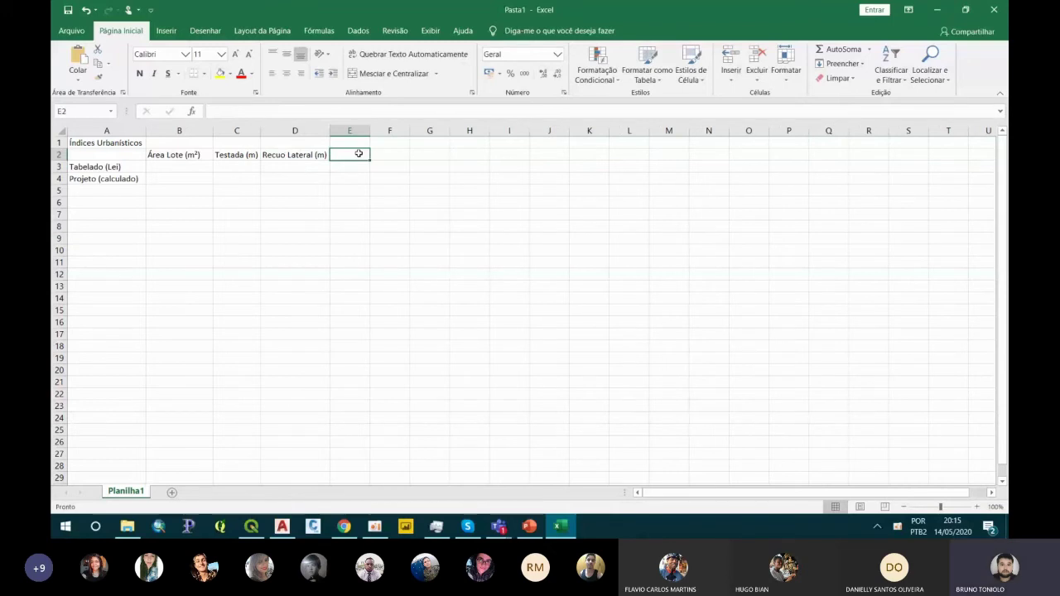
pyautogui.write('Recuo F')
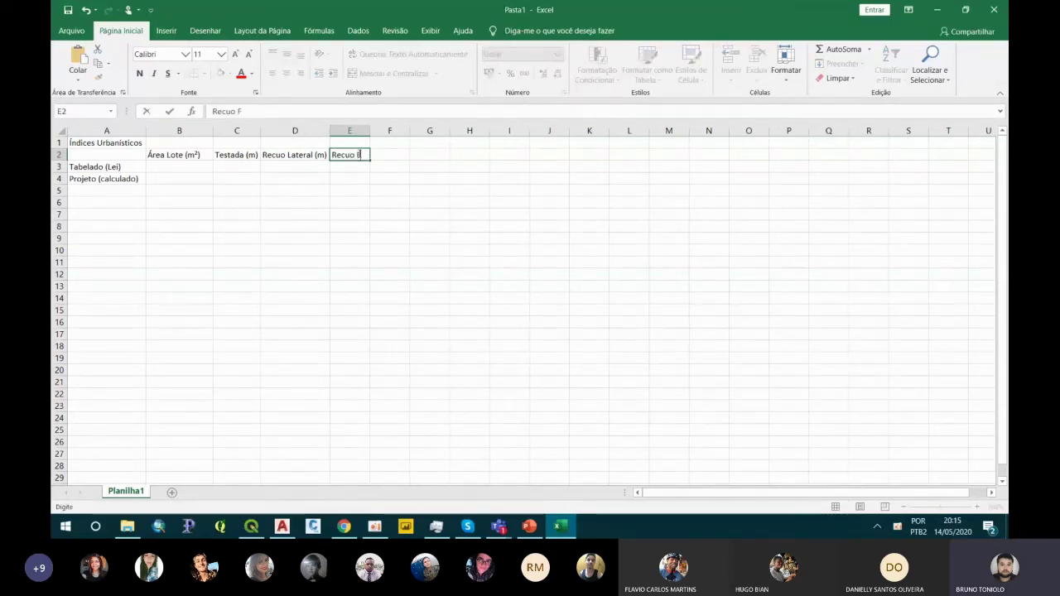
pyautogui.write('rontal (m)')
pyautogui.press('Return')
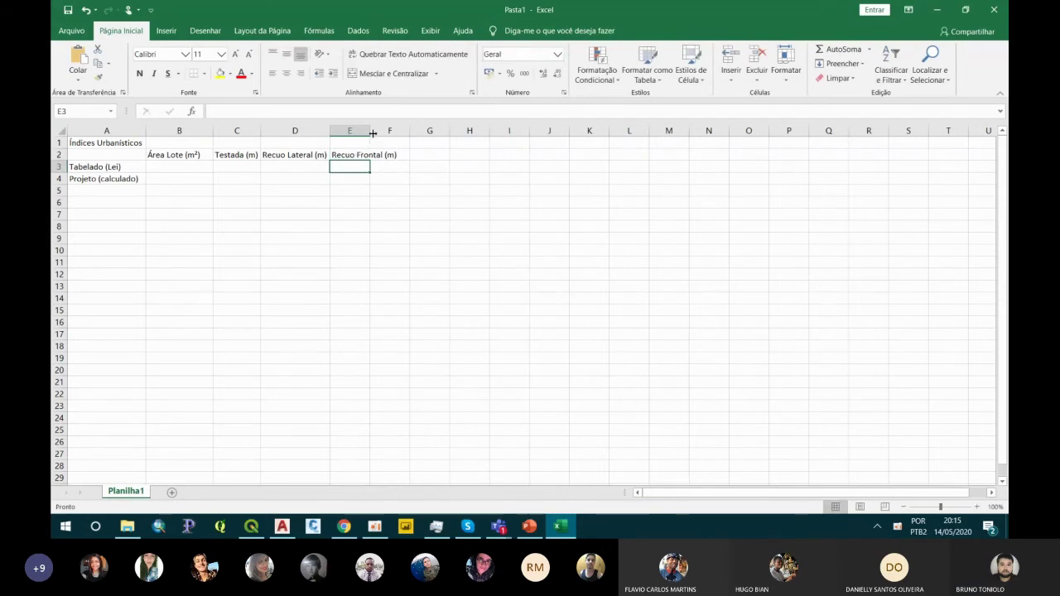
pyautogui.doubleClick(370, 131)
# Add the header "Recuo dos Fundos (m)" in cell F2 and fit column F's width to it.
pyautogui.click(413, 150)
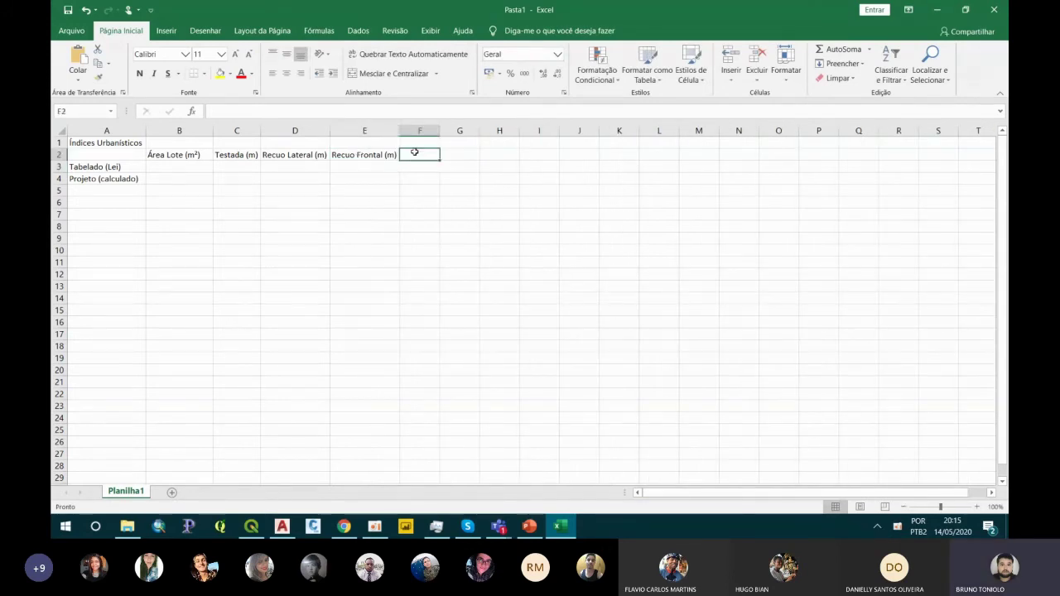
pyautogui.write('Recuo')
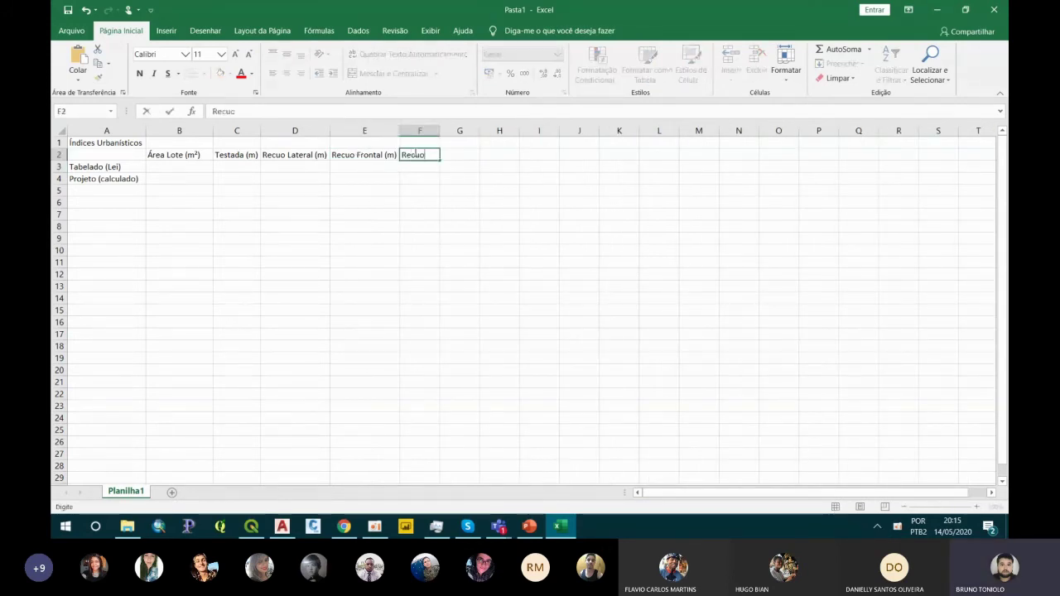
pyautogui.write(' dos Fundos (m)')
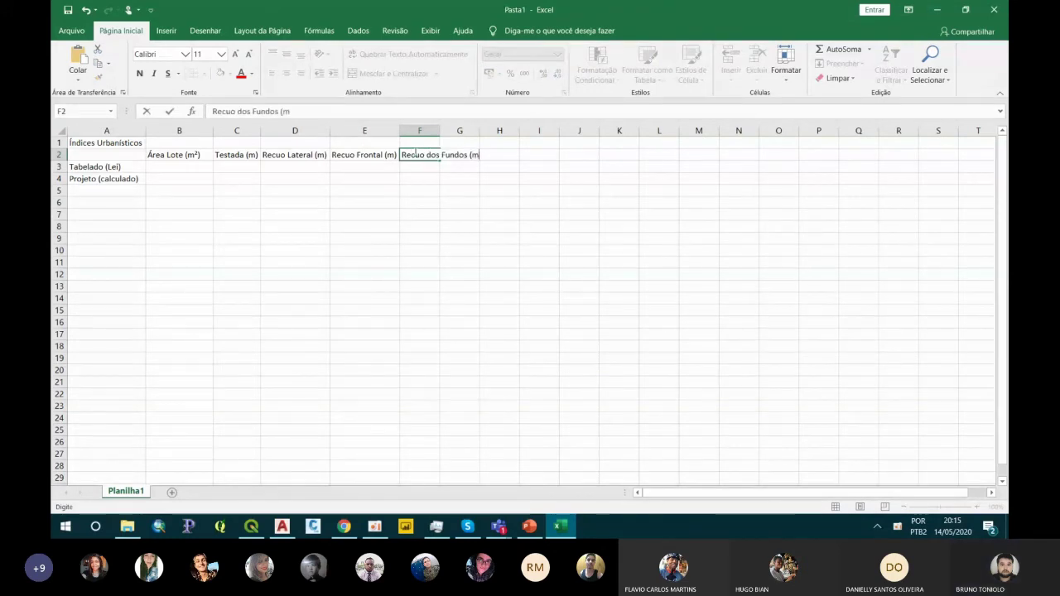
pyautogui.press('Return')
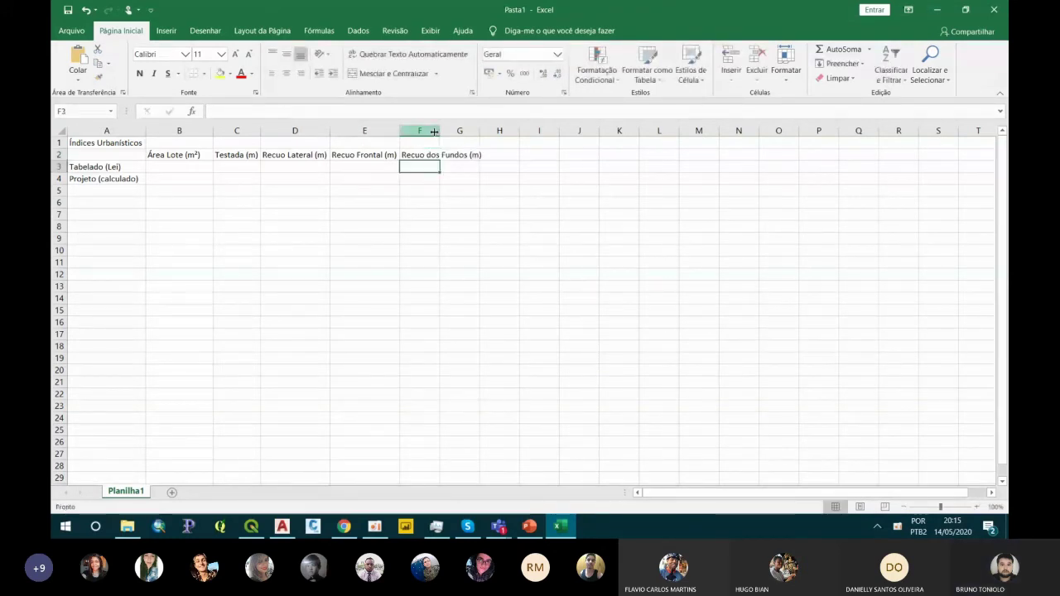
pyautogui.doubleClick(439, 131)
# Add the header "Gabarito (m)" in cell G2 and fit column G's width to it.
pyautogui.click(494, 155)
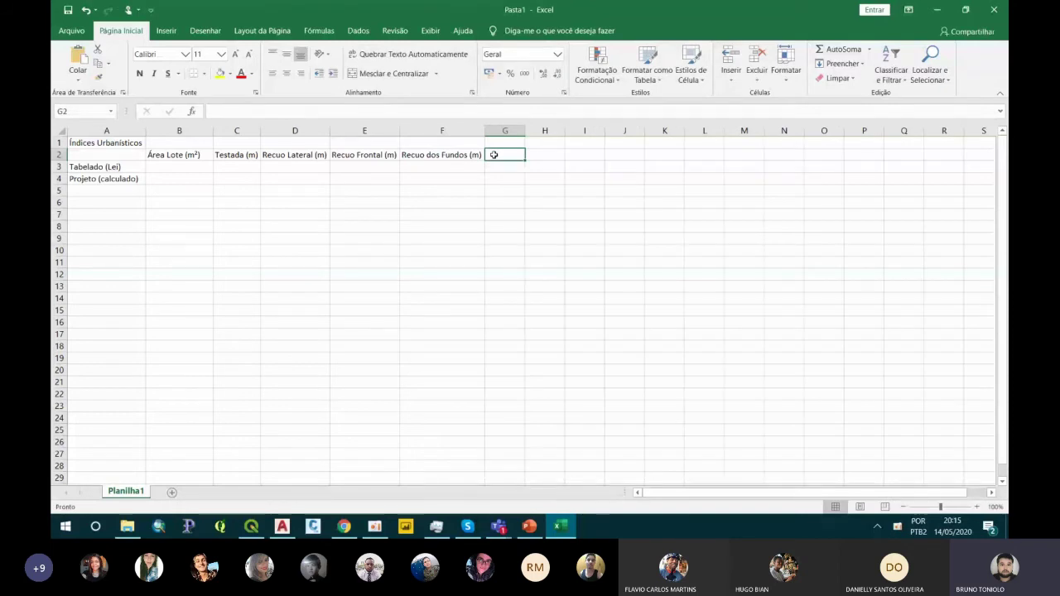
pyautogui.write('Gabarito')
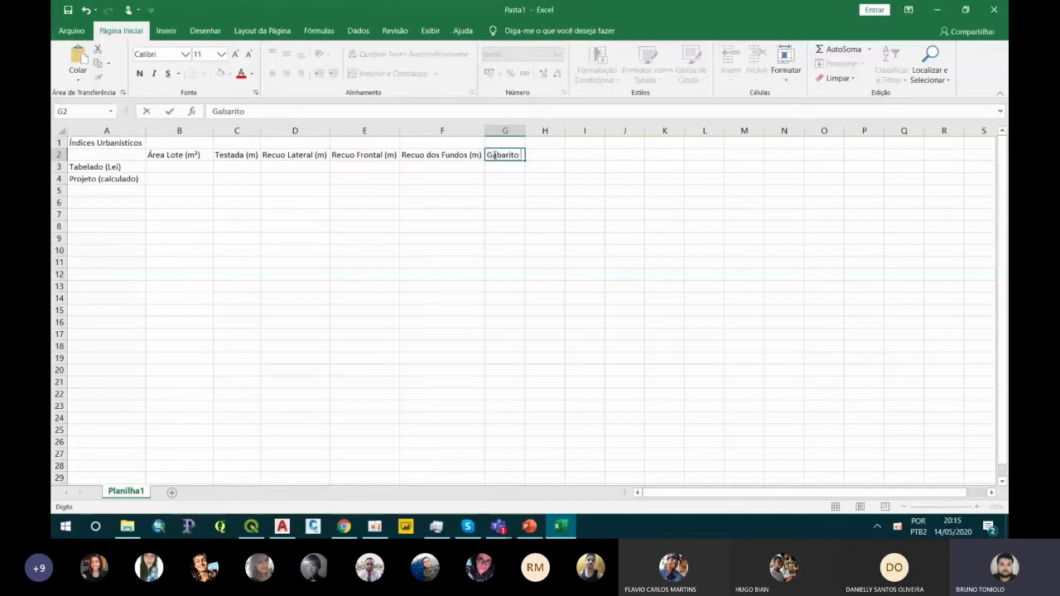
pyautogui.write(' (m)')
pyautogui.press('Return')
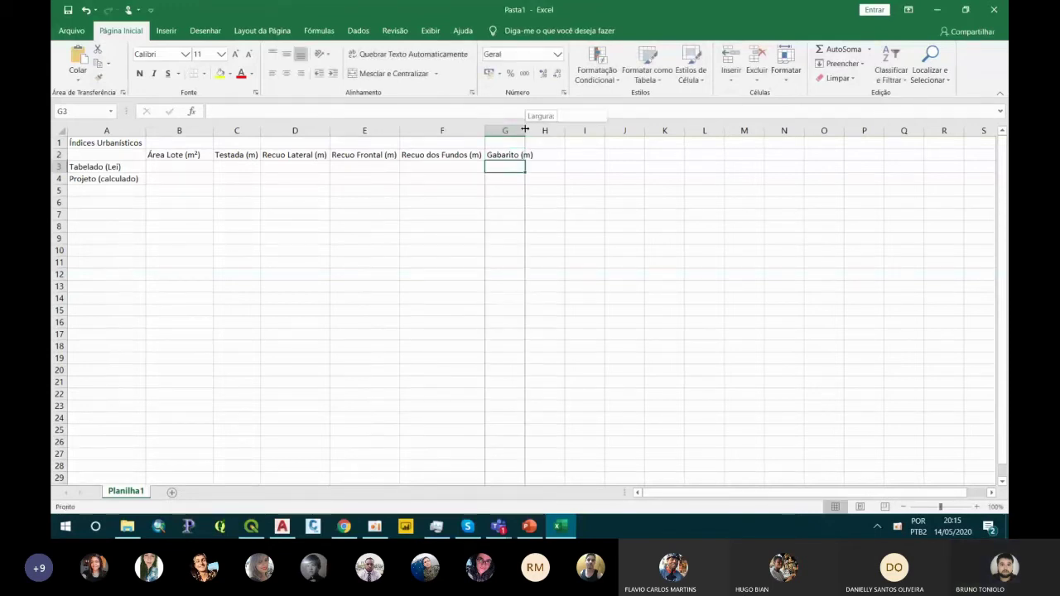
pyautogui.doubleClick(524, 131)
# Add the header "CA" in cell H2.
pyautogui.click(563, 155)
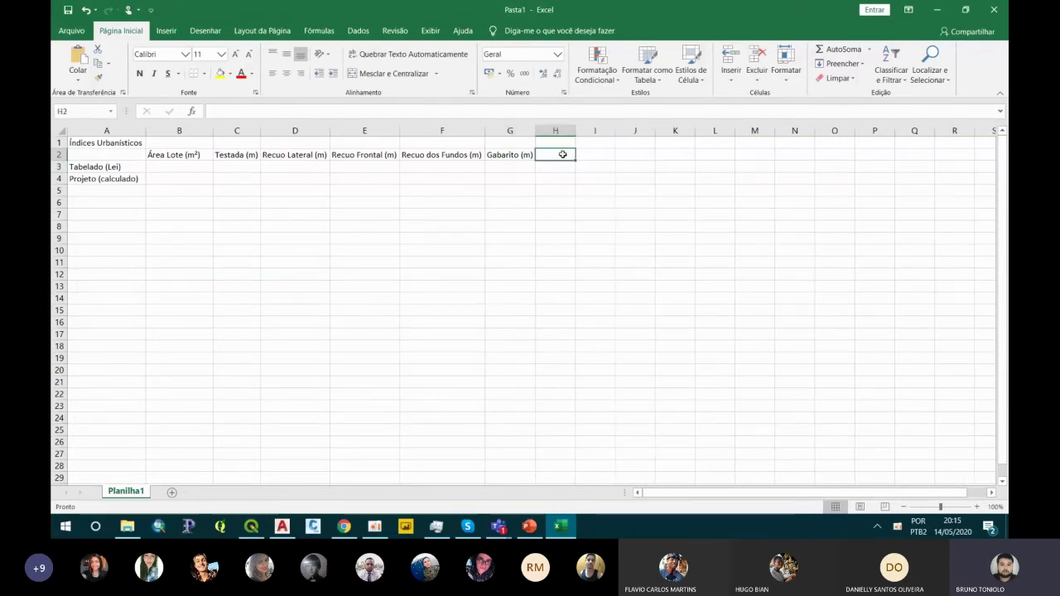
pyautogui.write('Coeficien')
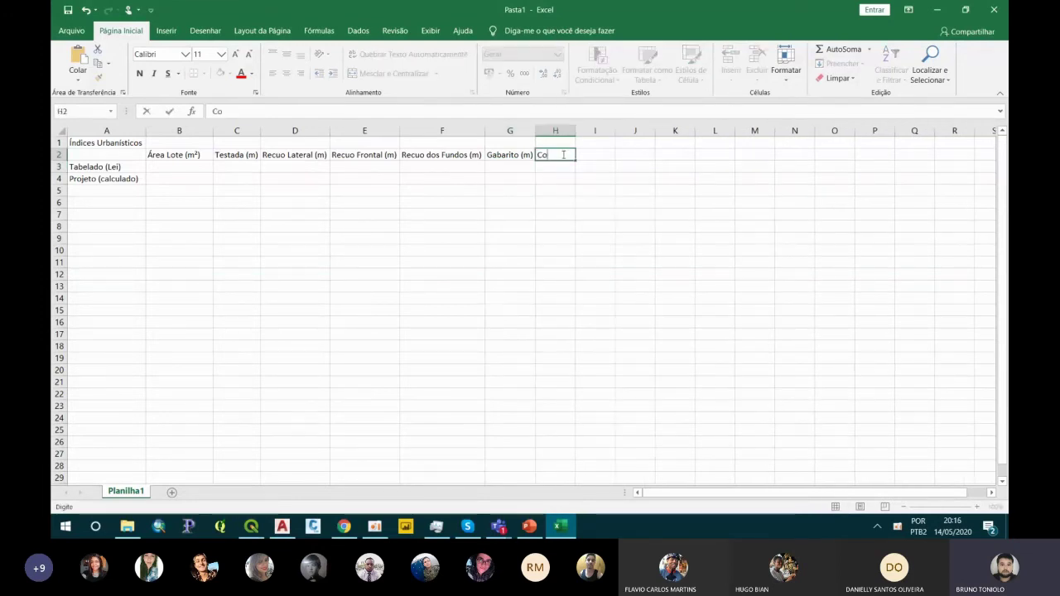
pyautogui.press('BackSpace')
pyautogui.press('BackSpace')
pyautogui.press('BackSpace')
pyautogui.press('BackSpace')
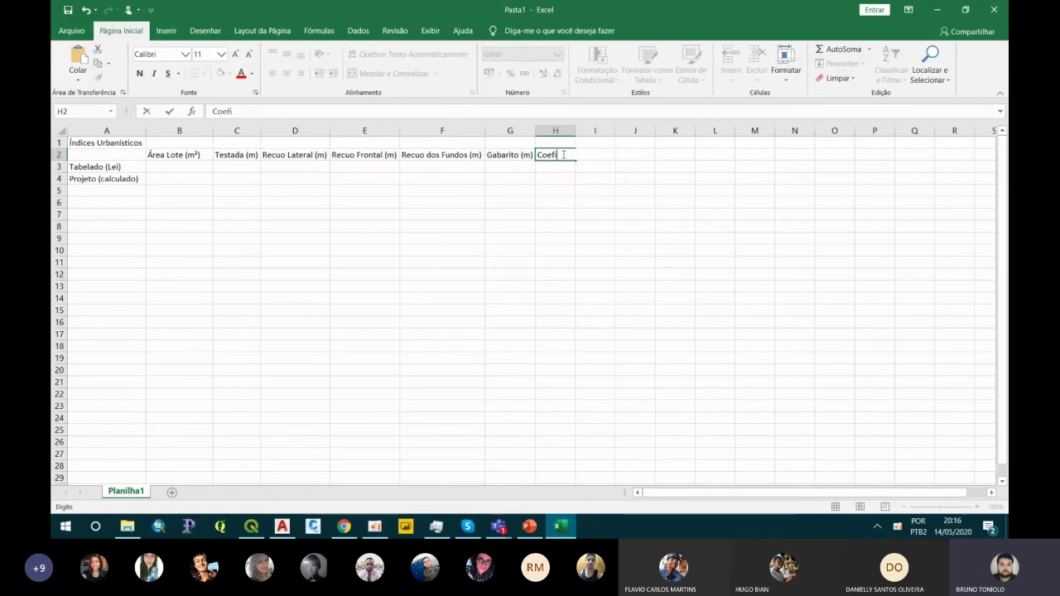
pyautogui.press('BackSpace')
pyautogui.press('BackSpace')
pyautogui.press('BackSpace')
pyautogui.press('BackSpace')
pyautogui.press('BackSpace')
pyautogui.write('CA')
pyautogui.press('Return')
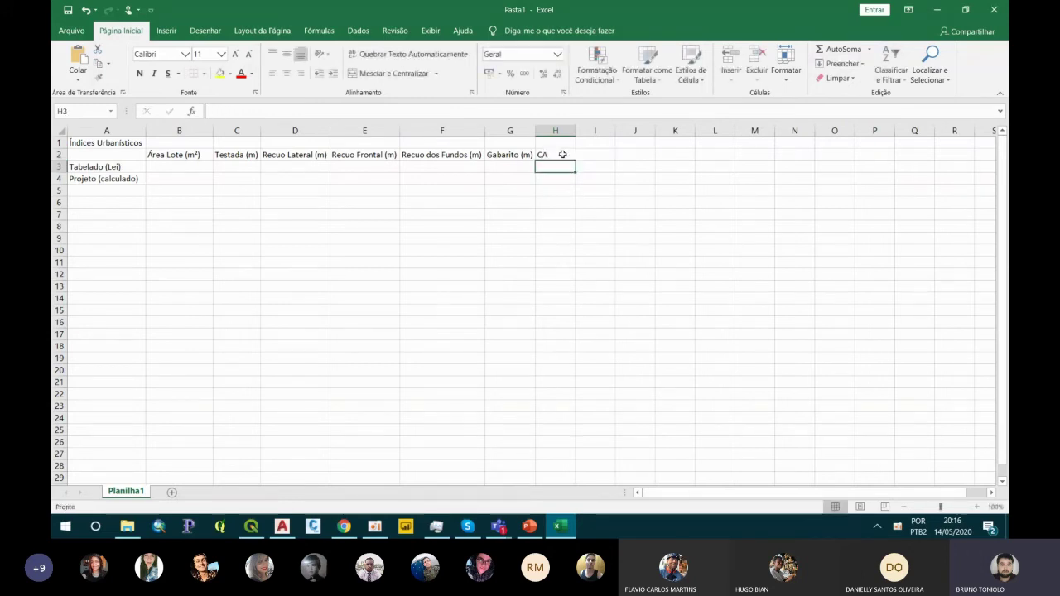
# Add the headers "TO" in cell I2 and "Taxa Permeabilidade" in J2, fitting column J's width to its text.
pyautogui.click(563, 154)
pyautogui.press('Tab')
pyautogui.write('TO')
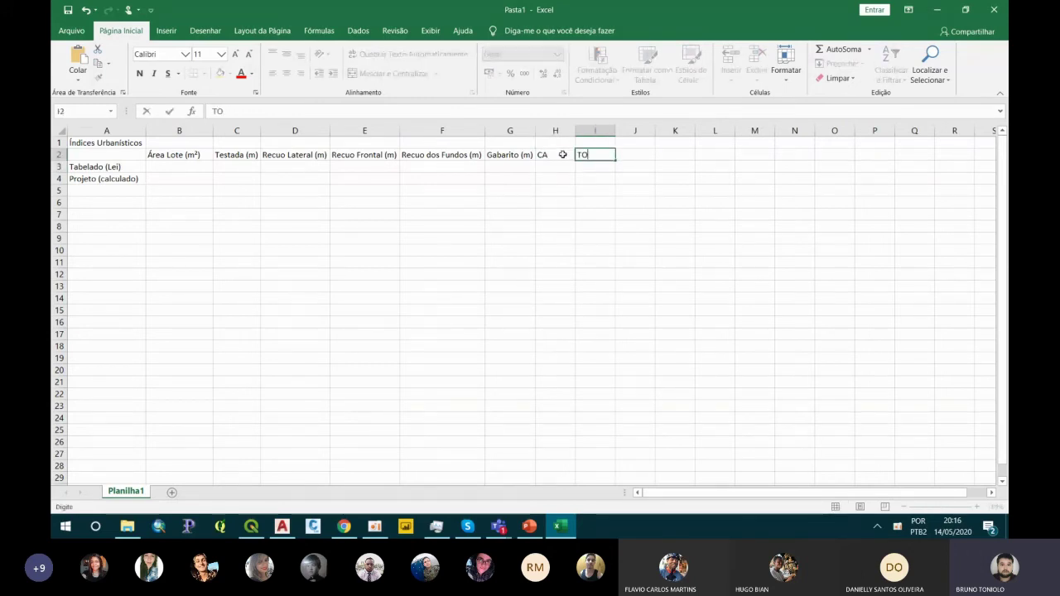
pyautogui.press('Tab')
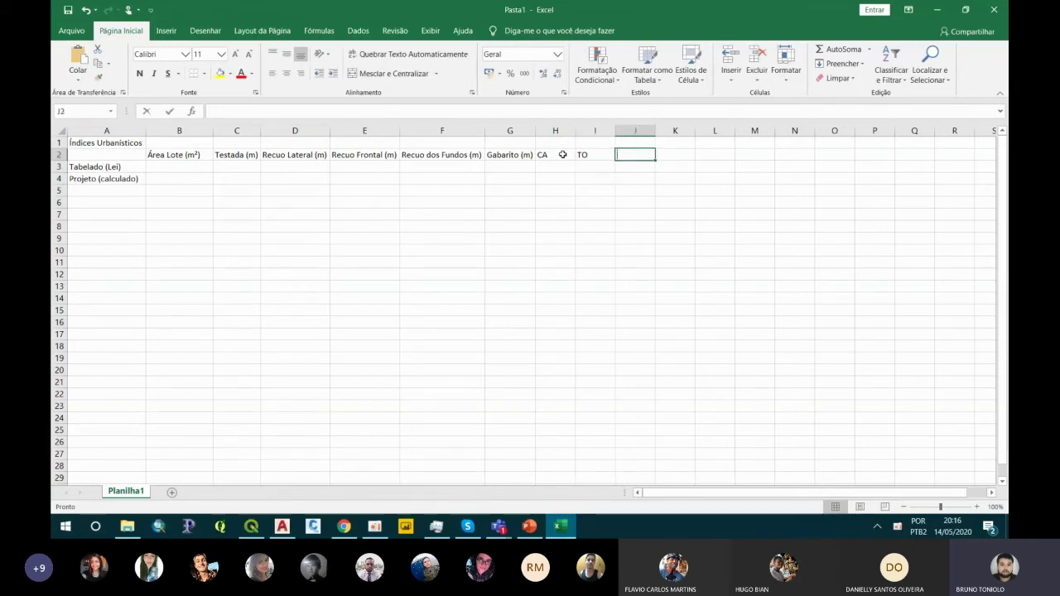
pyautogui.write('Taxa Permea')
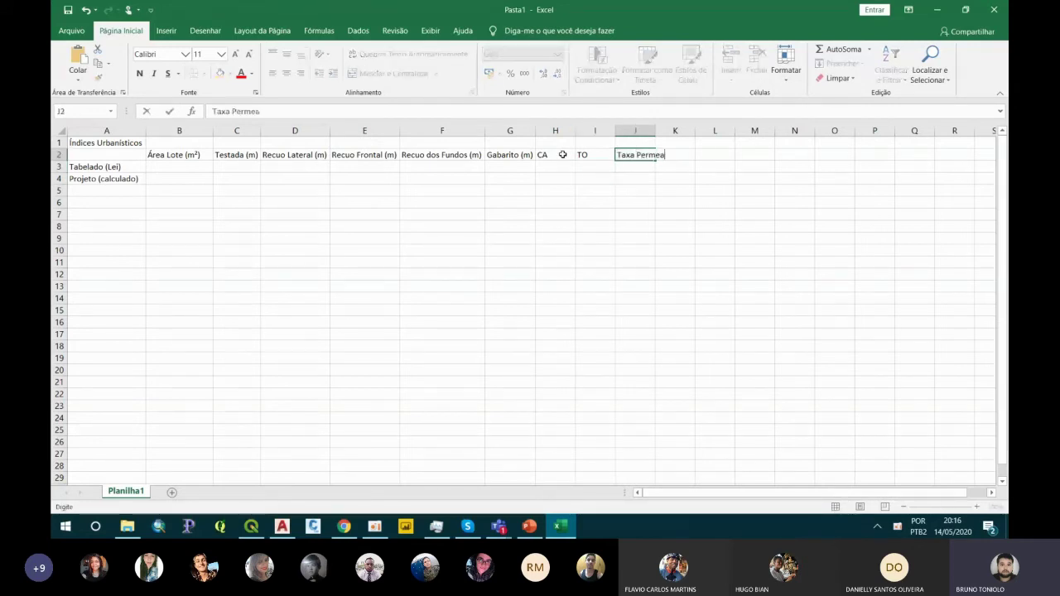
pyautogui.write('bilidade')
pyautogui.press('Return')
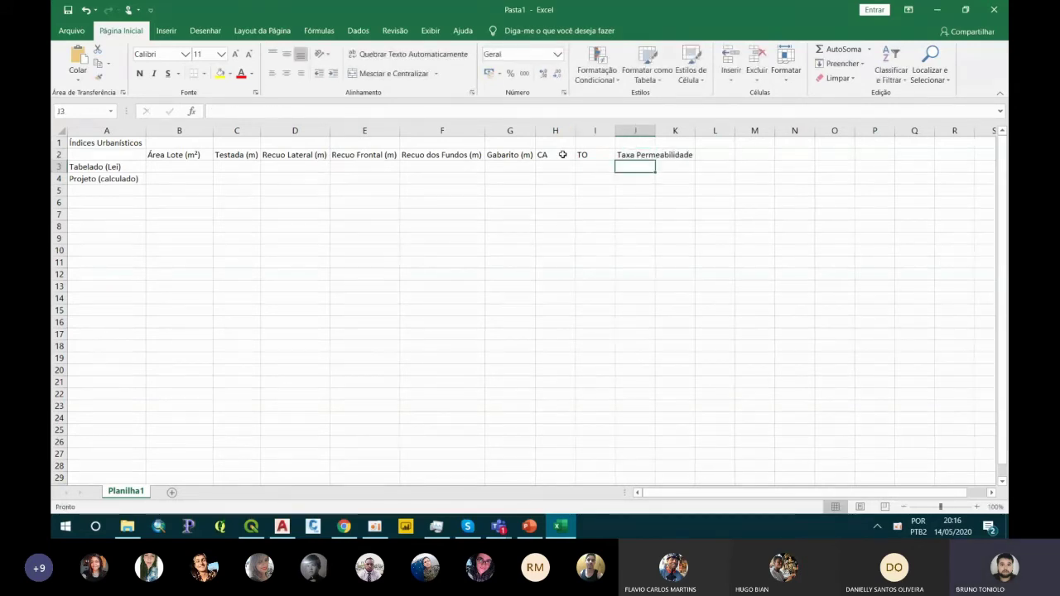
pyautogui.doubleClick(657, 130)
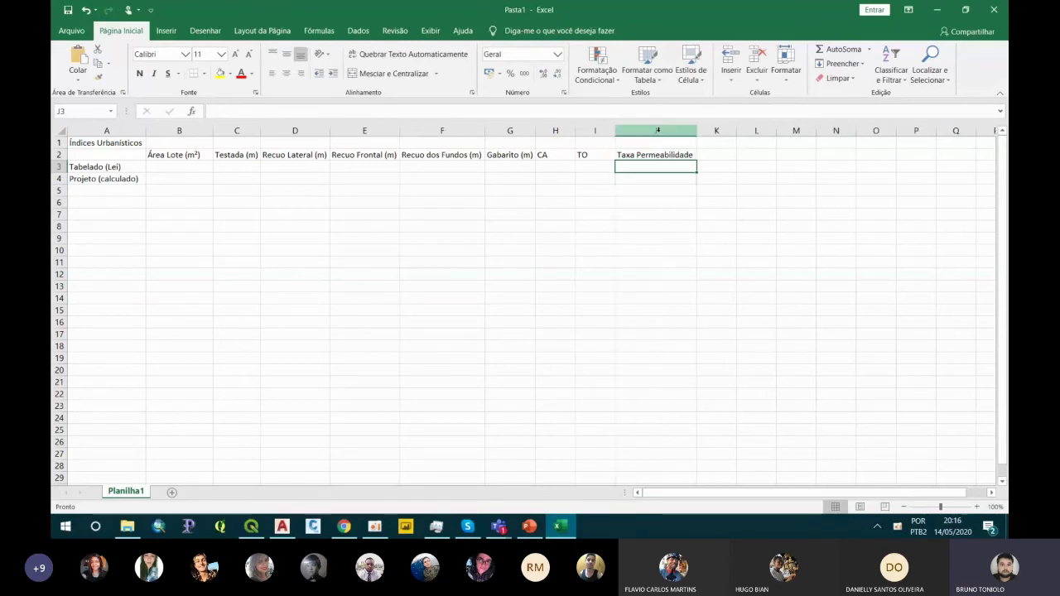
# Apply all borders to the table range A1:J4 and center its contents horizontally and vertically.
pyautogui.moveTo(124, 145); pyautogui.dragTo(652, 178)
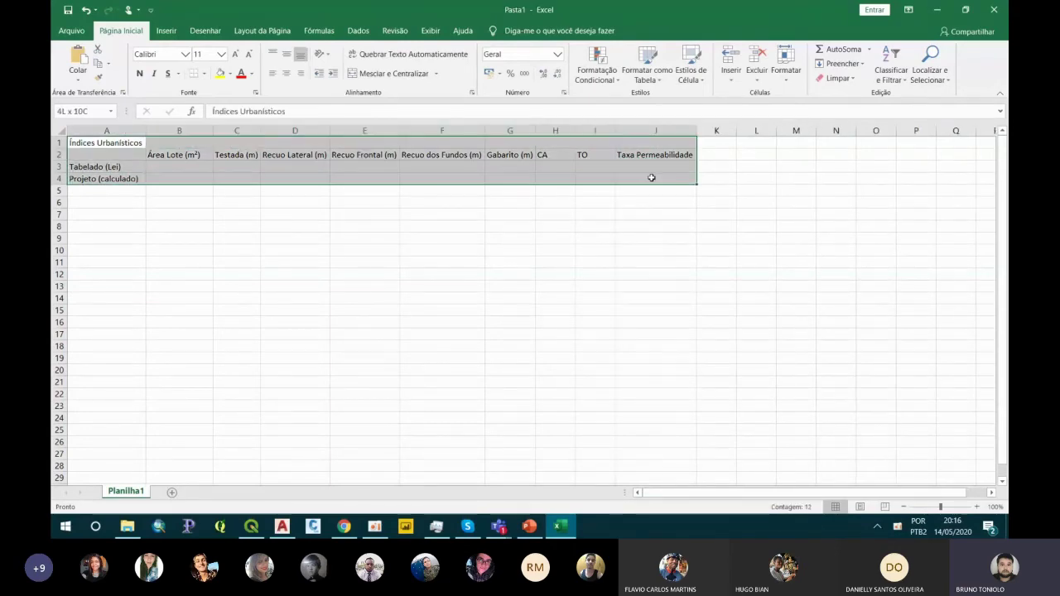
pyautogui.click(204, 73)
pyautogui.click(203, 182)
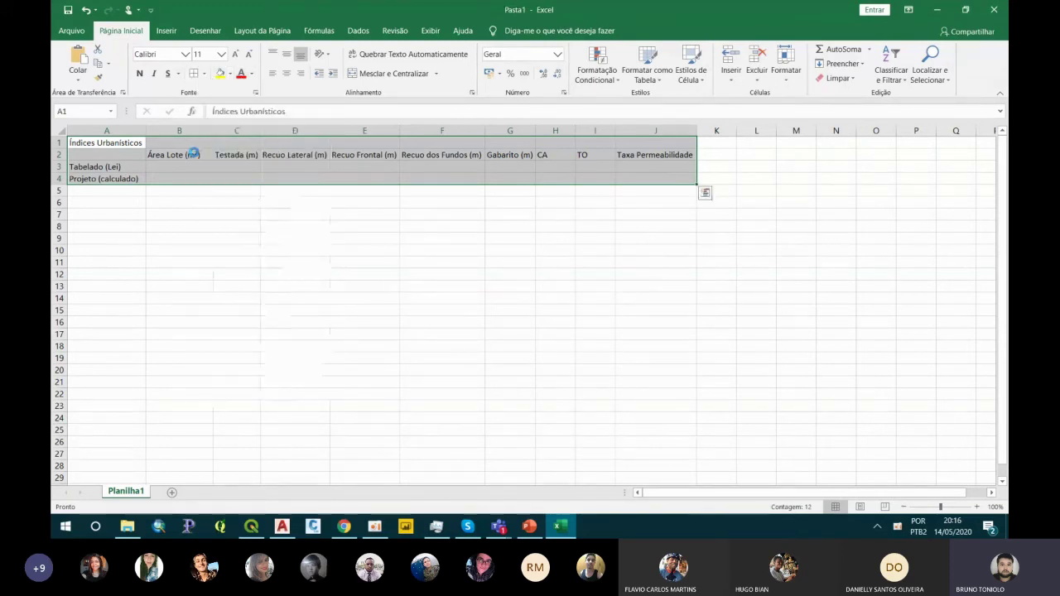
pyautogui.click(287, 73)
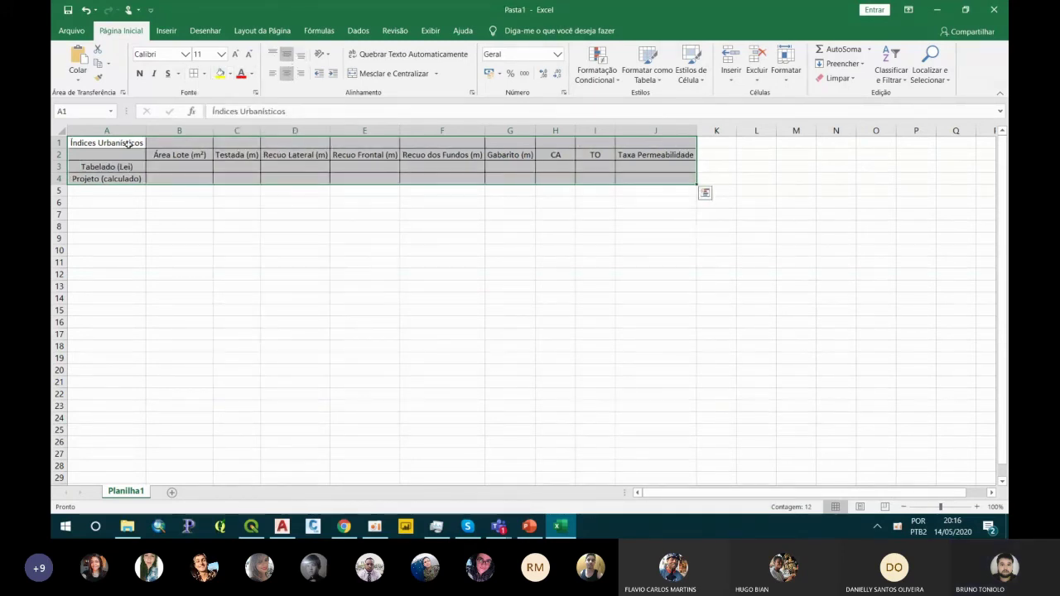
# Merge and center the title "Índices Urbanísticos" across A1:J1 and make it bold.
pyautogui.moveTo(124, 142); pyautogui.dragTo(634, 140)
pyautogui.click(390, 72)
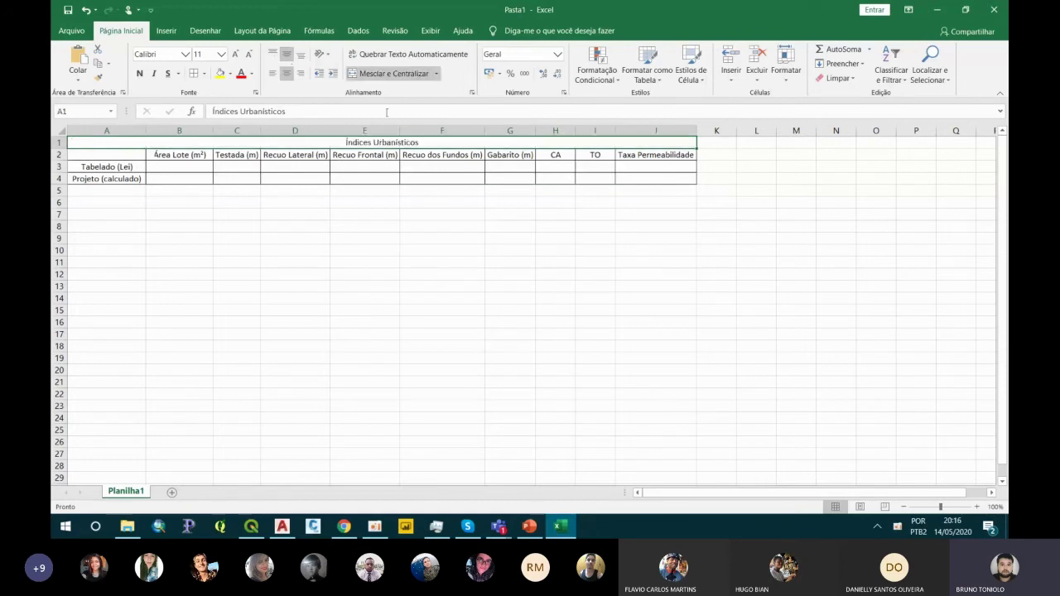
pyautogui.click(140, 73)
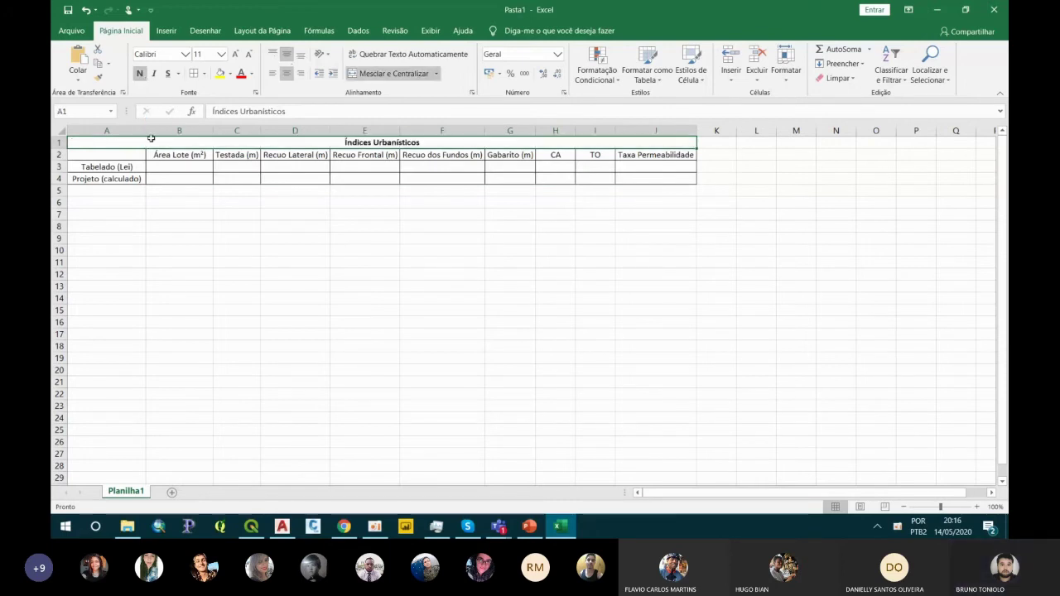
# Turn on automatic text wrapping for the cells A2:J4 below the title.
pyautogui.moveTo(154, 142); pyautogui.dragTo(640, 172)
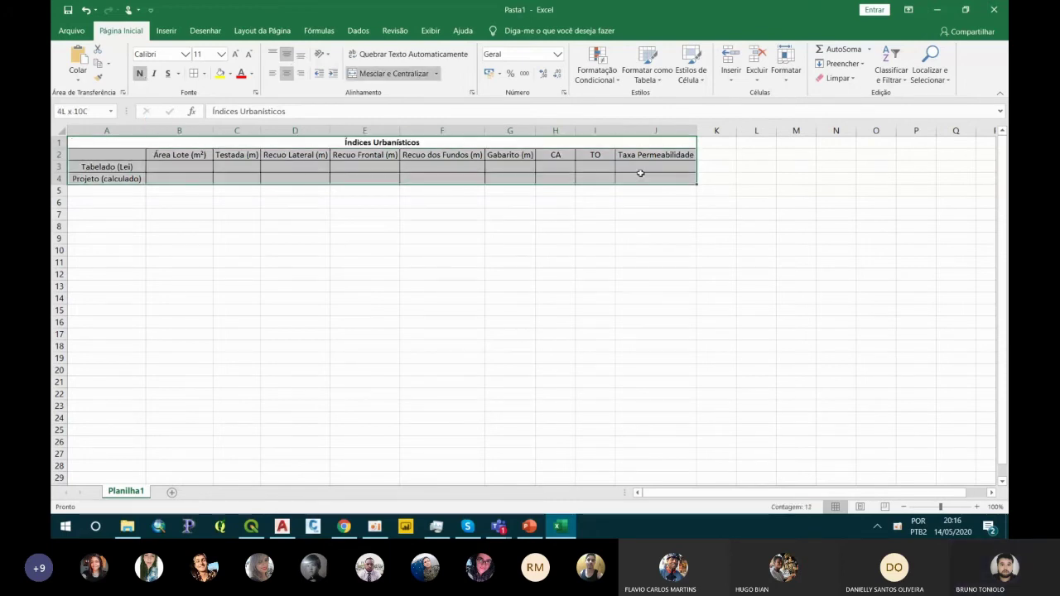
pyautogui.click(236, 280)
pyautogui.moveTo(125, 161); pyautogui.dragTo(694, 180)
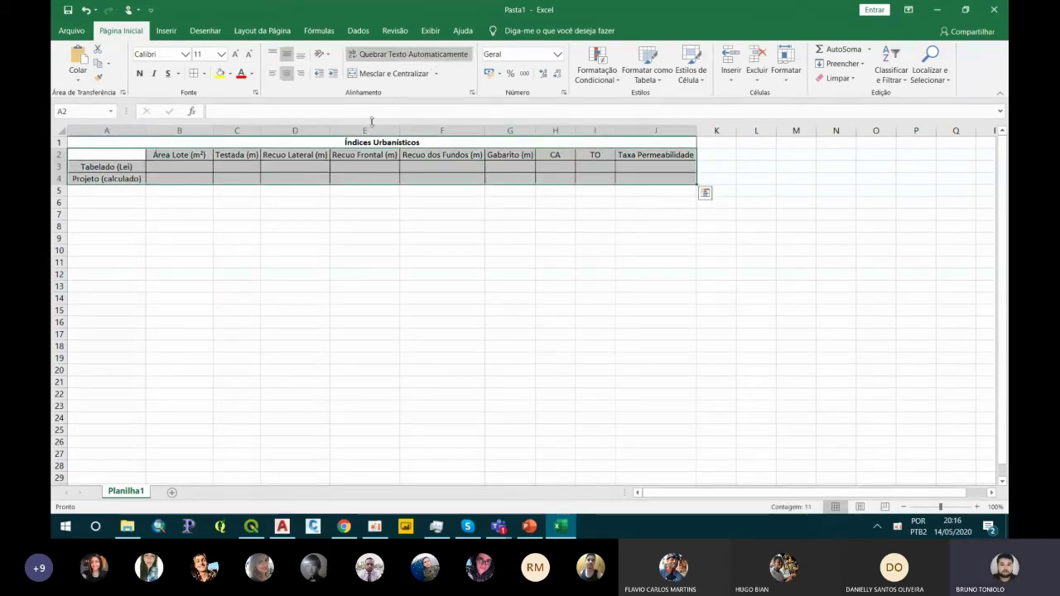
pyautogui.click(295, 190)
# Set the width of columns B through J to 10 and fit row 2's height to the wrapped headers.
pyautogui.moveTo(179, 131); pyautogui.dragTo(663, 133)
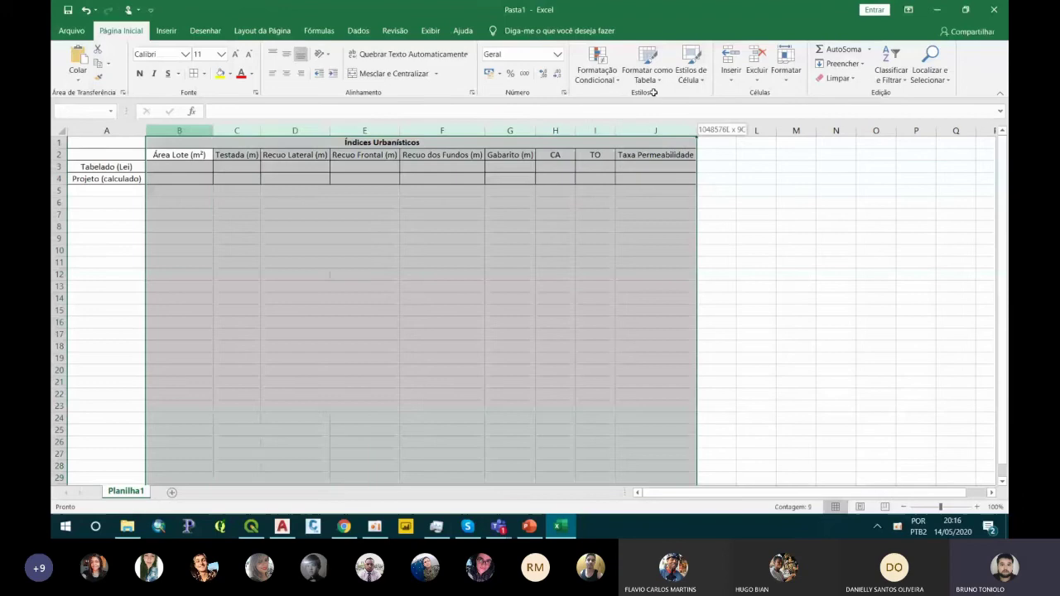
pyautogui.rightClick(667, 137)
pyautogui.click(717, 285)
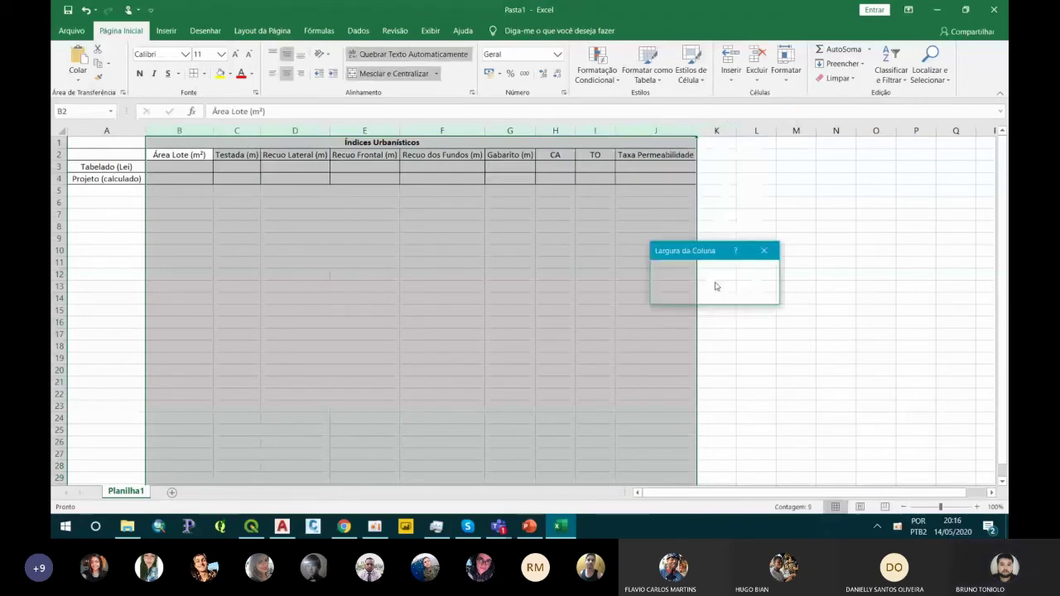
pyautogui.press('Return')
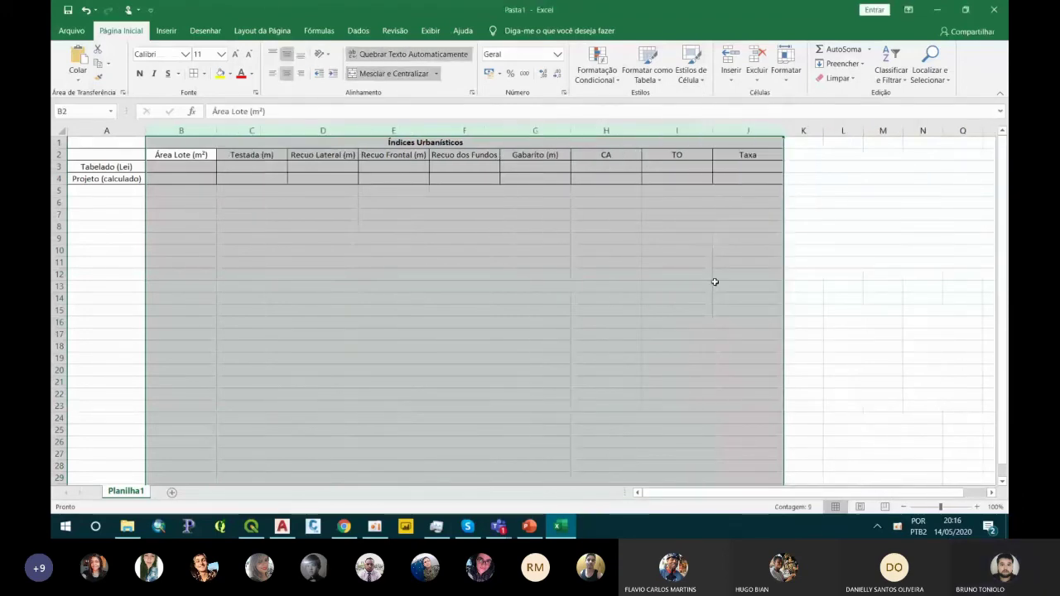
pyautogui.rightClick(674, 171)
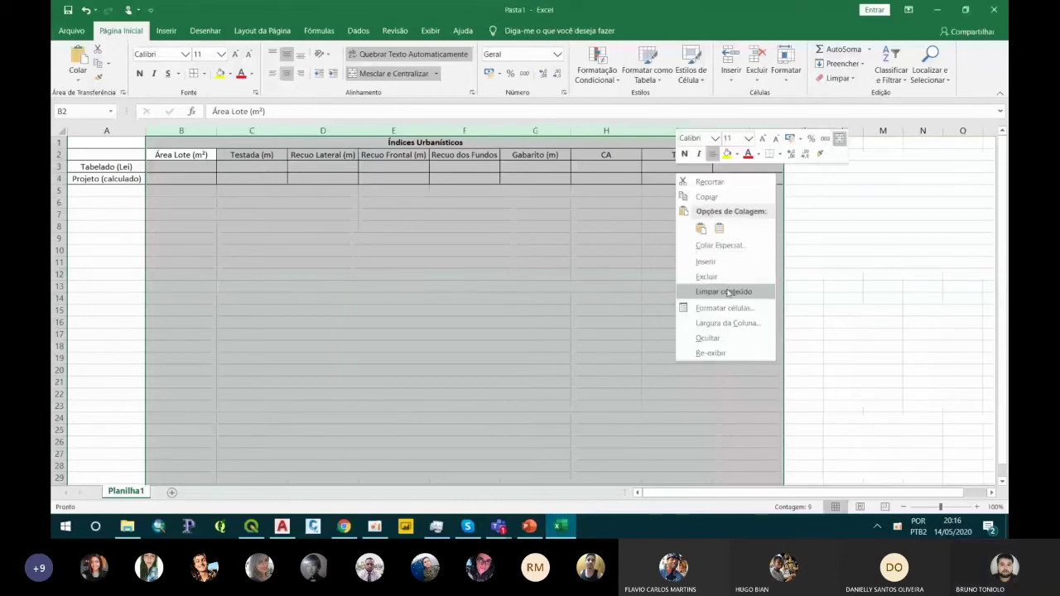
pyautogui.click(728, 323)
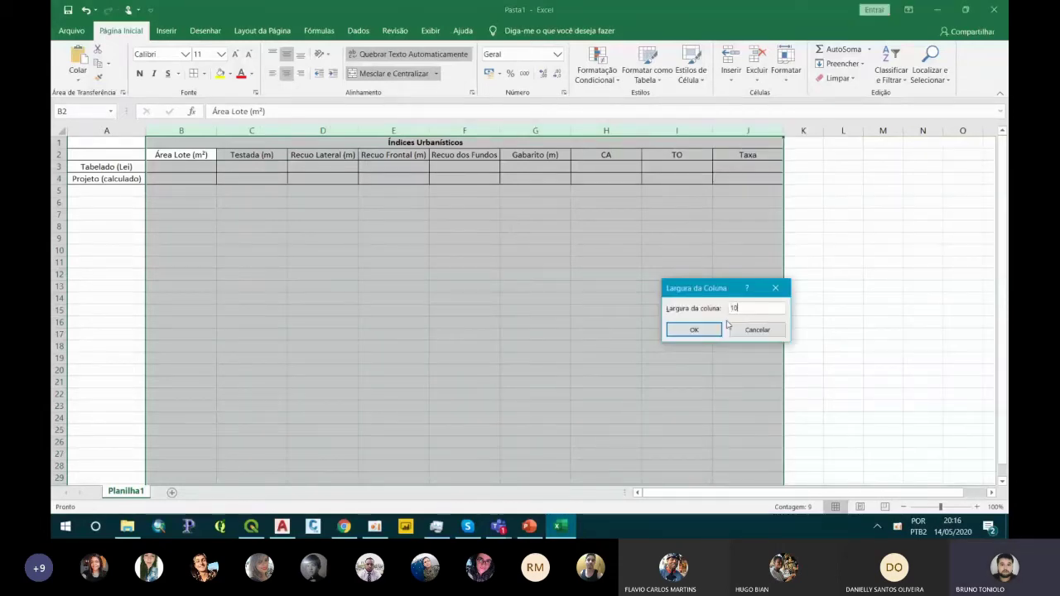
pyautogui.write('10')
pyautogui.press('Return')
pyautogui.click(291, 260)
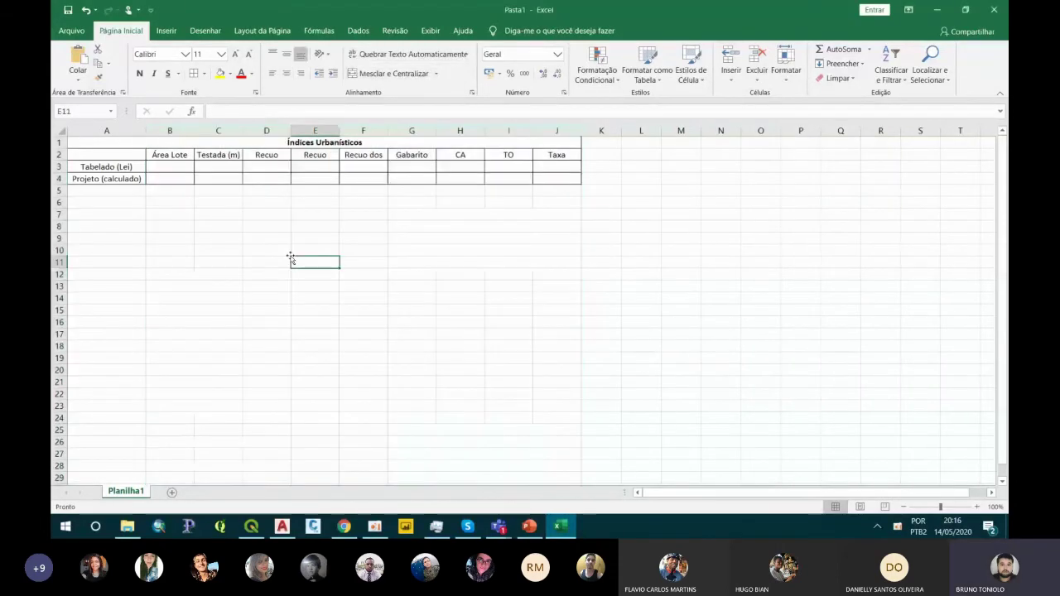
pyautogui.doubleClick(65, 162)
pyautogui.click(111, 189)
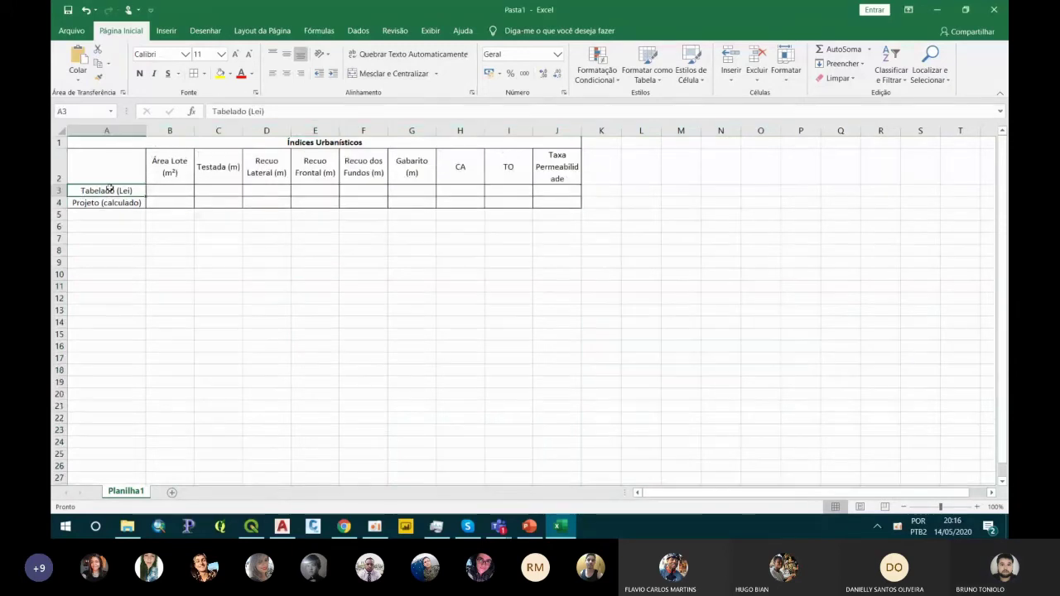
# Fill the title and header rows A1:J2 with yellow and the "Tabelado (Lei)" row A3:J3 with light green.
pyautogui.moveTo(102, 162); pyautogui.dragTo(509, 165)
pyautogui.click(220, 73)
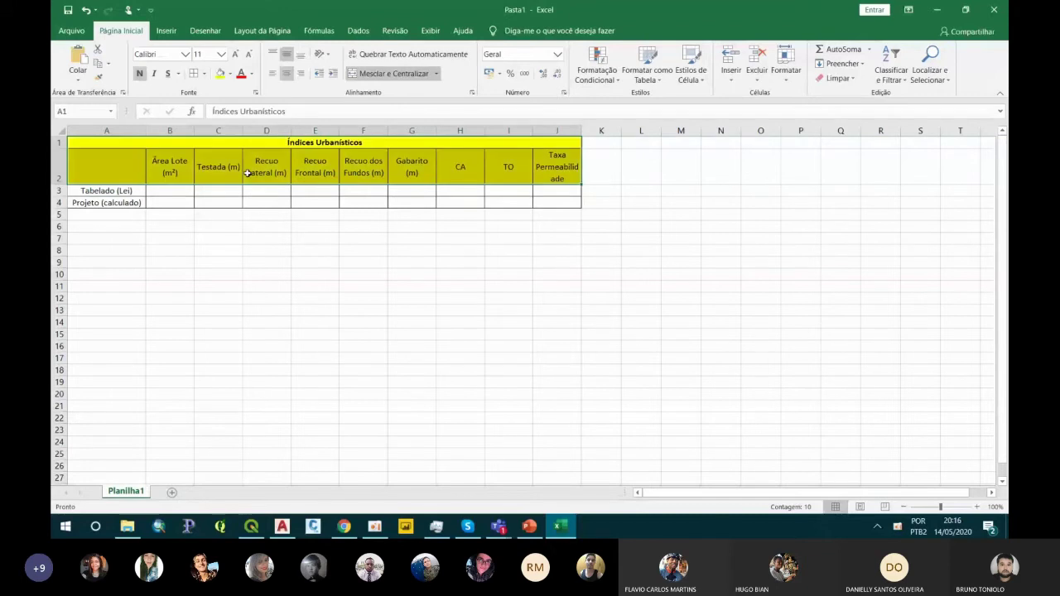
pyautogui.click(219, 226)
pyautogui.moveTo(107, 191); pyautogui.dragTo(564, 189)
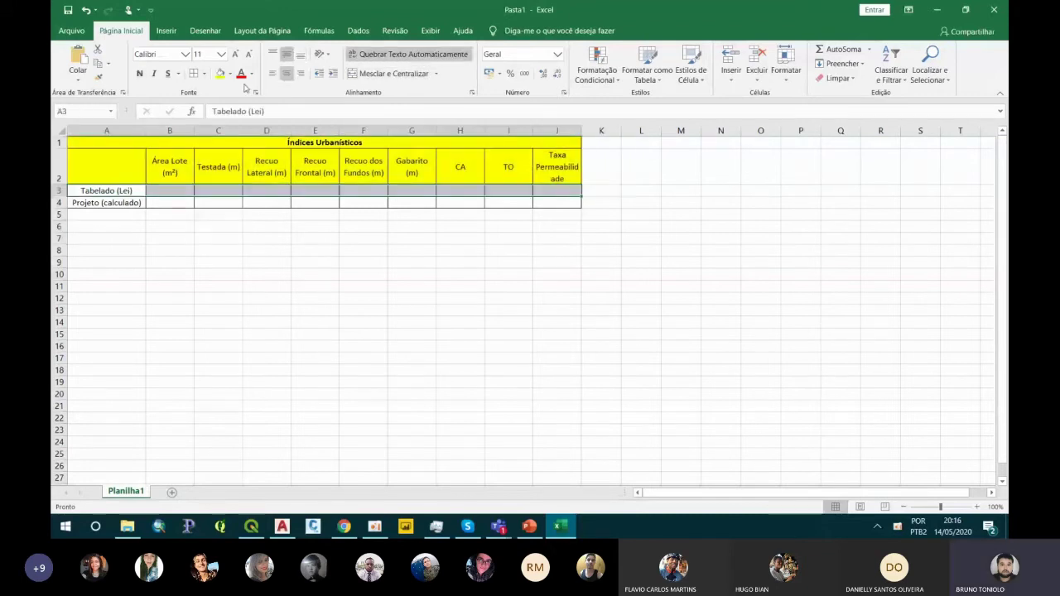
pyautogui.click(230, 74)
pyautogui.click(308, 123)
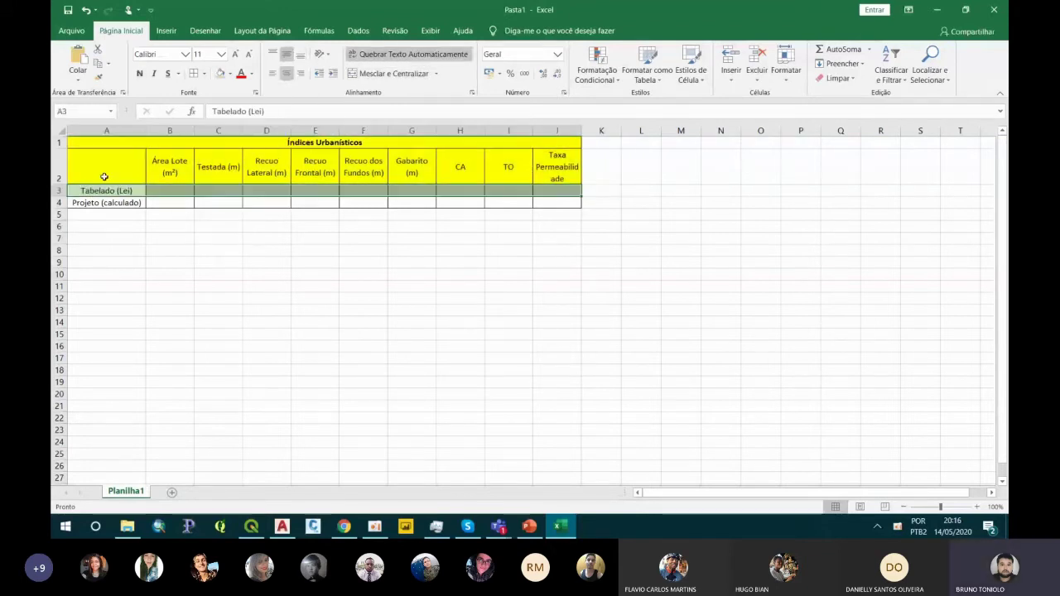
# Fill the "Projeto (calculado)" row A4:J4 with light blue.
pyautogui.click(112, 203)
pyautogui.moveTo(112, 203); pyautogui.dragTo(547, 203)
pyautogui.click(230, 74)
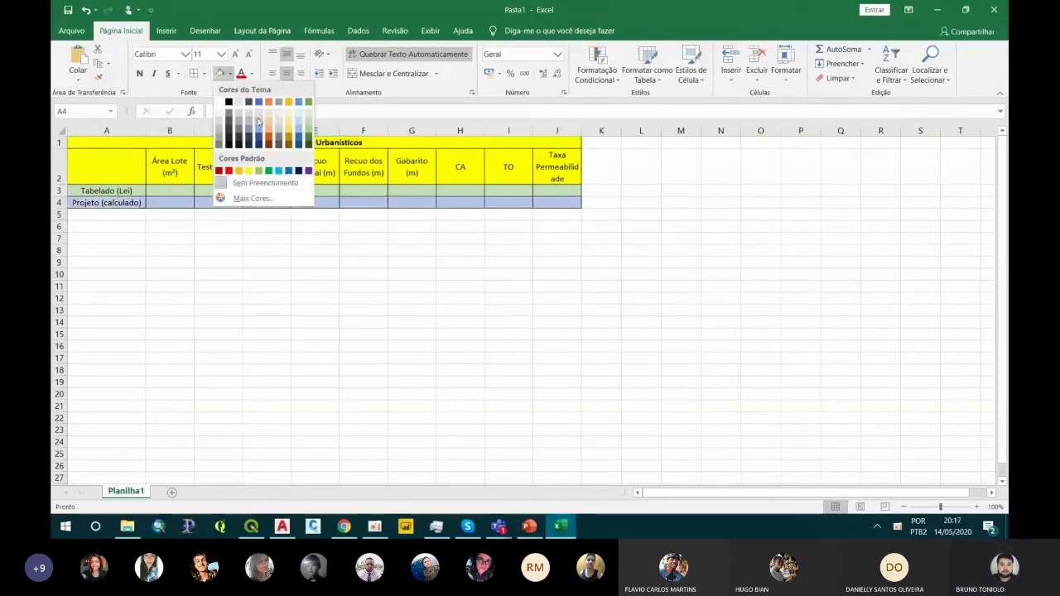
pyautogui.click(257, 121)
pyautogui.click(304, 222)
# Zoom the worksheet to fit the table range A1:J4.
pyautogui.moveTo(208, 147); pyautogui.dragTo(377, 203)
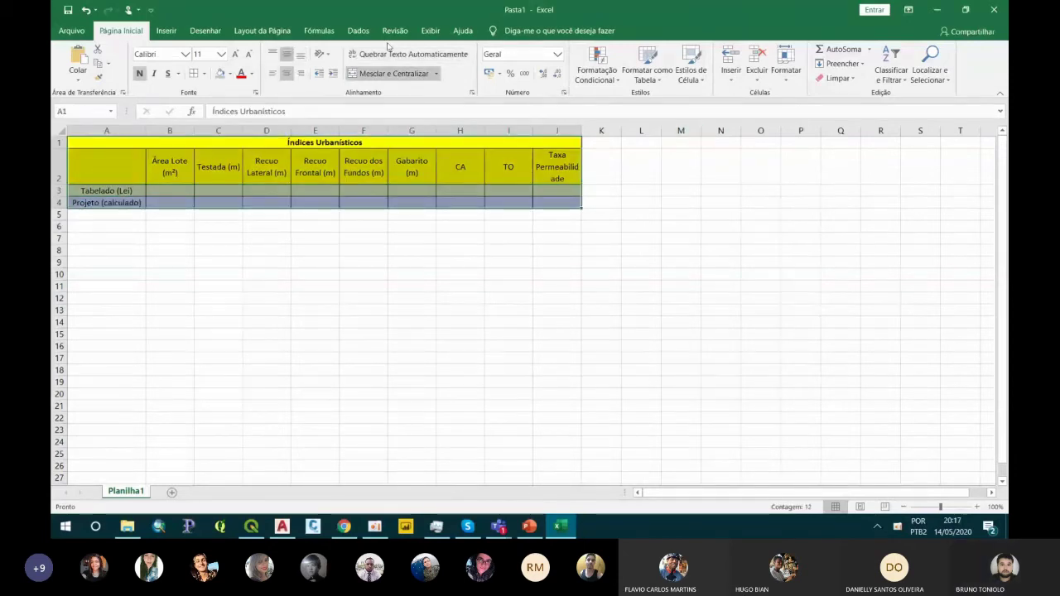
pyautogui.click(430, 30)
pyautogui.click(481, 61)
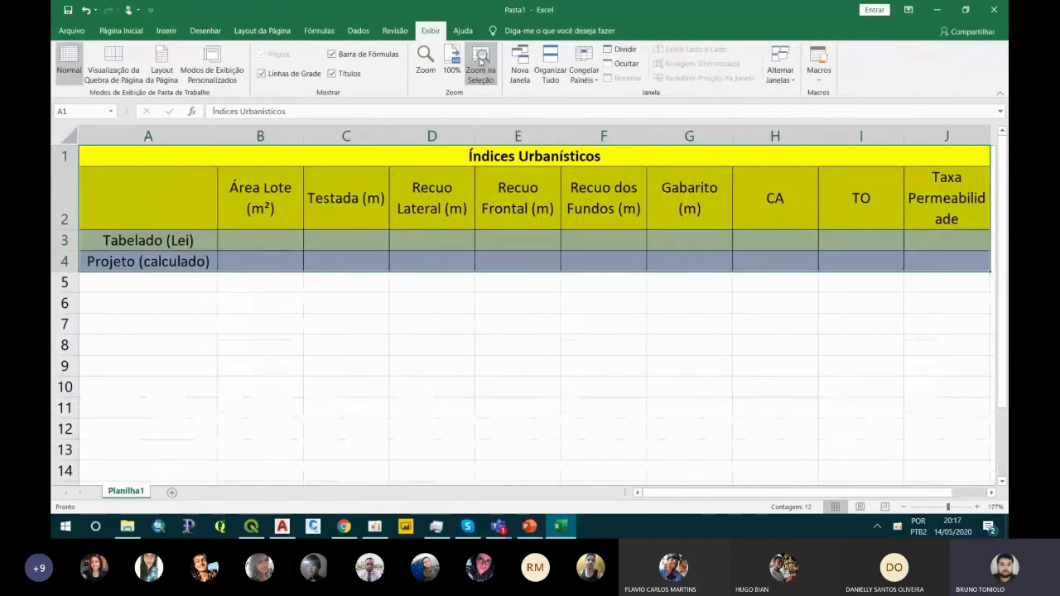
pyautogui.click(635, 348)
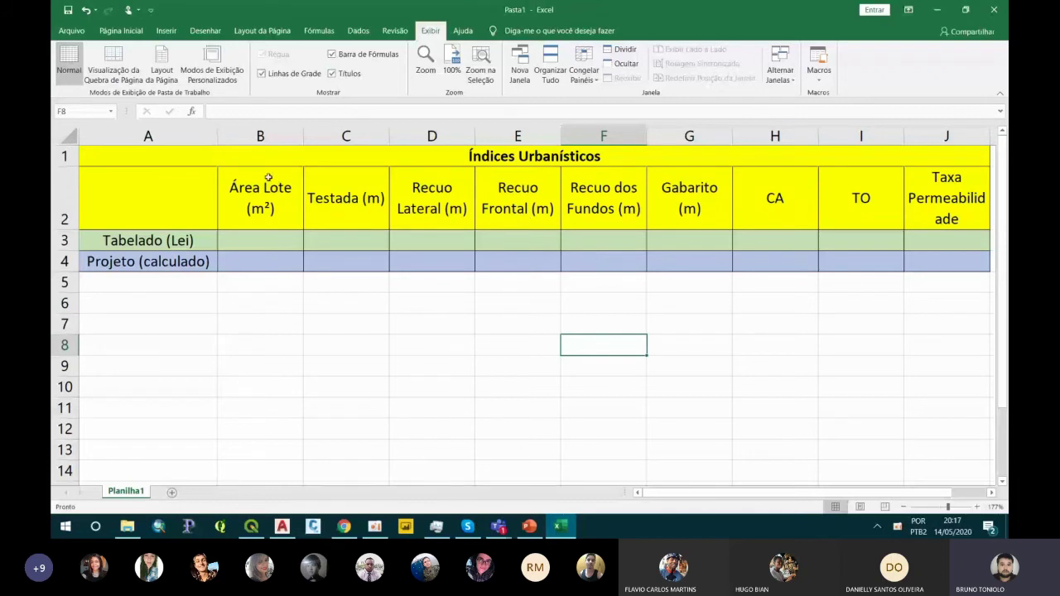
# Place the spreadsheet side by side with Chrome and bring up the Franco da Rocha zoning table of urban indices.
pyautogui.click(280, 239)
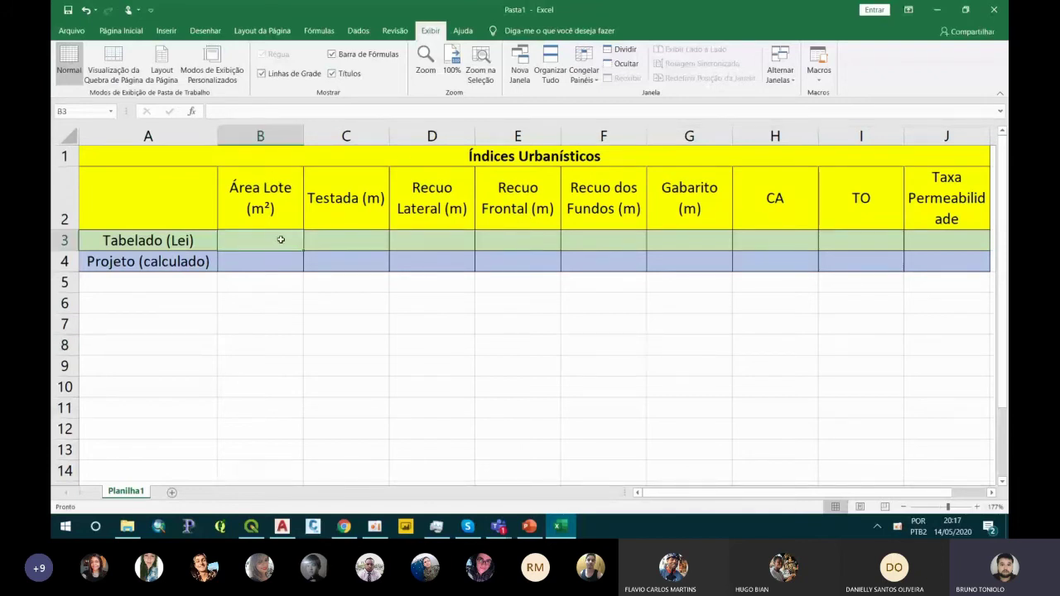
pyautogui.moveTo(550, 22); pyautogui.dragTo(1009, 203)
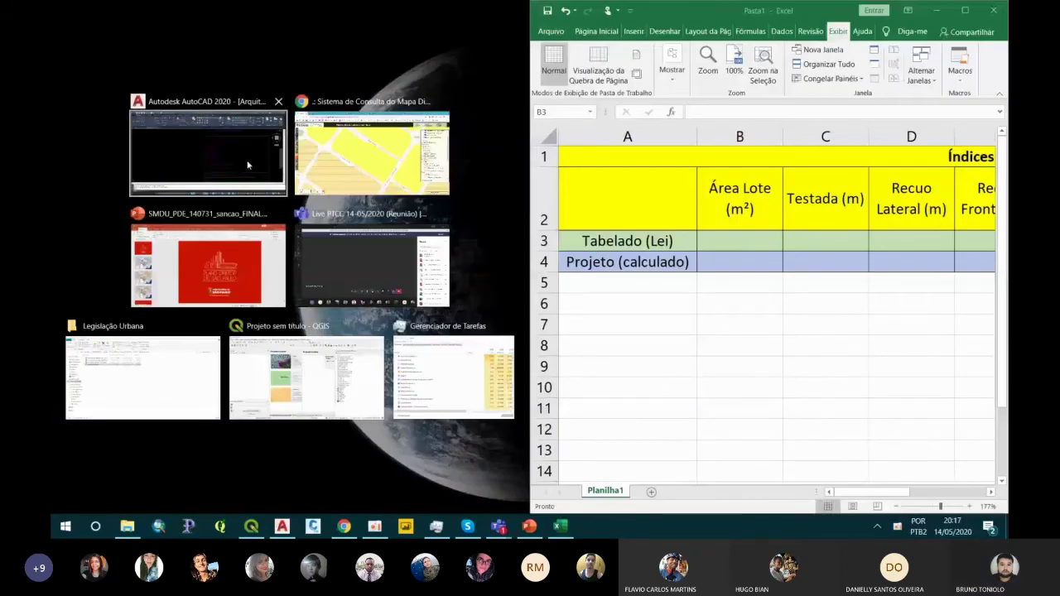
pyautogui.click(317, 157)
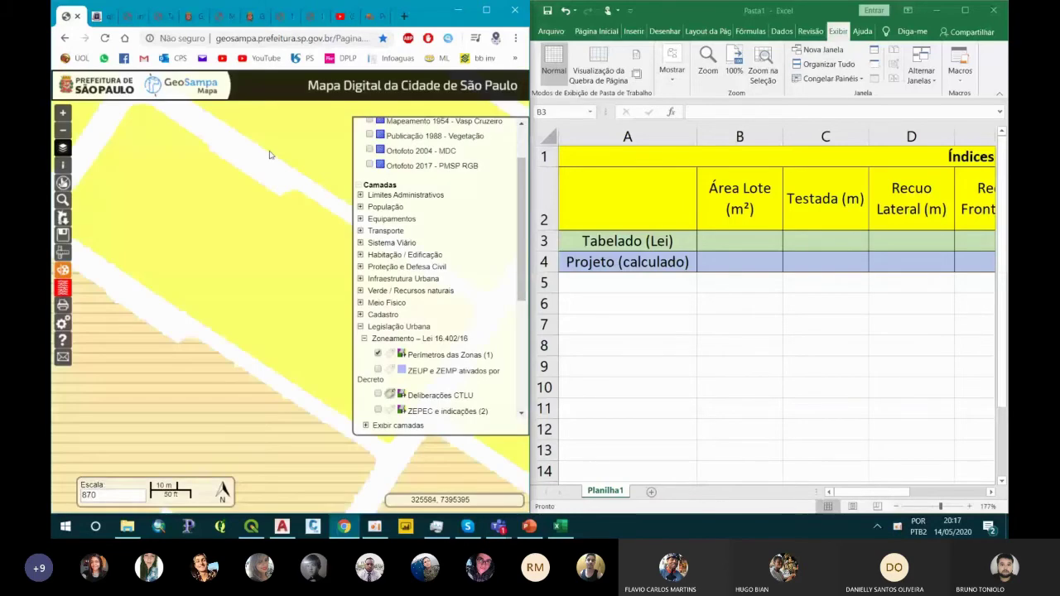
pyautogui.click(114, 26)
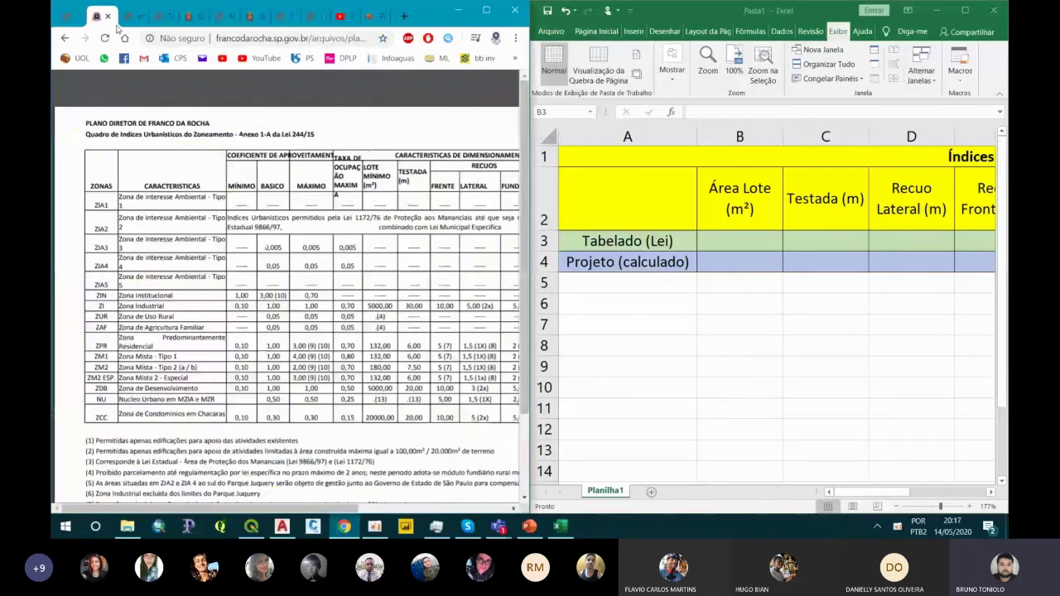
# Consult the São Paulo urban indices PDF and enter 125 as the Área Lote in the Tabelado (Lei) row.
pyautogui.click(133, 17)
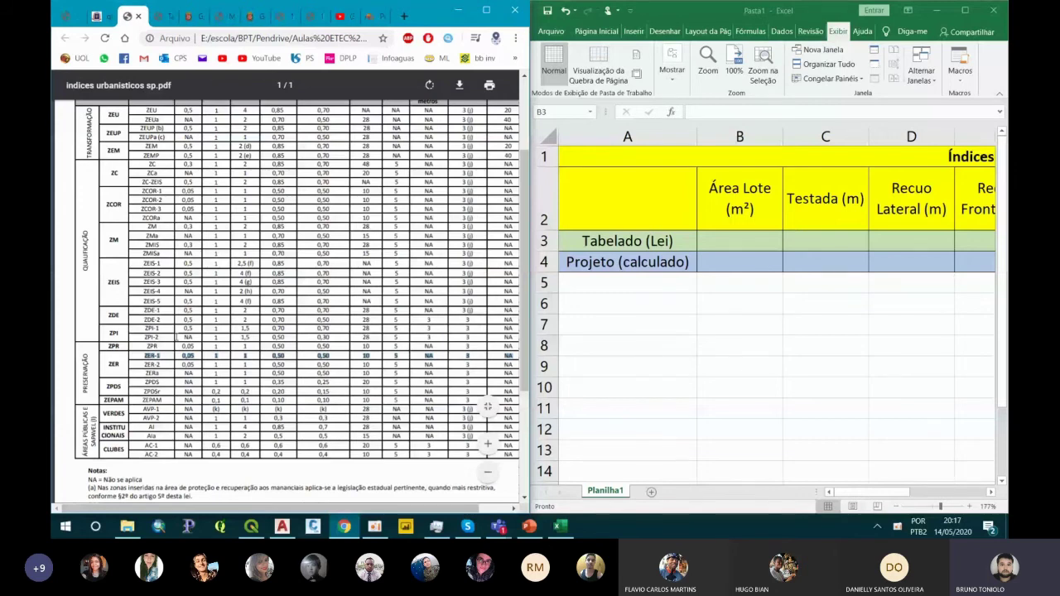
pyautogui.click(488, 444)
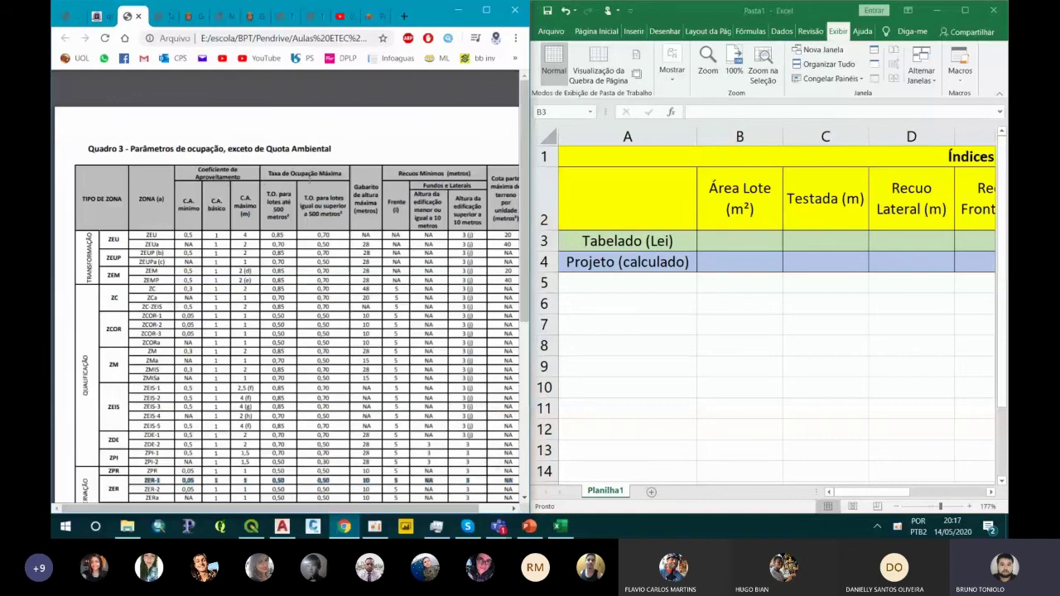
pyautogui.scroll(-1, 412, 282)
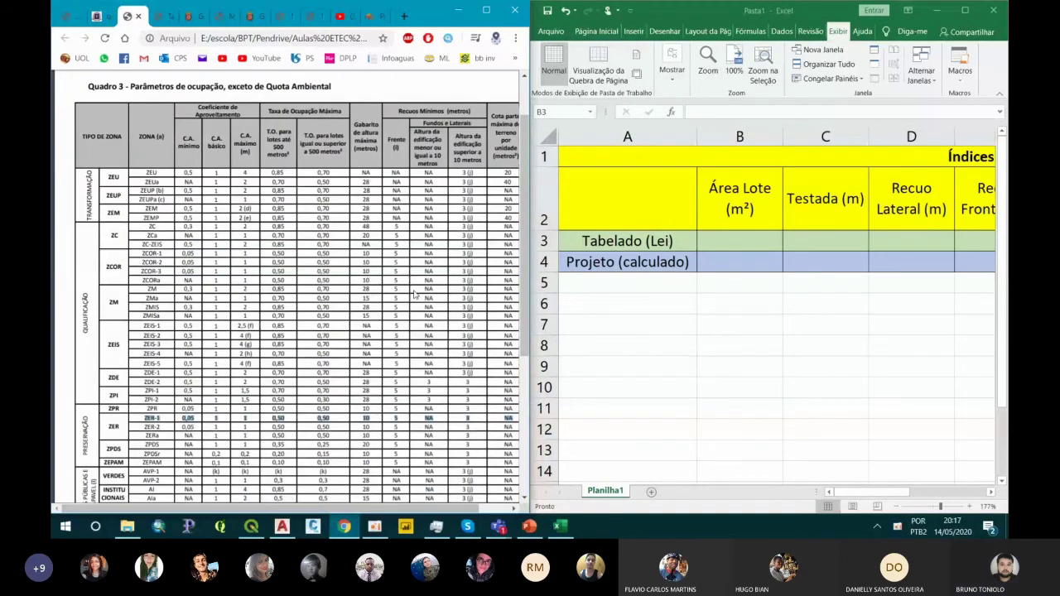
pyautogui.scroll(-1, 439, 414)
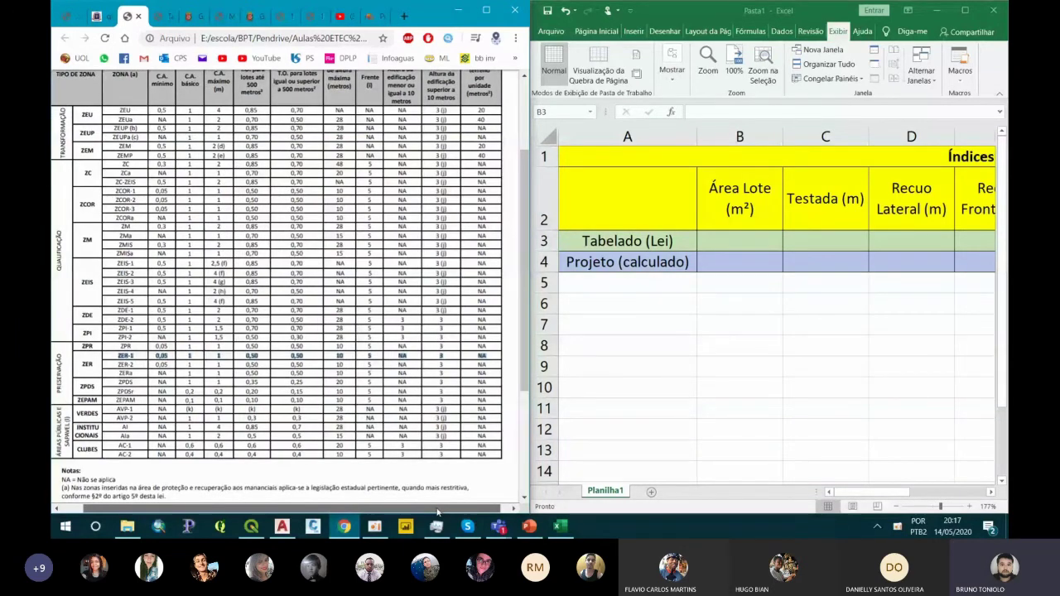
pyautogui.scroll(1, 338, 306)
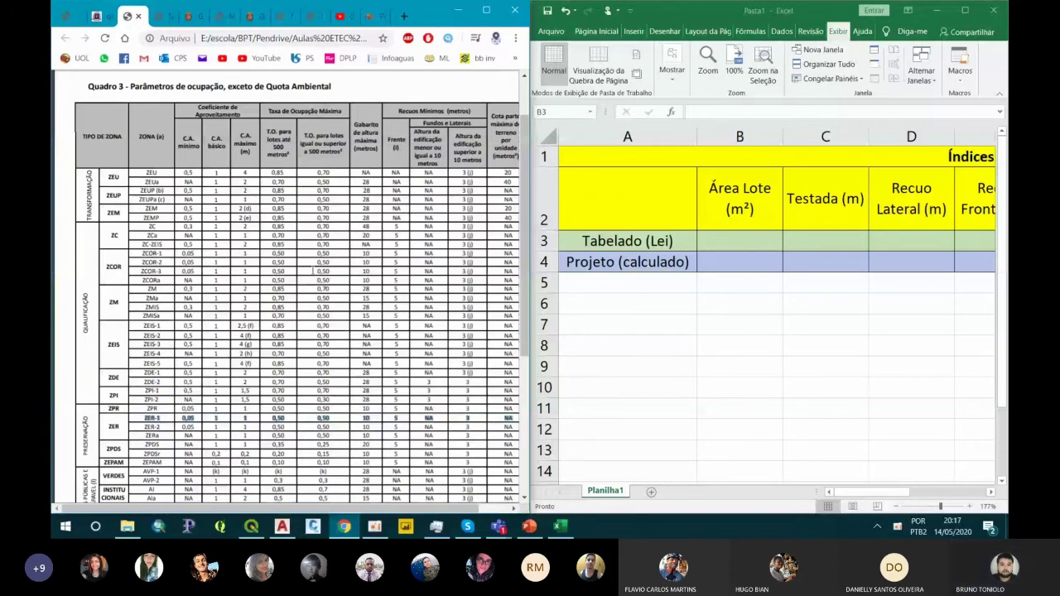
pyautogui.click(733, 237)
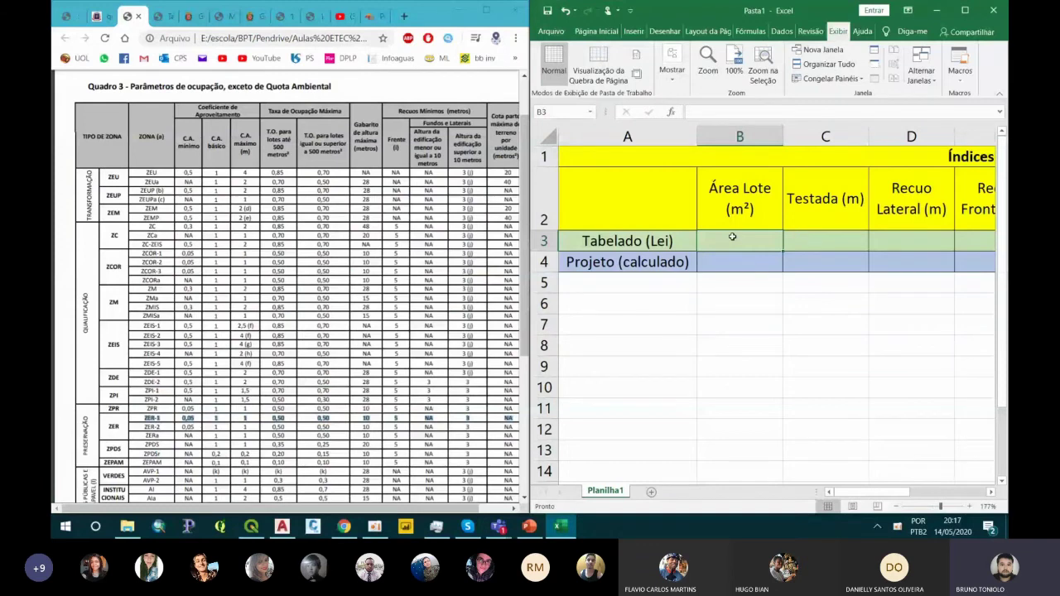
pyautogui.write('125')
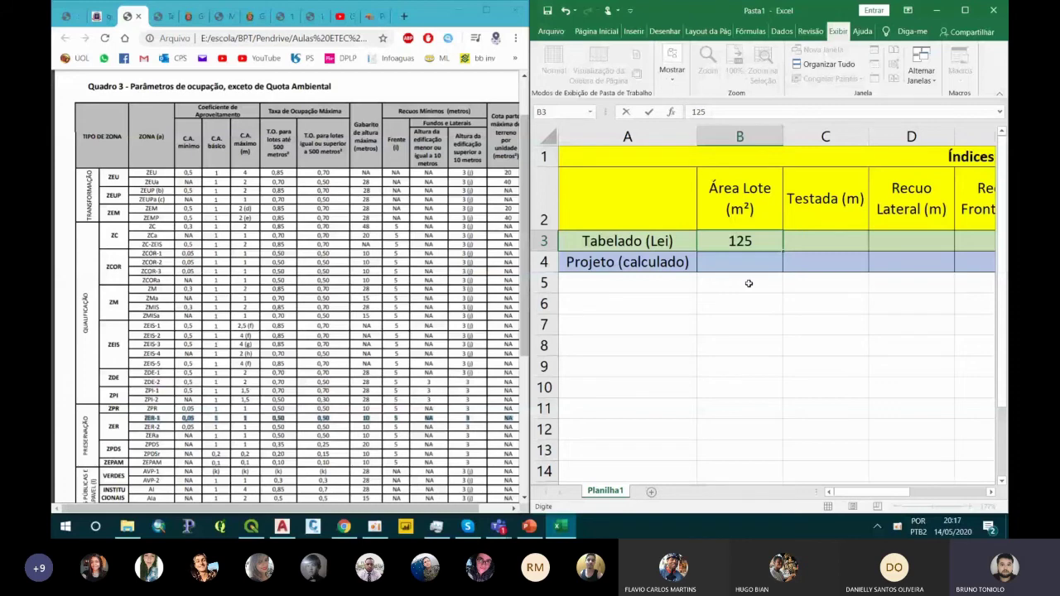
pyautogui.press('Tab')
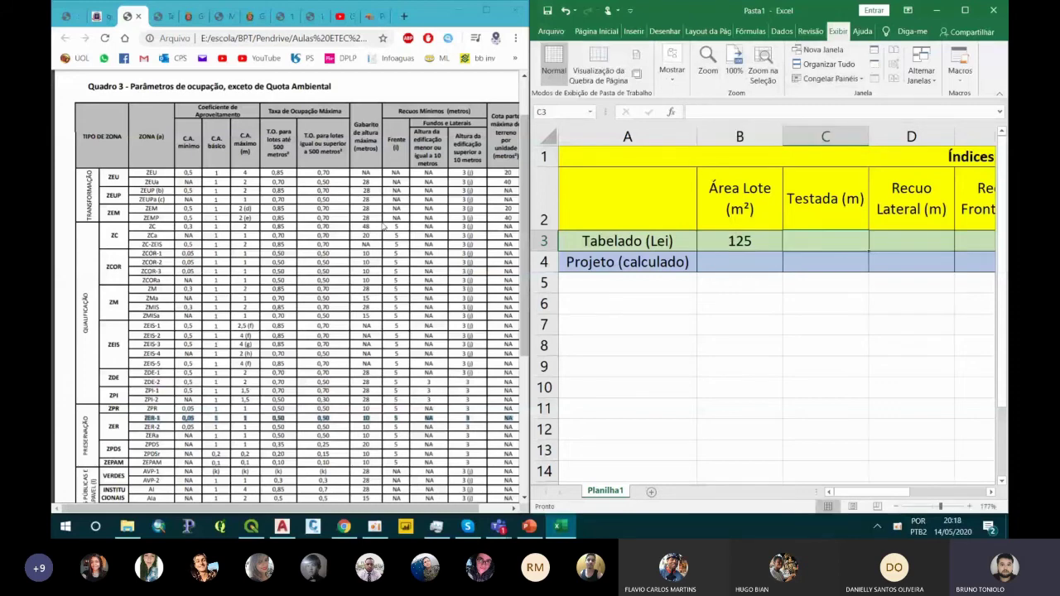
# Check the front setback column for zone ZER-1 in the PDF and enter 5 as the Testada in the Tabelado (Lei) row.
pyautogui.click(396, 140)
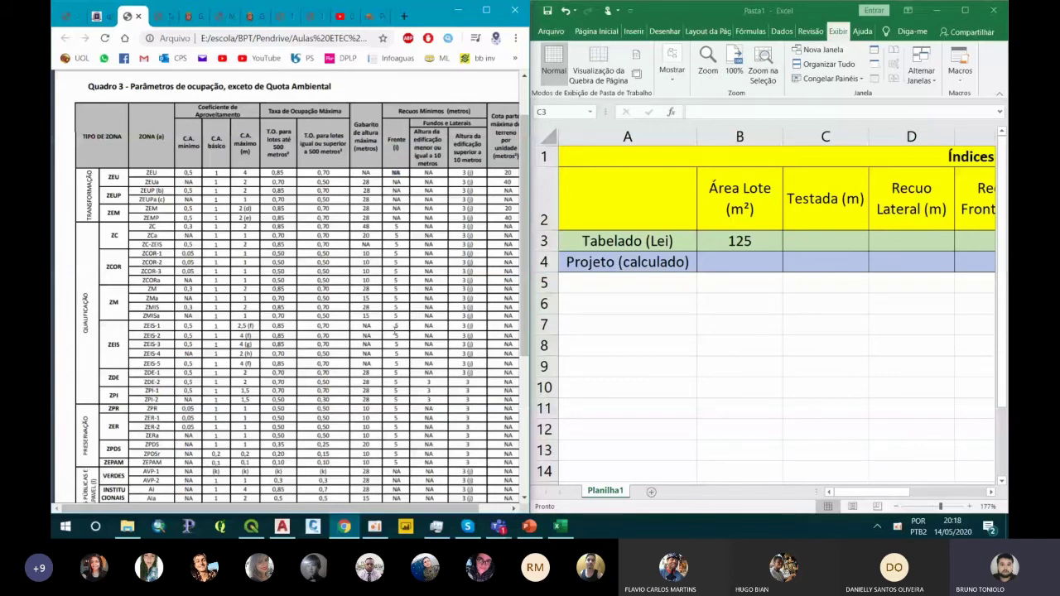
pyautogui.scroll(-3, 395, 330)
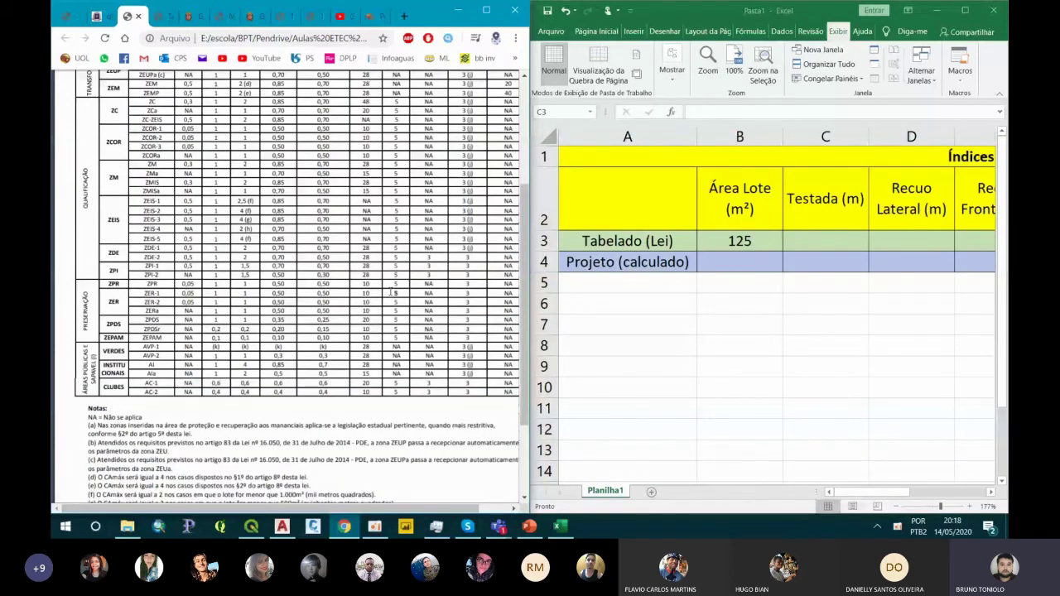
pyautogui.click(828, 238)
pyautogui.write('5')
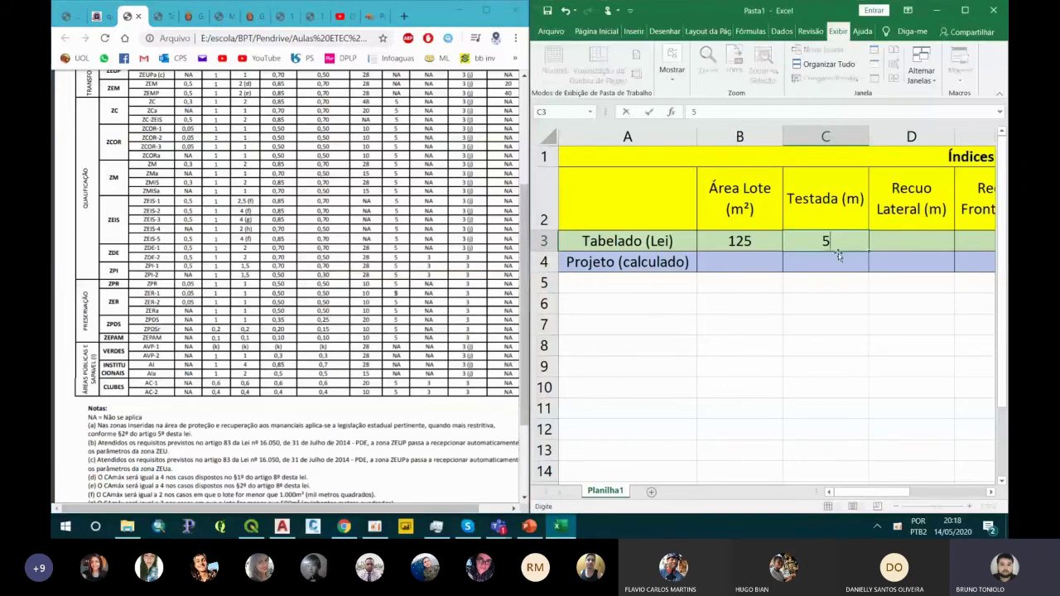
pyautogui.click(842, 280)
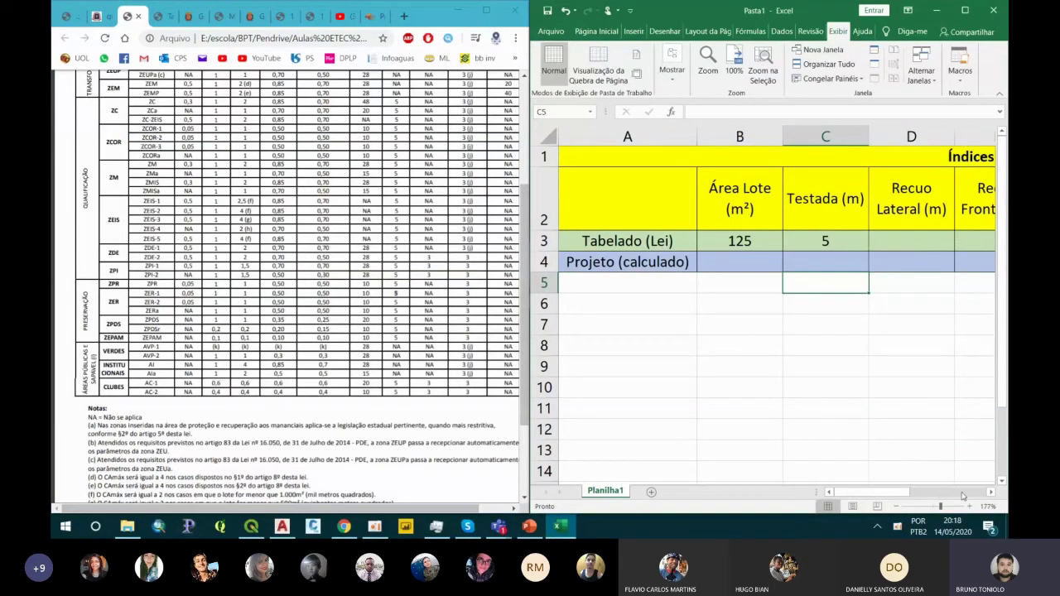
# Check the minimum setbacks in the PDF table and enter NA for Recuo Lateral, Recuo Frontal and Recuo dos Fundos in the Tabelado (Lei) row.
pyautogui.click(989, 494)
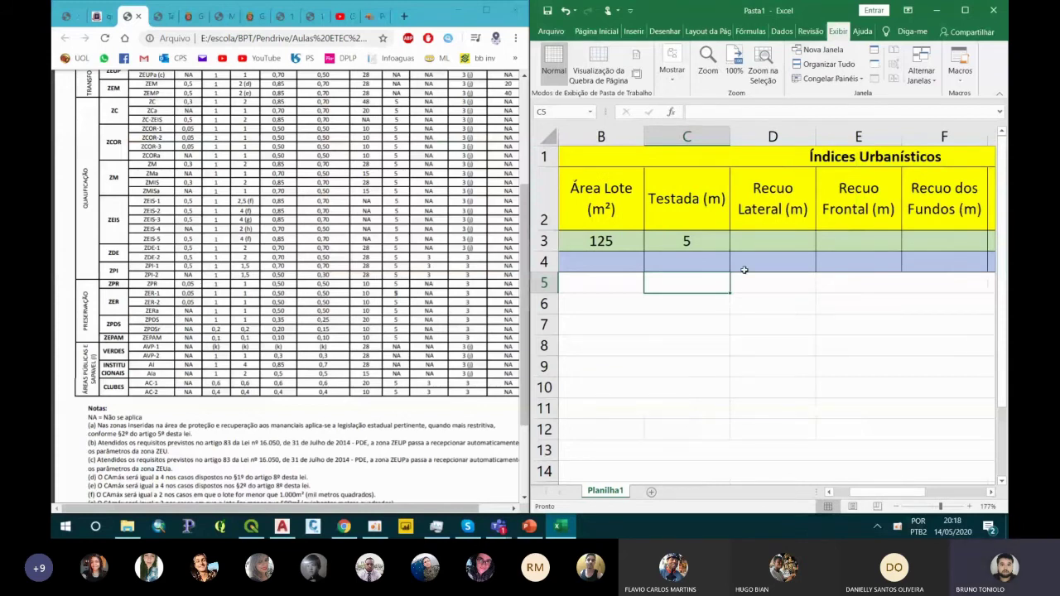
pyautogui.click(429, 173)
pyautogui.scroll(3, 429, 173)
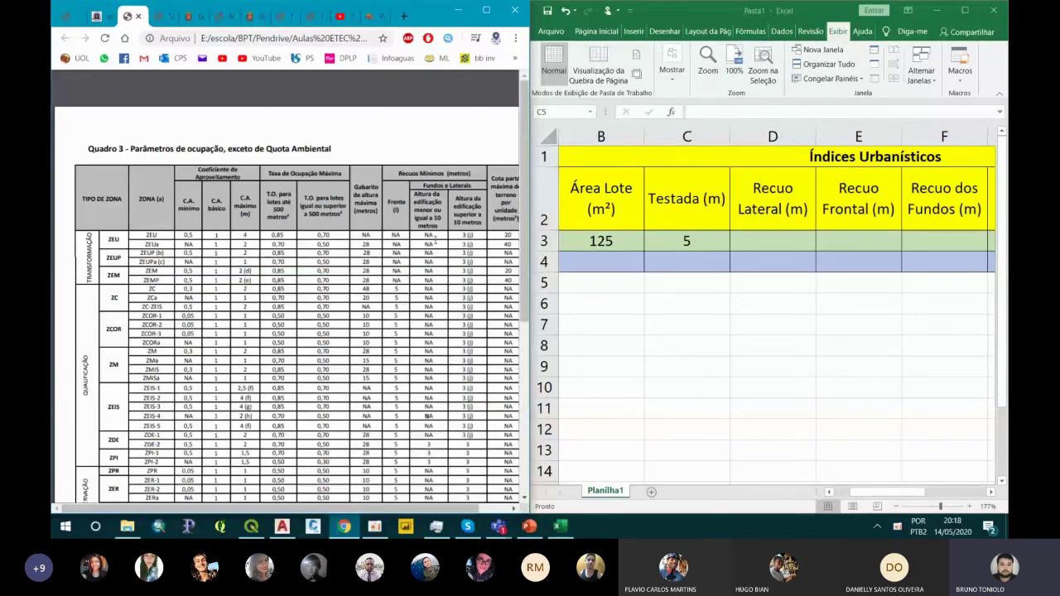
pyautogui.scroll(-3, 435, 239)
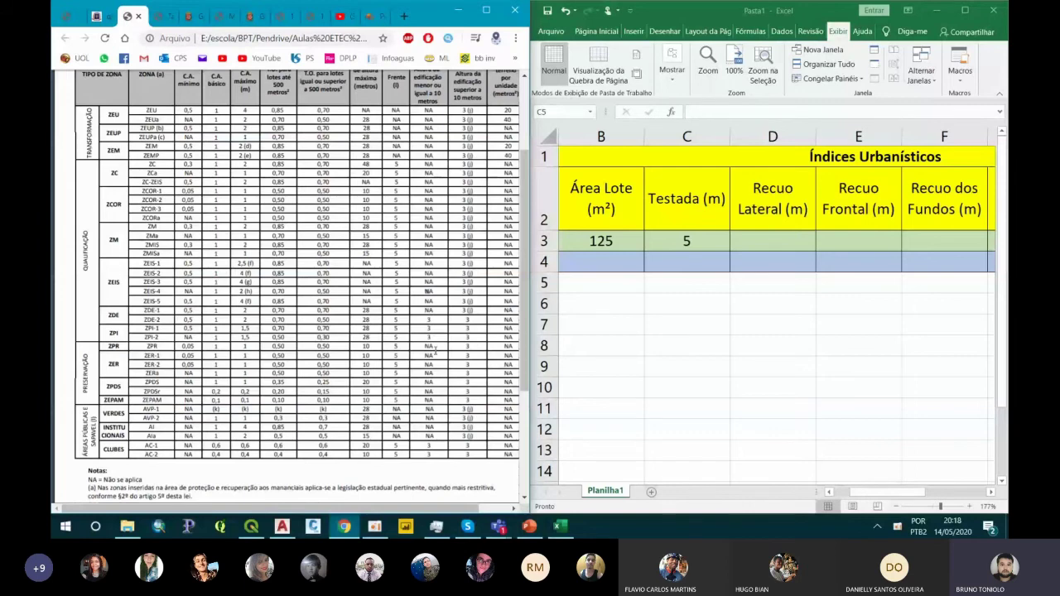
pyautogui.scroll(-2, 434, 352)
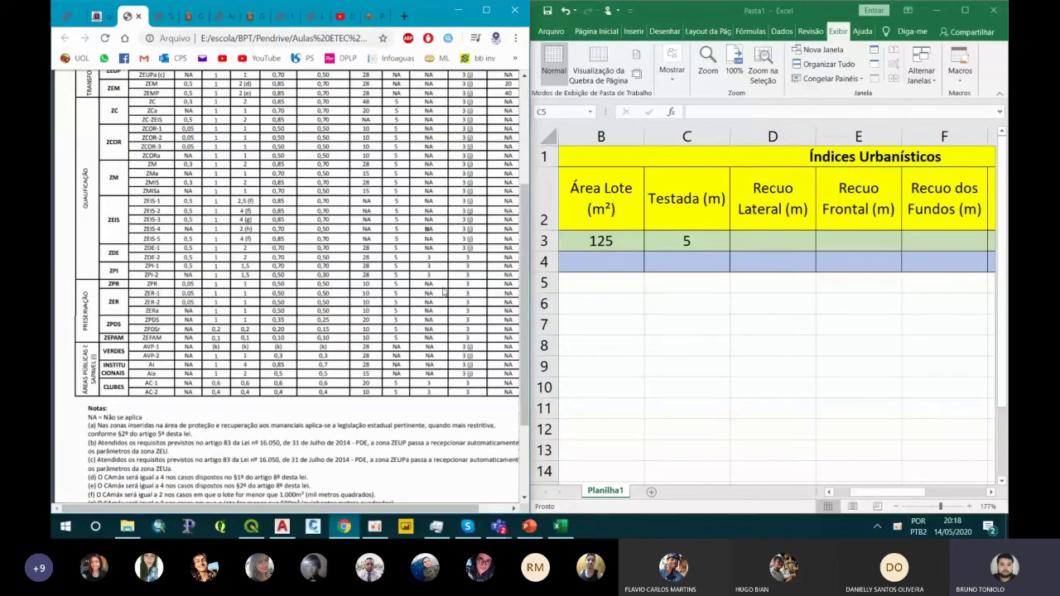
pyautogui.click(744, 236)
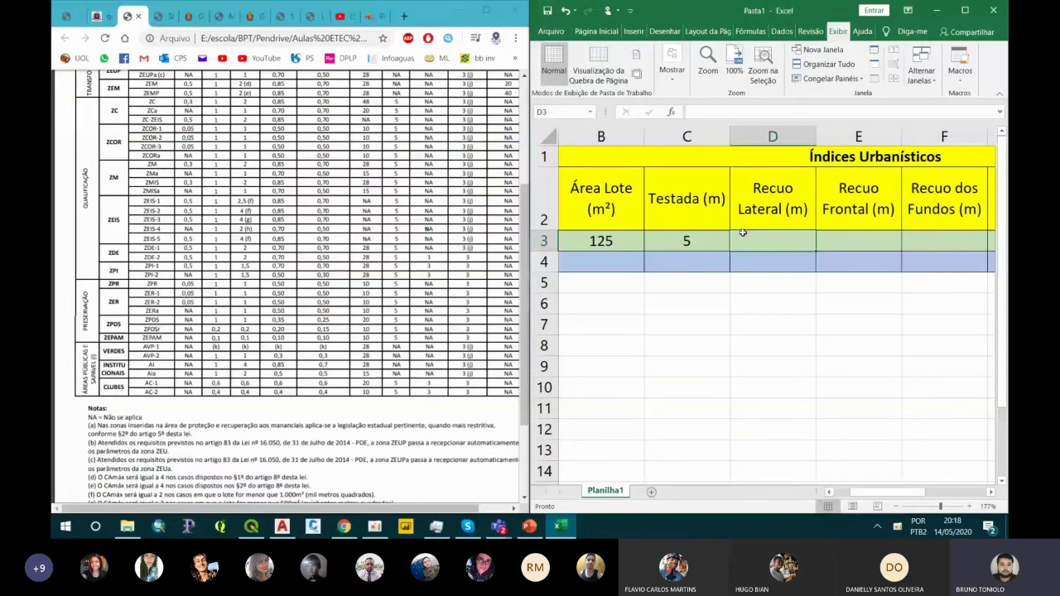
pyautogui.write('N')
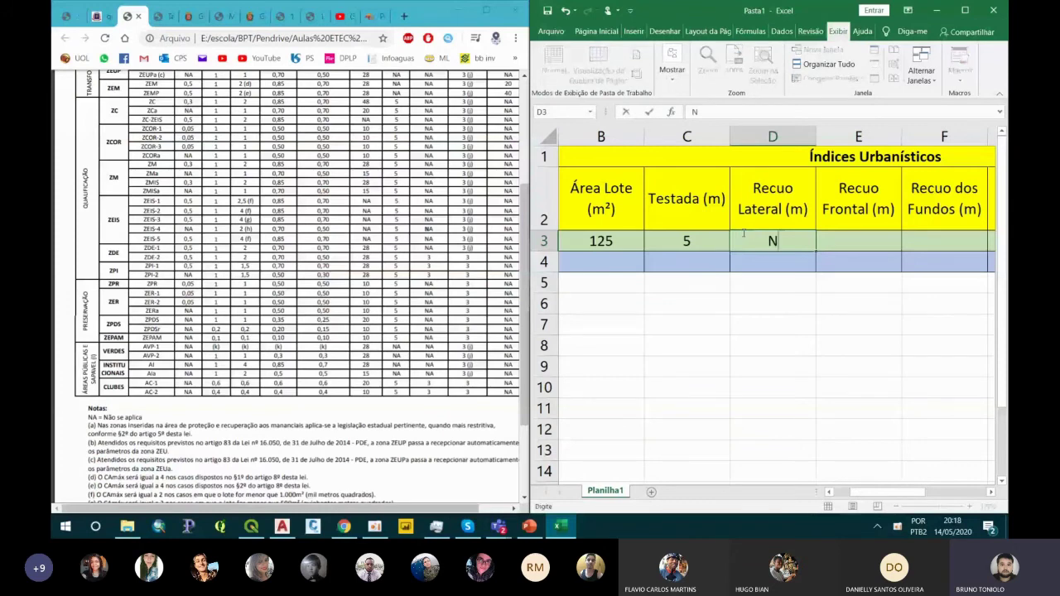
pyautogui.write('A')
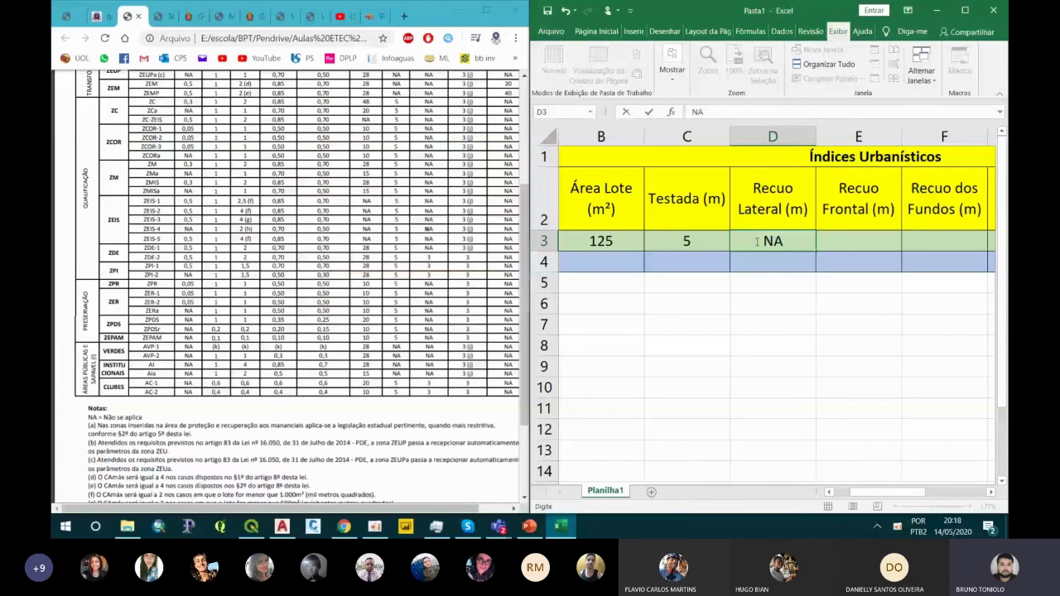
pyautogui.press('Tab')
pyautogui.write('NA')
pyautogui.press('Tab')
pyautogui.write('NA')
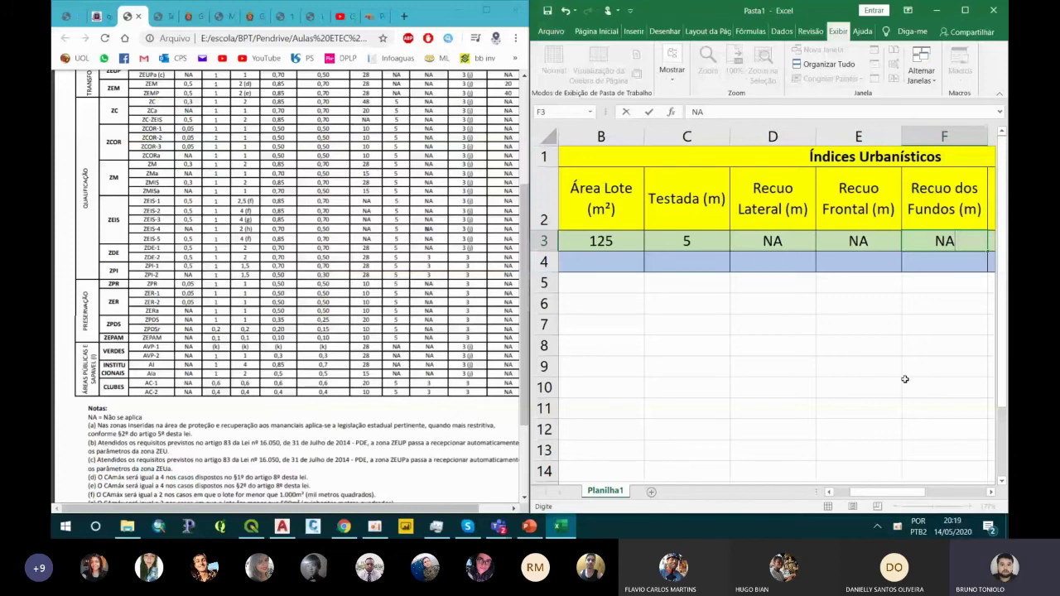
# Review the PDF table's height and setback columns and enter NA as the Gabarito in the Tabelado (Lei) row.
pyautogui.click(432, 177)
pyautogui.scroll(3, 433, 176)
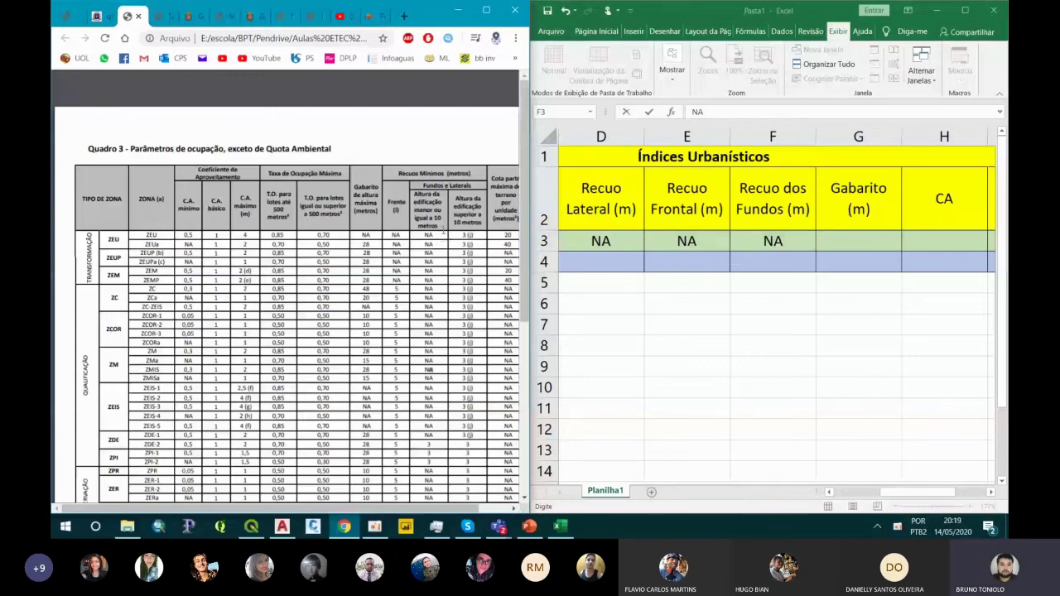
pyautogui.scroll(-2, 436, 225)
pyautogui.scroll(-1, 436, 226)
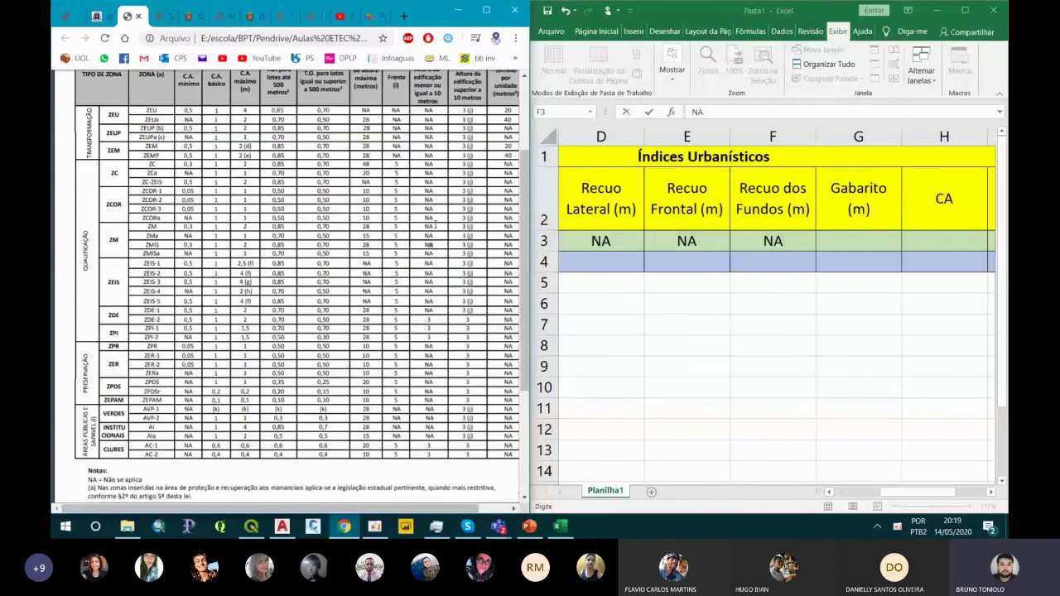
pyautogui.scroll(2, 434, 224)
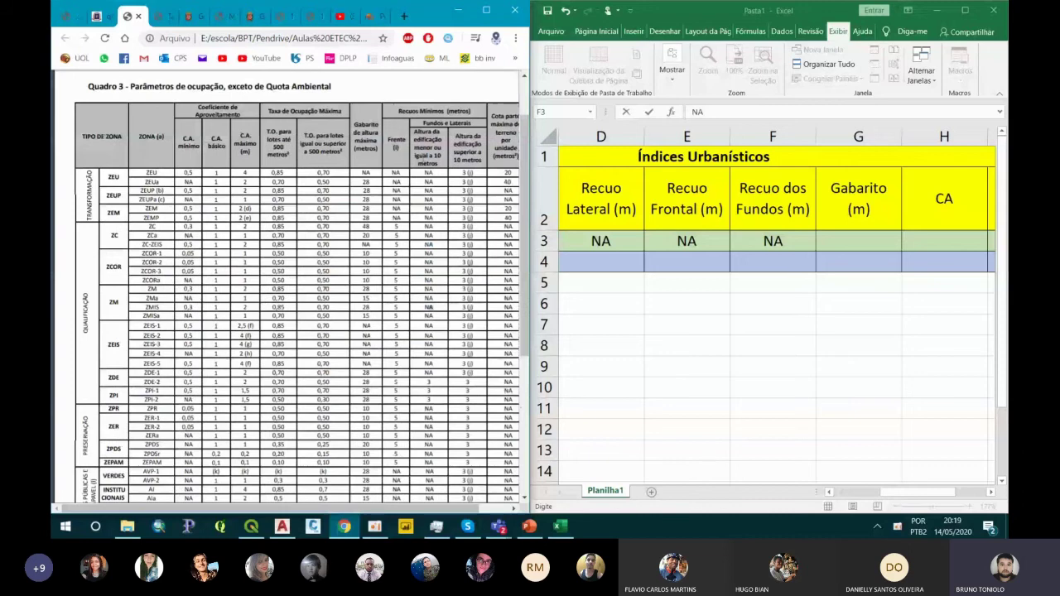
pyautogui.scroll(-2, 438, 371)
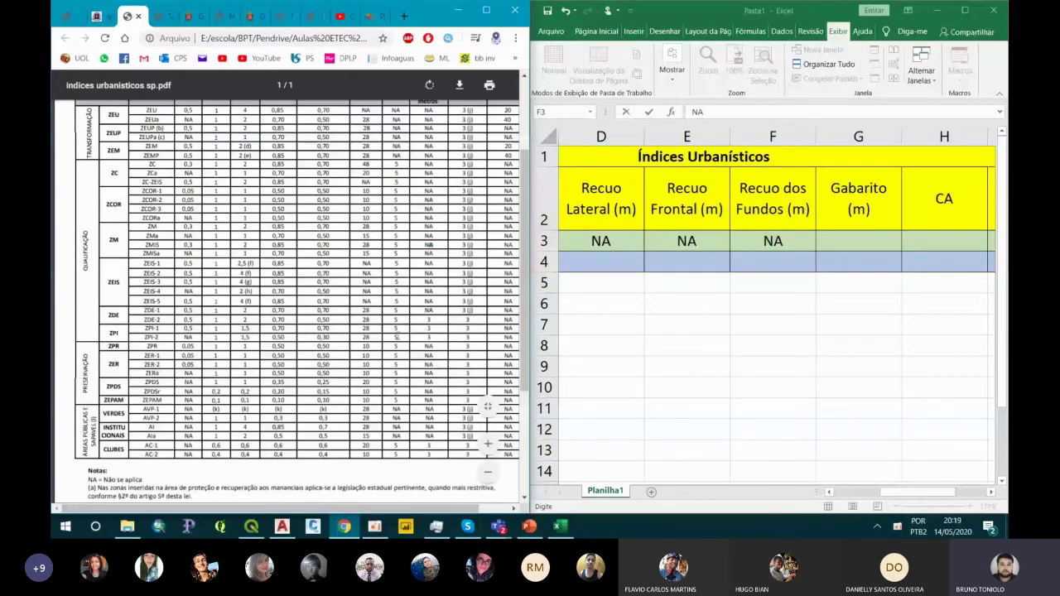
pyautogui.click(870, 238)
pyautogui.write('N')
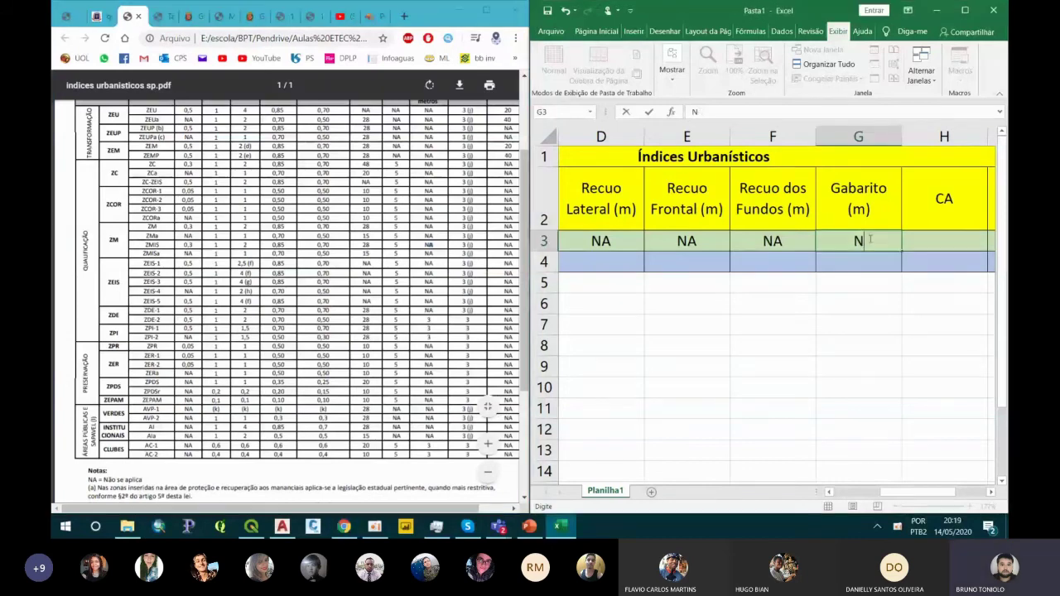
pyautogui.write('A')
pyautogui.click(854, 324)
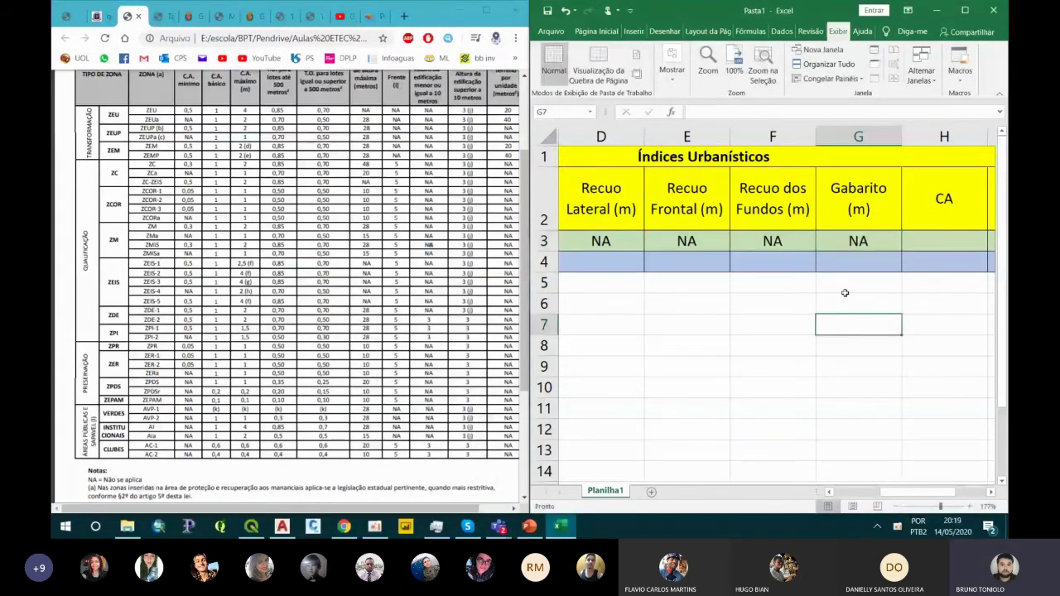
# Look up the basic C.A. for zone ZER-1 in the PDF and enter 1 as the CA in the Tabelado (Lei) row.
pyautogui.hscroll(2, 845, 293)
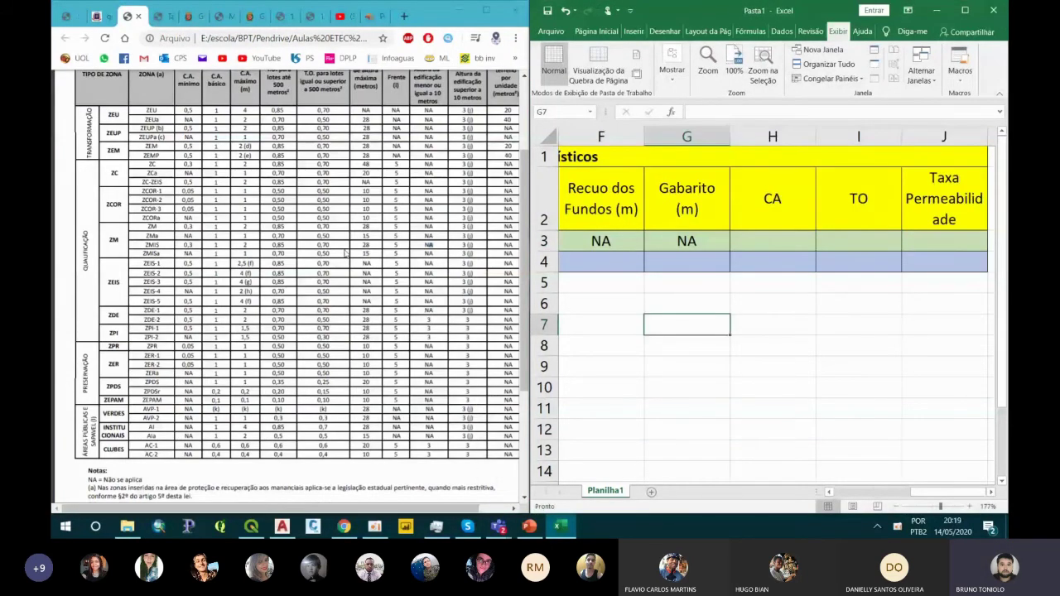
pyautogui.scroll(3, 223, 245)
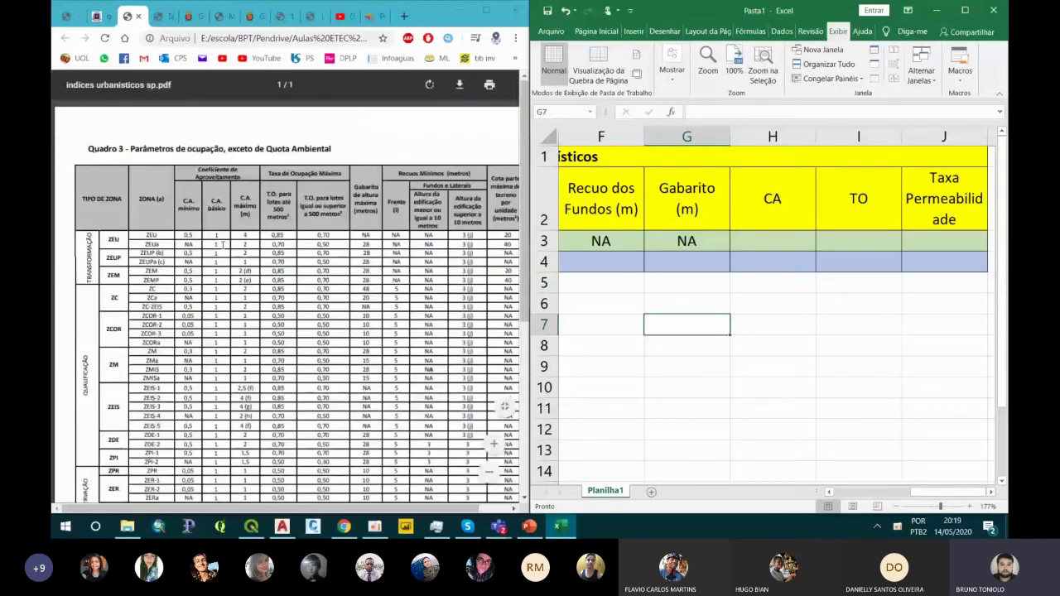
pyautogui.click(223, 244)
pyautogui.scroll(-1, 252, 224)
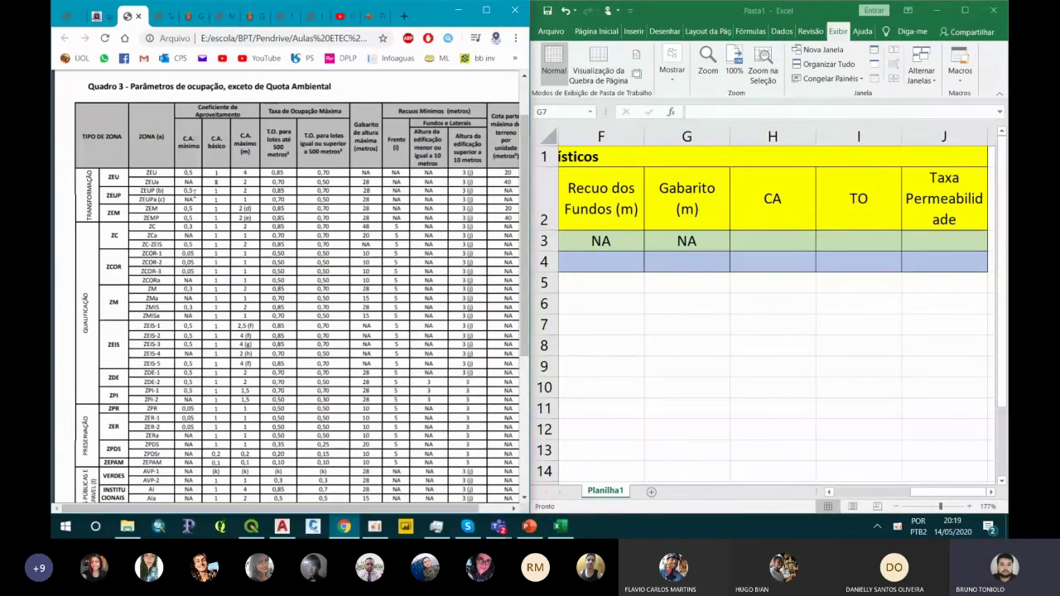
pyautogui.scroll(-3, 191, 191)
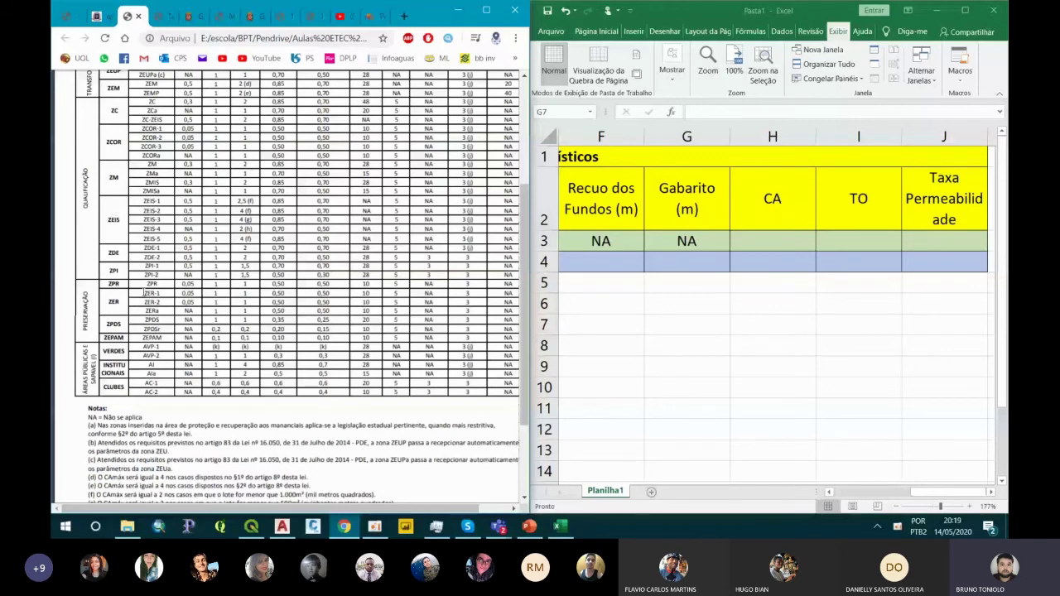
pyautogui.moveTo(144, 293); pyautogui.dragTo(231, 292)
pyautogui.scroll(1, 220, 291)
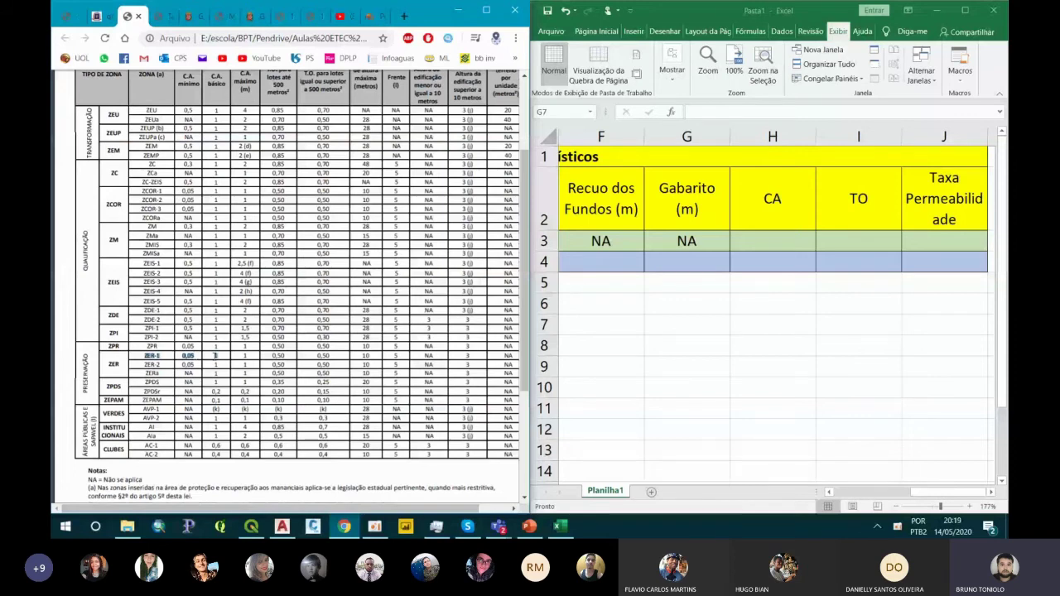
pyautogui.click(762, 240)
pyautogui.write('1')
pyautogui.press('Return')
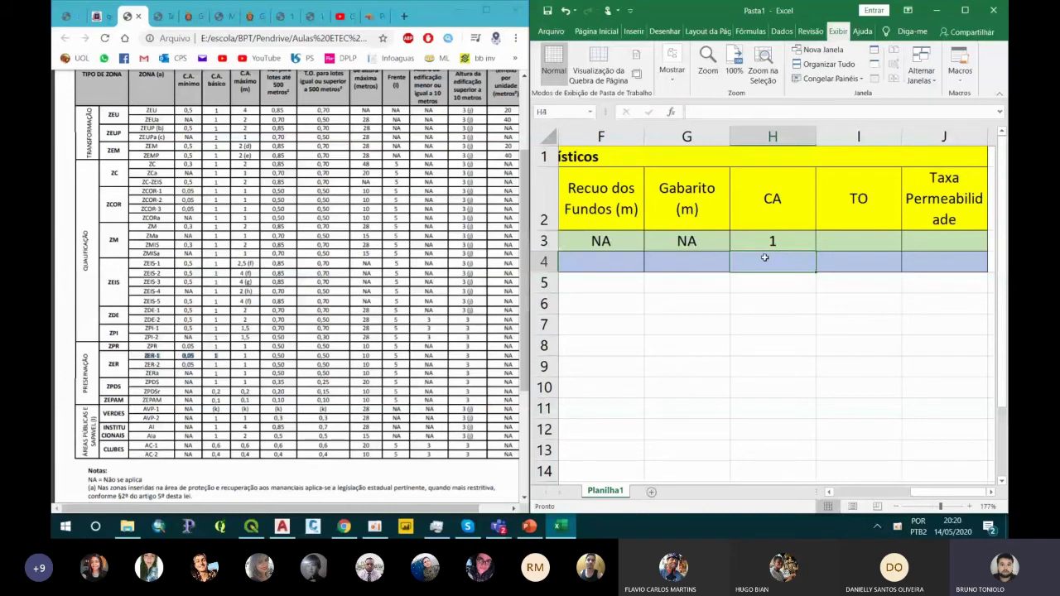
# Look up the maximum T.O. for zone ZER-1 in the PDF and enter 0,5 as the TO in the Tabelado (Lei) row.
pyautogui.press('Up')
pyautogui.press('Right')
pyautogui.scroll(1, 238, 226)
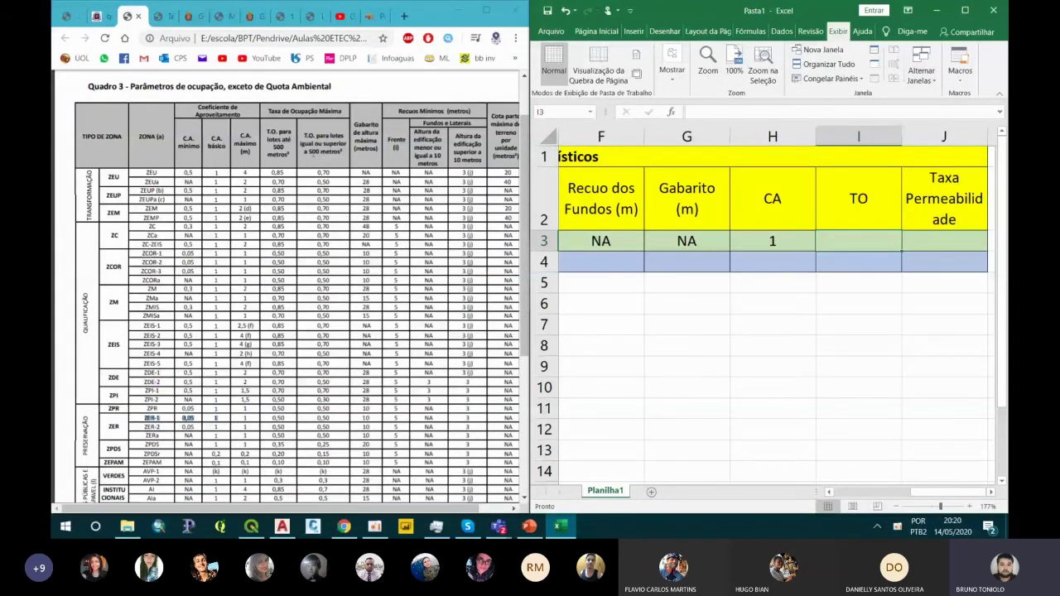
pyautogui.scroll(-2, 278, 365)
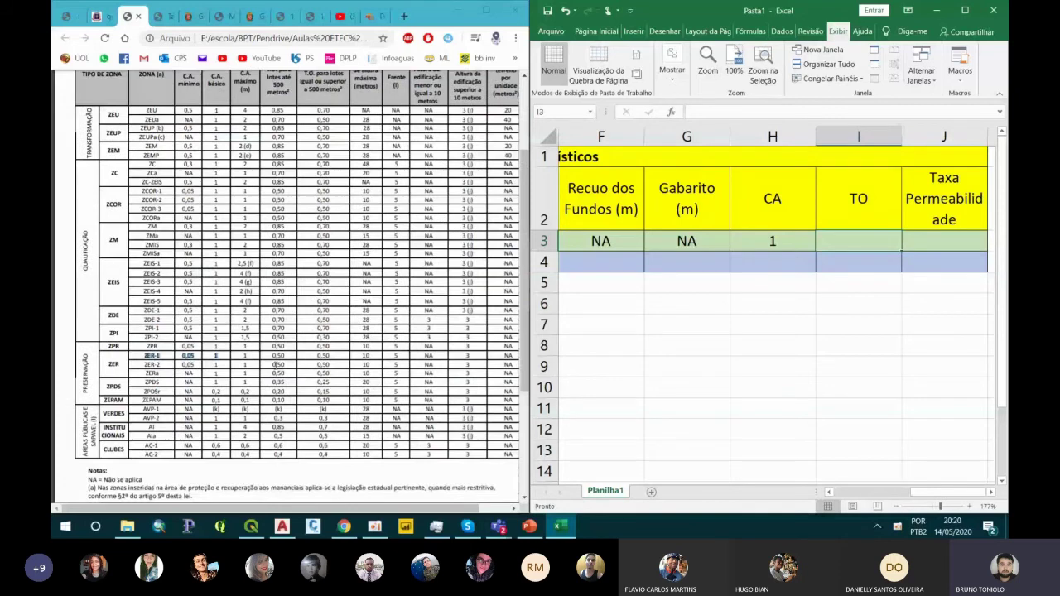
pyautogui.click(279, 363)
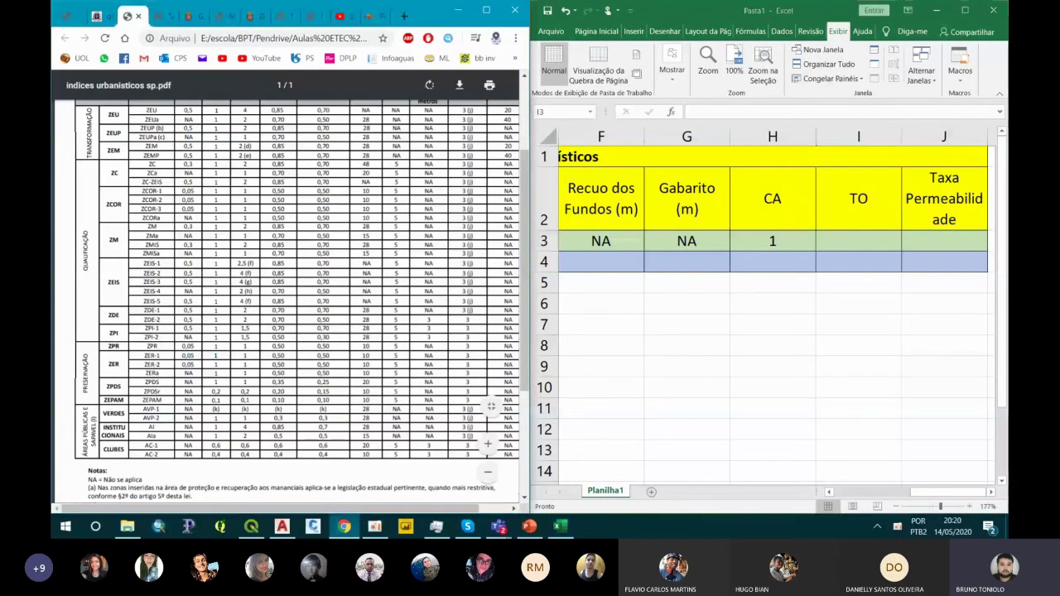
pyautogui.click(844, 238)
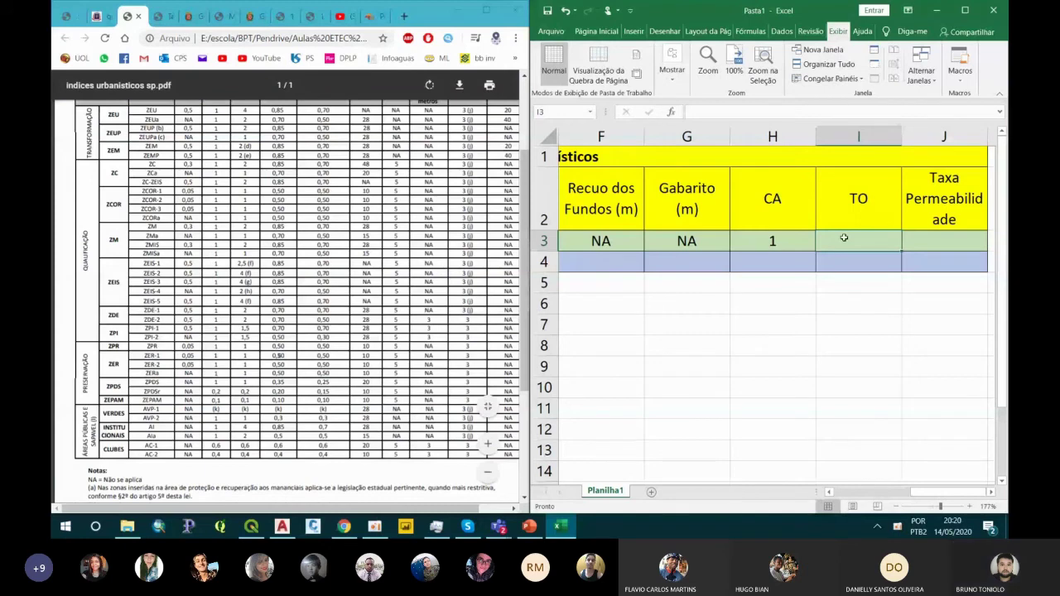
pyautogui.write('0,5')
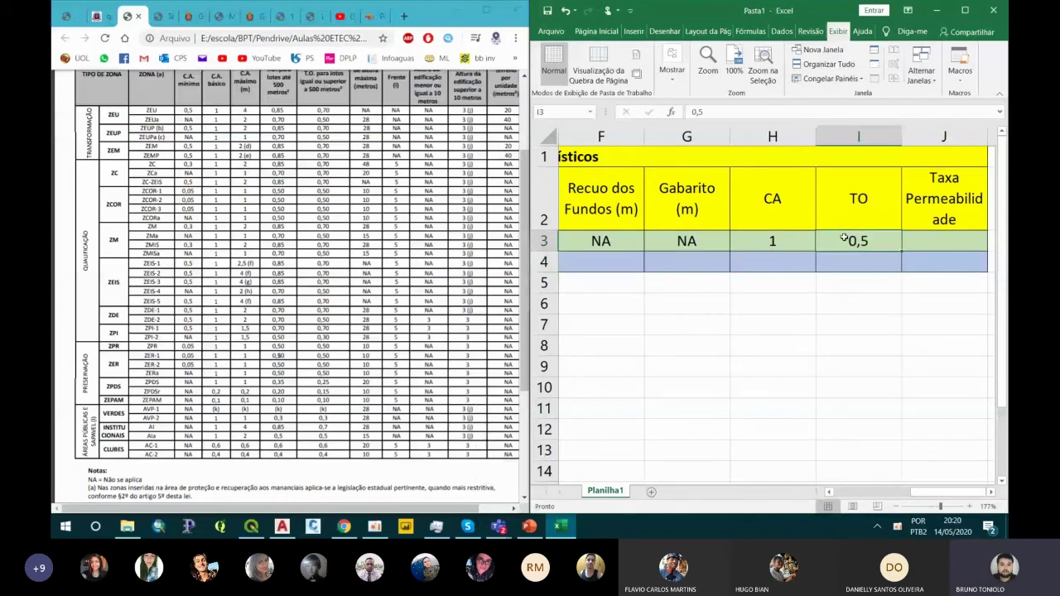
# Consult the minimum permeability column in the Franco da Rocha indices PDF and enter 0,25 as the Taxa Permeabilidade in the Tabelado (Lei) row.
pyautogui.click(72, 116)
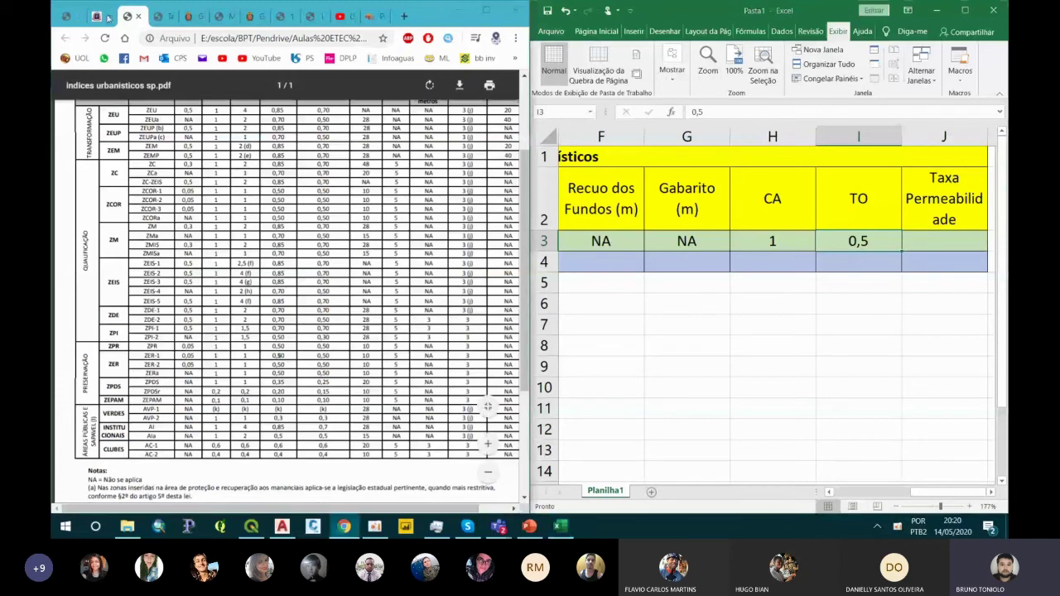
pyautogui.click(108, 16)
pyautogui.moveTo(328, 511); pyautogui.dragTo(455, 513)
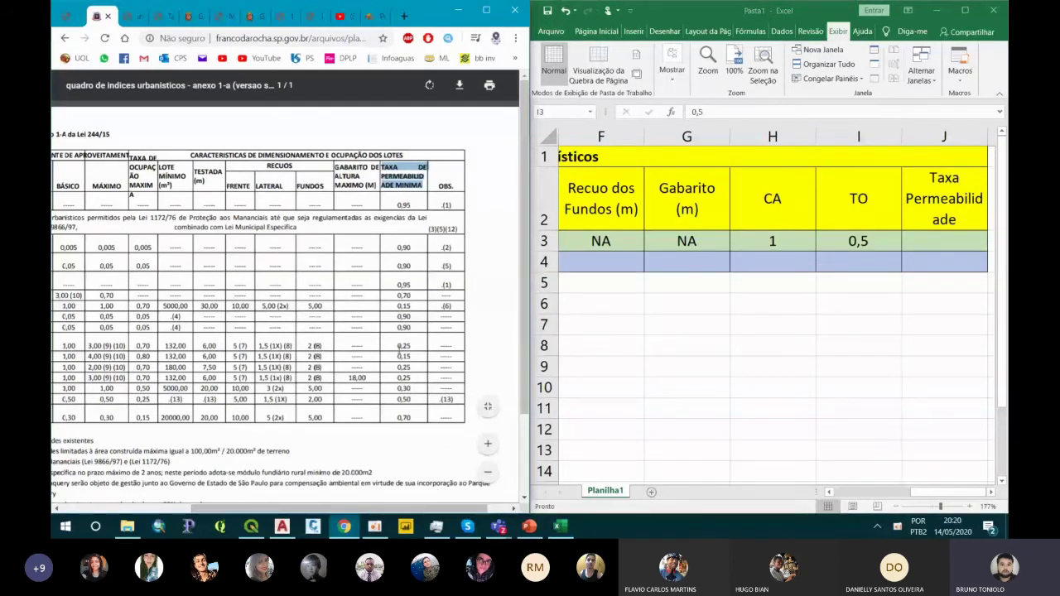
pyautogui.click(929, 243)
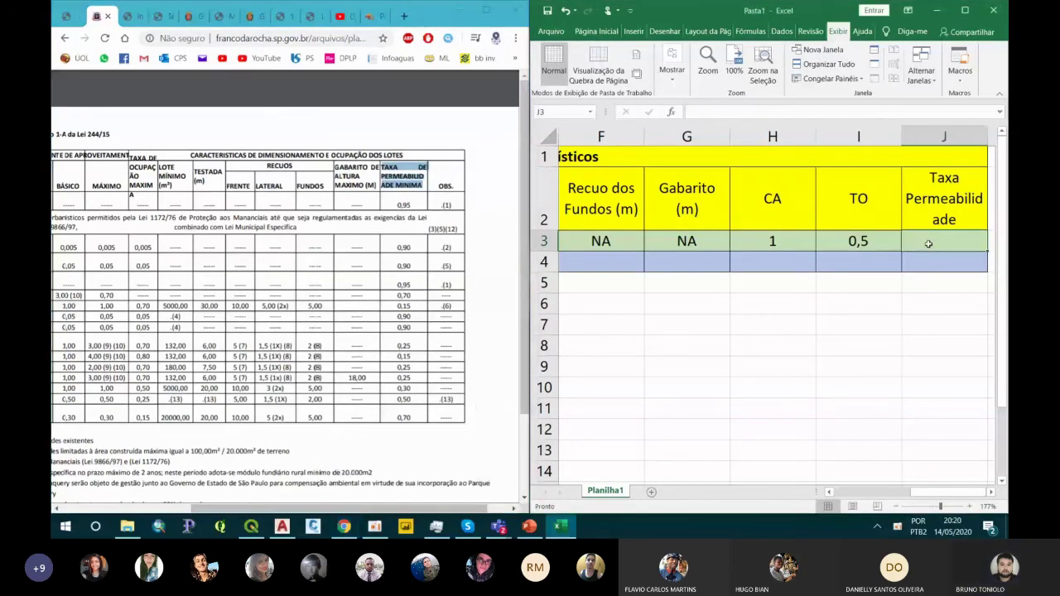
pyautogui.write('0,25')
pyautogui.press('Return')
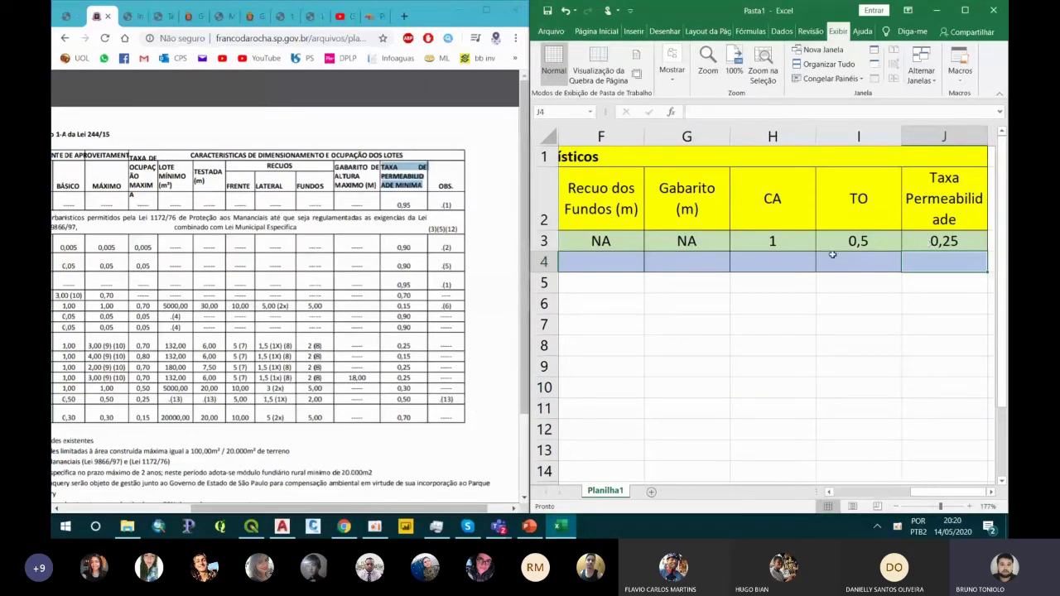
# Switch to the Arquitetura.dwg drawing in AutoCAD and examine the lot's width dimension above the Quintal on the site plan.
pyautogui.moveTo(920, 492); pyautogui.dragTo(855, 481)
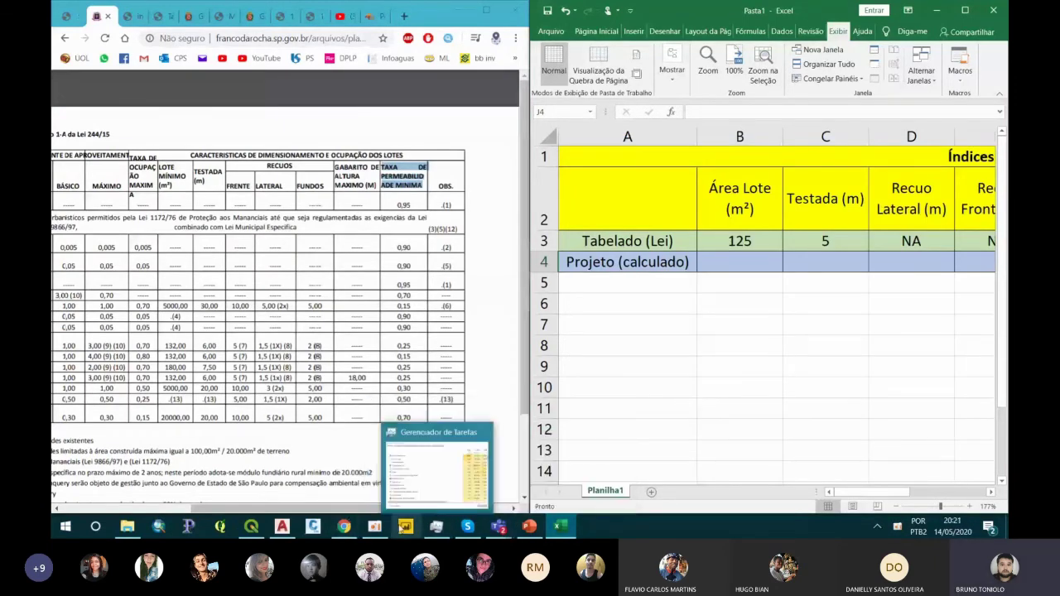
pyautogui.click(281, 527)
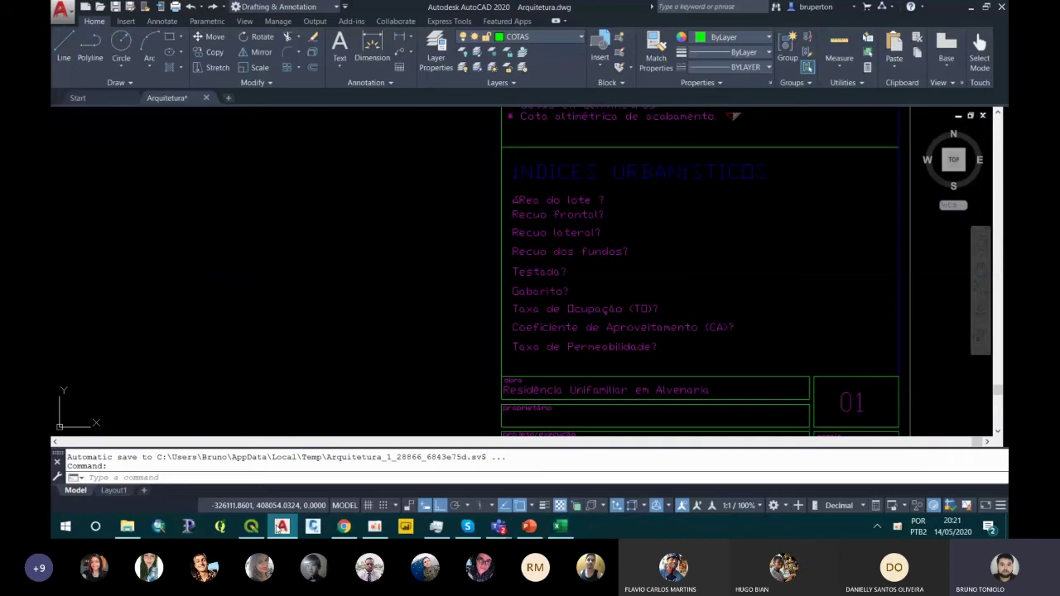
pyautogui.middleClick(440, 262)
pyautogui.middleClick(439, 262)
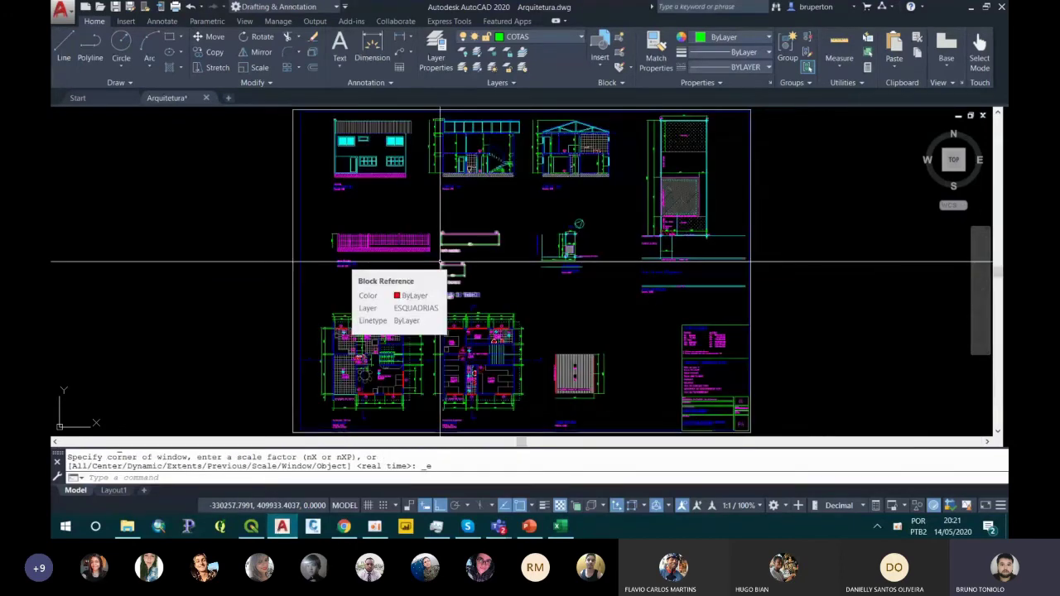
pyautogui.scroll(8, 565, 196)
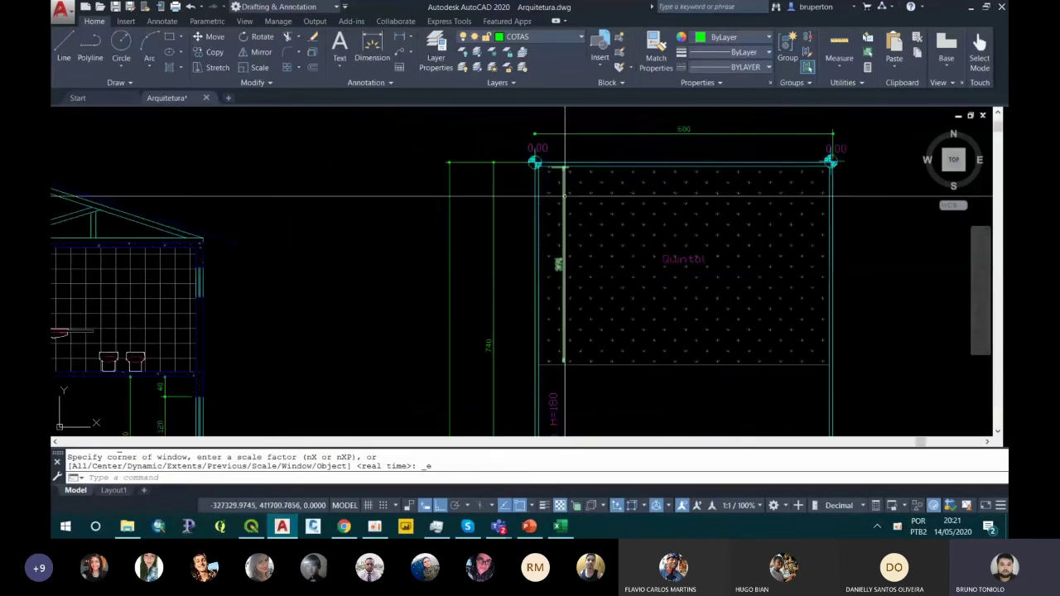
pyautogui.scroll(2, 565, 196)
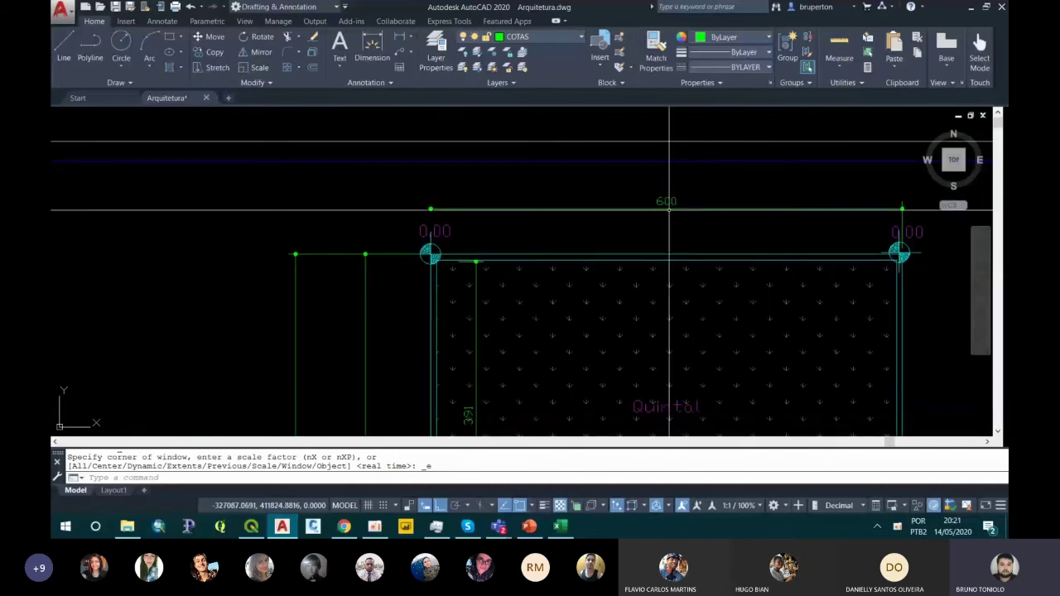
pyautogui.scroll(-2, 650, 190)
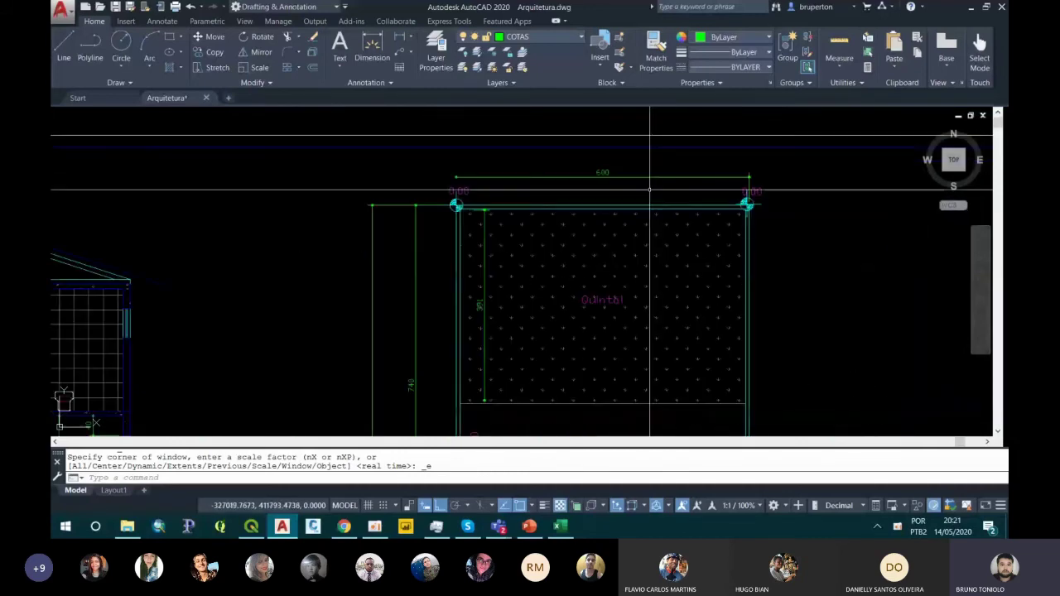
pyautogui.scroll(-3, 649, 190)
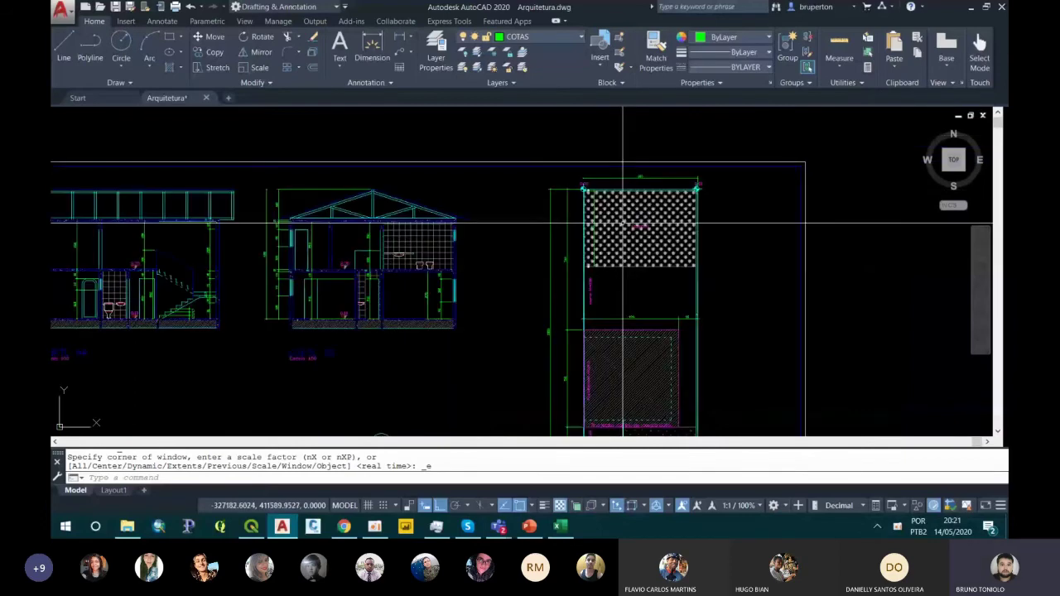
pyautogui.scroll(5, 623, 222)
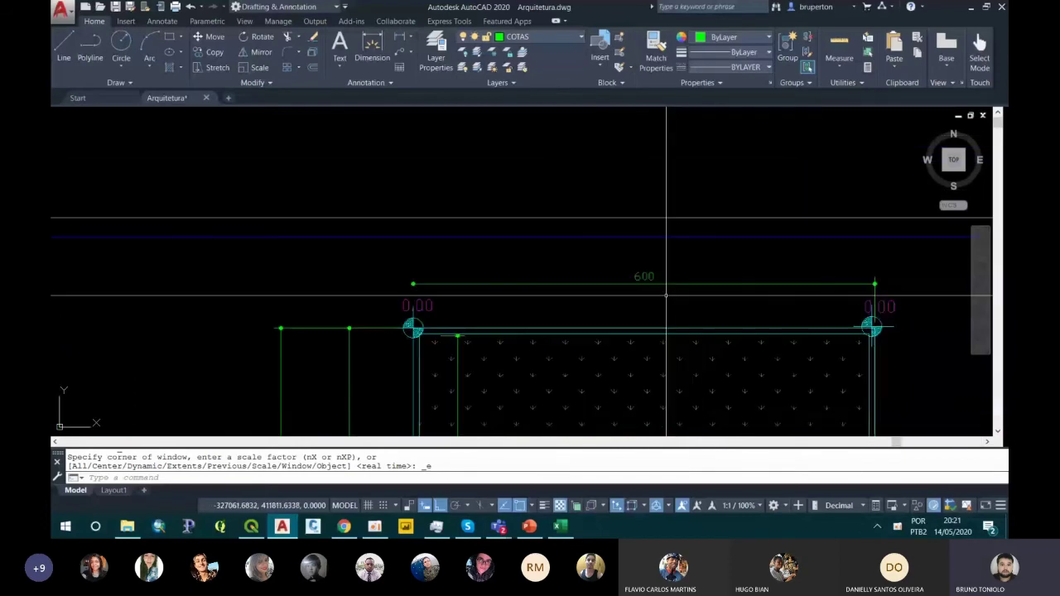
pyautogui.scroll(-2, 666, 294)
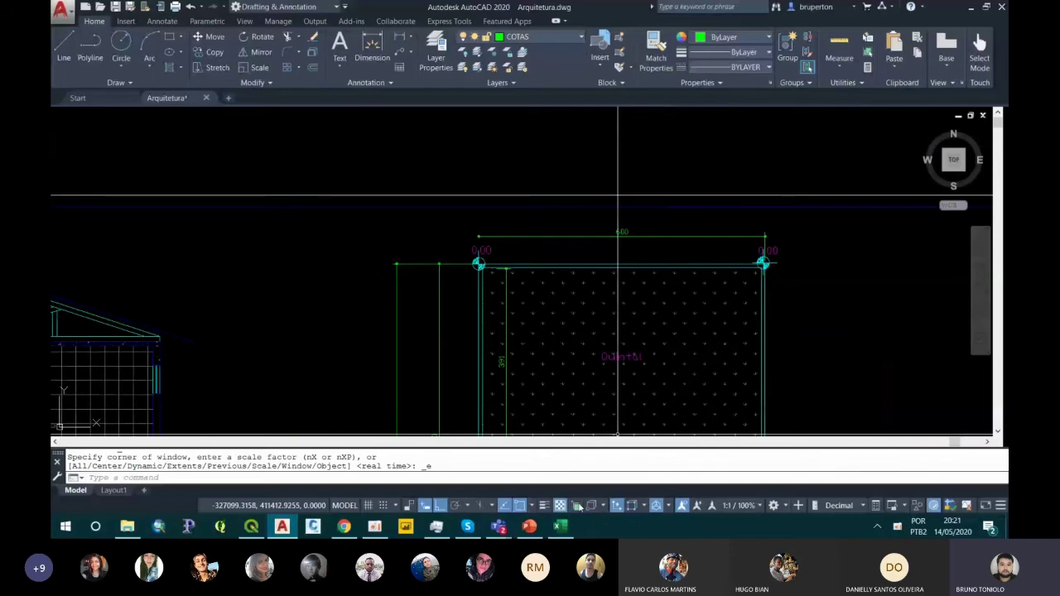
# Return to the Excel sheet and enter 6 as the Testada in the Projeto (calculado) row.
pyautogui.hotkey('alt', 'Tab')
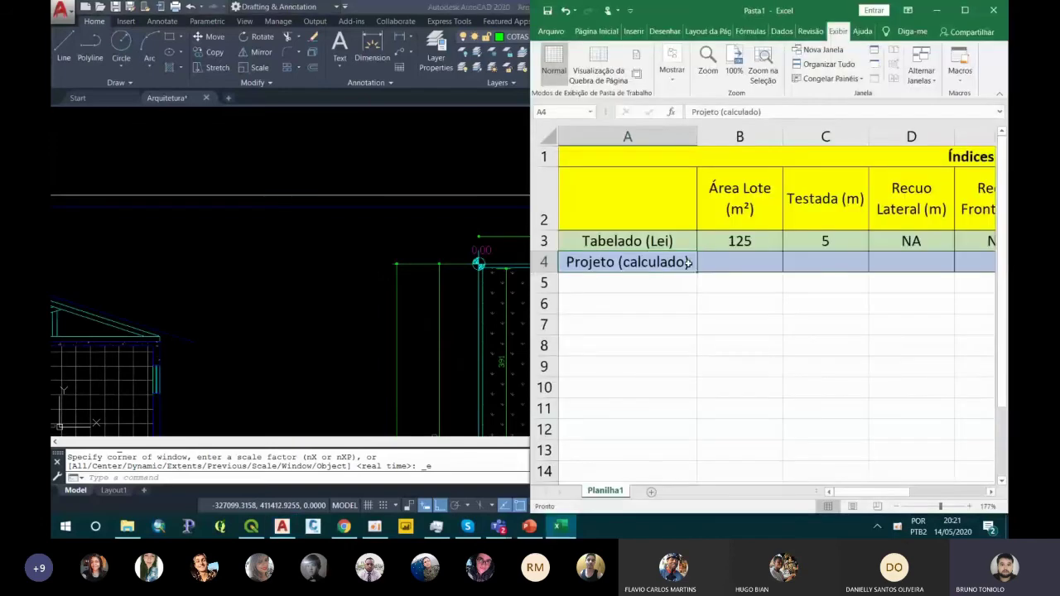
pyautogui.click(792, 262)
pyautogui.write('6')
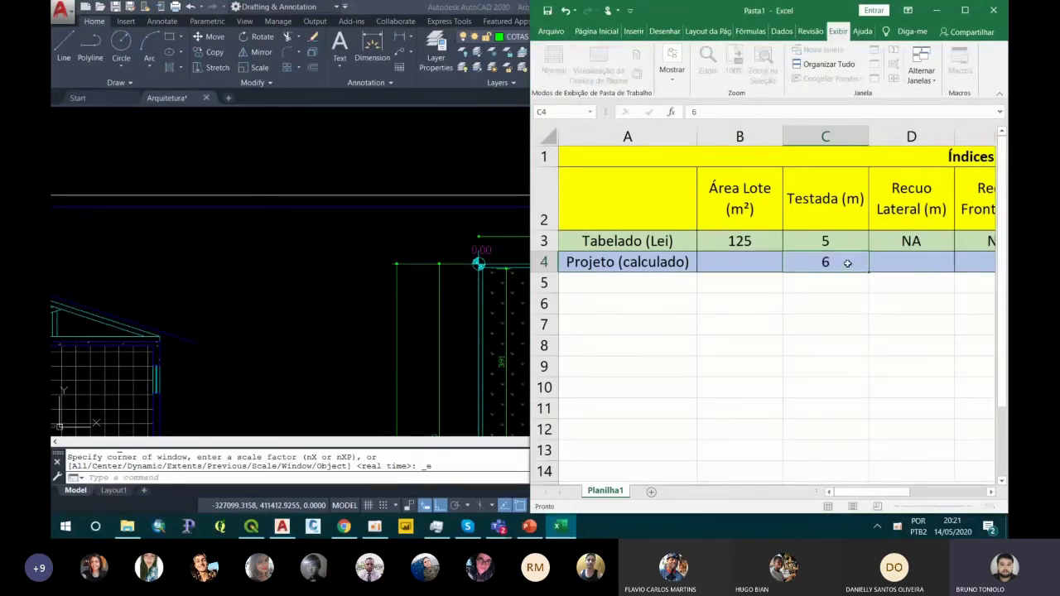
pyautogui.press('Return')
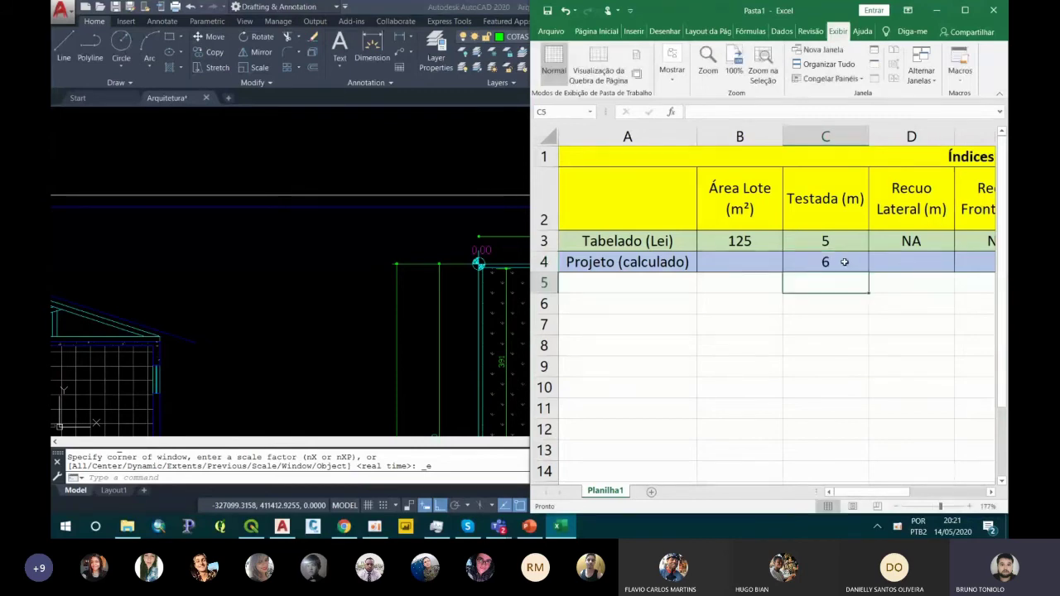
# Check the lot's overall depth on the AutoCAD site plan and multiply 6 by 15 in the Windows Calculator.
pyautogui.click(468, 265)
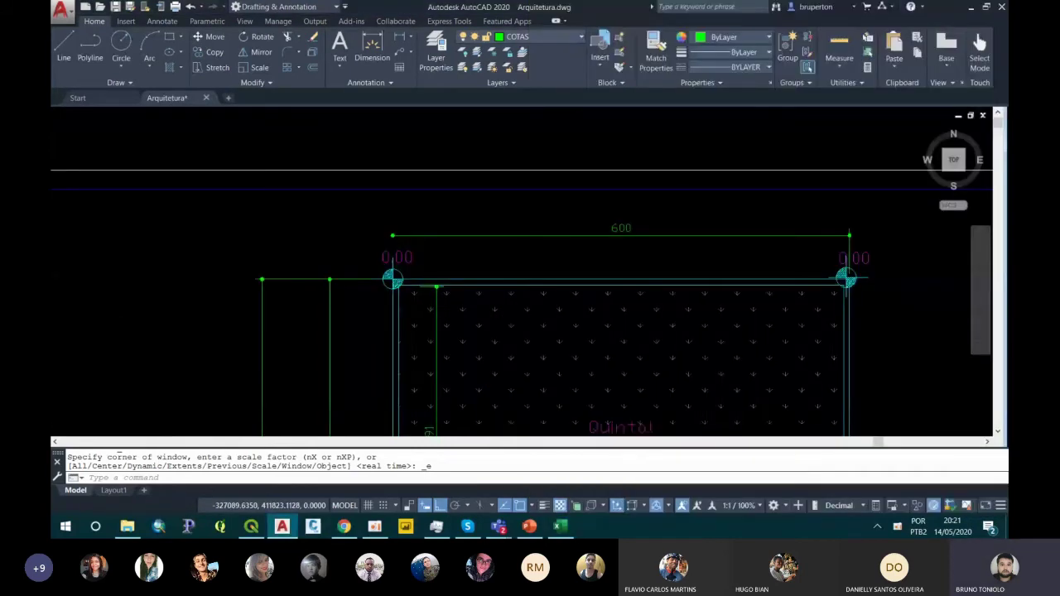
pyautogui.click(472, 440)
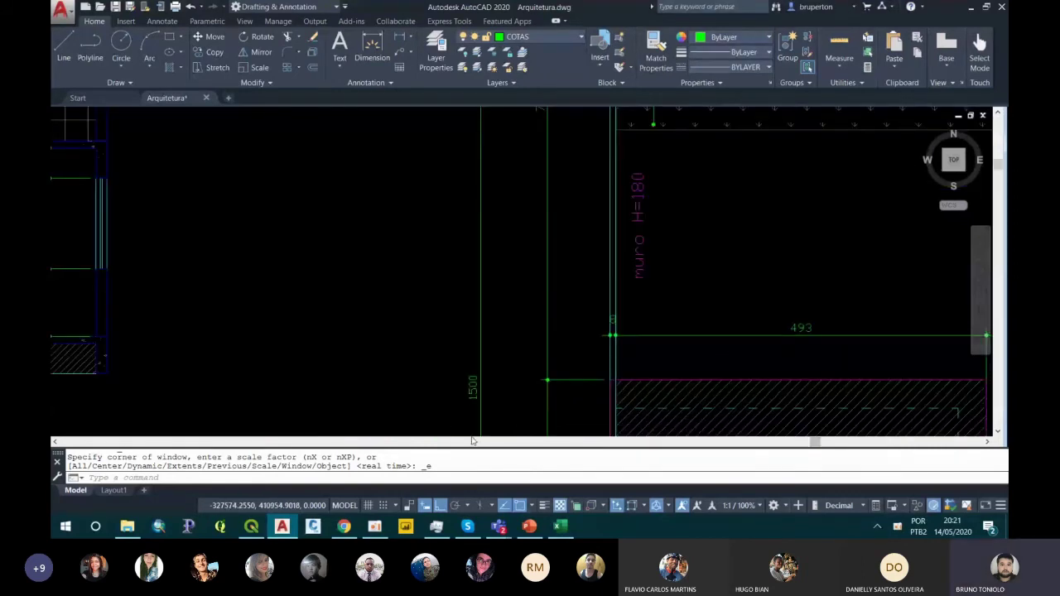
pyautogui.scroll(4, 472, 441)
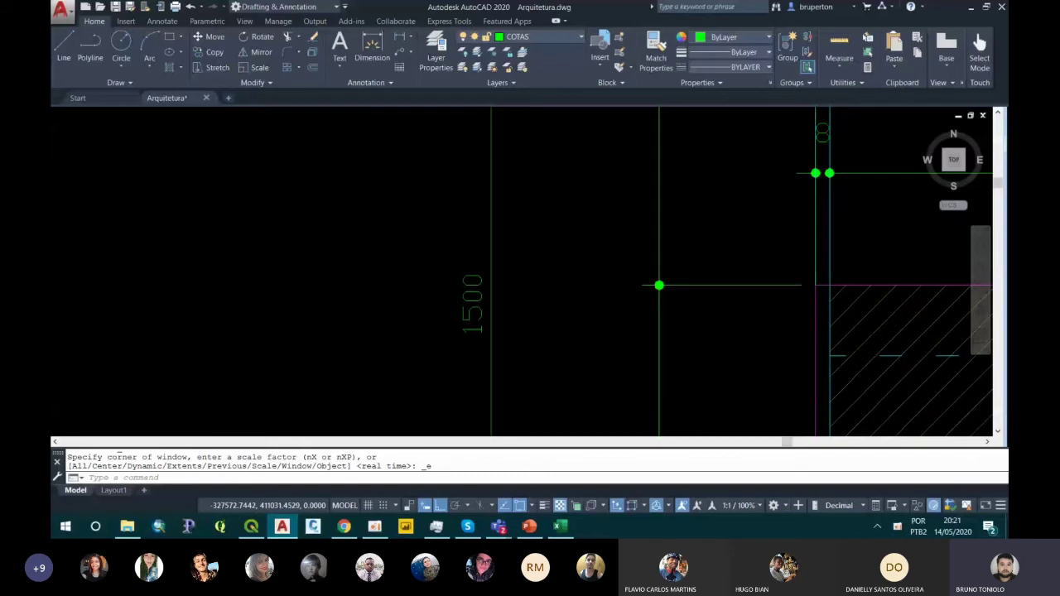
pyautogui.click(65, 526)
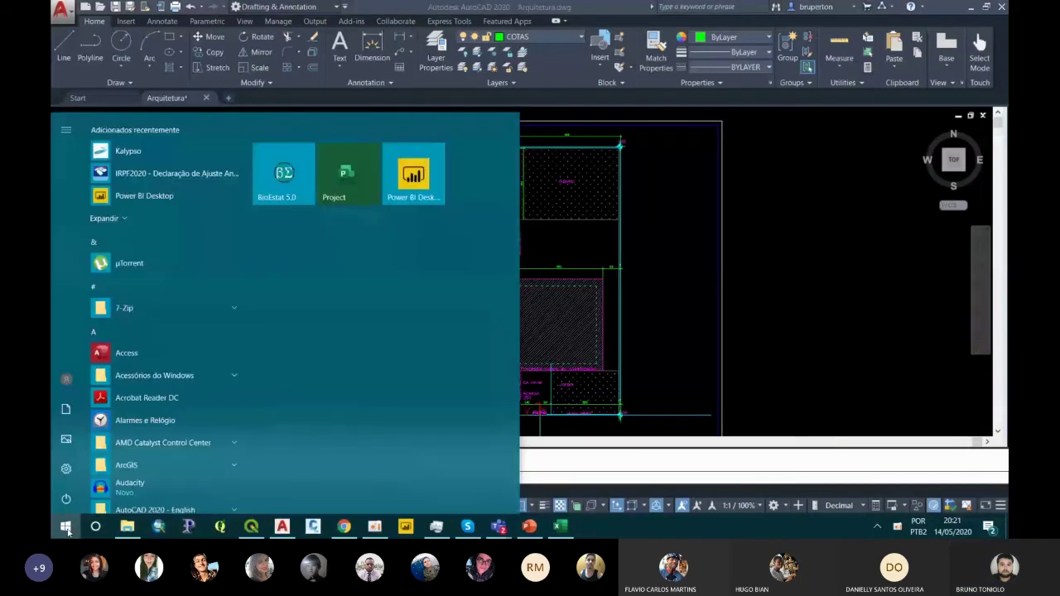
pyautogui.write('c')
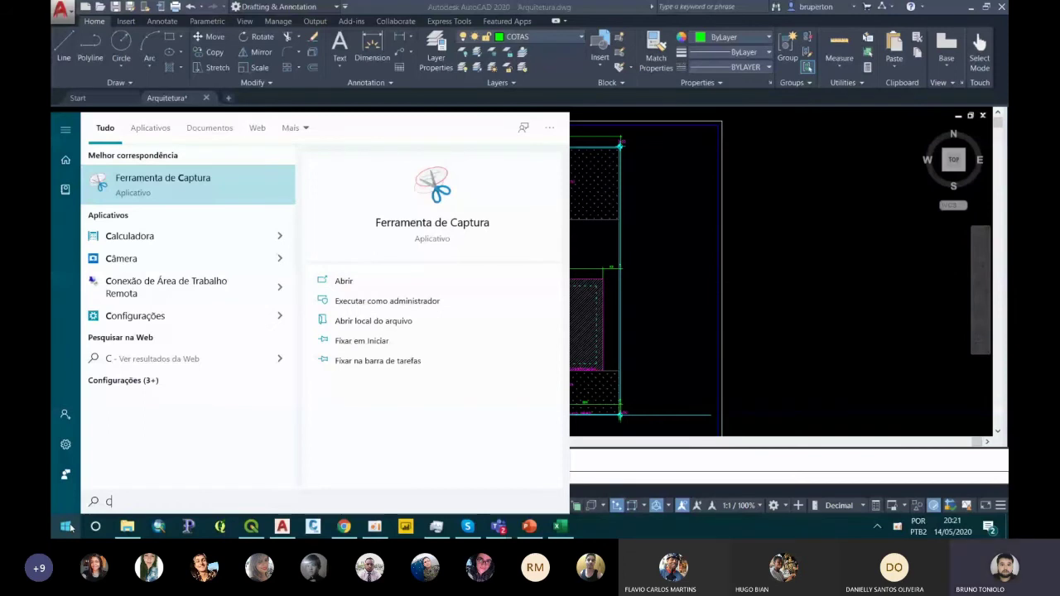
pyautogui.click(129, 236)
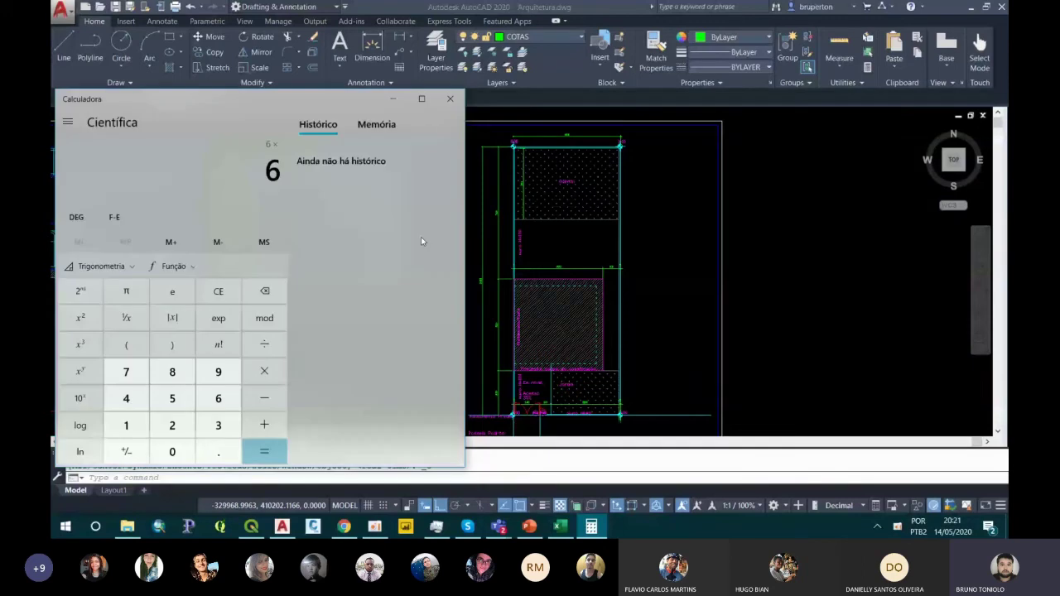
pyautogui.write('15')
pyautogui.press('Return')
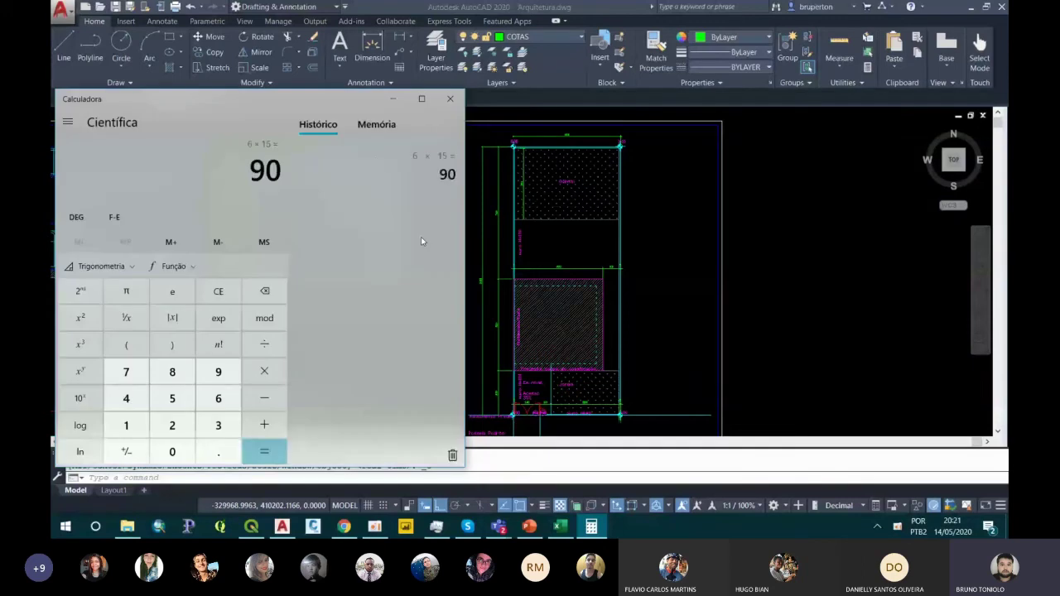
# Switch back to the Excel sheet and enter 90 as the Área Lote in the Projeto (calculado) row.
pyautogui.click(582, 304)
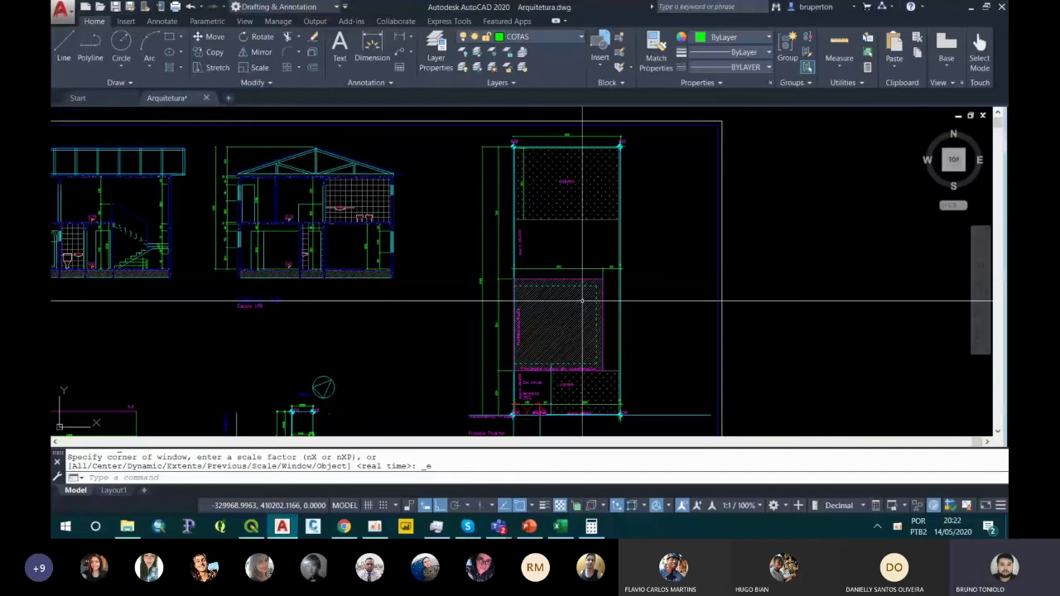
pyautogui.hotkey('alt', 'Tab')
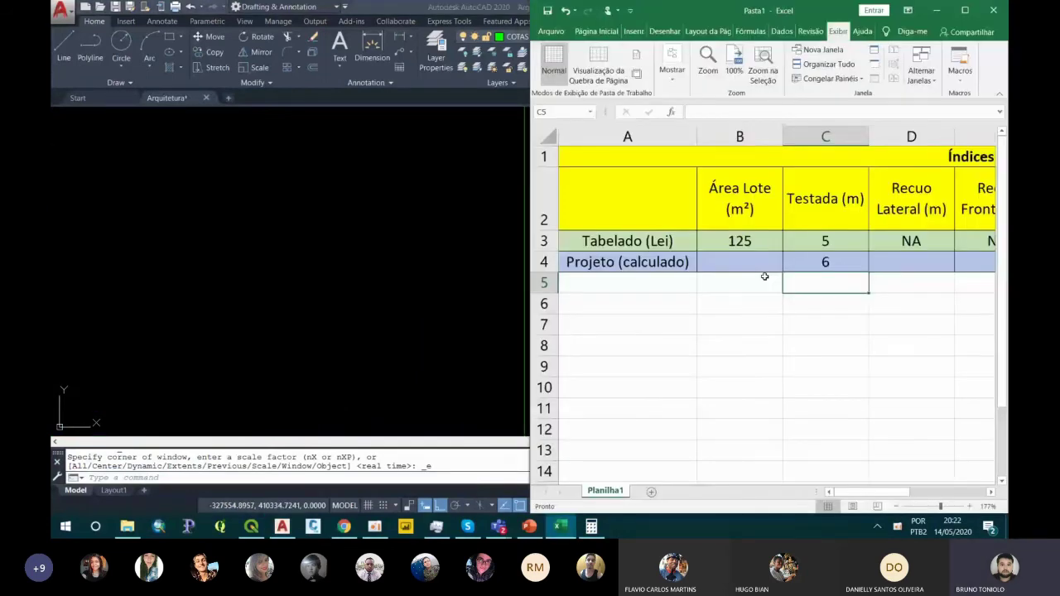
pyautogui.click(748, 261)
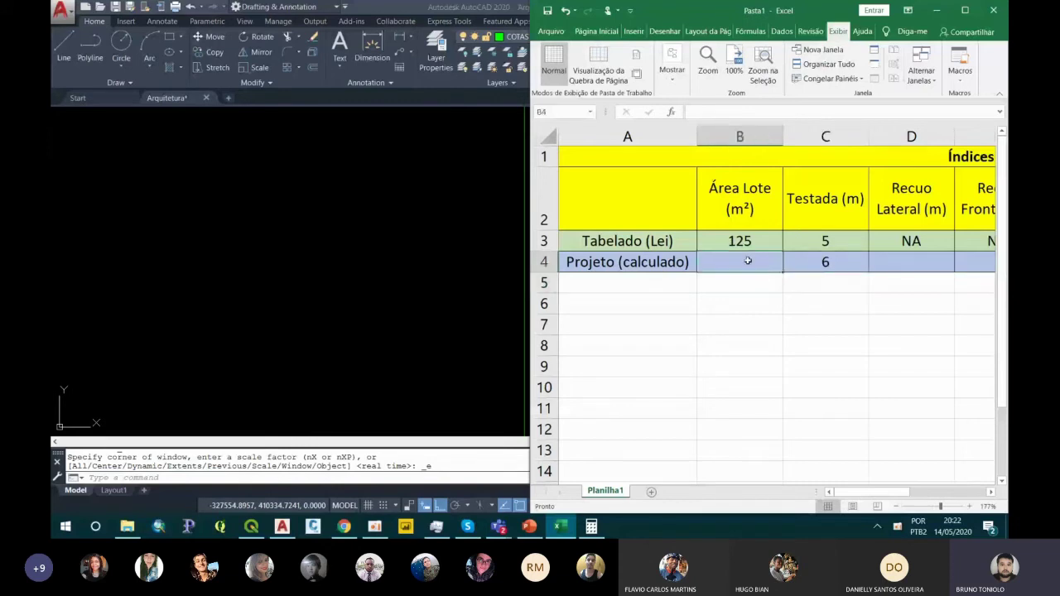
pyautogui.write('90')
pyautogui.press('Return')
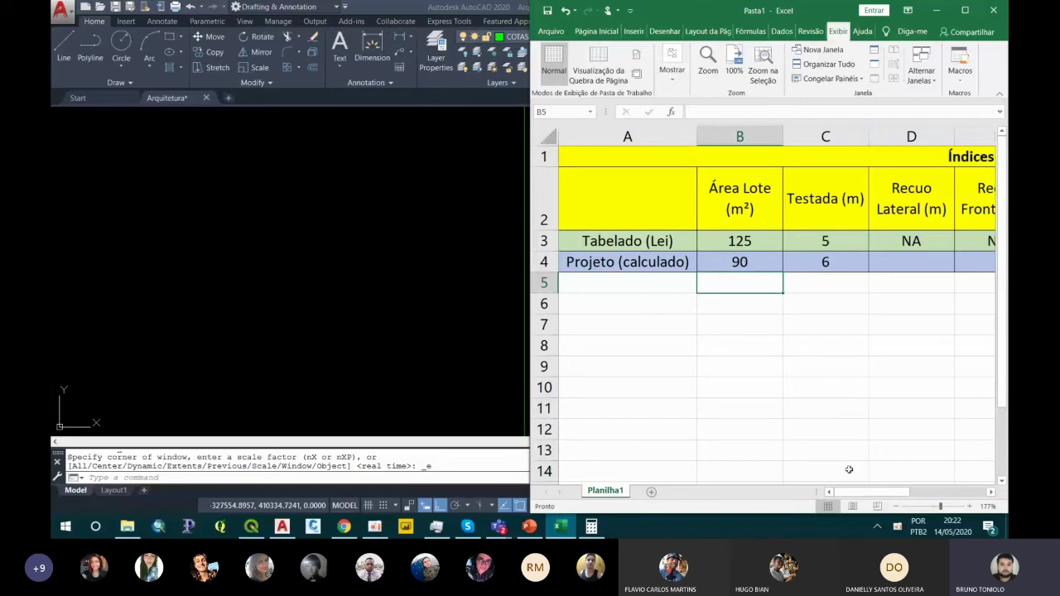
# Select the Recuo Lateral cell in the Projeto (calculado) row and examine the hatched building's side gap on the AutoCAD site plan.
pyautogui.moveTo(866, 492); pyautogui.dragTo(878, 495)
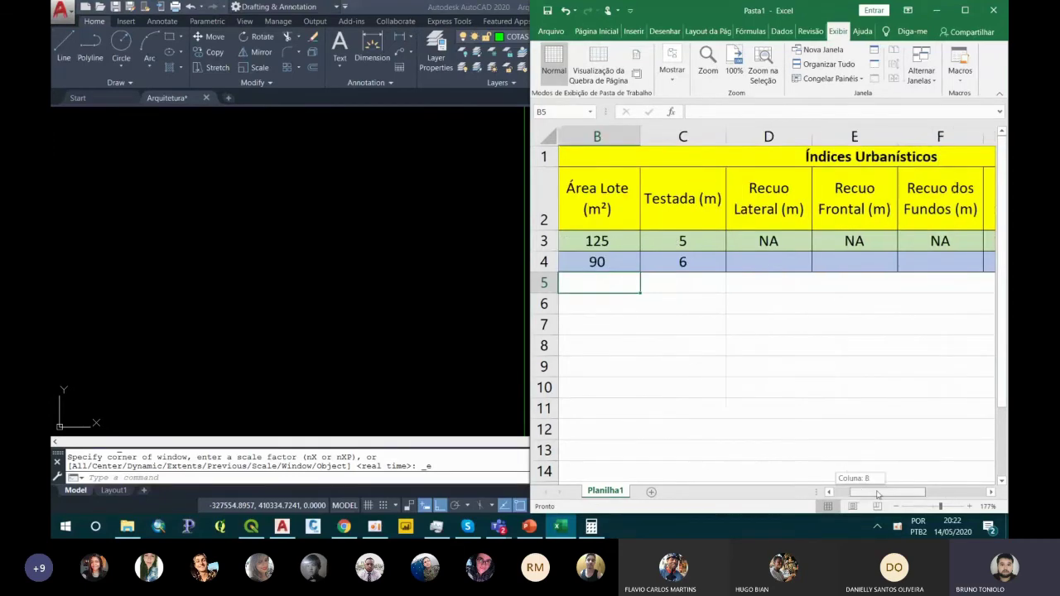
pyautogui.click(772, 264)
pyautogui.click(362, 287)
pyautogui.scroll(-4, 362, 286)
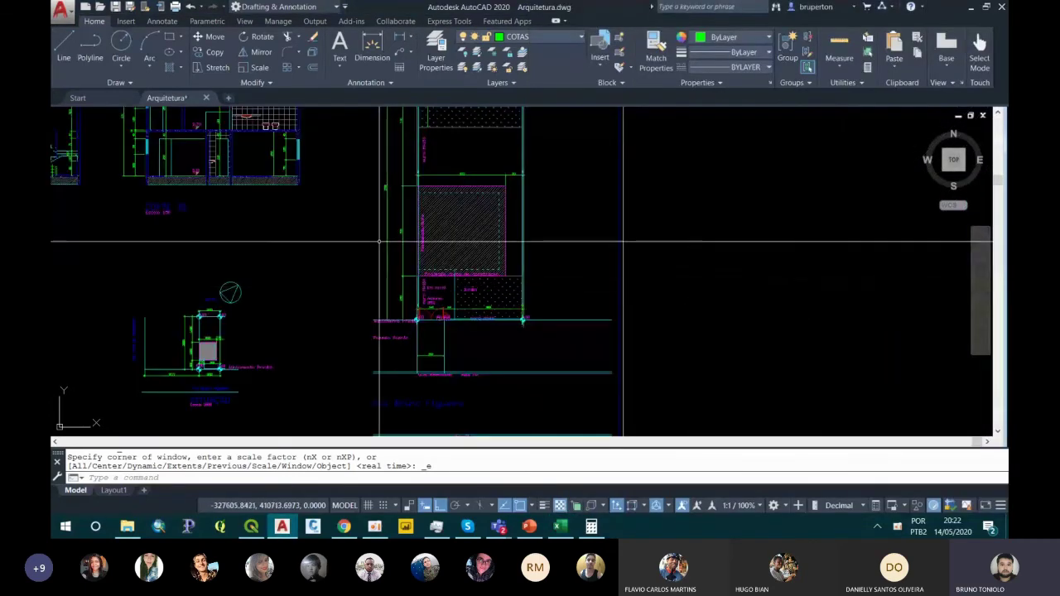
pyautogui.scroll(6, 455, 207)
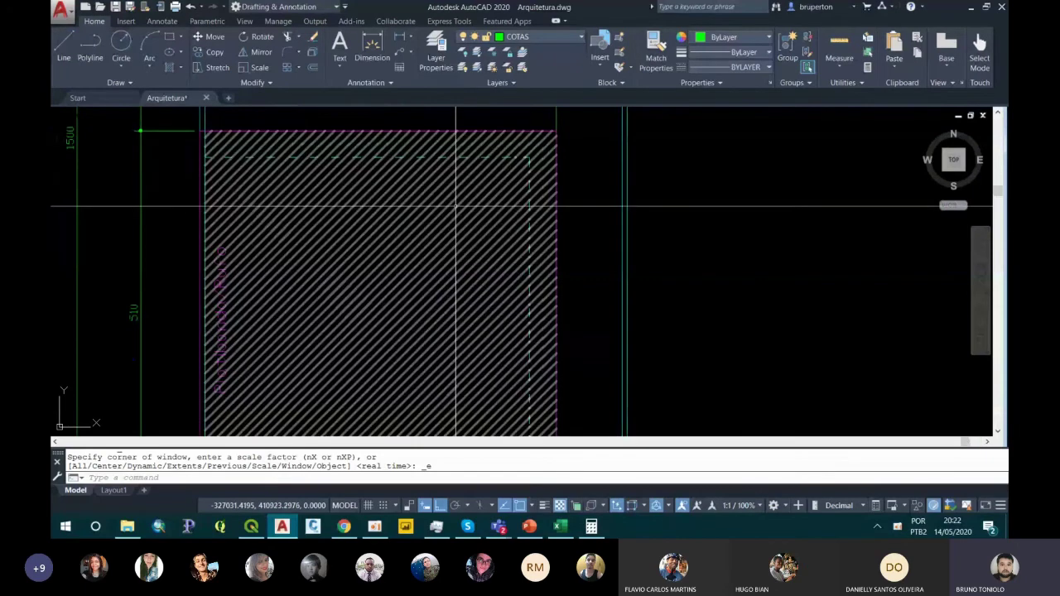
pyautogui.scroll(-4, 526, 241)
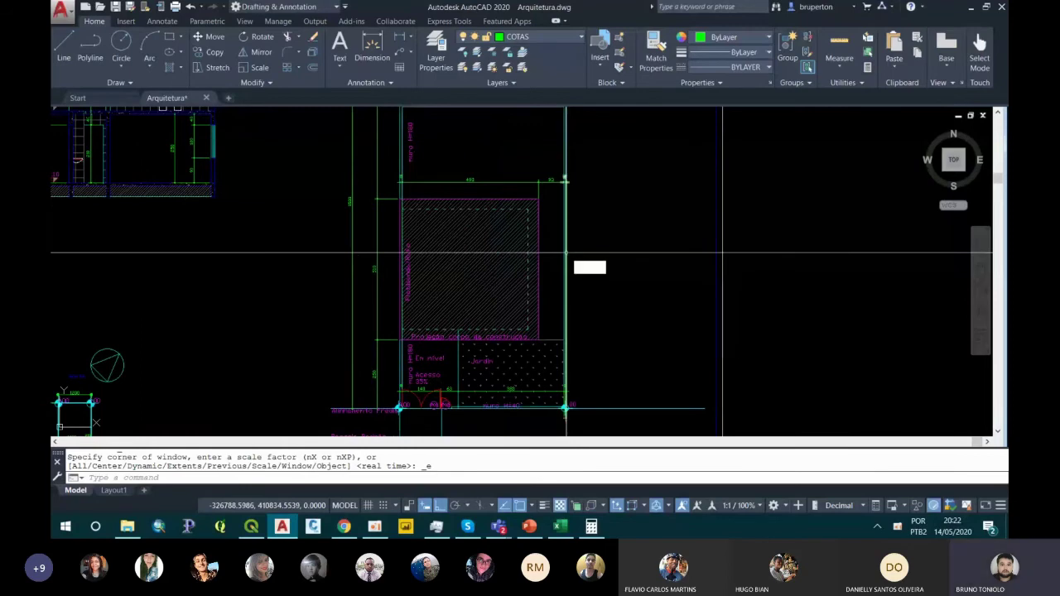
# Quick-measure the side gap between the building's upper corner and the boundary wall with object snap turned on.
pyautogui.scroll(10, 542, 198)
pyautogui.click(839, 49)
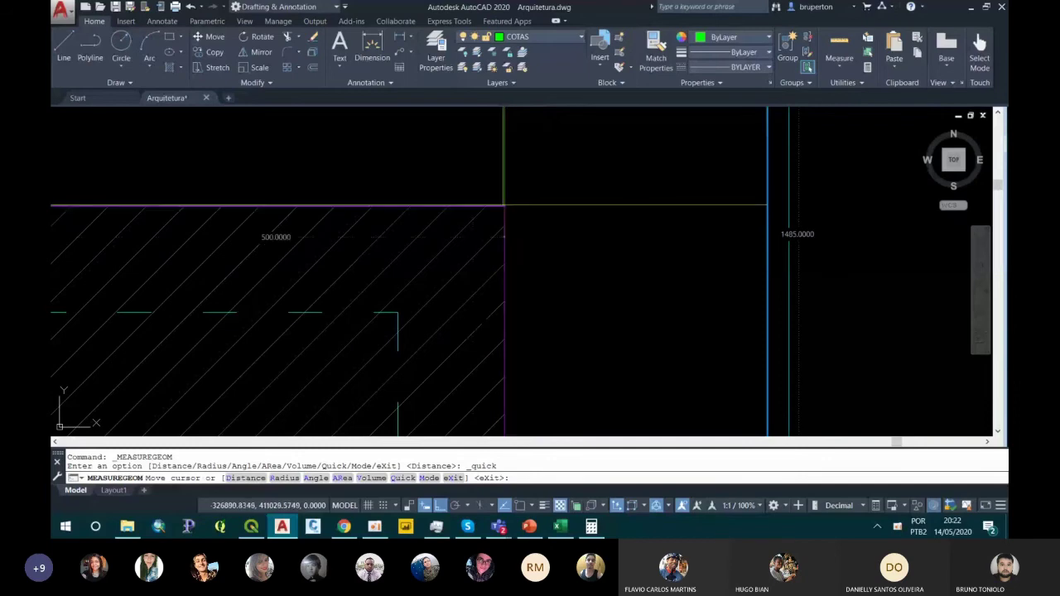
pyautogui.click(520, 506)
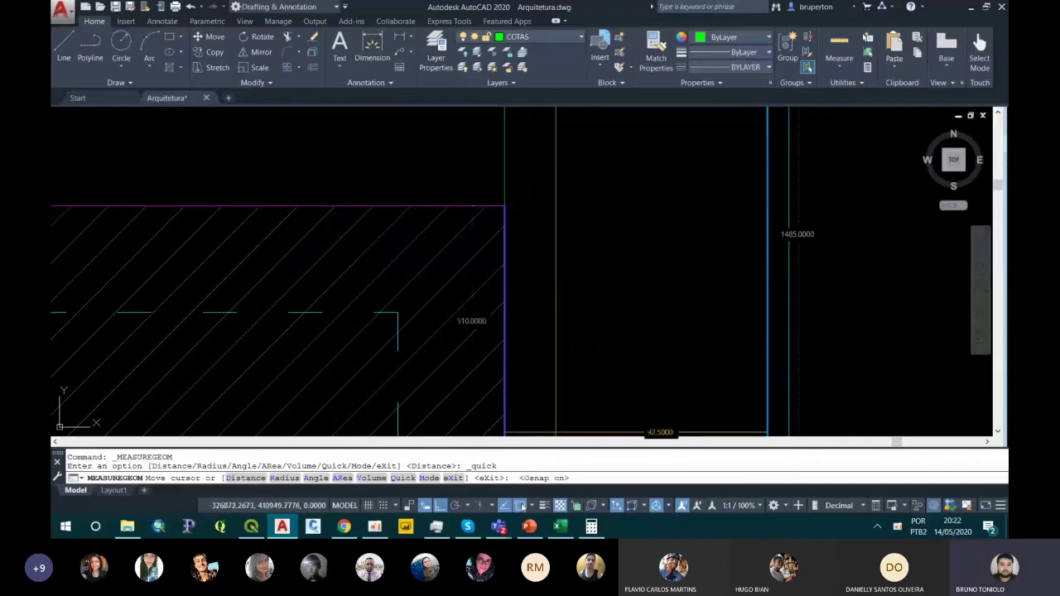
pyautogui.scroll(-4, 503, 206)
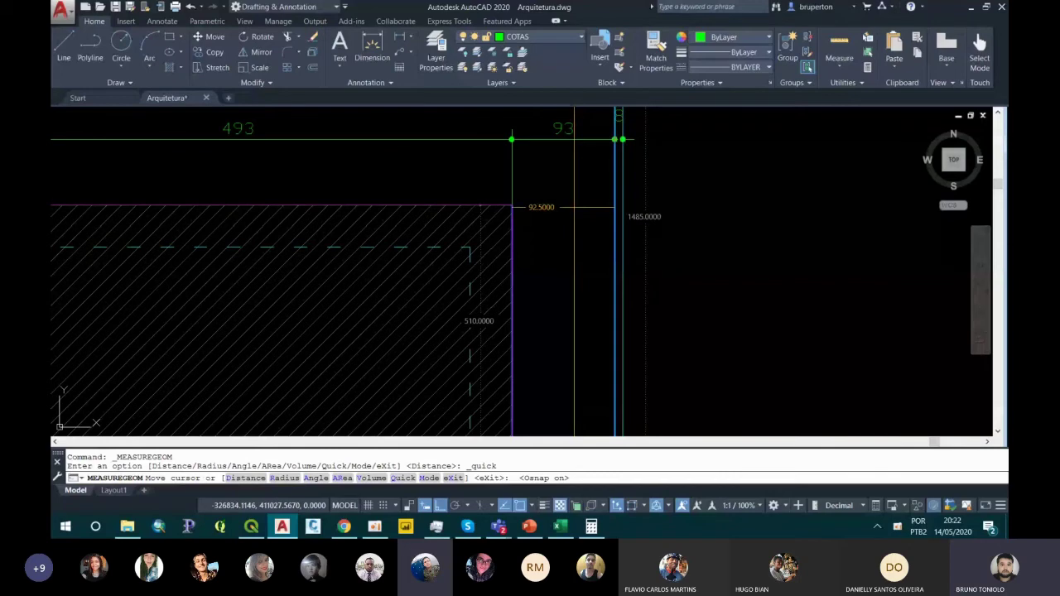
pyautogui.press('Escape')
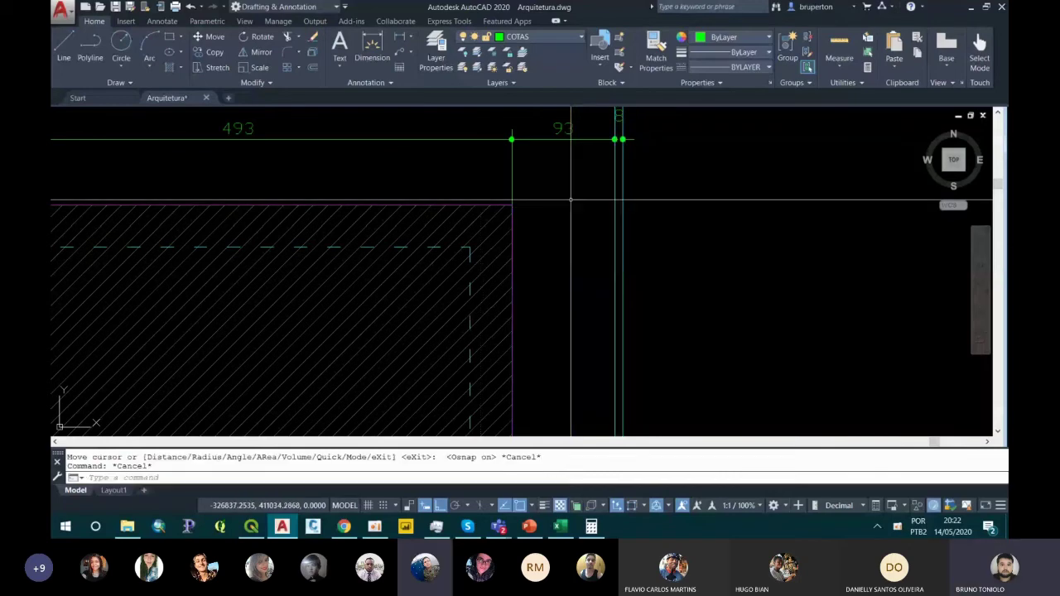
# Measure the distance from the building's upper corner perpendicular to the inner face of the side boundary wall.
pyautogui.click(839, 64)
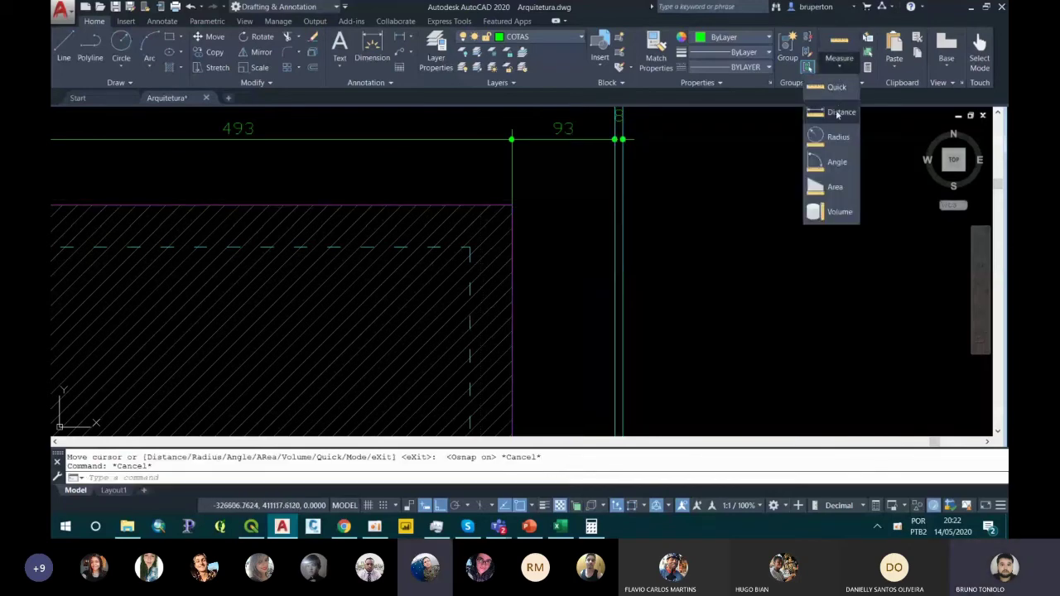
pyautogui.click(841, 112)
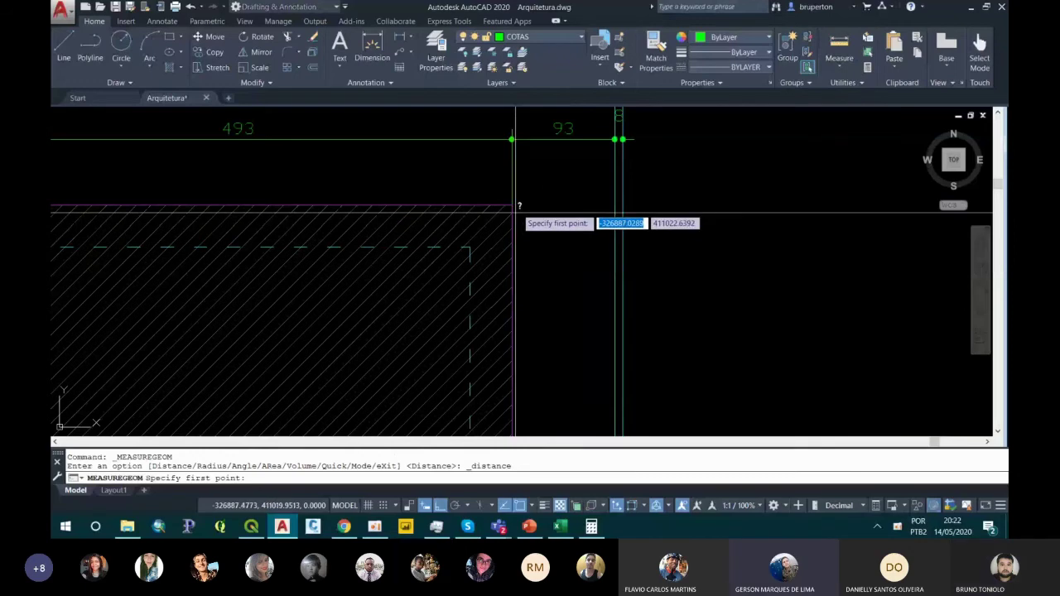
pyautogui.click(515, 212)
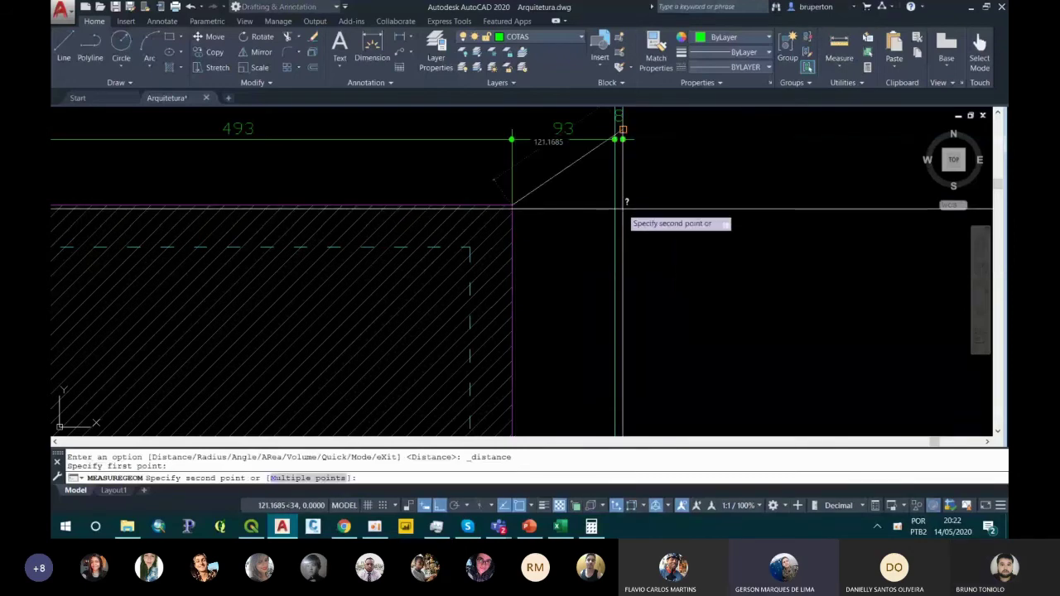
pyautogui.write('per')
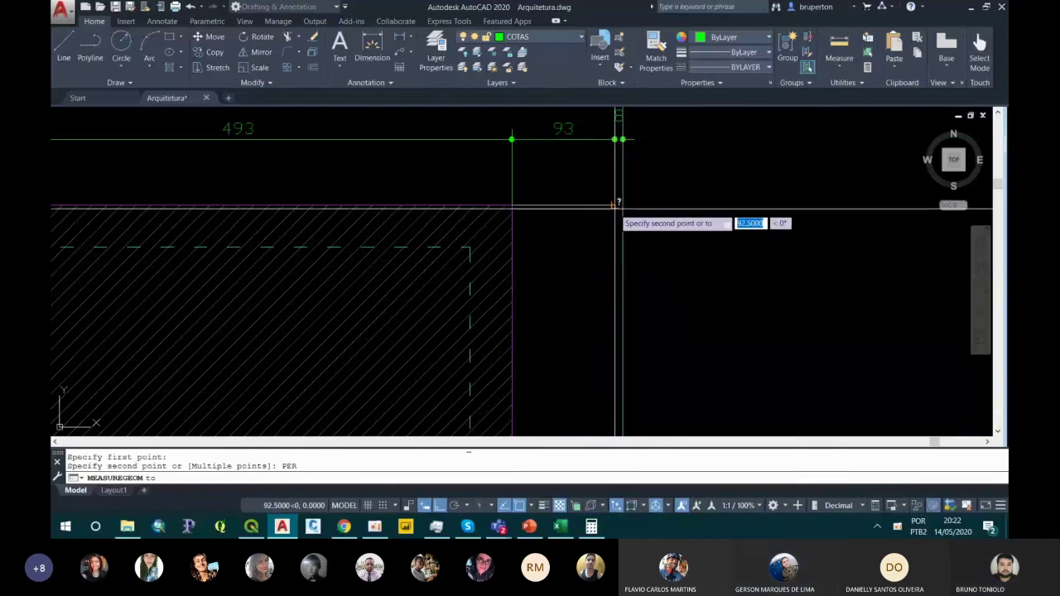
pyautogui.press('Return')
pyautogui.rightClick(616, 214)
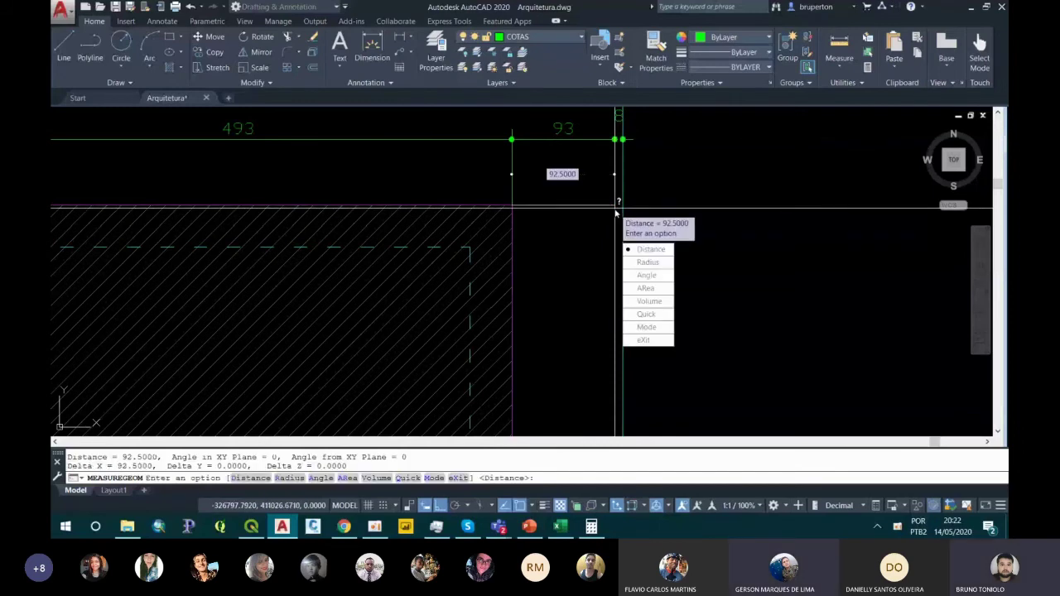
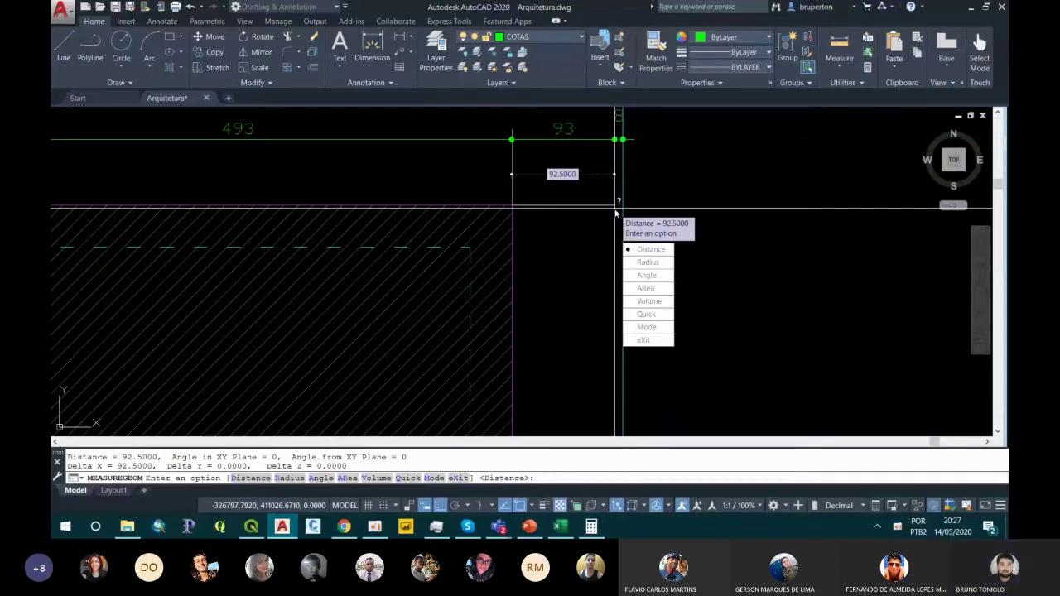
pyautogui.press('Escape')
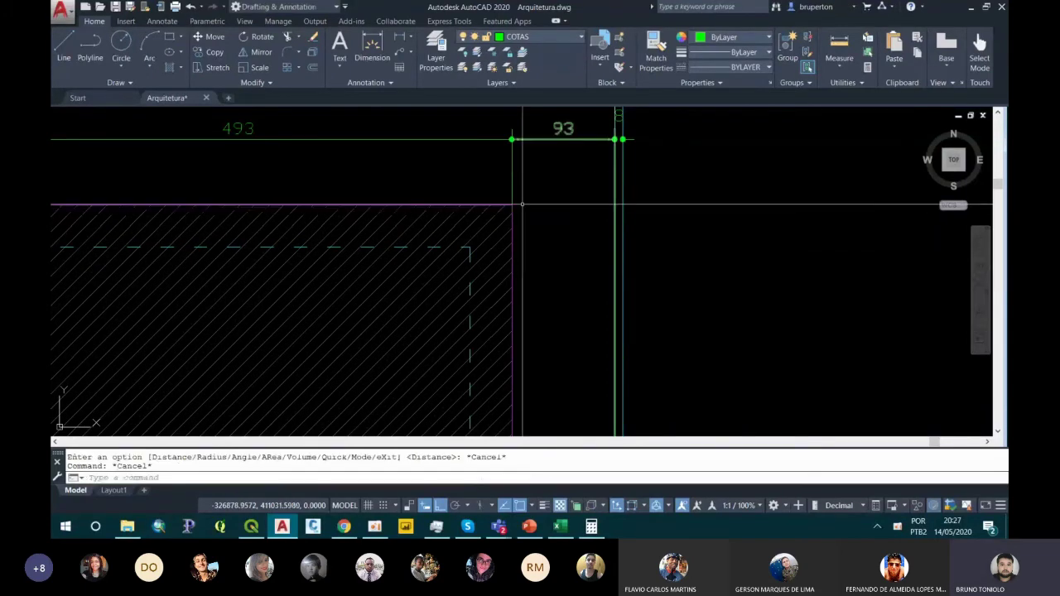
# Check the side setback dimension on the site plan and enter 0,93 as the Recuo Lateral in the Excel Projeto (calculado) row.
pyautogui.scroll(-5, 522, 203)
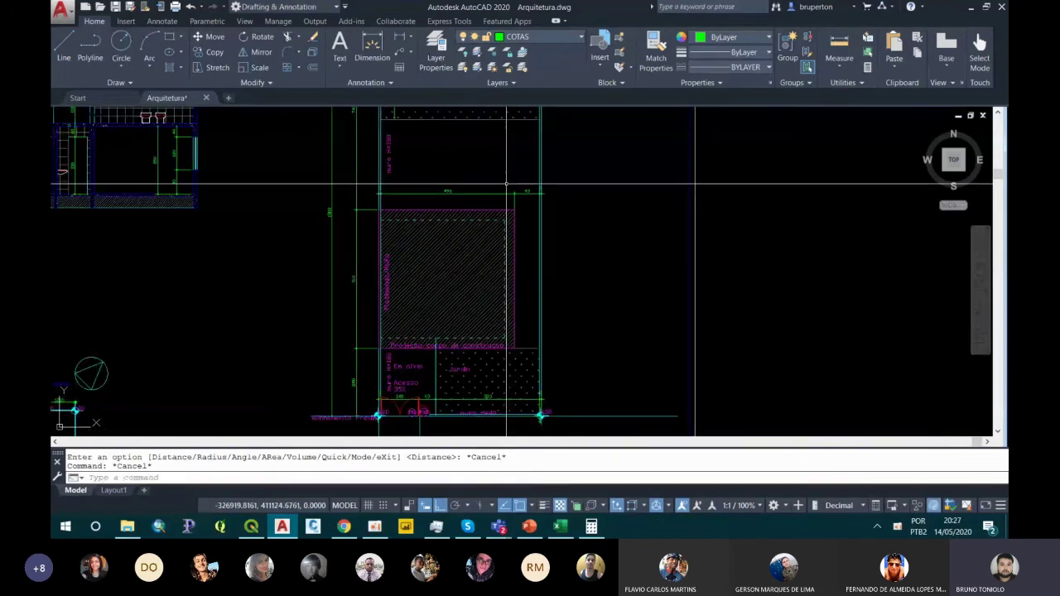
pyautogui.scroll(5, 507, 184)
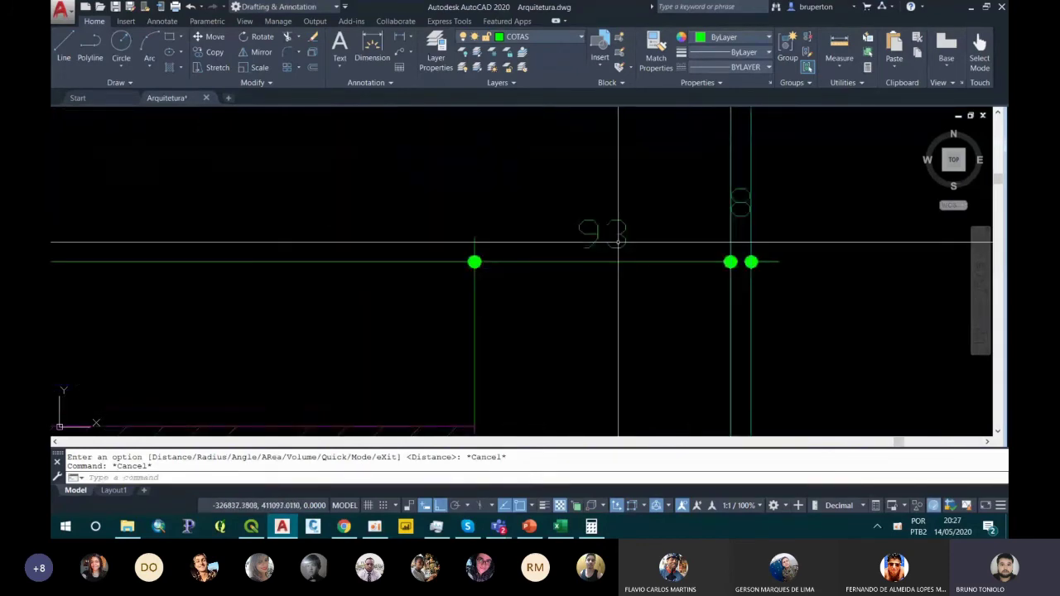
pyautogui.click(561, 527)
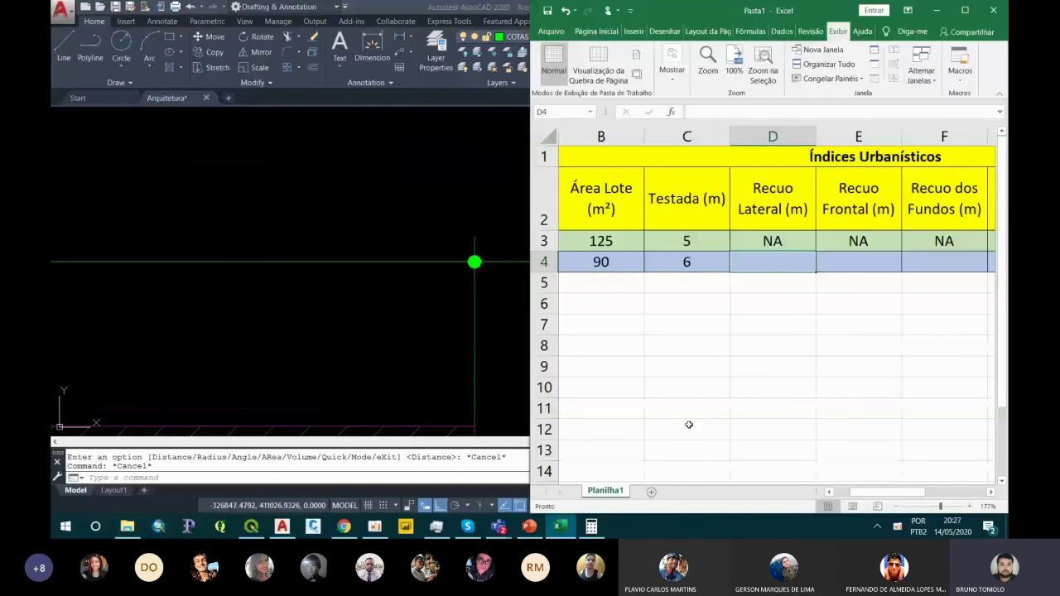
pyautogui.write('0,93')
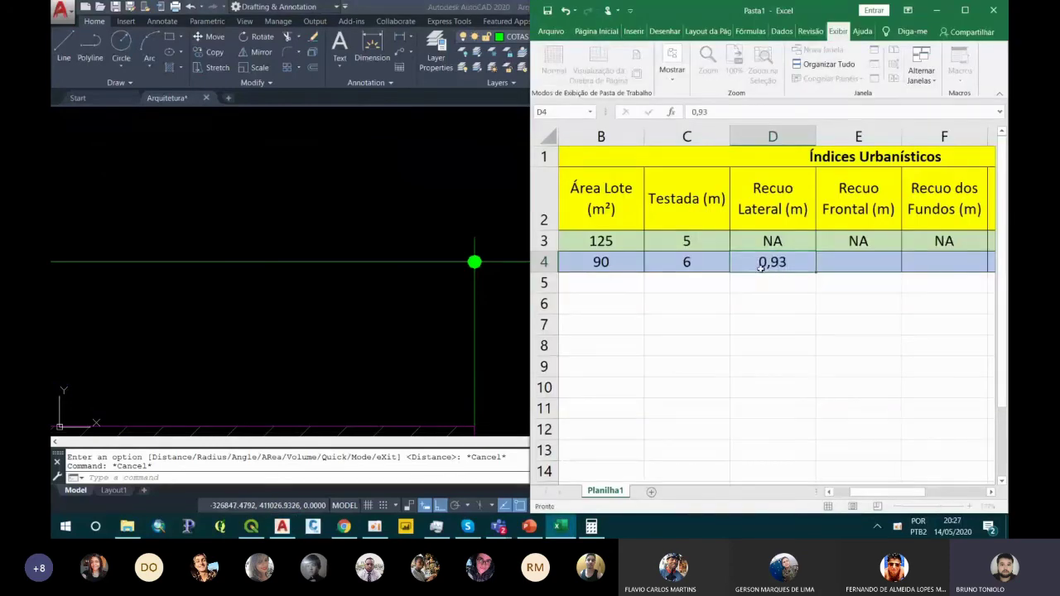
pyautogui.press('Return')
# Check the front setback dimension on the AutoCAD site plan and enter 2,5 as the Recuo Frontal in the Excel Projeto (calculado) row.
pyautogui.click(460, 178)
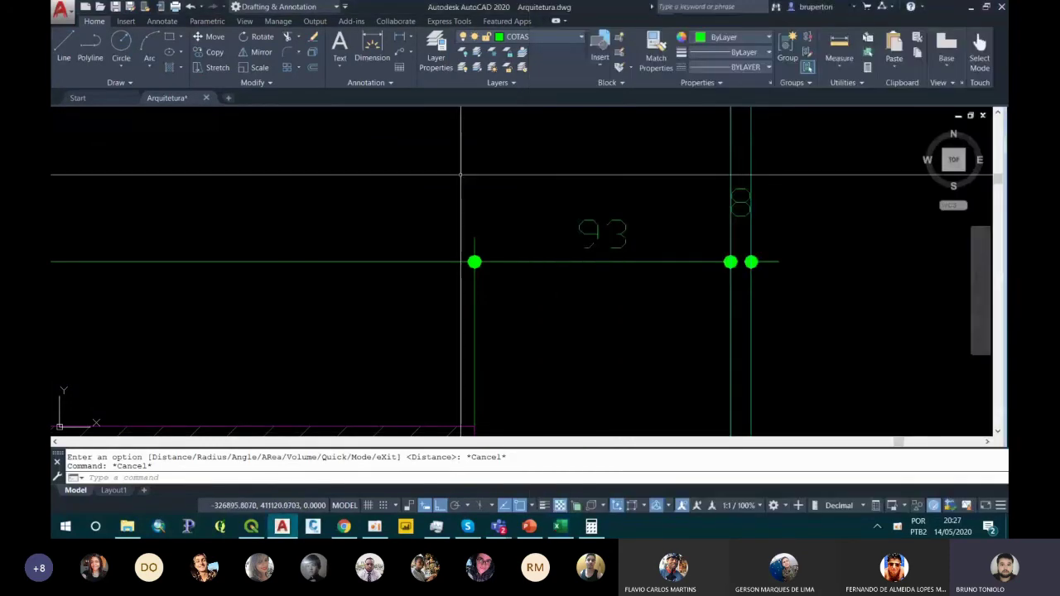
pyautogui.scroll(-4, 337, 367)
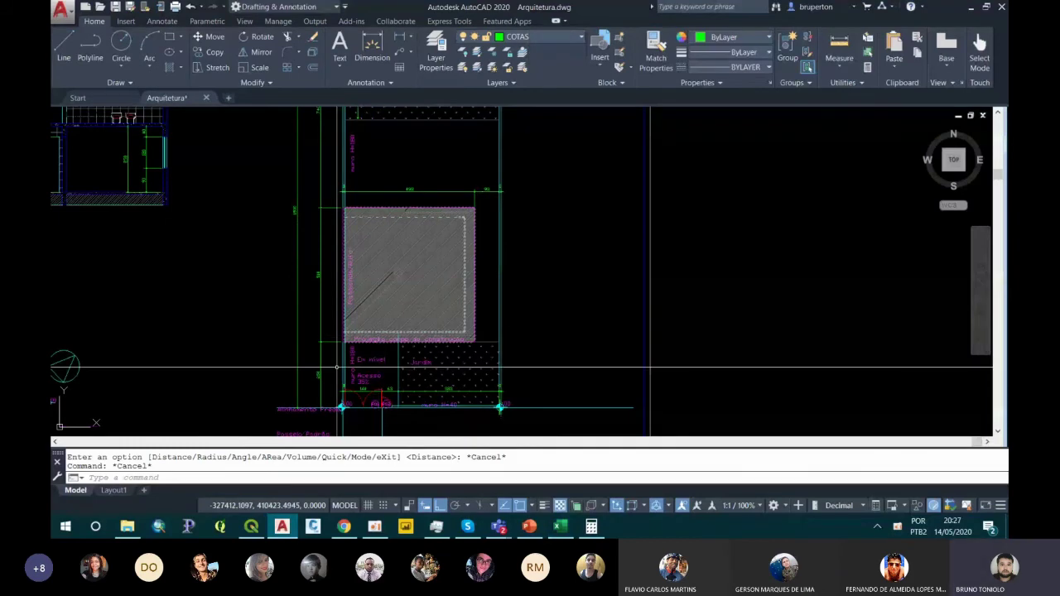
pyautogui.scroll(10, 337, 367)
pyautogui.click(561, 527)
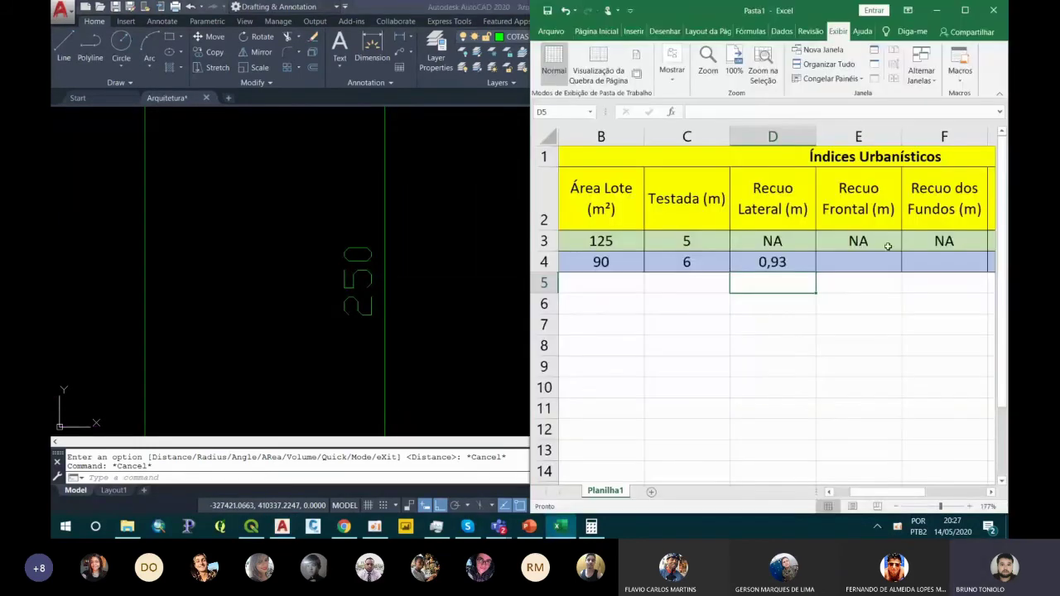
pyautogui.click(856, 264)
pyautogui.write('2,55')
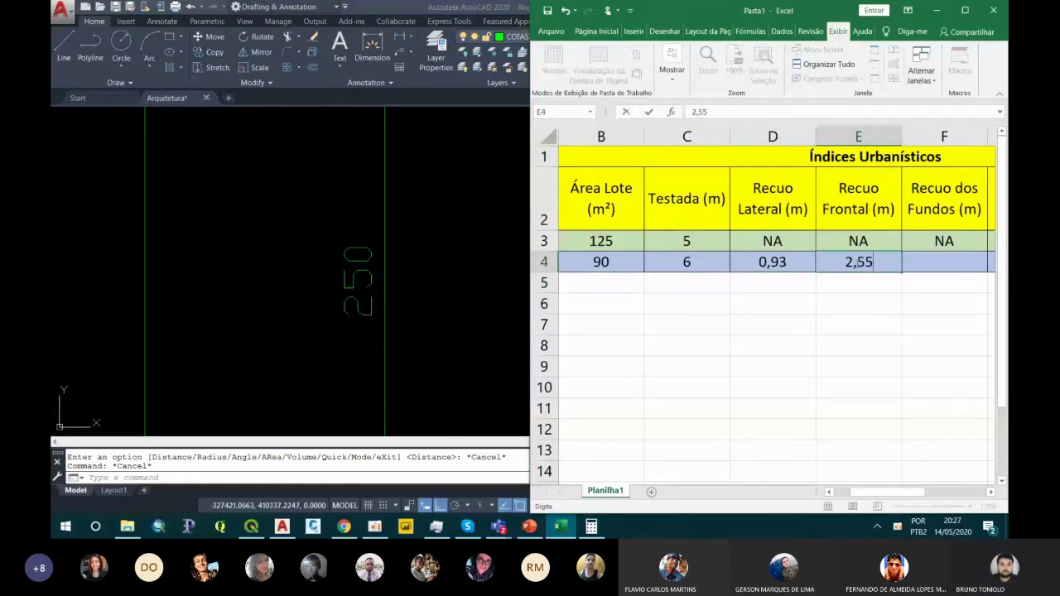
pyautogui.press('BackSpace')
pyautogui.press('Return')
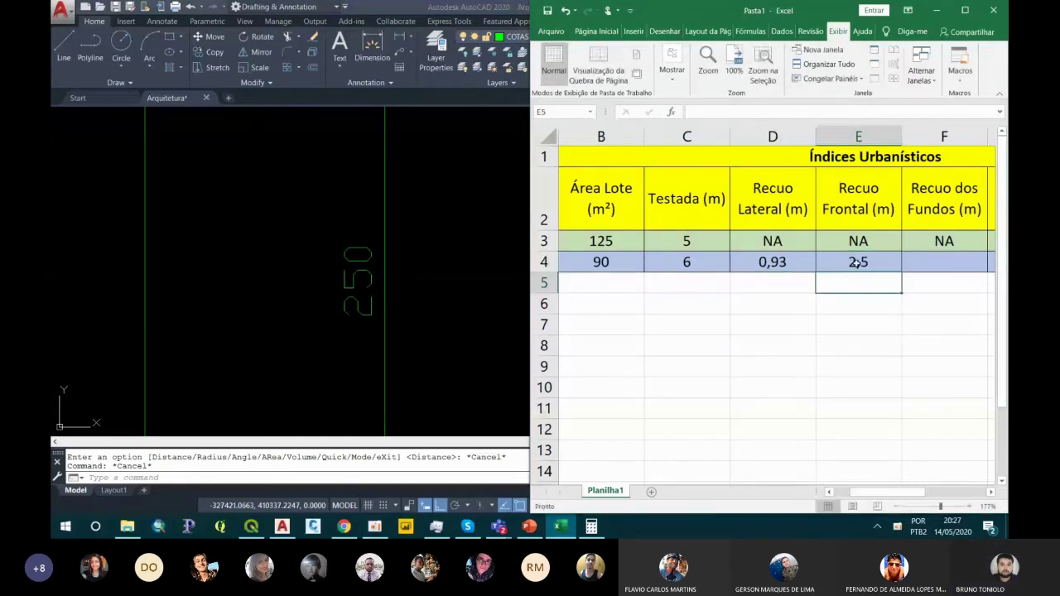
# Check the rear setback dimension beside the Quintal in AutoCAD and enter 7,4 as the Recuo dos Fundos in the Excel Projeto (calculado) row.
pyautogui.click(945, 263)
pyautogui.click(404, 300)
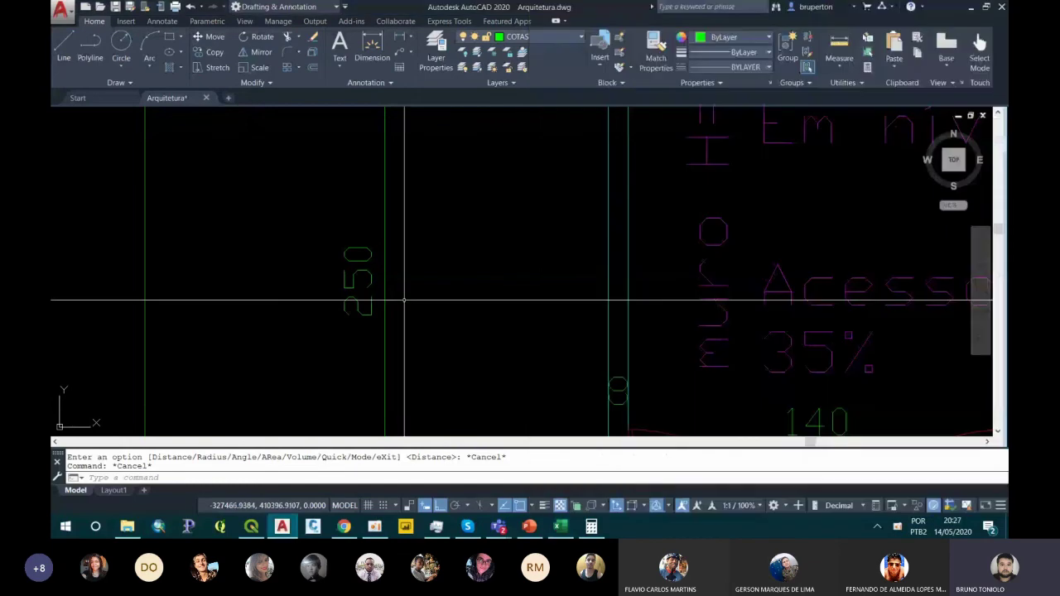
pyautogui.scroll(-3, 404, 301)
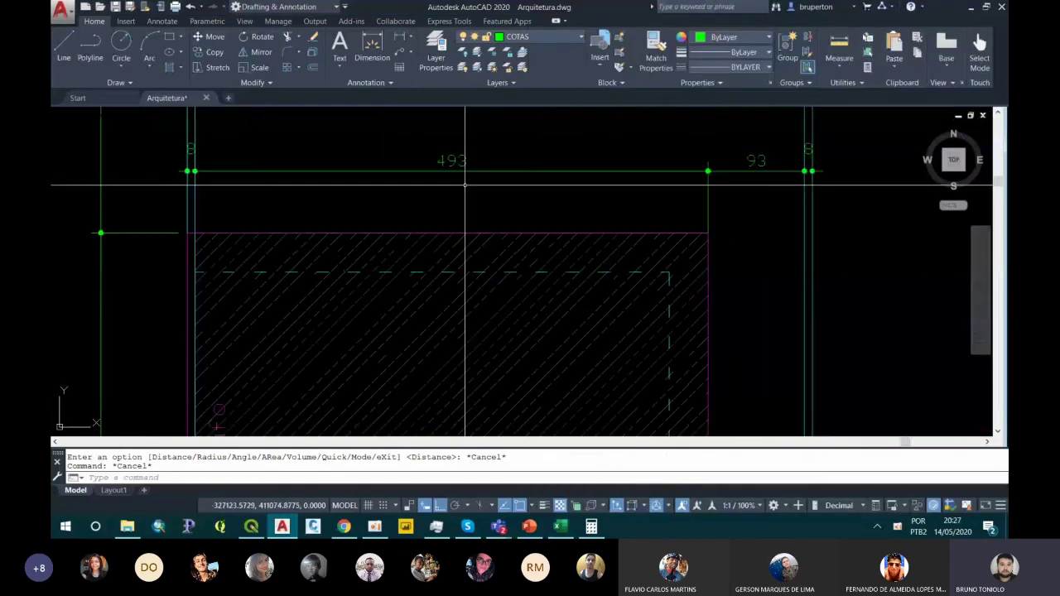
pyautogui.scroll(-3, 511, 290)
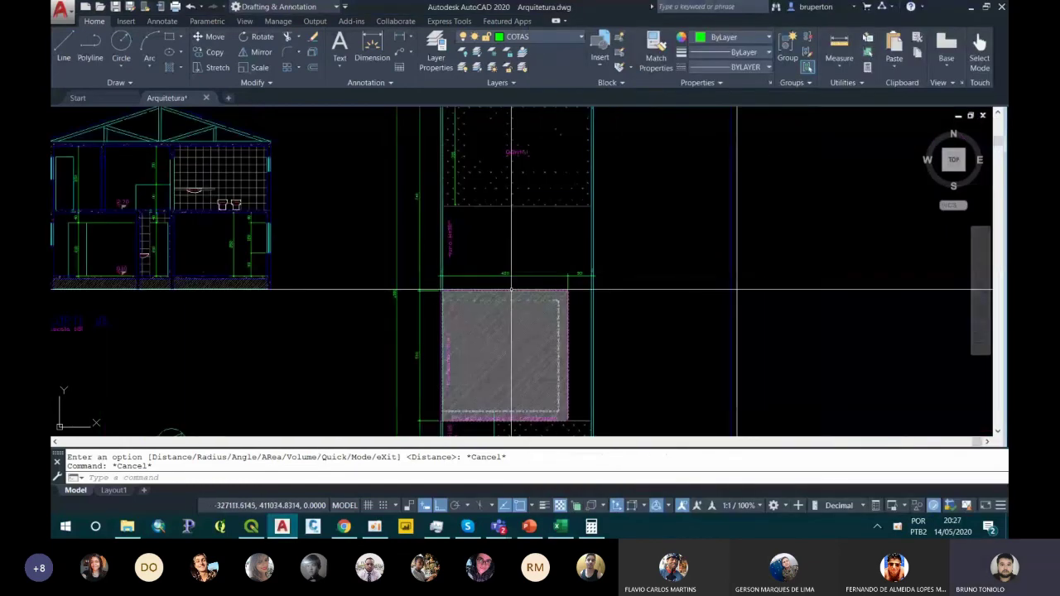
pyautogui.scroll(-2, 490, 283)
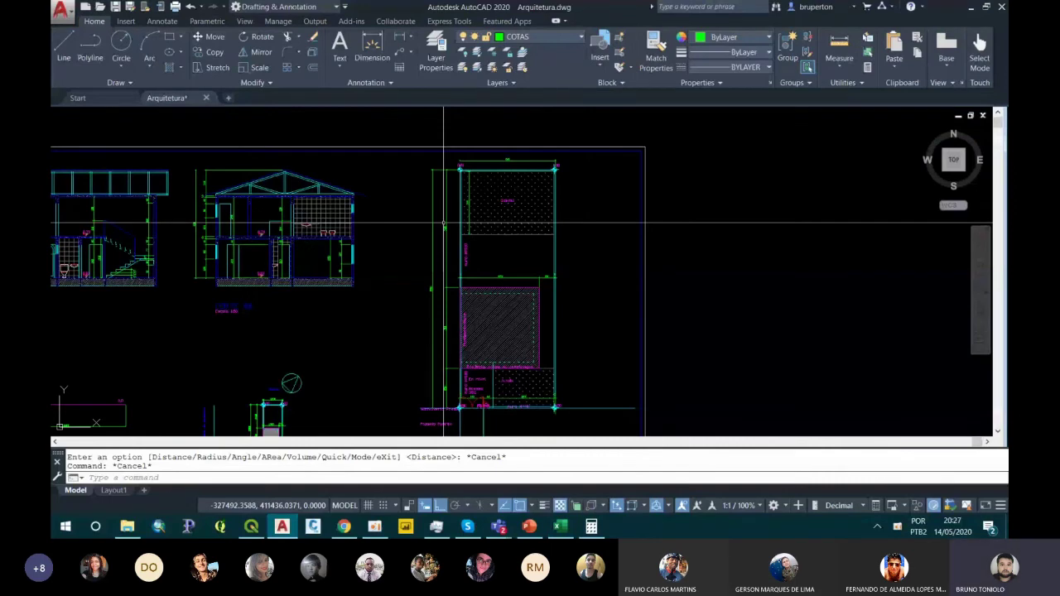
pyautogui.scroll(2, 432, 274)
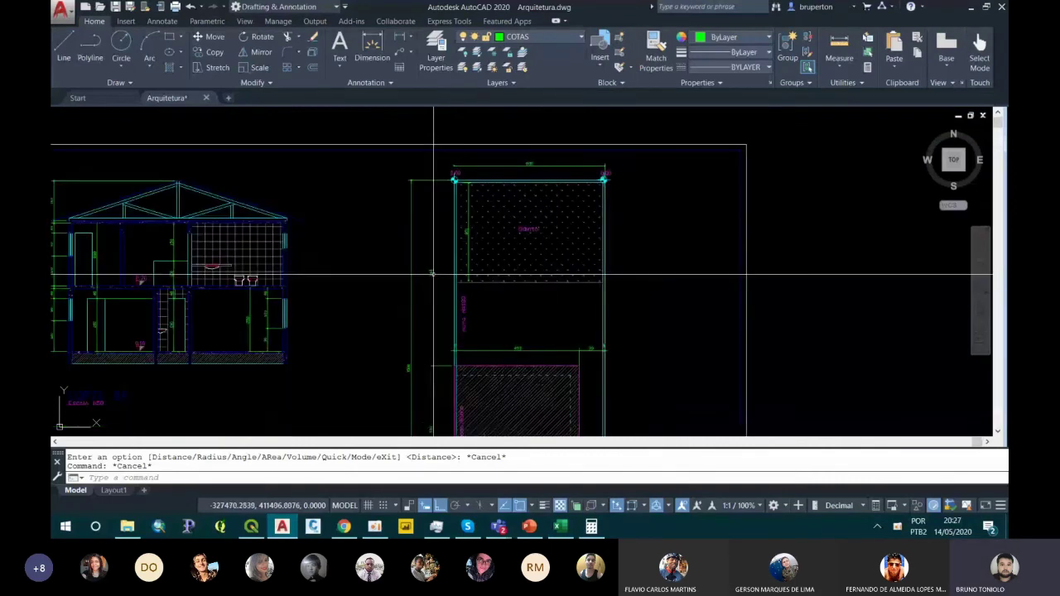
pyautogui.scroll(3, 433, 273)
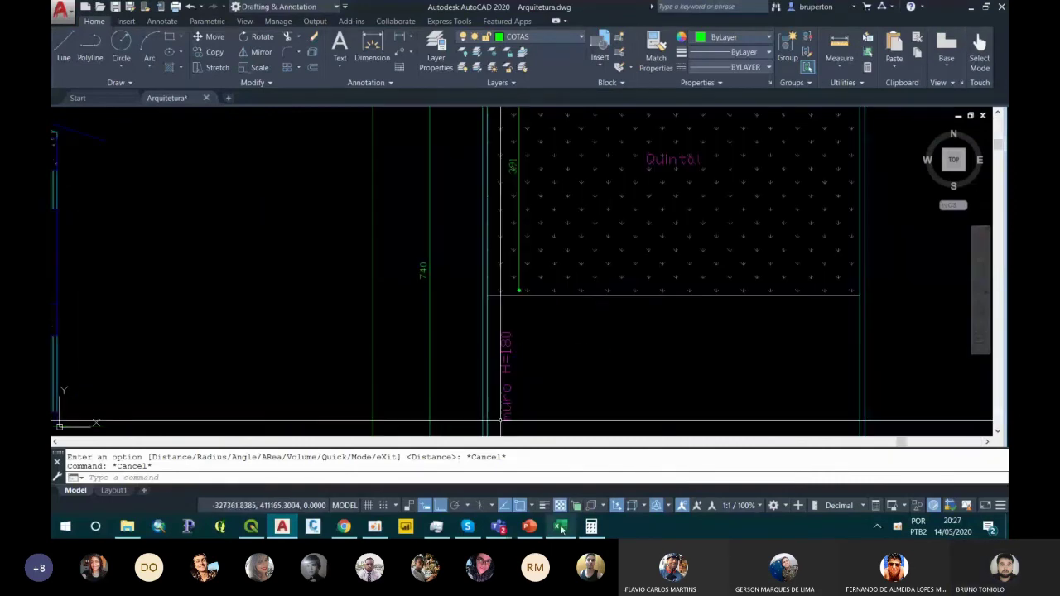
pyautogui.click(560, 527)
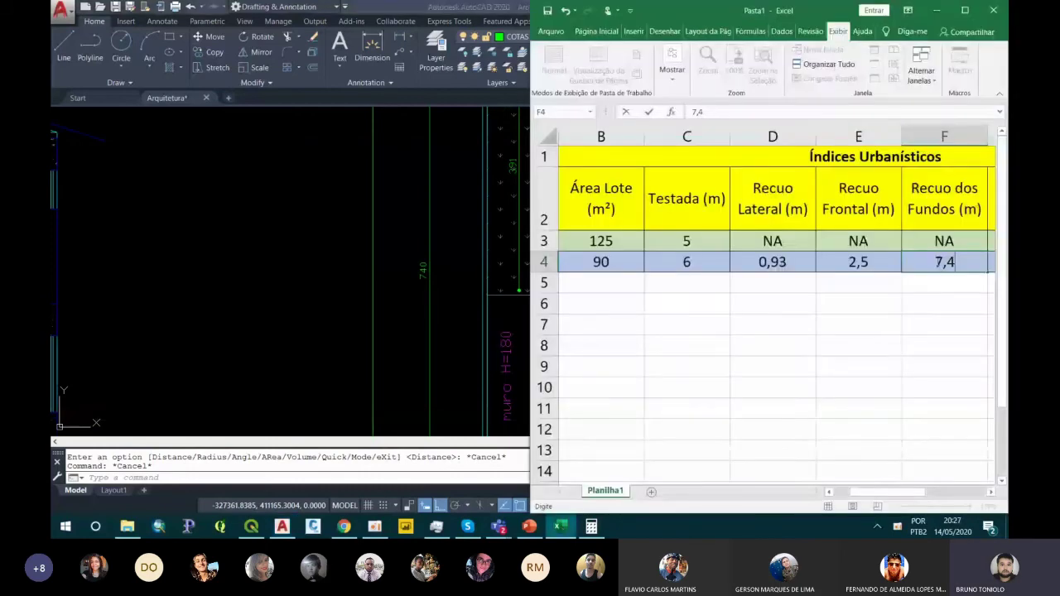
pyautogui.press('Return')
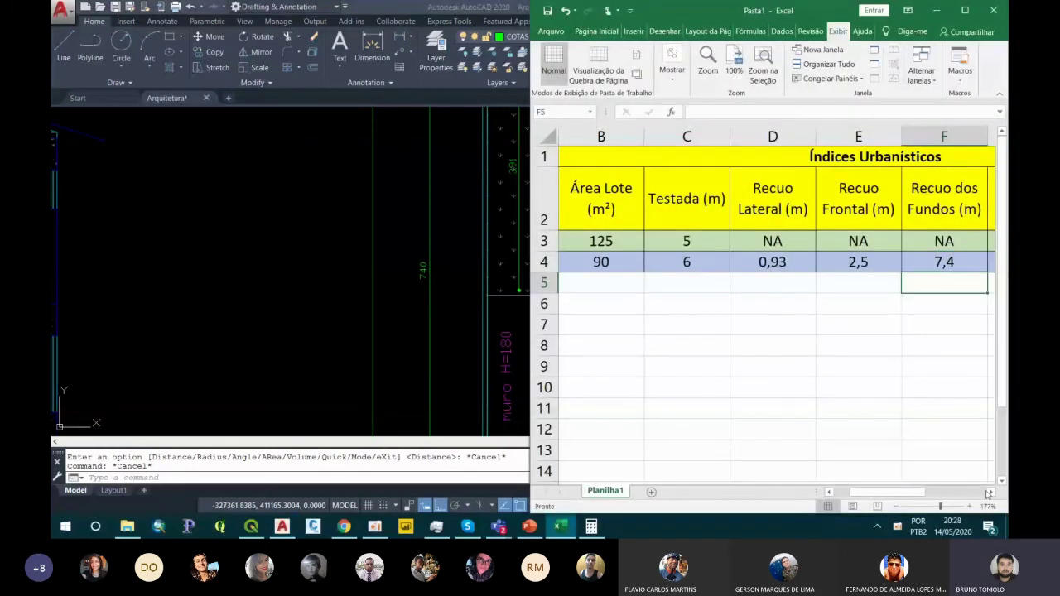
# Check the building's total height dimension on the section drawing in AutoCAD and enter 6,8 as the Gabarito in the Excel Projeto row.
pyautogui.click(992, 492)
pyautogui.click(992, 492)
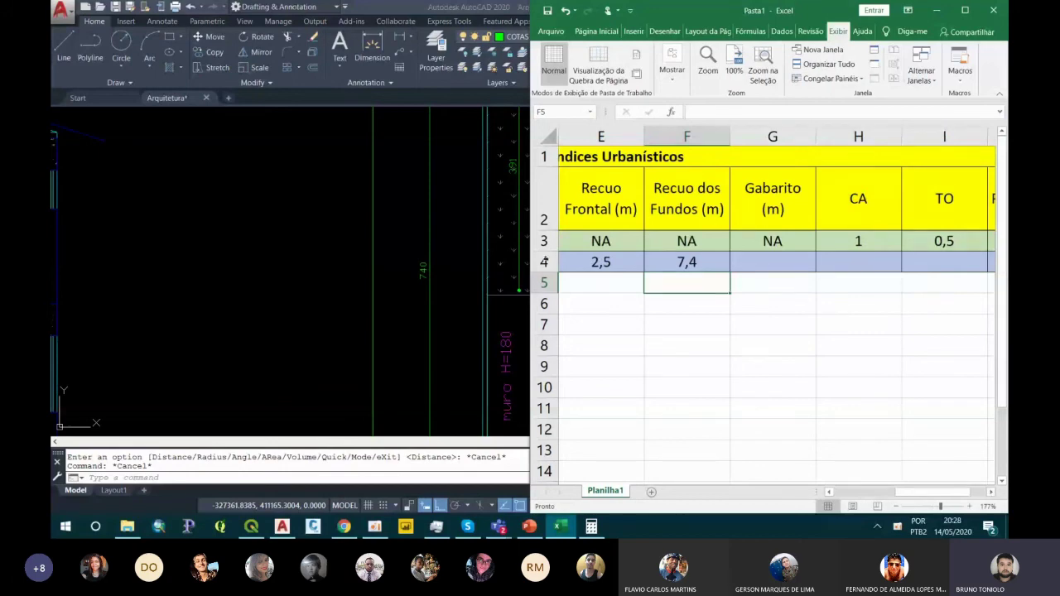
pyautogui.click(506, 190)
pyautogui.scroll(-2, 645, 187)
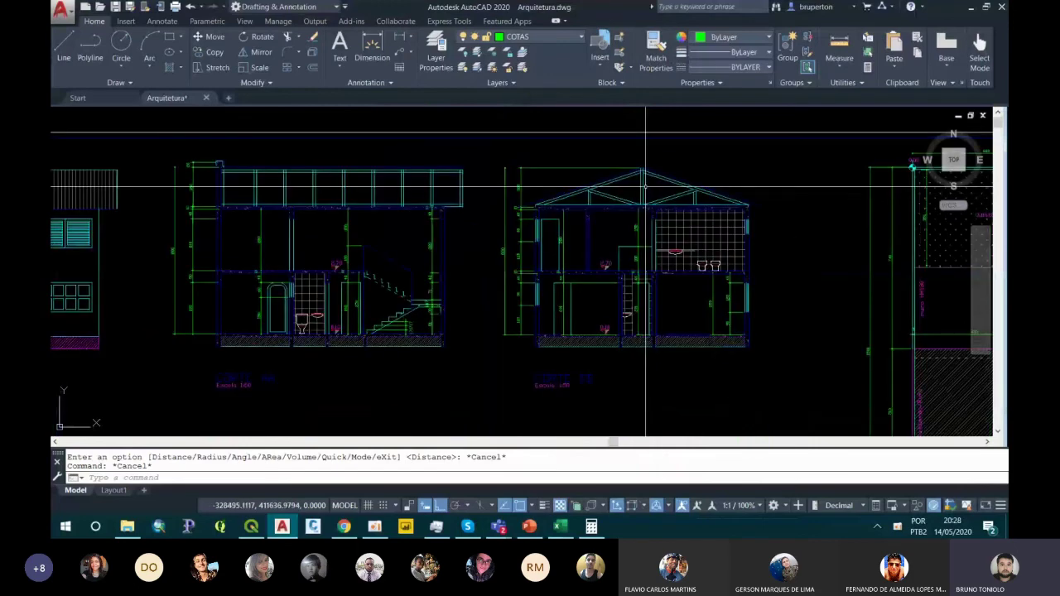
pyautogui.scroll(6, 645, 186)
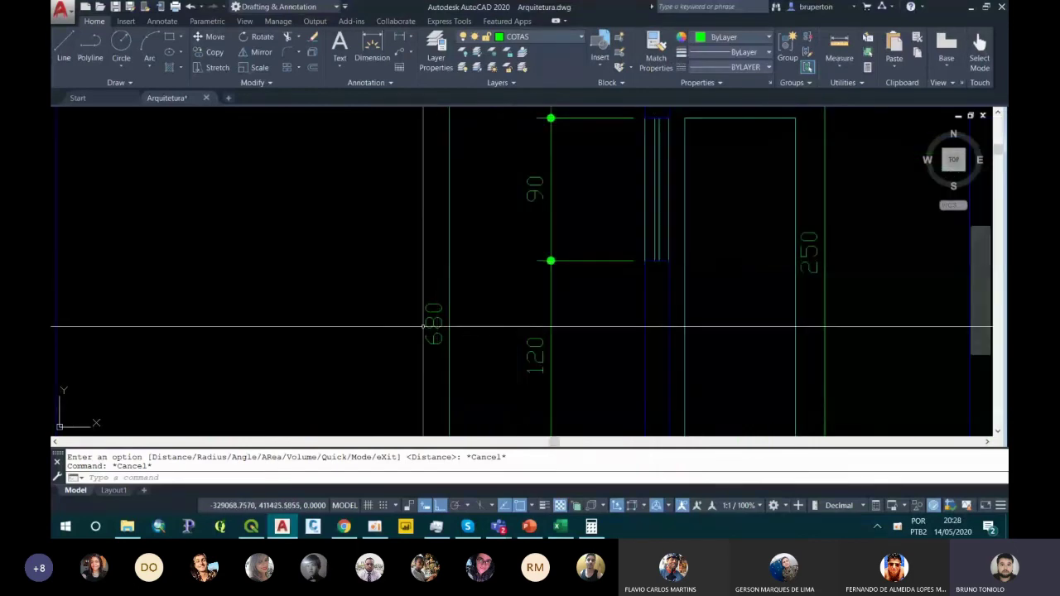
pyautogui.scroll(-5, 549, 257)
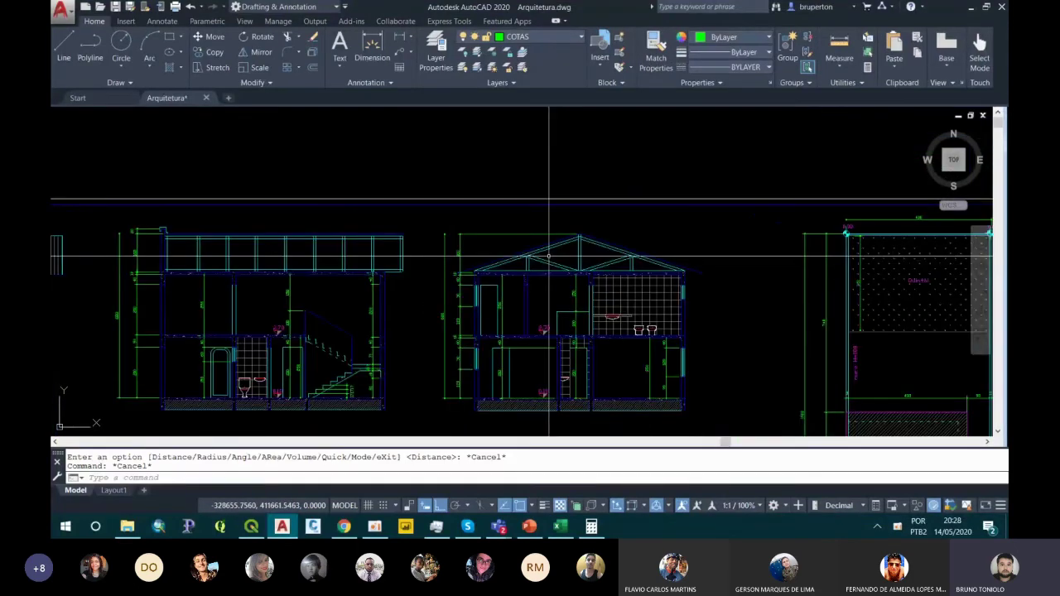
pyautogui.scroll(4, 563, 251)
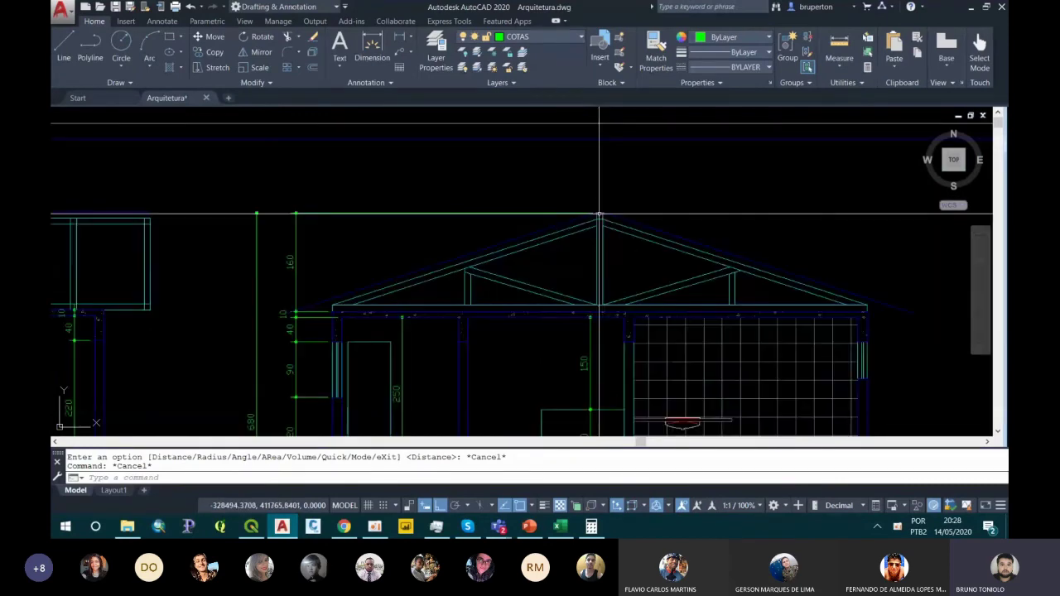
pyautogui.scroll(-4, 599, 214)
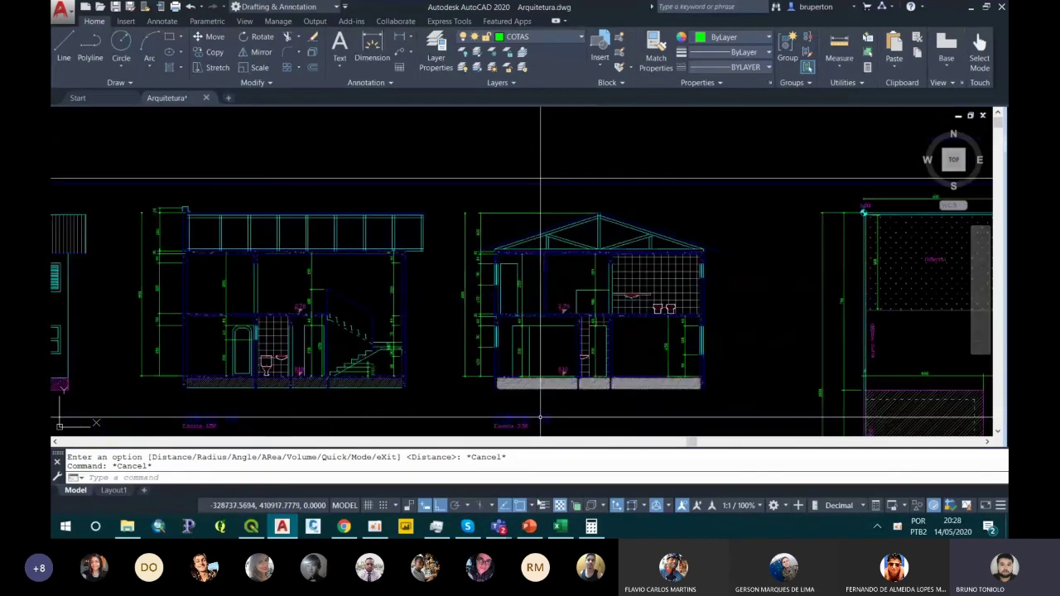
pyautogui.click(561, 527)
pyautogui.click(769, 258)
pyautogui.write('6,8')
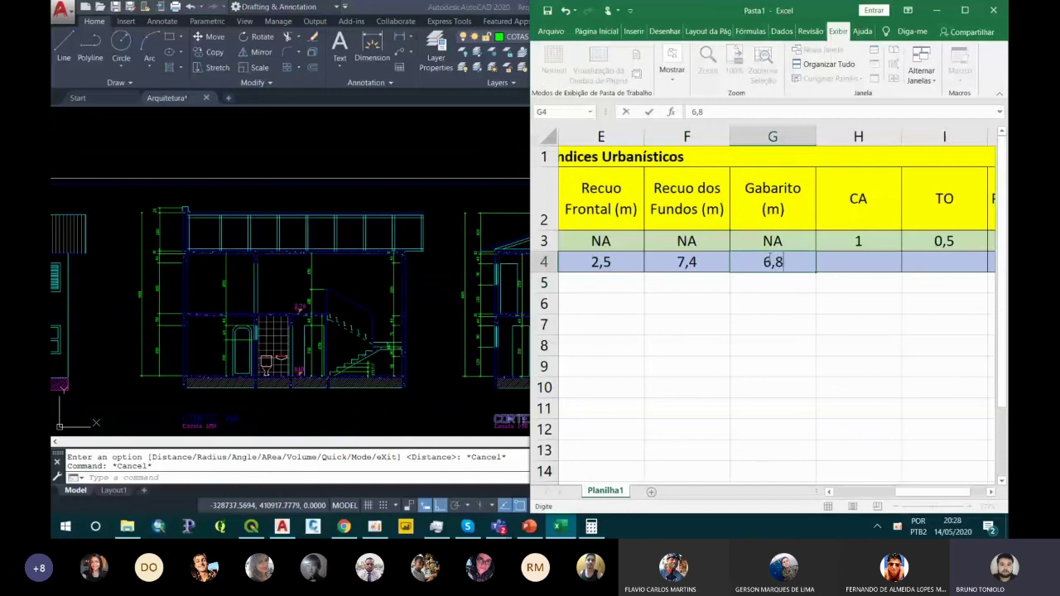
pyautogui.press('Return')
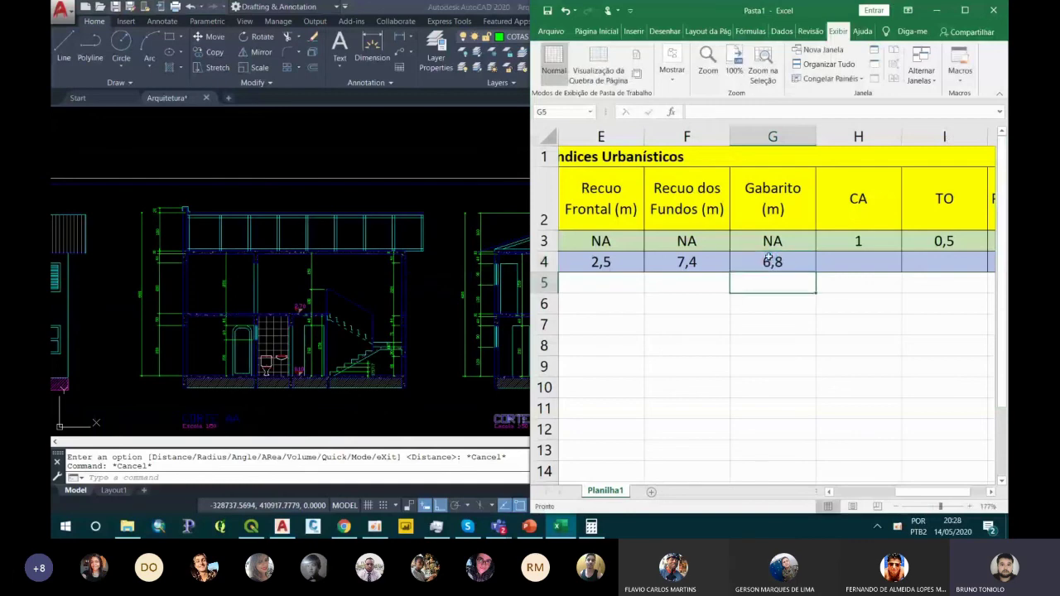
# Switch to Chrome and look up the TO and CA calculation formulas on the ew7.com.br page about taxa de ocupação.
pyautogui.click(990, 494)
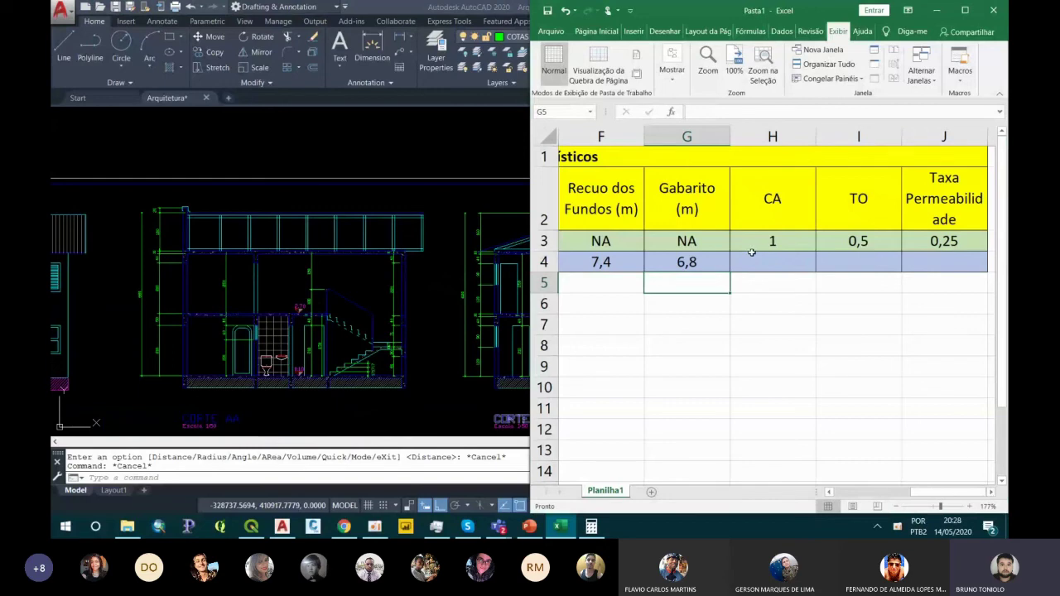
pyautogui.click(343, 526)
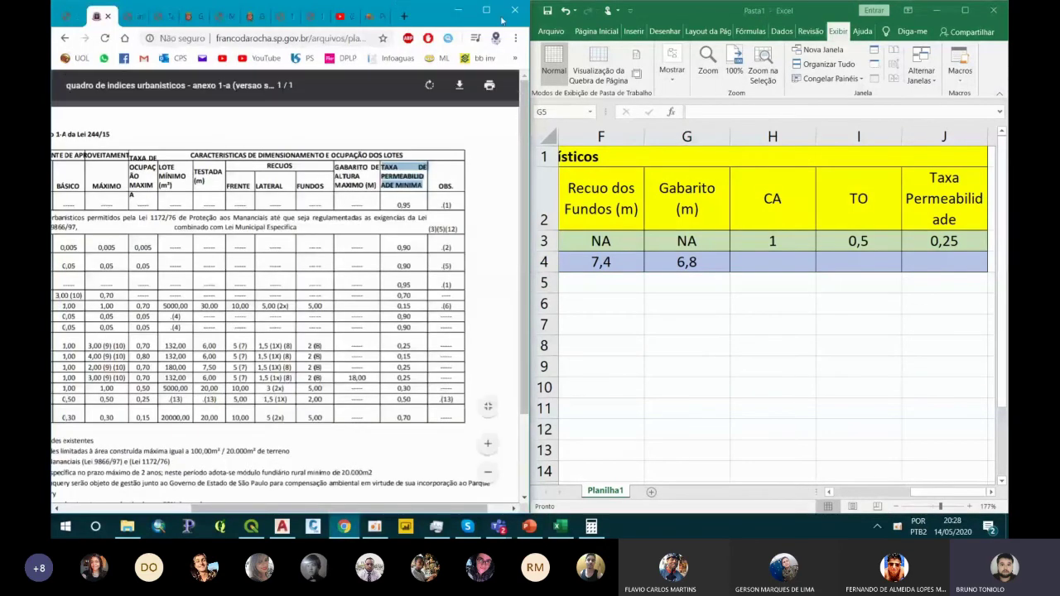
pyautogui.click(486, 9)
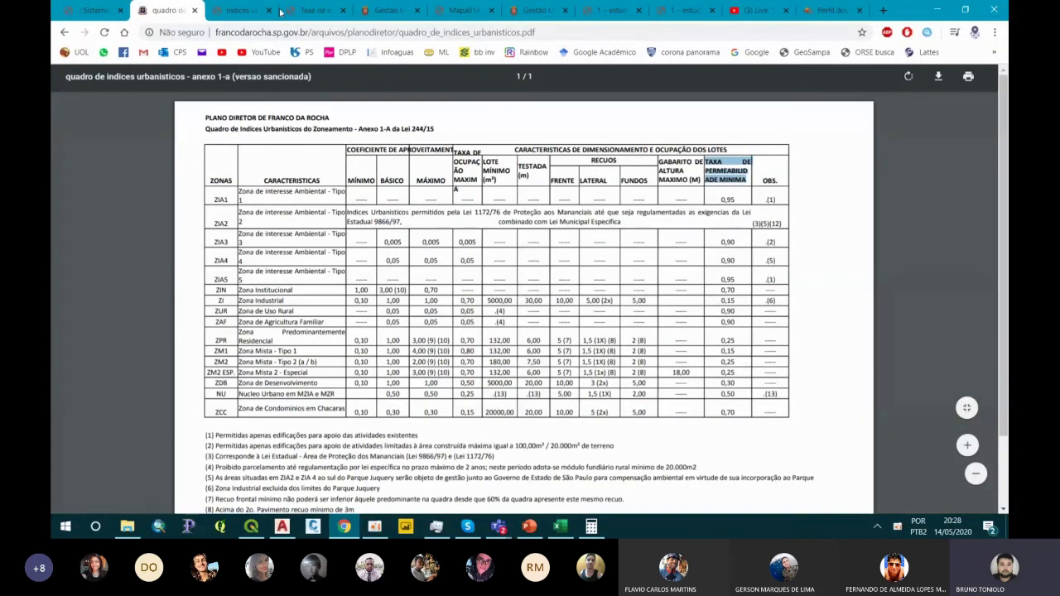
pyautogui.click(265, 11)
pyautogui.click(315, 11)
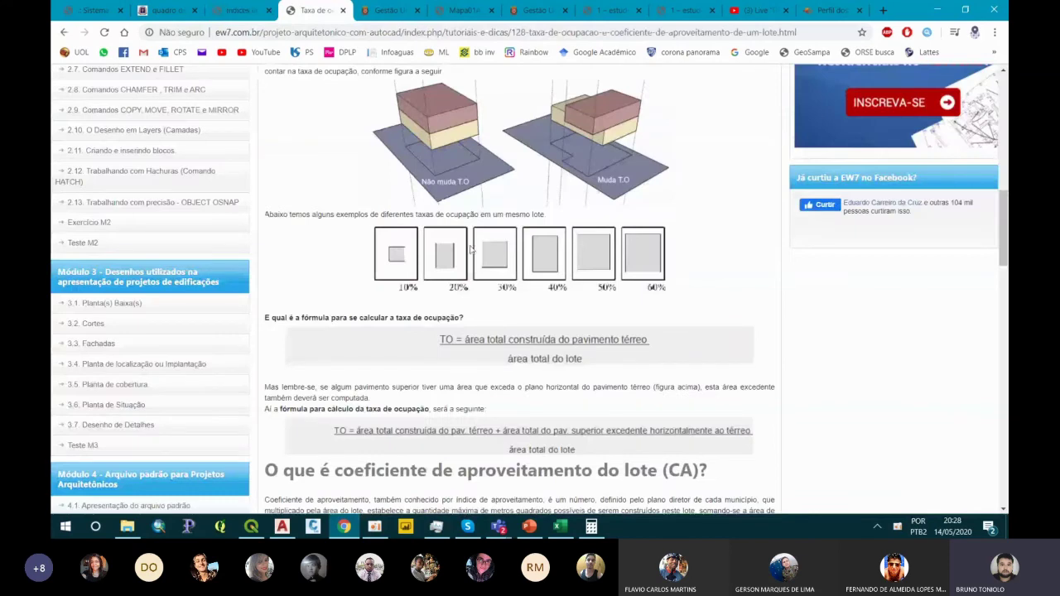
pyautogui.scroll(-6, 489, 281)
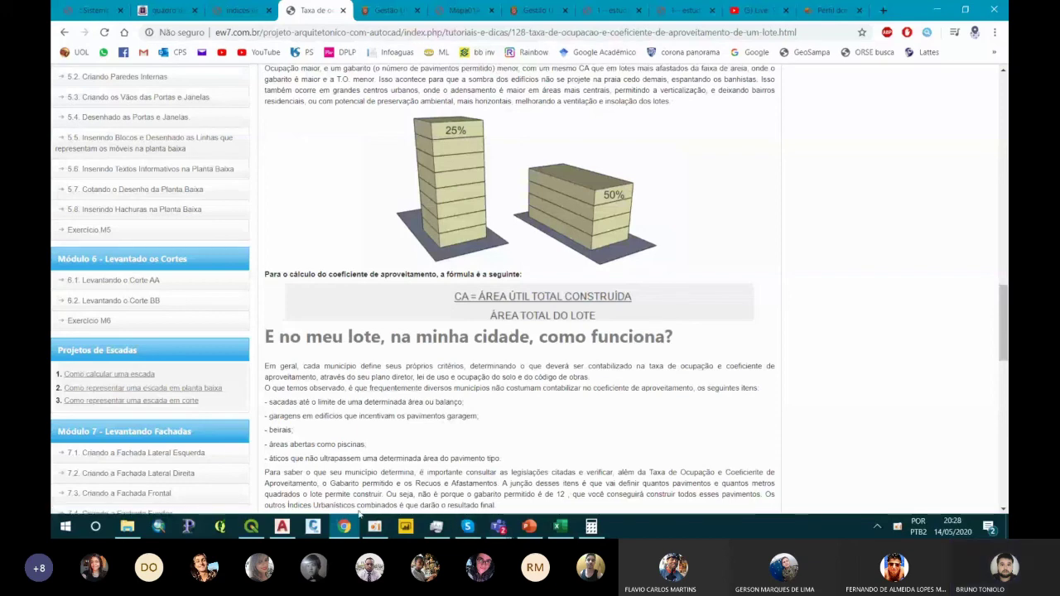
# Switch to AutoCAD and examine the ground-floor and upper-floor plans for the built areas needed for TO and CA.
pyautogui.click(283, 527)
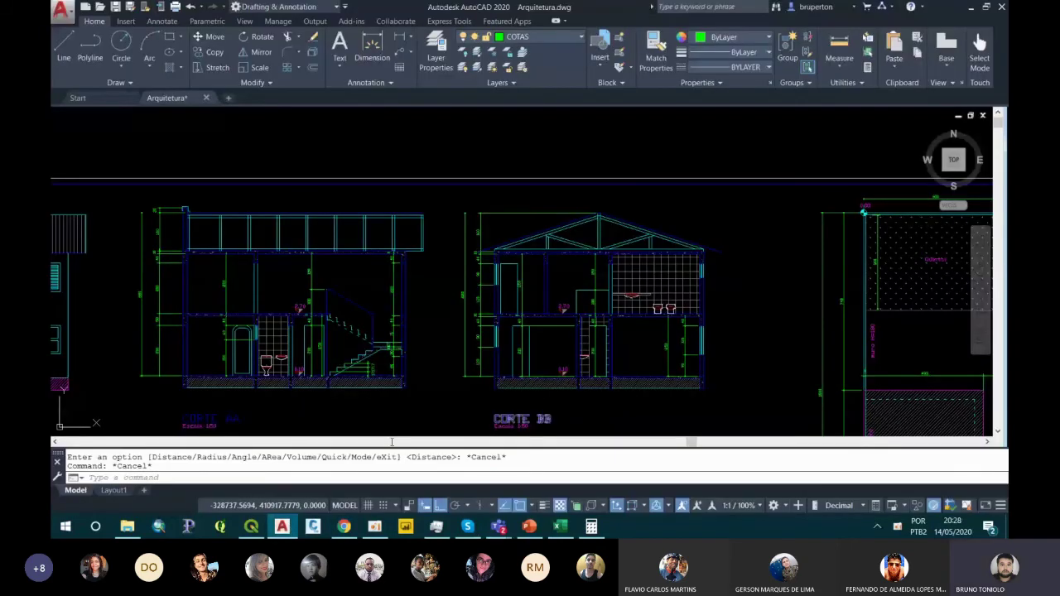
pyautogui.scroll(-2, 554, 204)
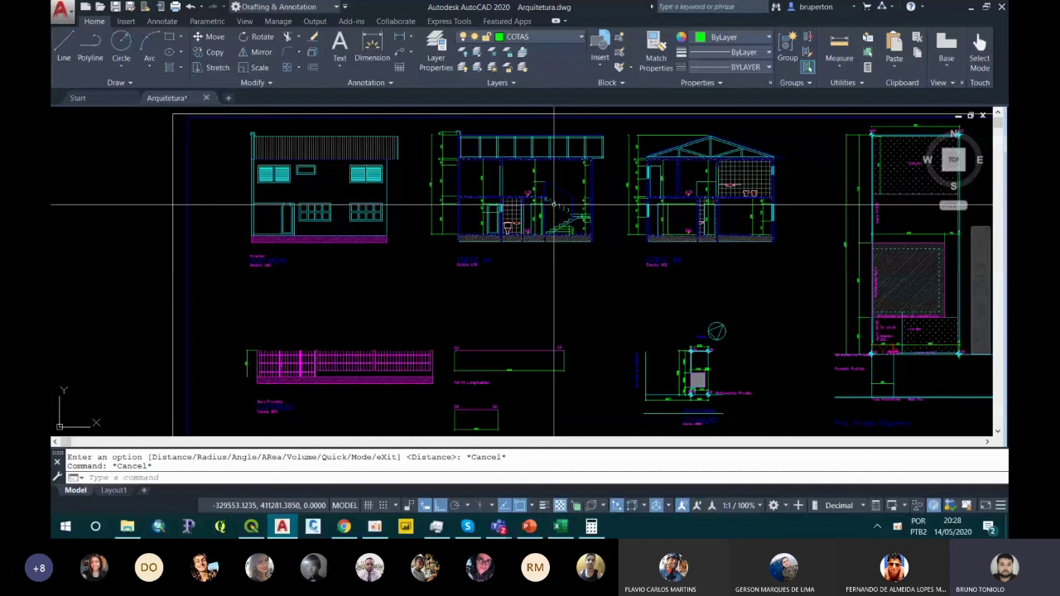
pyautogui.scroll(3, 686, 187)
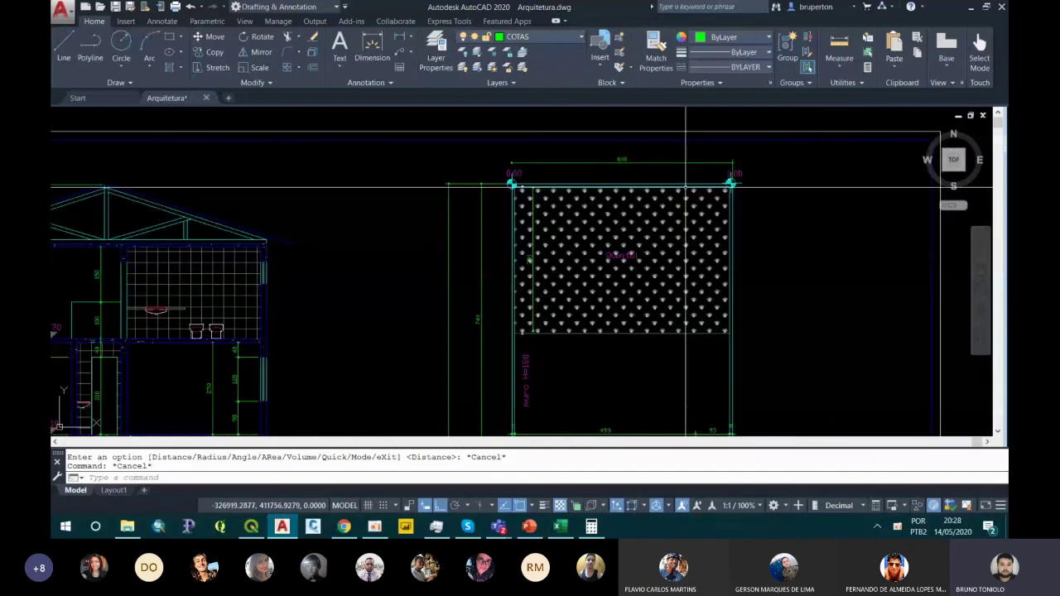
pyautogui.scroll(-4, 686, 187)
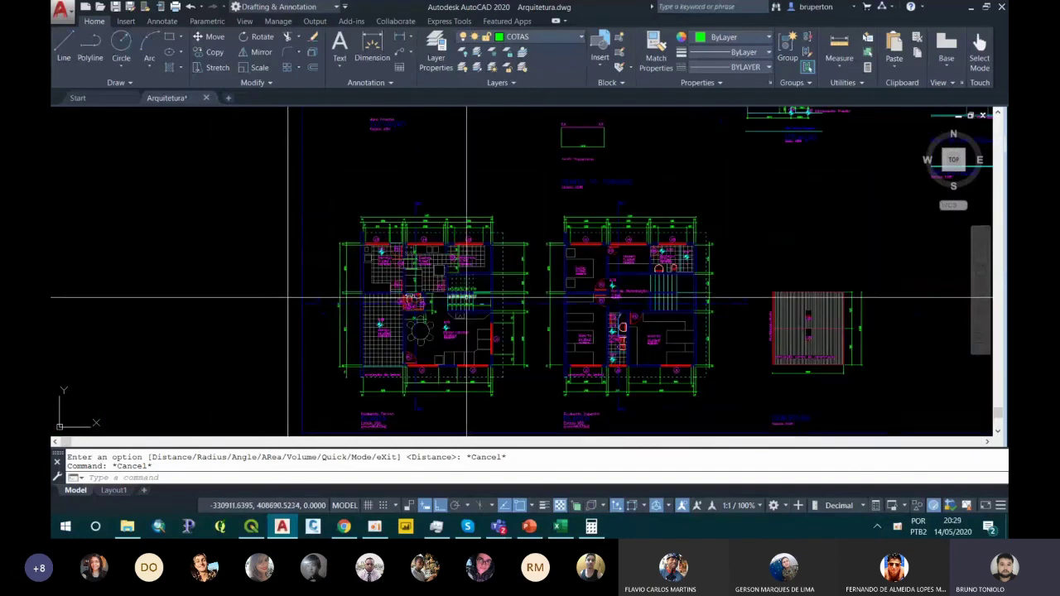
pyautogui.scroll(2, 455, 222)
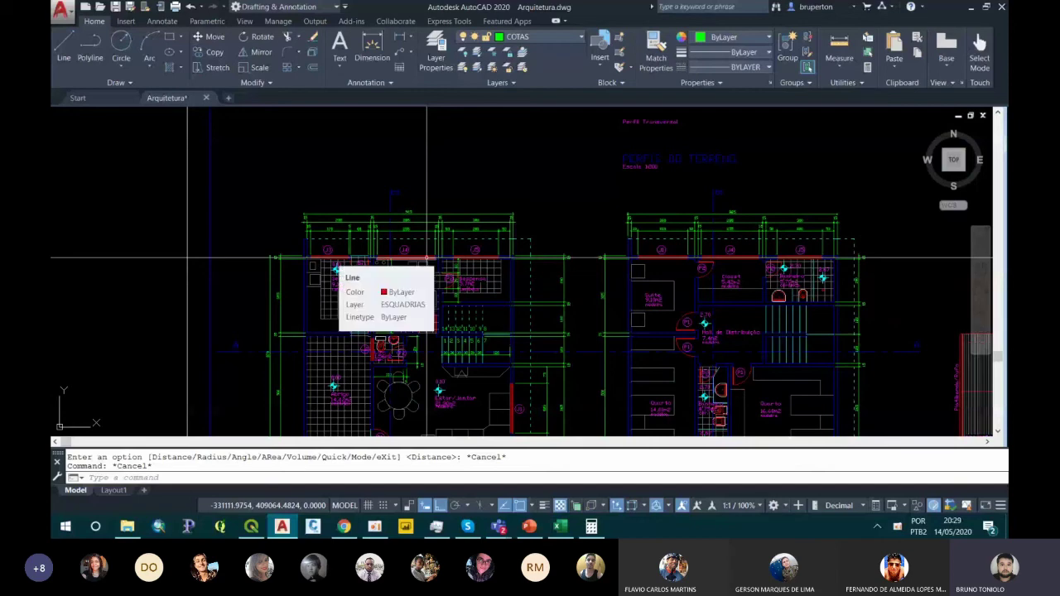
pyautogui.scroll(-3, 427, 258)
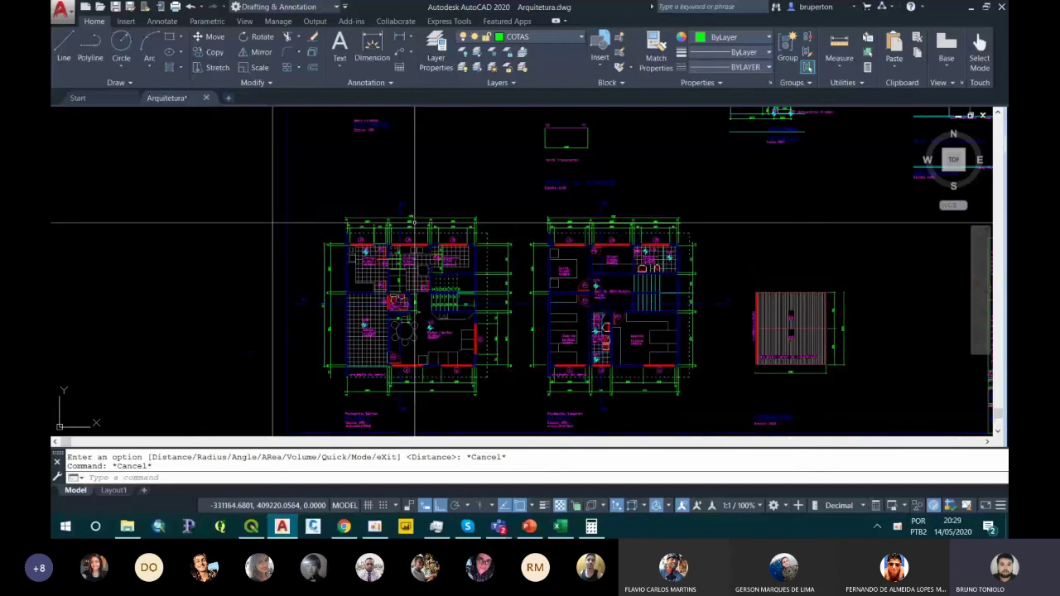
pyautogui.scroll(3, 344, 242)
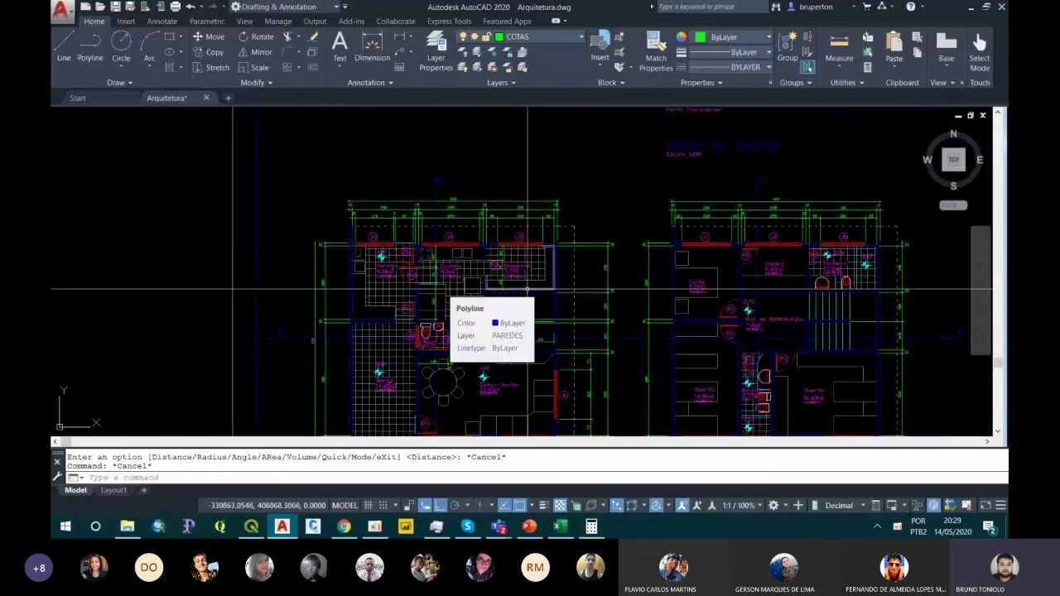
pyautogui.scroll(2, 418, 207)
pyautogui.scroll(-4, 443, 229)
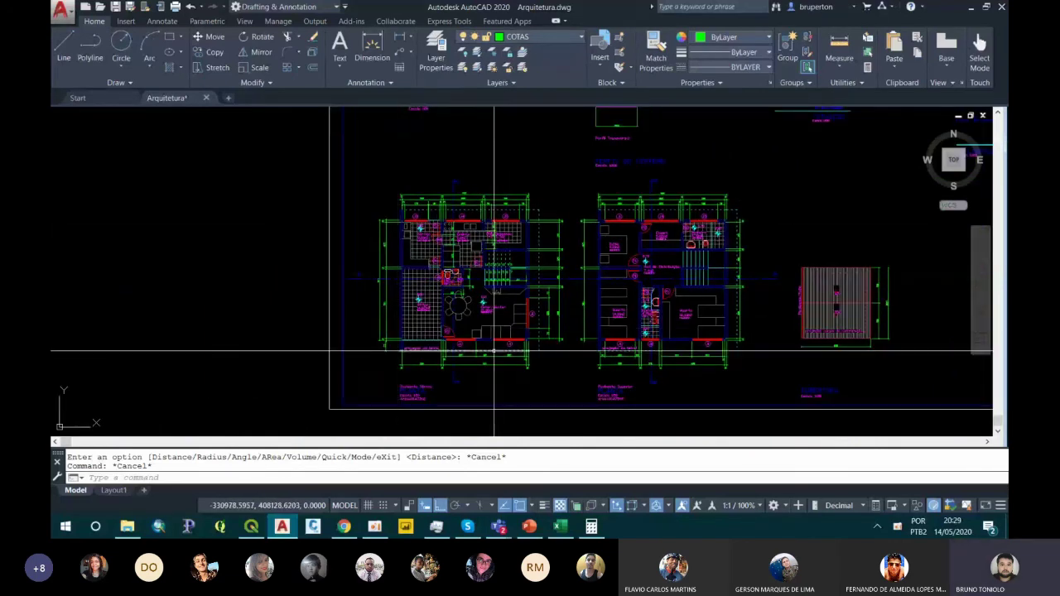
# Draw a rectangle around the ground-floor plan from the side wall's end at the rear eave projection to the living room's opposite outer wall corner.
pyautogui.scroll(3, 446, 319)
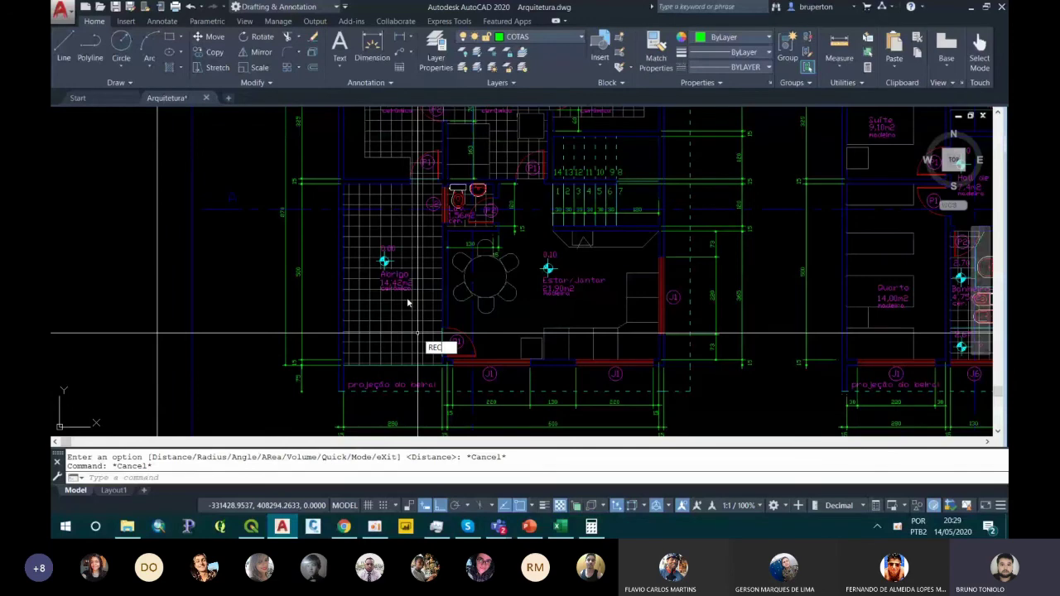
pyautogui.press('Escape')
pyautogui.click(169, 39)
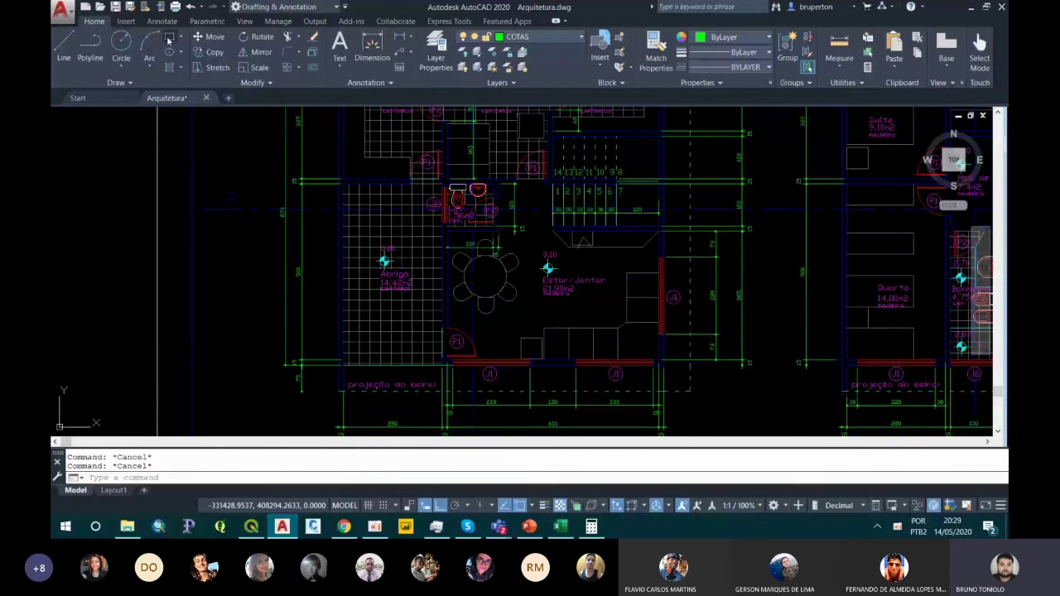
pyautogui.scroll(4, 357, 155)
pyautogui.scroll(2, 357, 154)
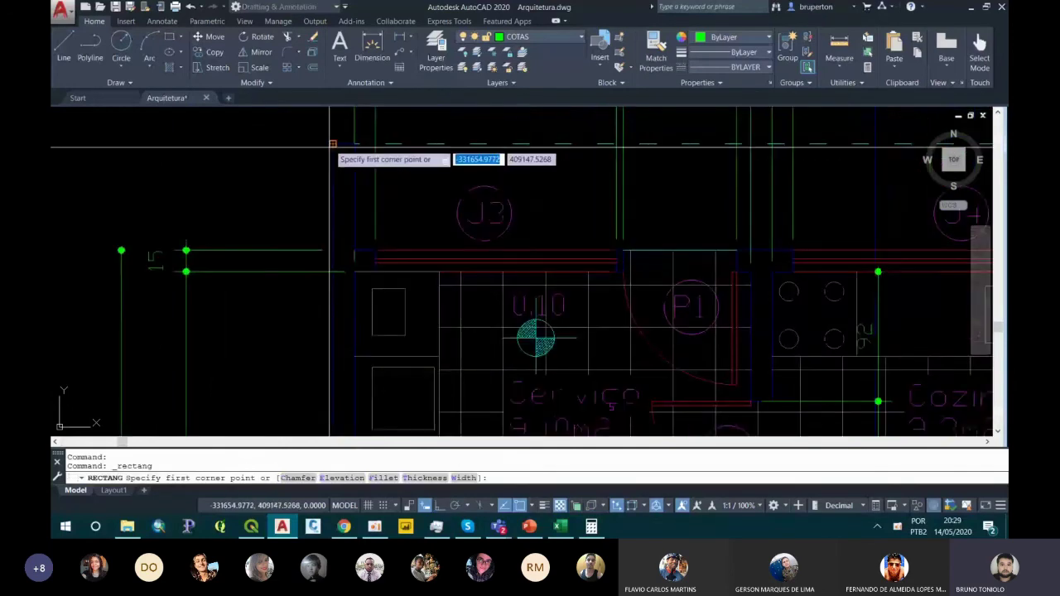
pyautogui.click(332, 145)
pyautogui.scroll(-6, 331, 146)
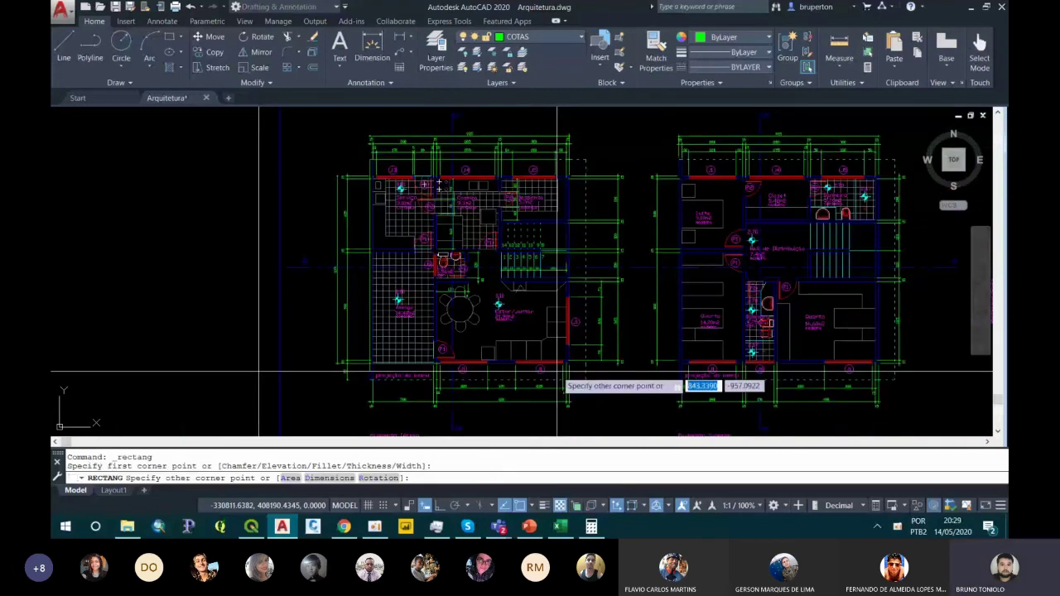
pyautogui.scroll(5, 557, 372)
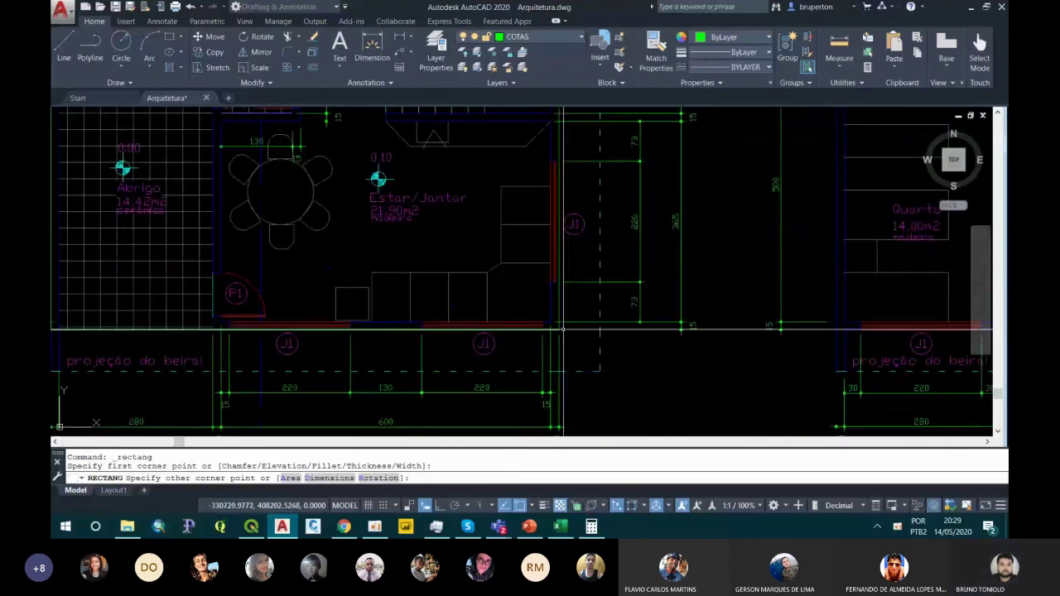
pyautogui.click(564, 329)
pyautogui.scroll(-3, 490, 227)
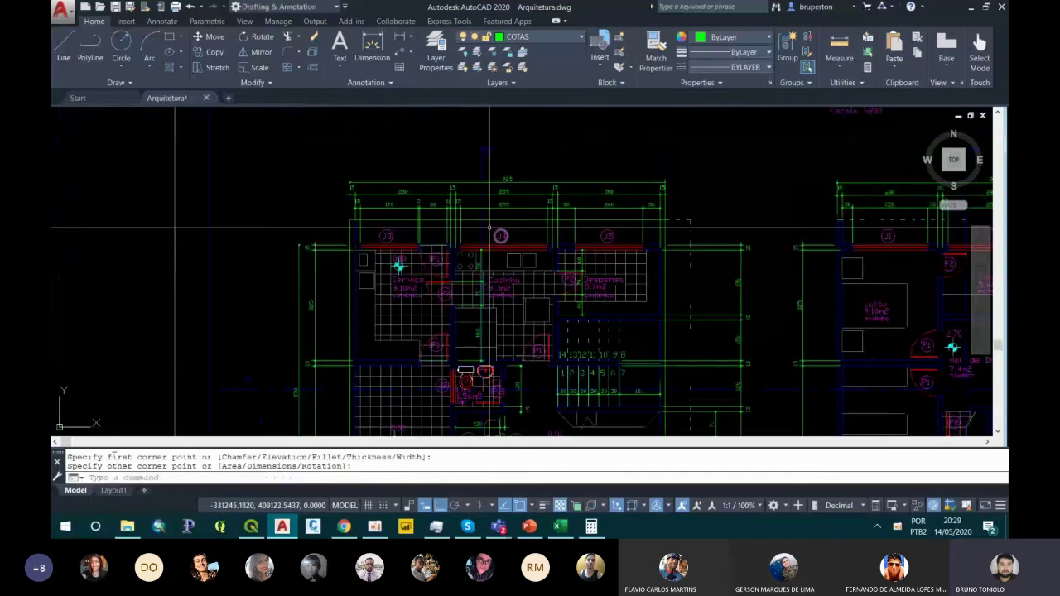
pyautogui.click(490, 225)
pyautogui.press('Escape')
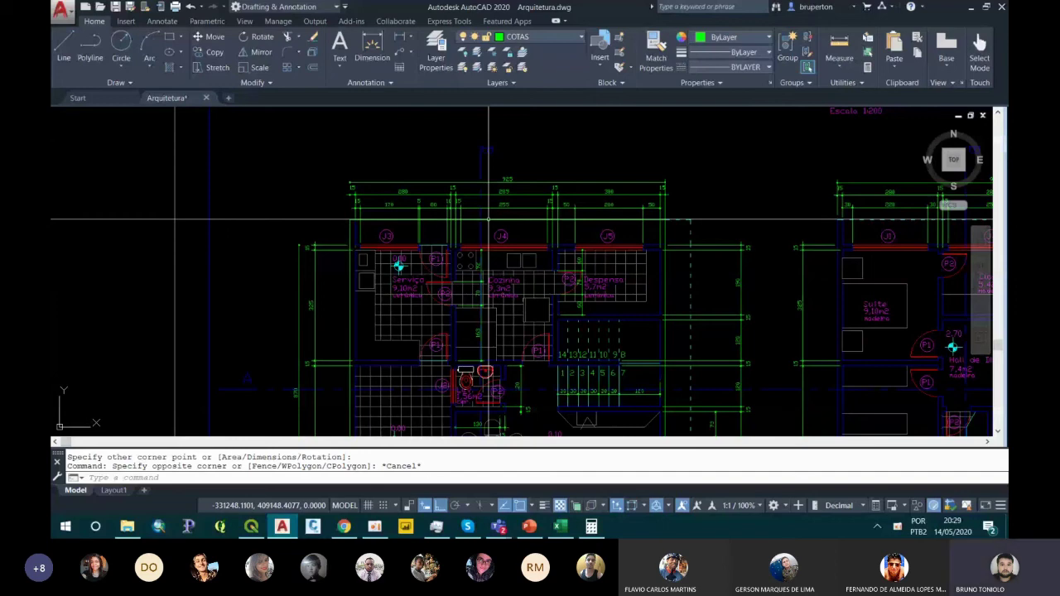
pyautogui.press('Escape')
# Measure the area of the ground-floor plan by picking its four outer corners, from the service area's rear corner round to the front side-wall corner.
pyautogui.scroll(-3, 489, 220)
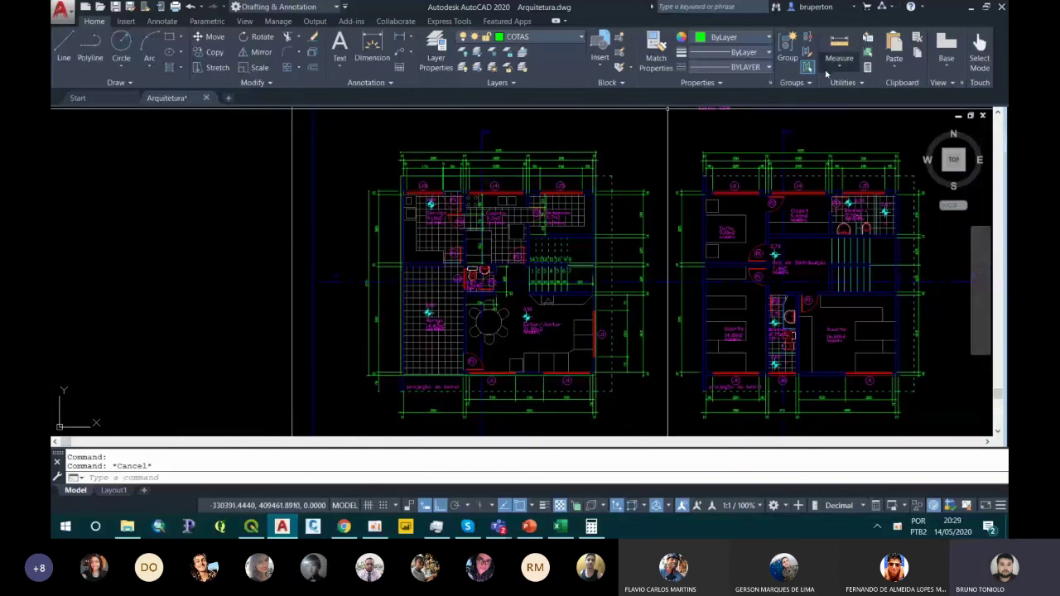
pyautogui.click(840, 70)
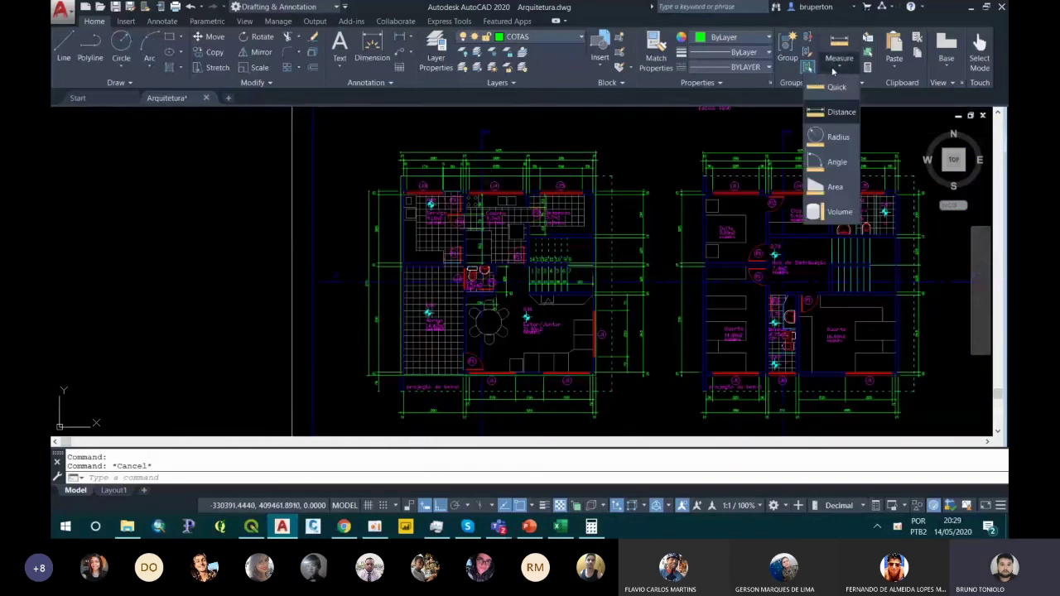
pyautogui.click(835, 186)
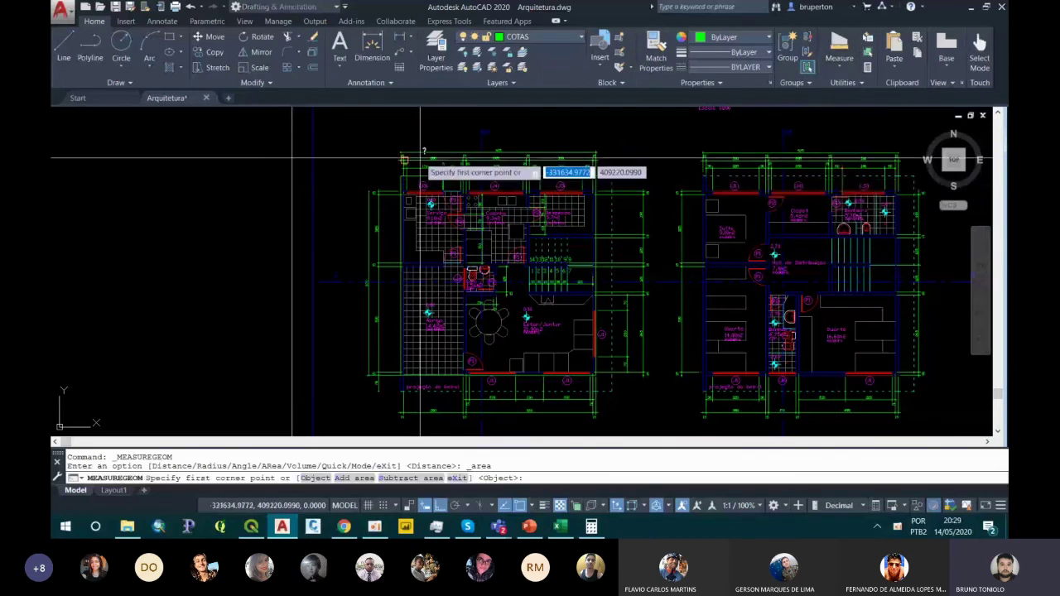
pyautogui.scroll(6, 415, 175)
pyautogui.scroll(-2, 447, 295)
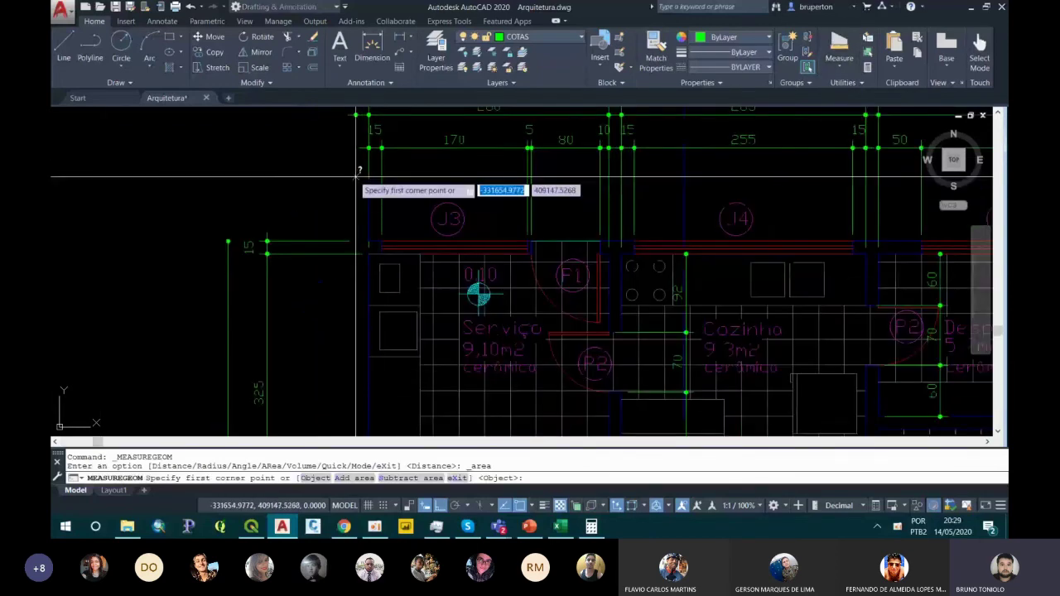
pyautogui.click(480, 296)
pyautogui.scroll(-2, 455, 273)
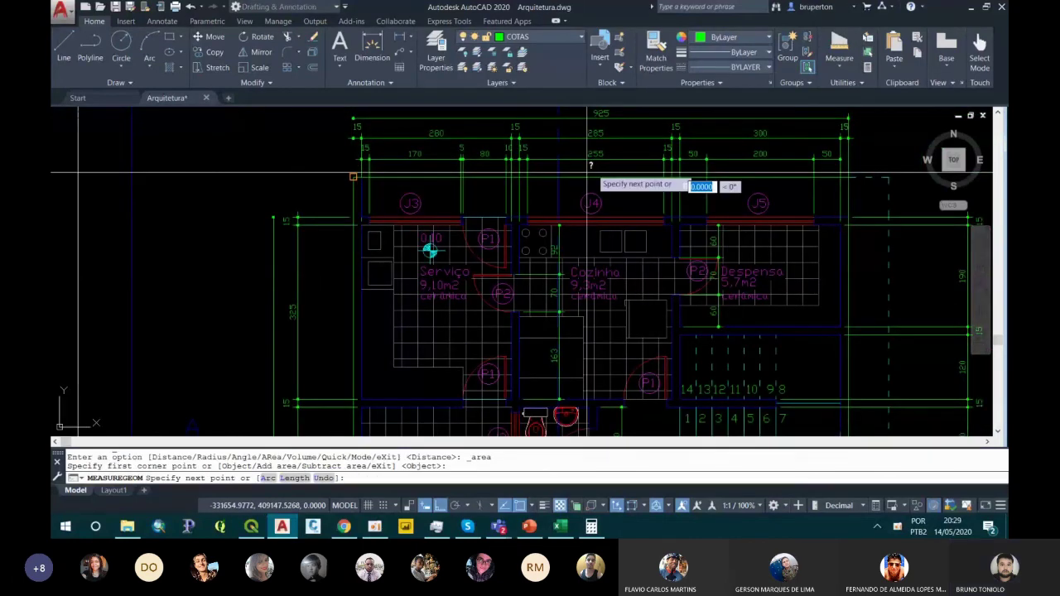
pyautogui.scroll(4, 851, 169)
pyautogui.click(905, 185)
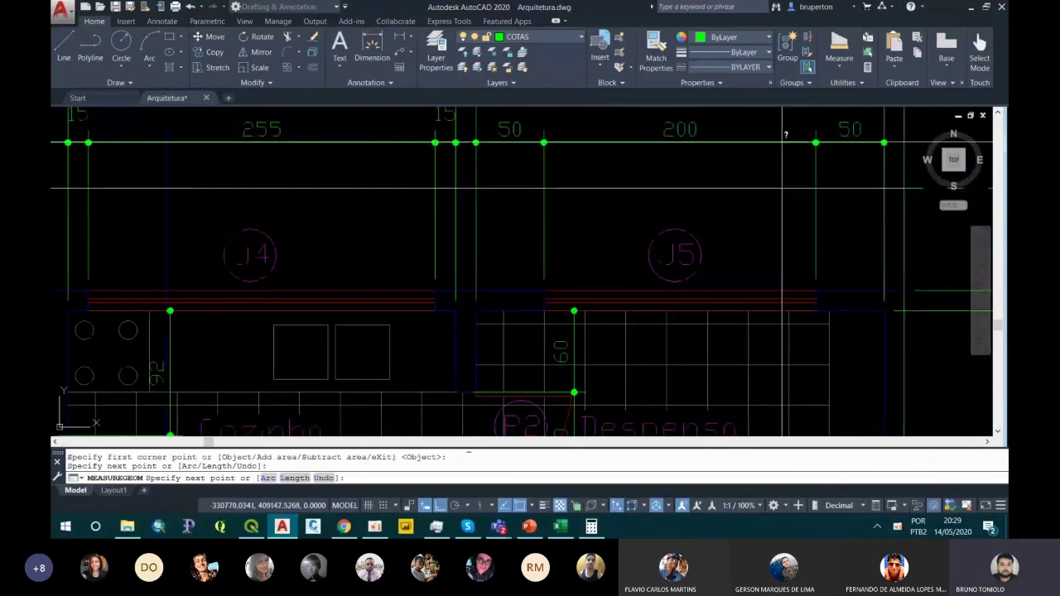
pyautogui.scroll(-4, 783, 188)
pyautogui.scroll(4, 775, 273)
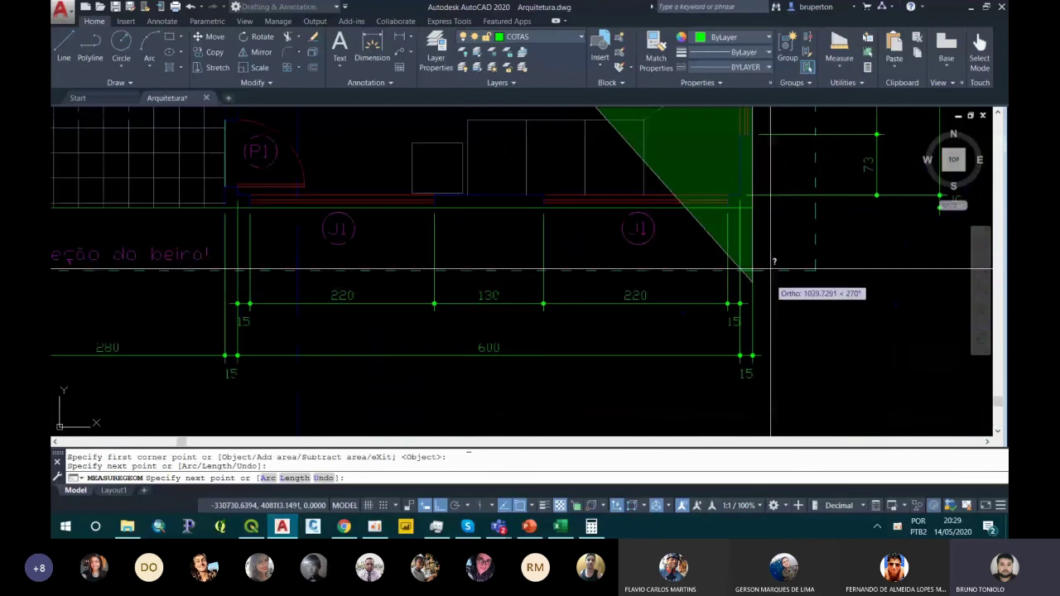
pyautogui.click(752, 213)
pyautogui.scroll(-4, 746, 232)
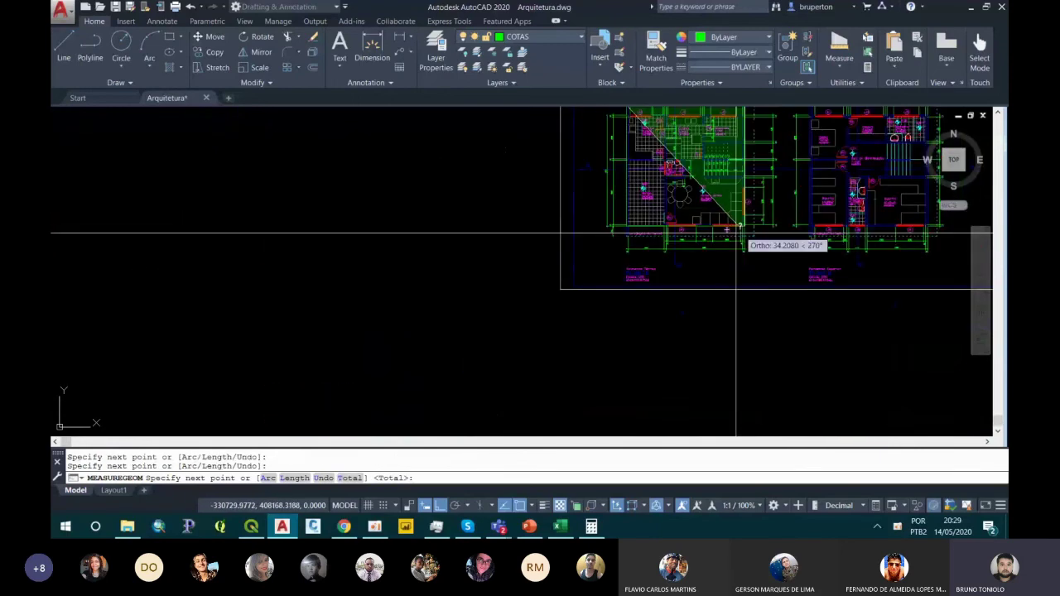
pyautogui.scroll(-2, 736, 234)
pyautogui.scroll(8, 671, 213)
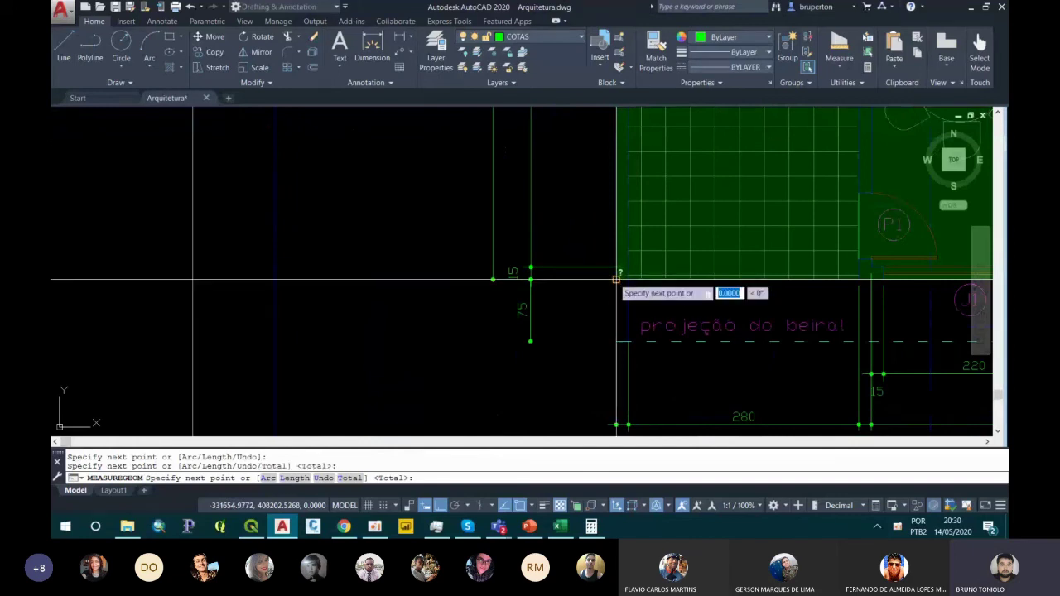
pyautogui.press('Return')
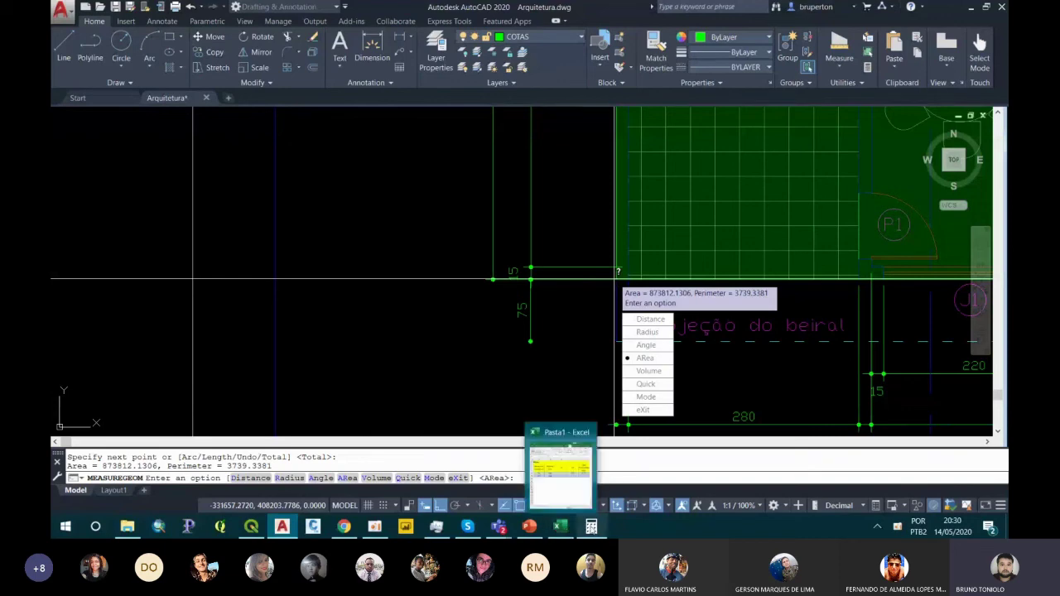
# Switch to the Calculator, clear the previous entry and multiply the ground-floor area of 87.38 by 2 for the two floors.
pyautogui.click(592, 527)
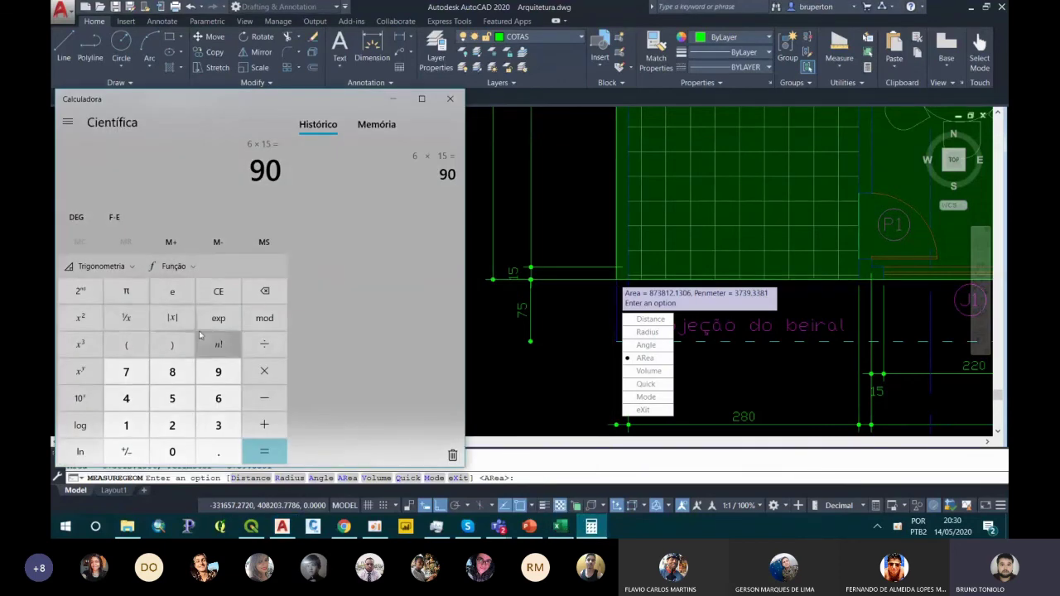
pyautogui.click(171, 291)
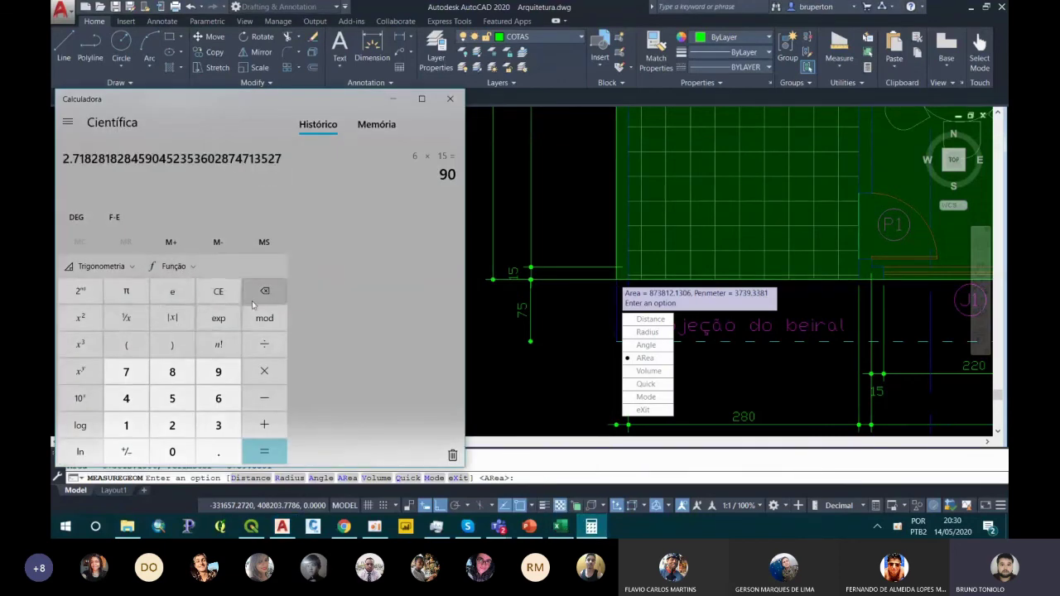
pyautogui.click(218, 292)
pyautogui.write('87.')
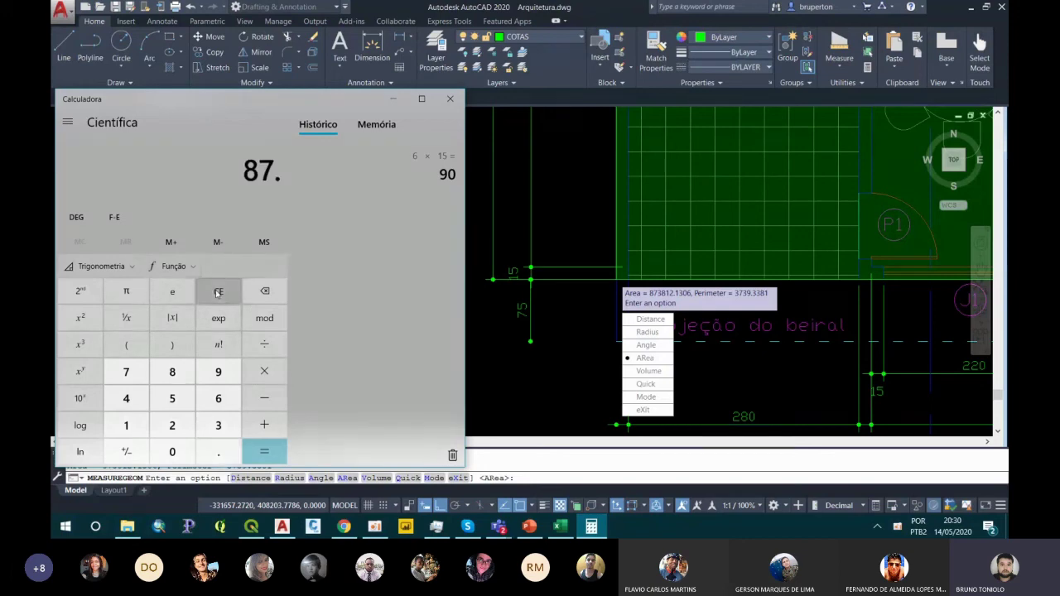
pyautogui.write('38')
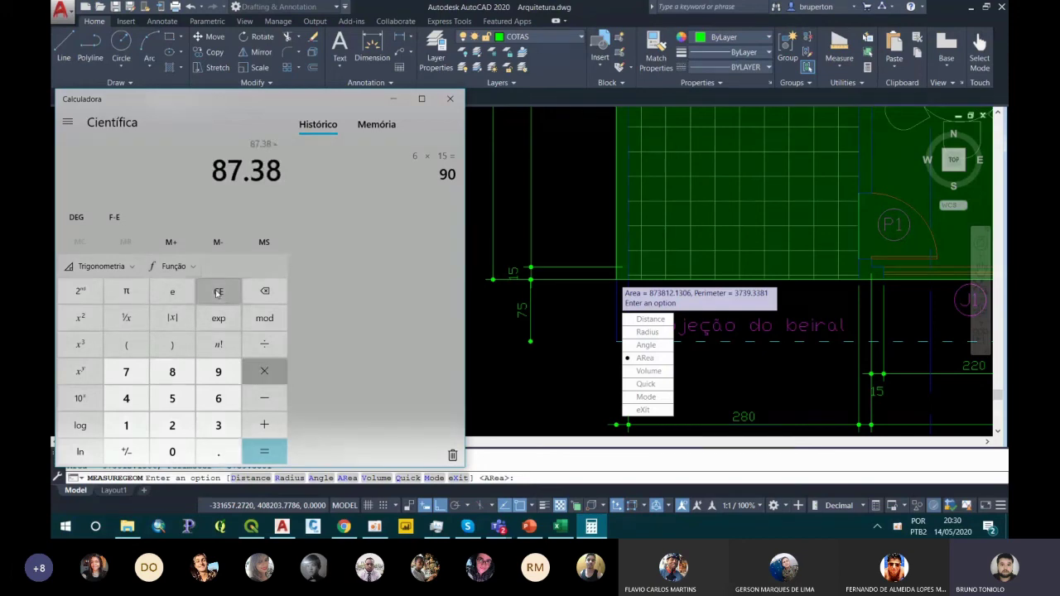
pyautogui.write('*2')
pyautogui.press('Return')
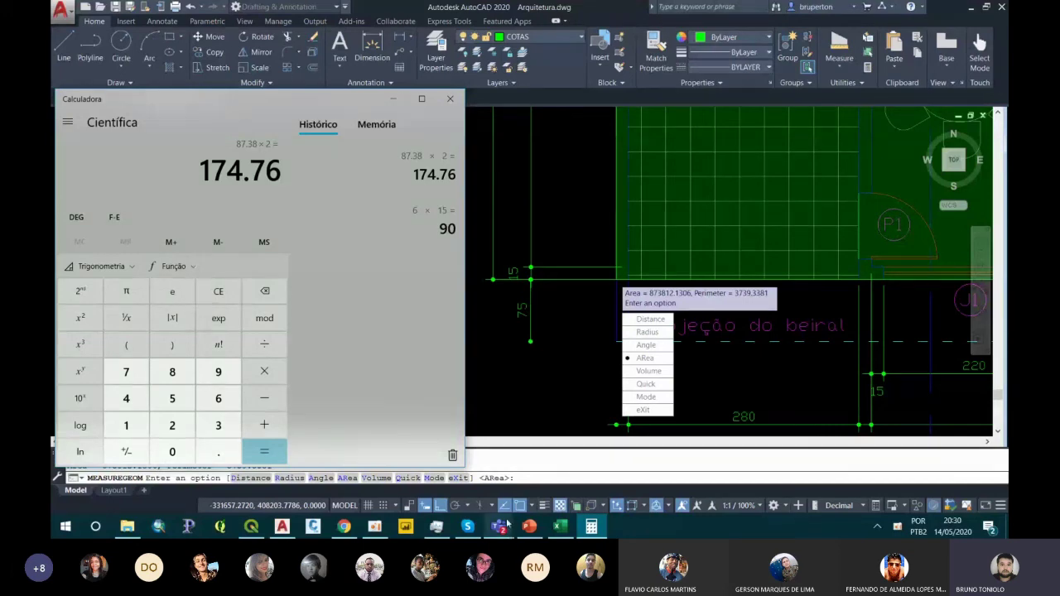
# Switch to Excel and enter the formula =174,76/B4 as the CA in the Projeto (calculado) row.
pyautogui.click(554, 531)
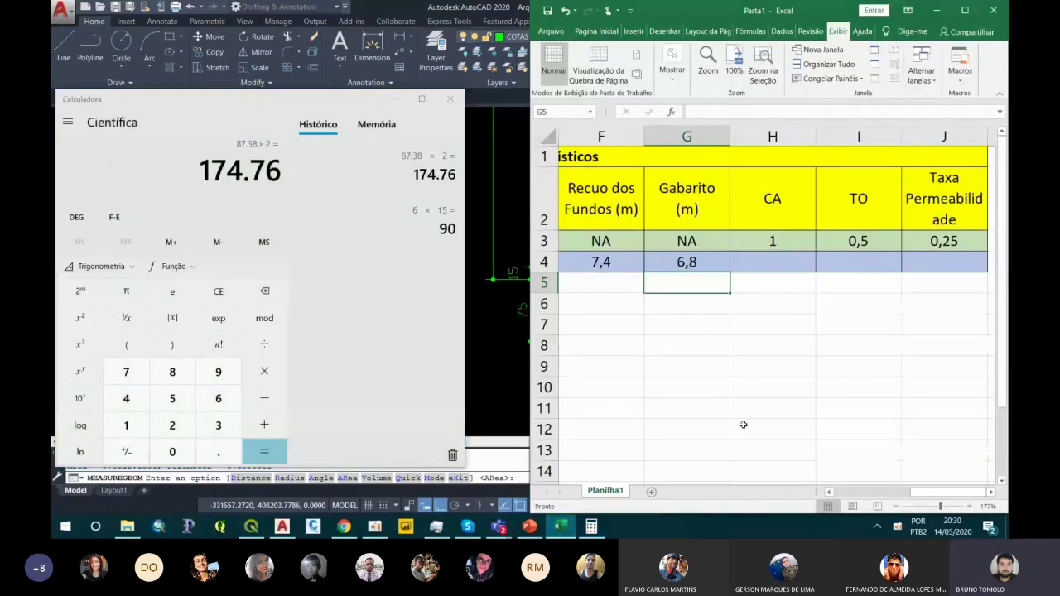
pyautogui.moveTo(880, 497); pyautogui.dragTo(934, 504)
pyautogui.click(846, 269)
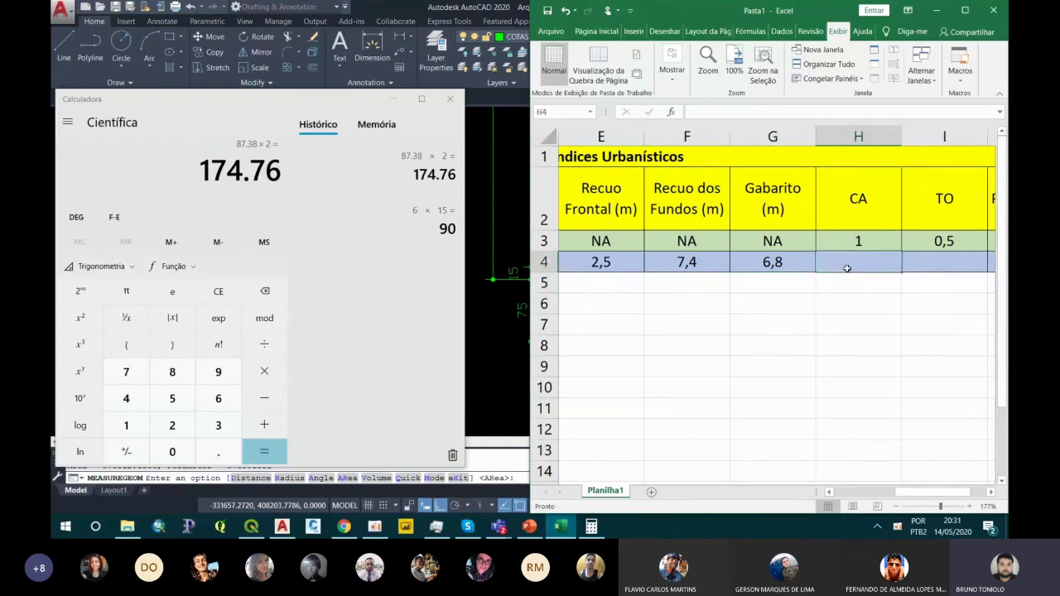
pyautogui.write('=17')
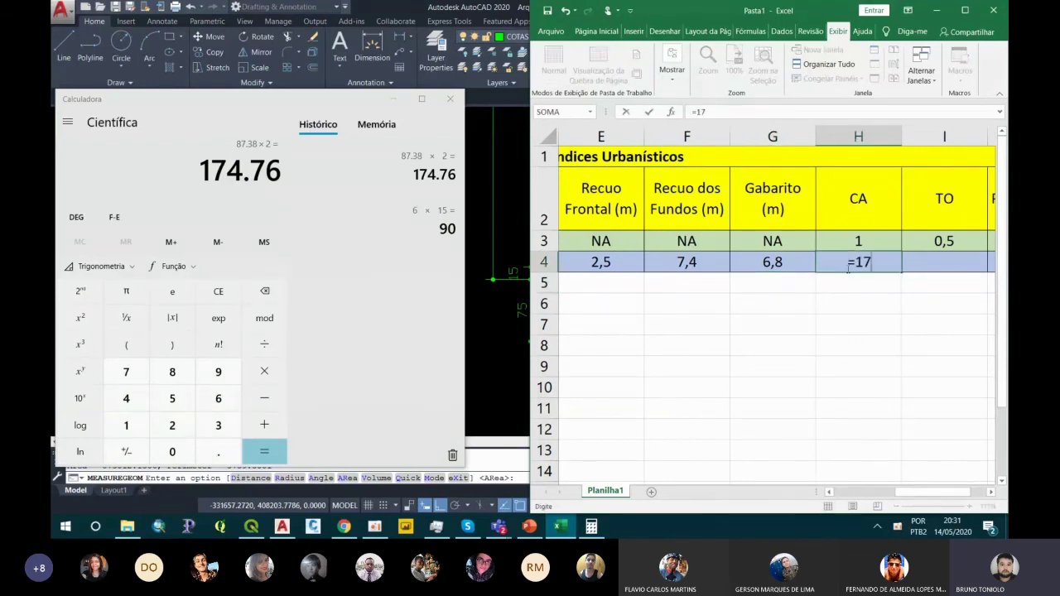
pyautogui.write('4,76/')
pyautogui.moveTo(944, 492); pyautogui.dragTo(870, 492)
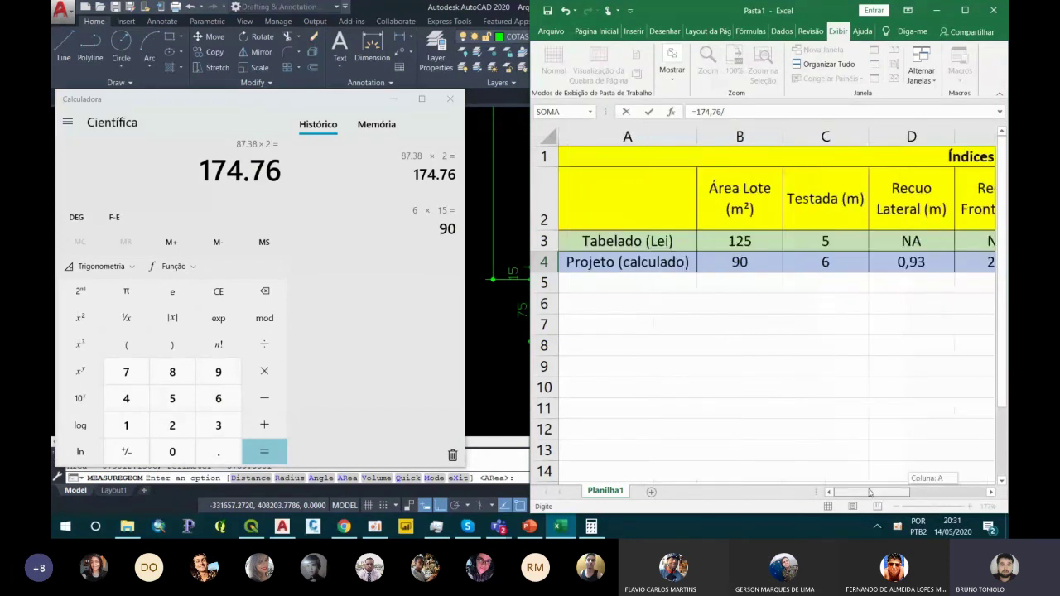
pyautogui.click(735, 261)
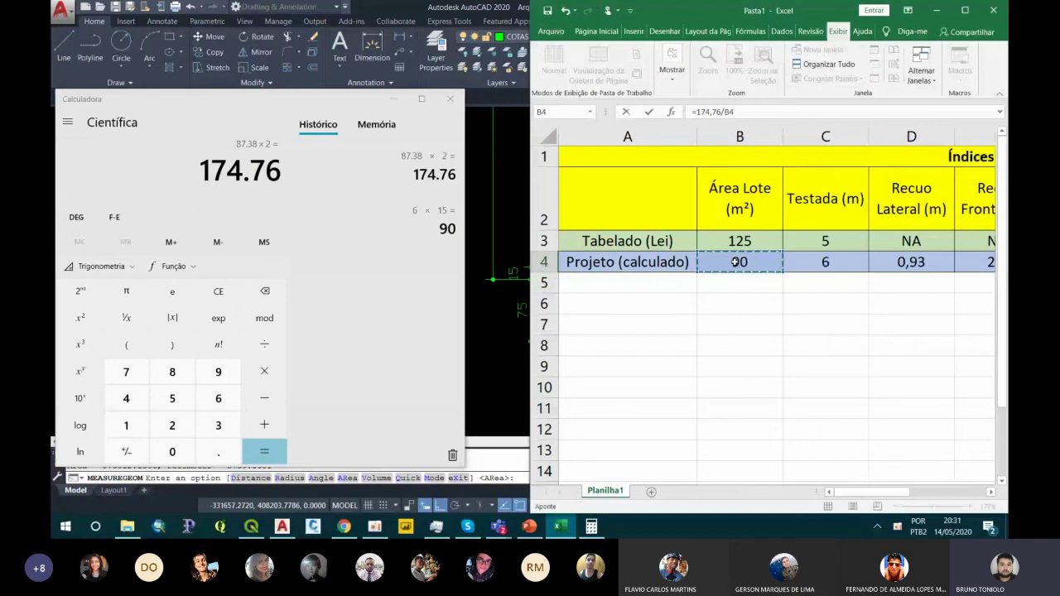
pyautogui.press('Return')
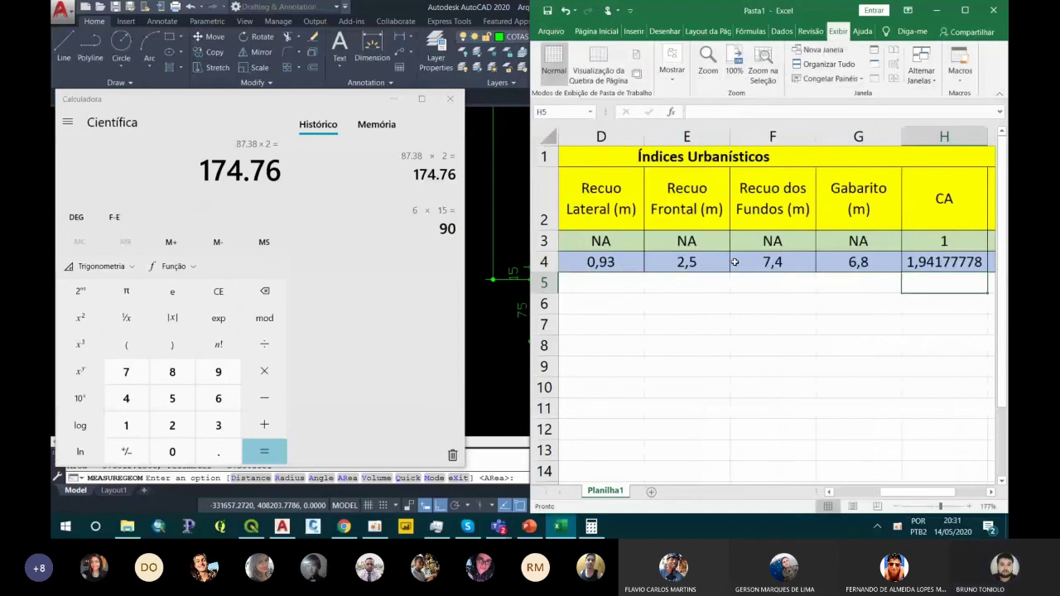
# Format the CA value in the Projeto (calculado) row to show two decimal places.
pyautogui.click(930, 262)
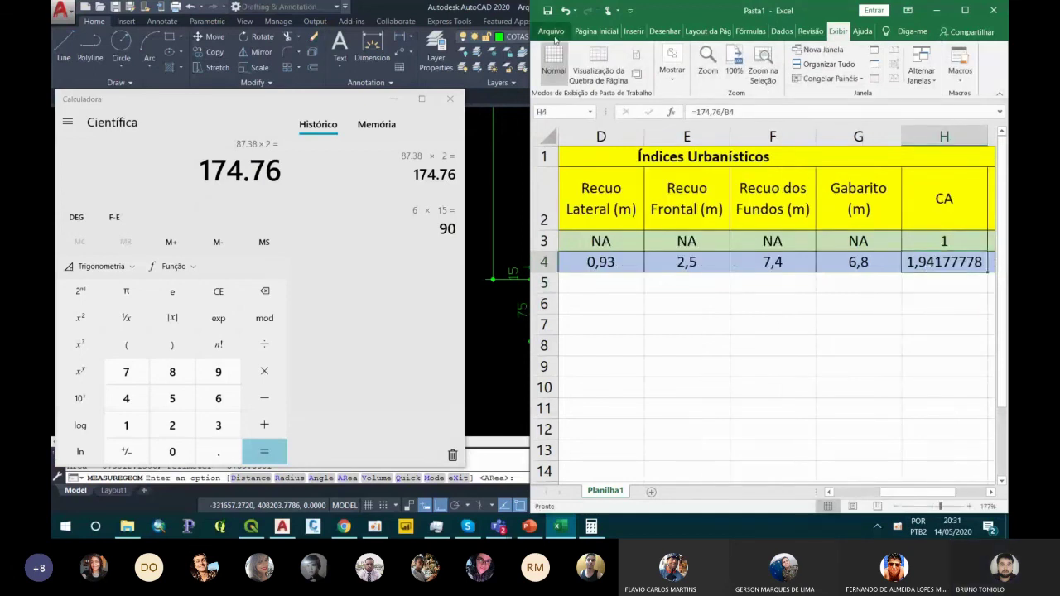
pyautogui.click(583, 34)
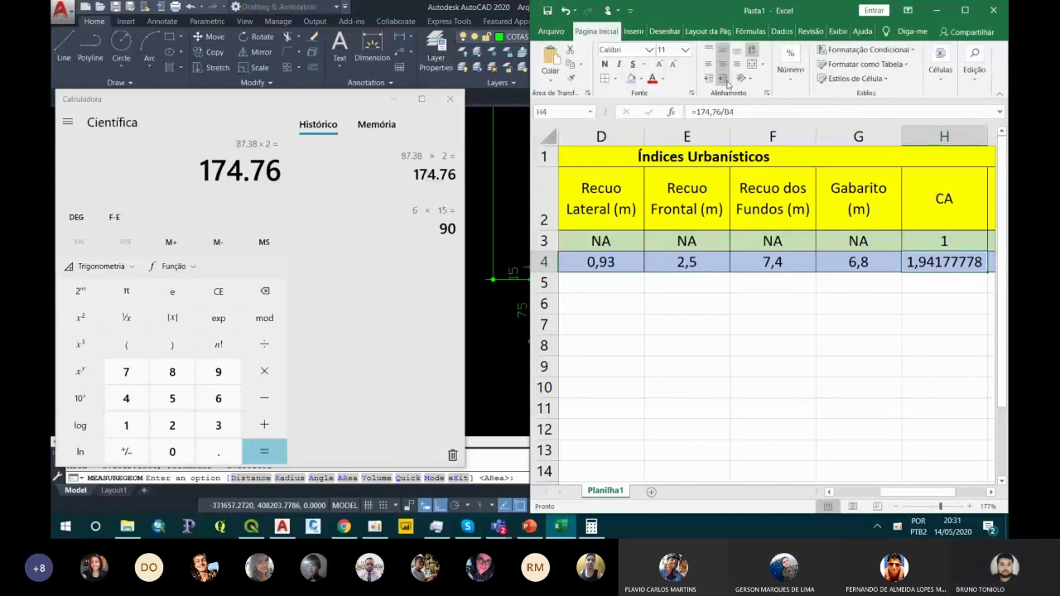
pyautogui.click(786, 83)
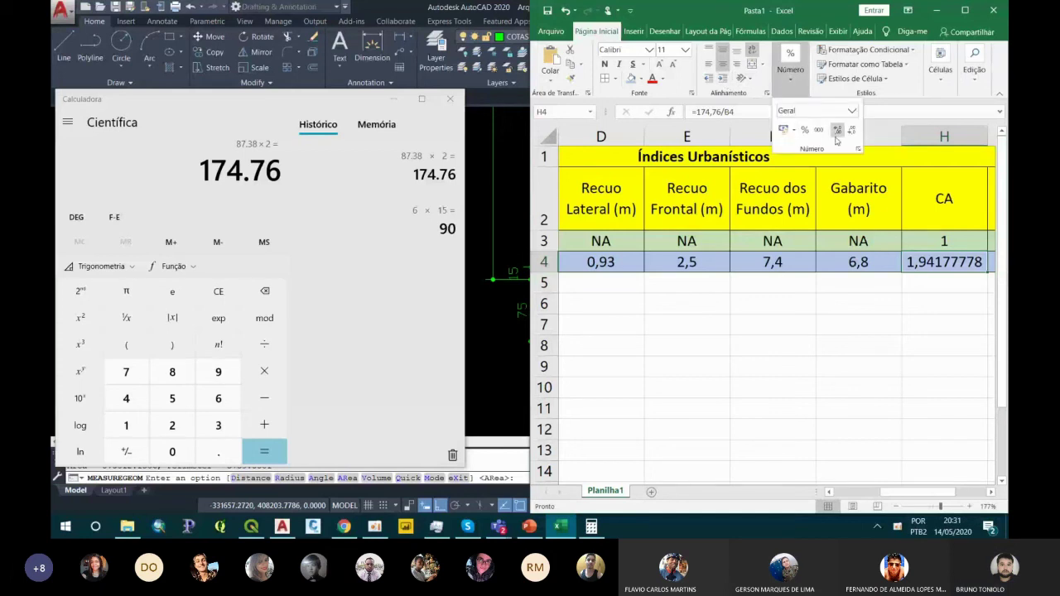
pyautogui.click(836, 131)
pyautogui.click(850, 133)
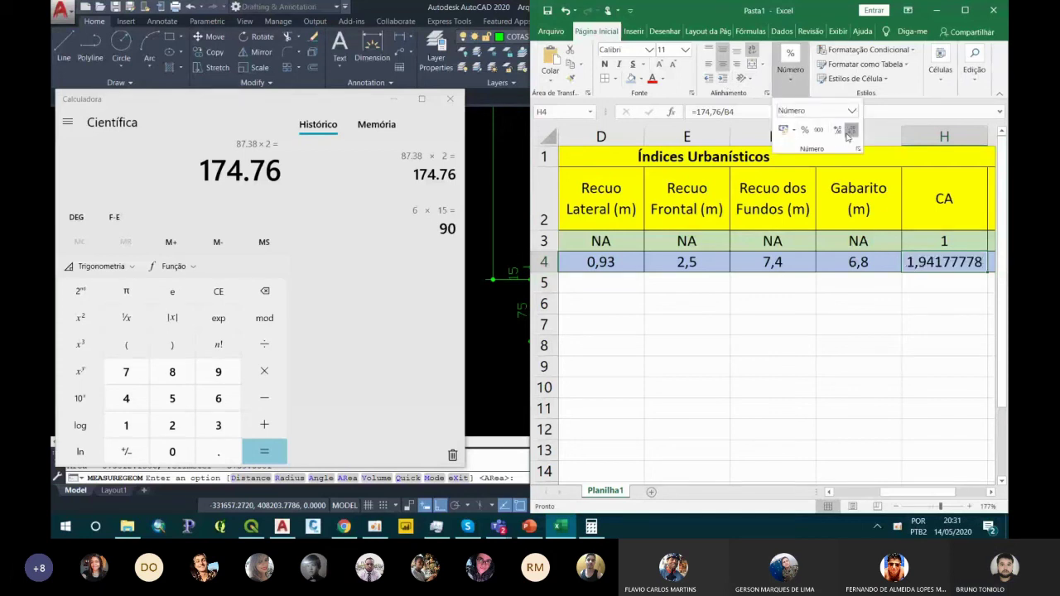
pyautogui.click(850, 132)
pyautogui.click(850, 133)
pyautogui.click(850, 132)
pyautogui.click(850, 132)
pyautogui.click(850, 132)
pyautogui.click(850, 133)
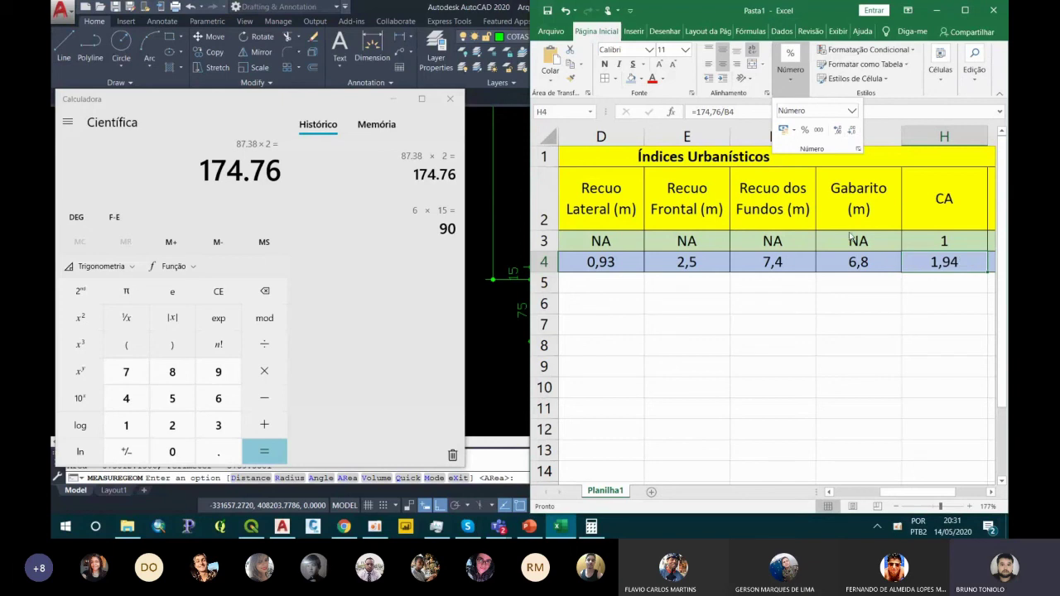
# Remove one decimal place from the Projeto row's CA value and add it back.
pyautogui.click(941, 264)
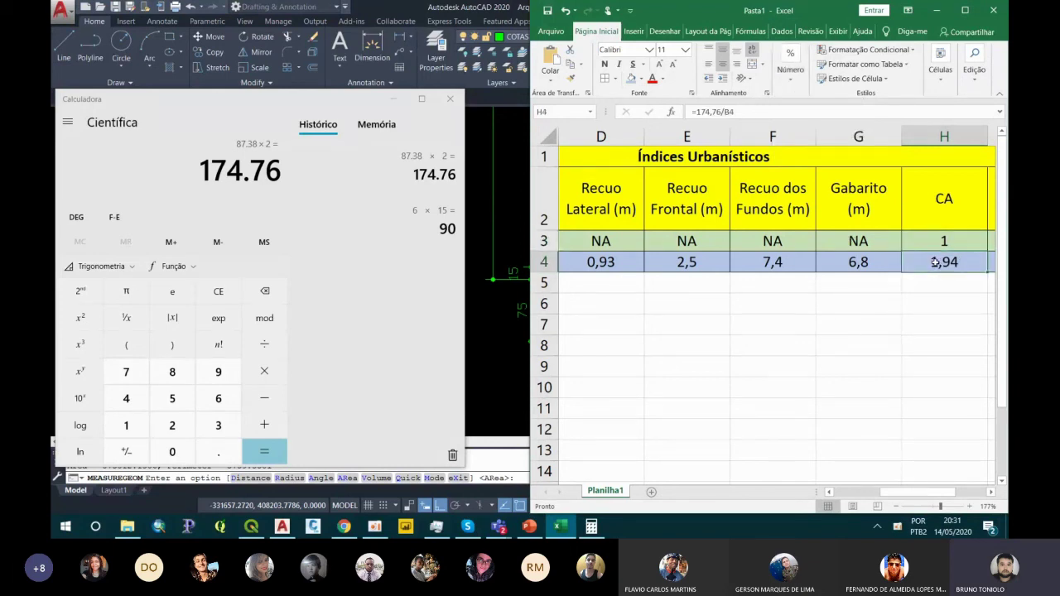
pyautogui.click(792, 82)
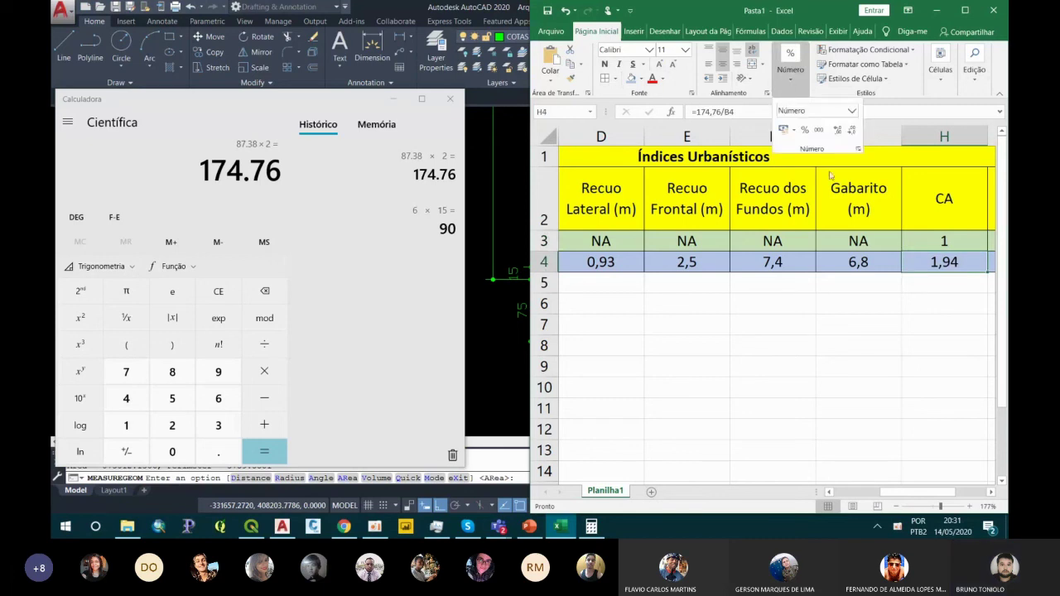
pyautogui.click(851, 131)
pyautogui.click(839, 131)
pyautogui.click(947, 256)
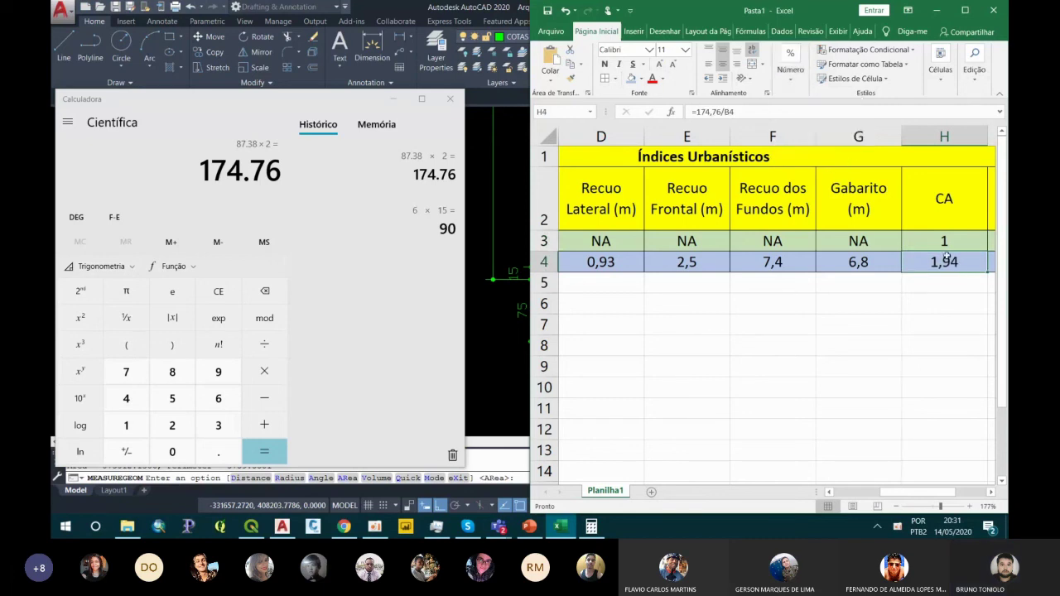
# Compare the Projeto row's CA with the Tabelado (Lei) value and colour the Projeto value's text red.
pyautogui.click(938, 245)
pyautogui.click(937, 261)
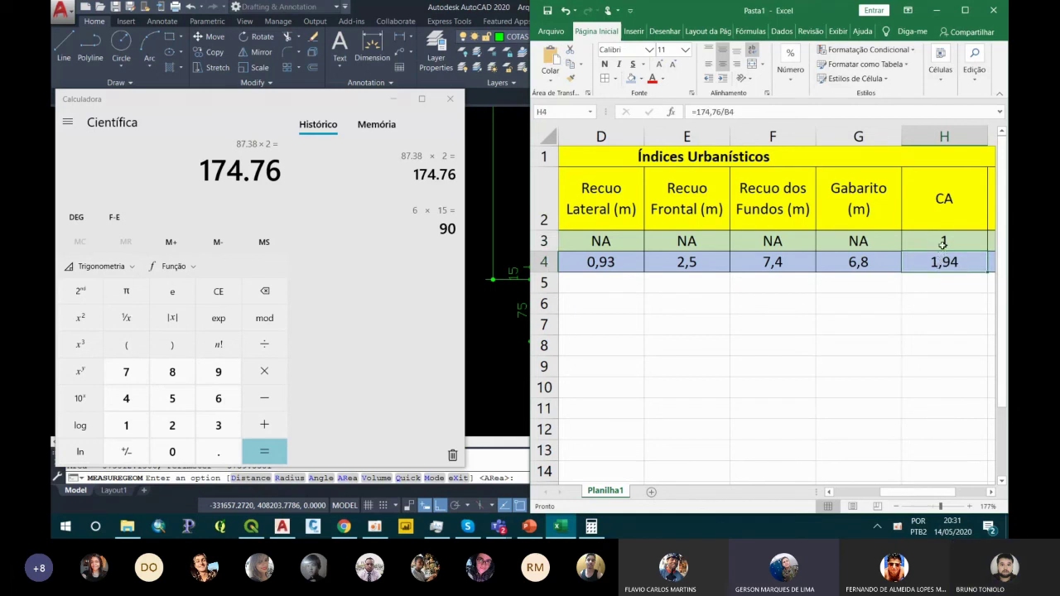
pyautogui.click(943, 242)
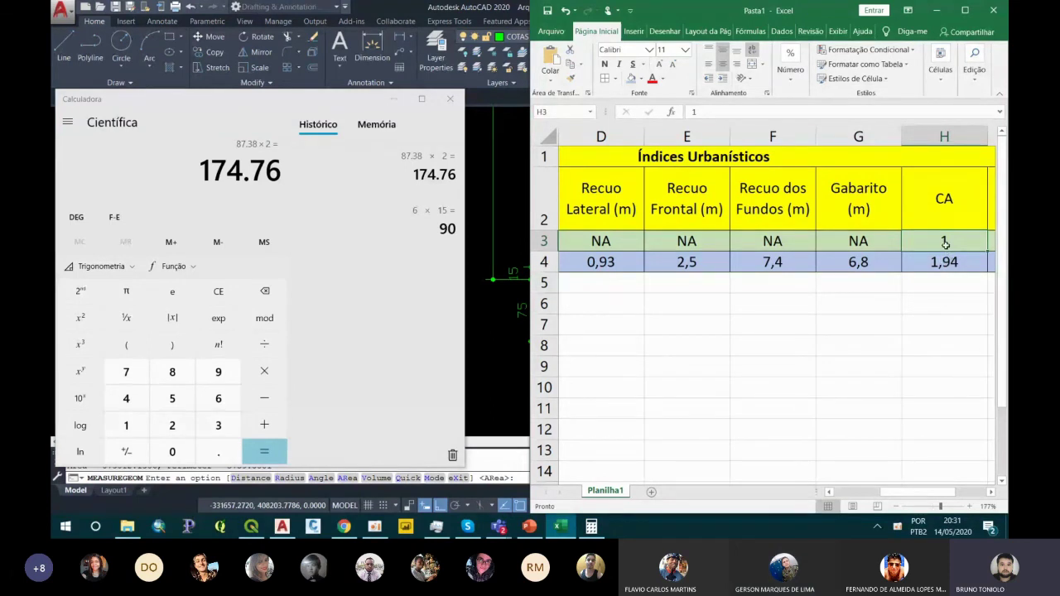
pyautogui.click(959, 265)
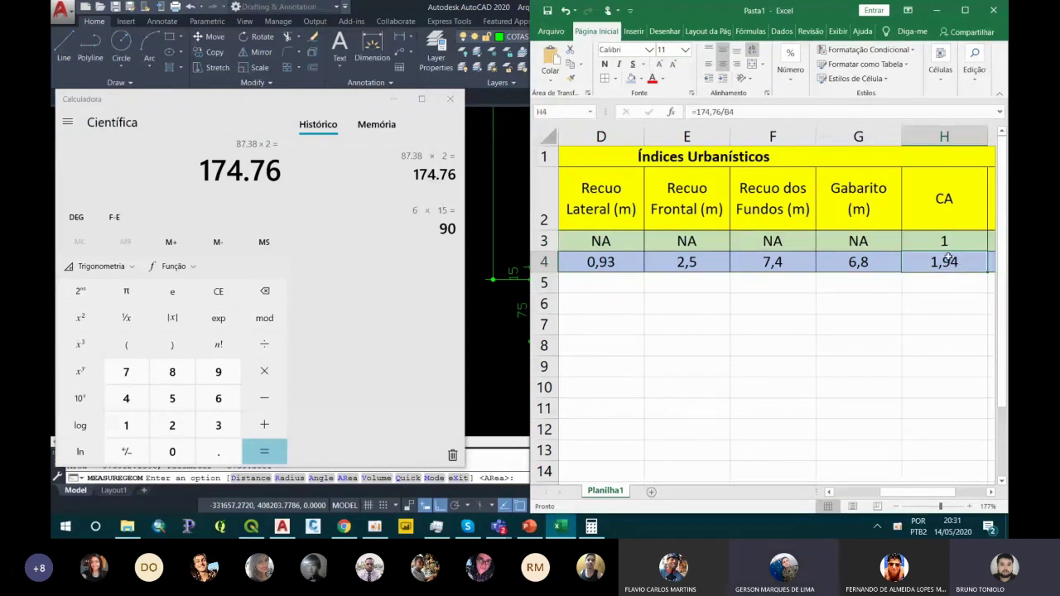
pyautogui.moveTo(924, 492)
pyautogui.mouseDown()
pyautogui.moveTo(953, 496)
pyautogui.moveTo(814, 492)
pyautogui.moveTo(936, 494)
pyautogui.mouseUp()
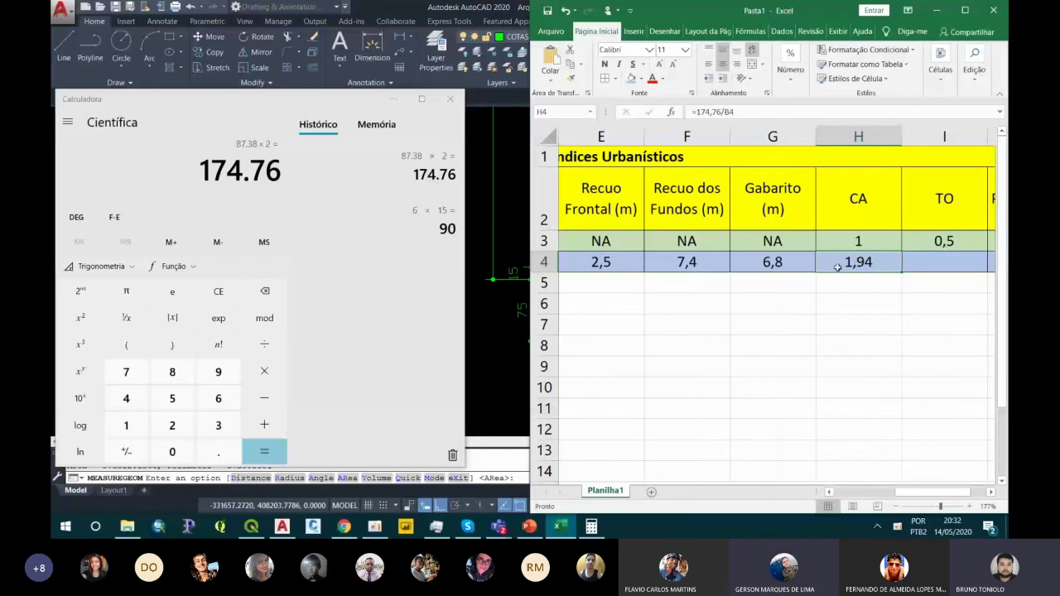
pyautogui.click(663, 78)
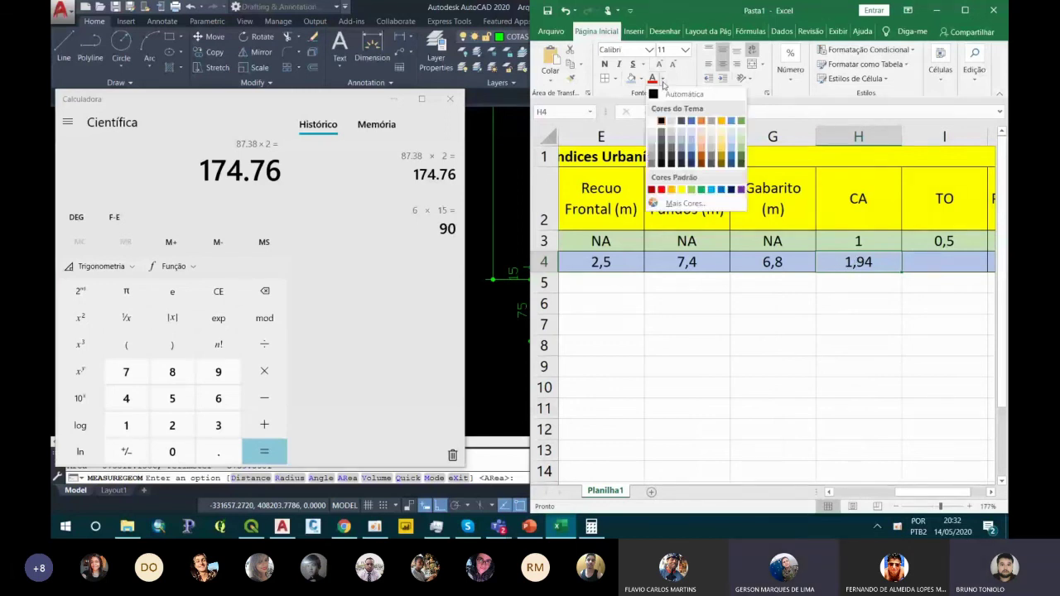
pyautogui.click(661, 190)
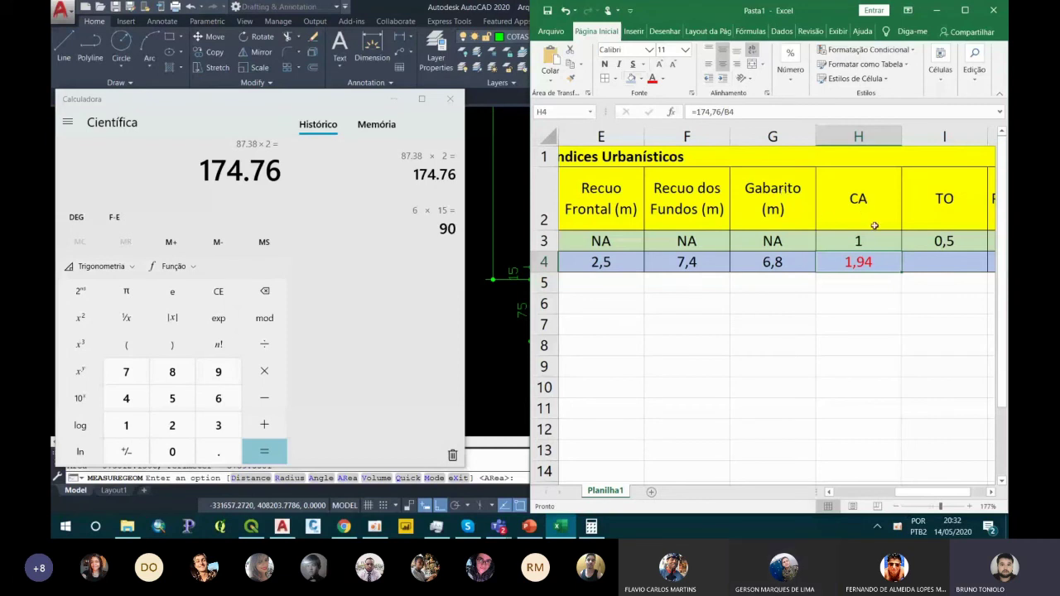
# Colour the Área Lote value in the Projeto (calculado) row red.
pyautogui.moveTo(928, 493); pyautogui.dragTo(864, 495)
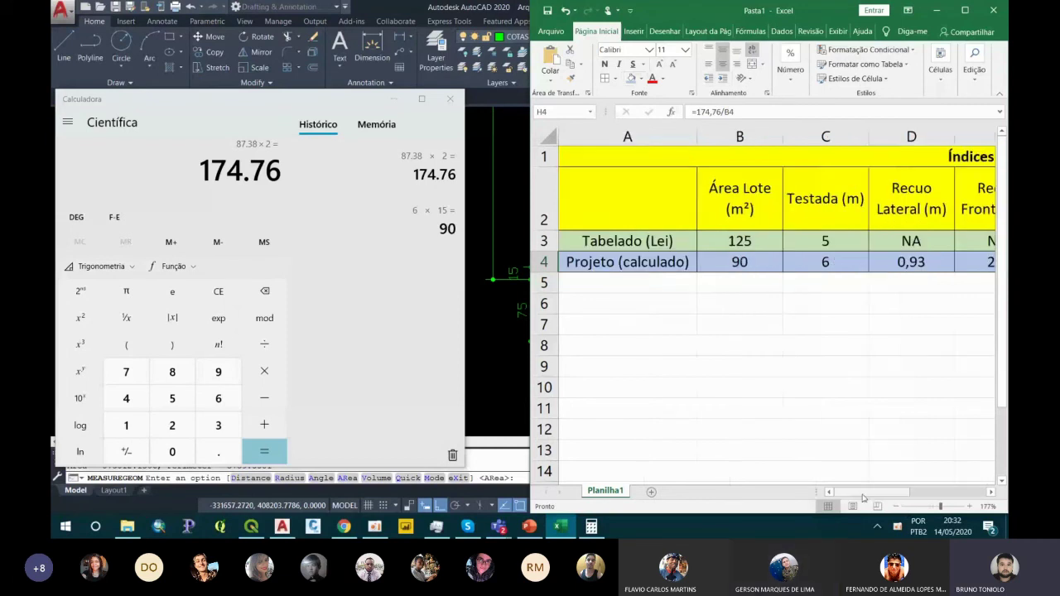
pyautogui.click(724, 264)
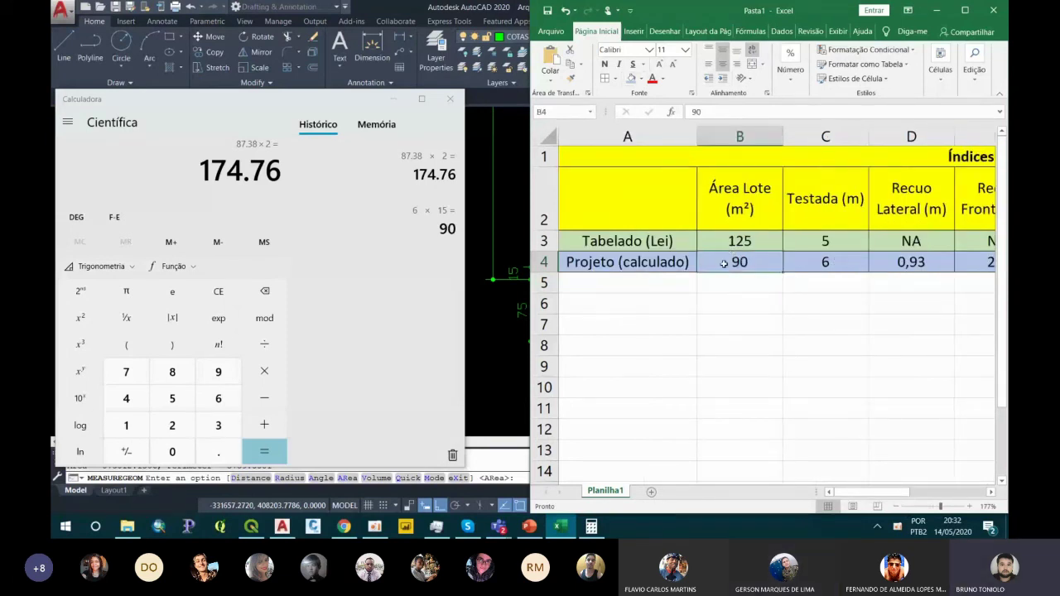
pyautogui.press('F4')
# Switch to Calculator, clear the previous value and divide 87.38 by 90 to work out the project's TO.
pyautogui.hscroll(5, 765, 306)
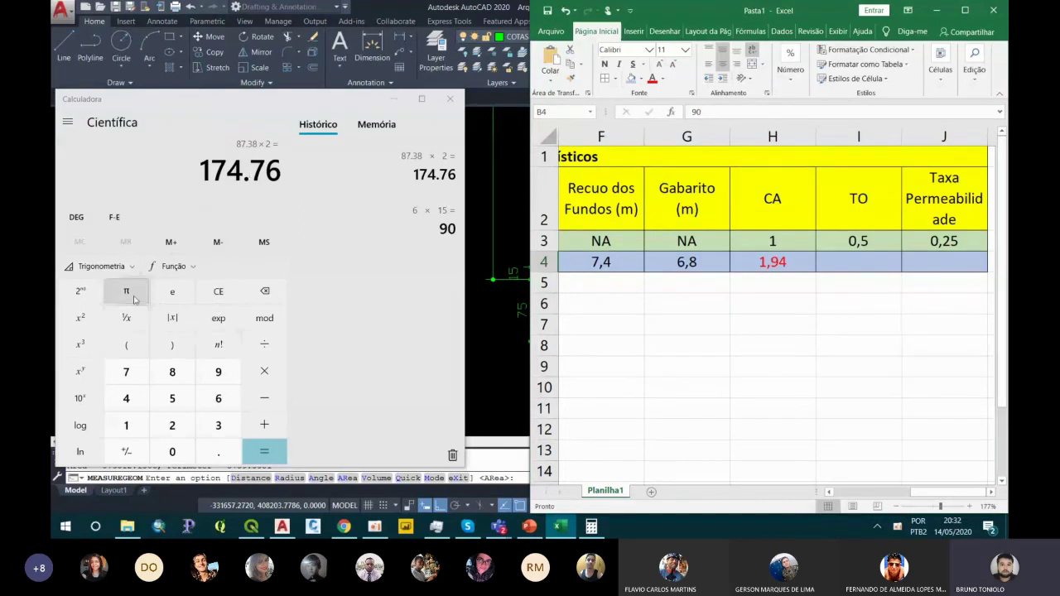
pyautogui.click(126, 345)
pyautogui.click(172, 318)
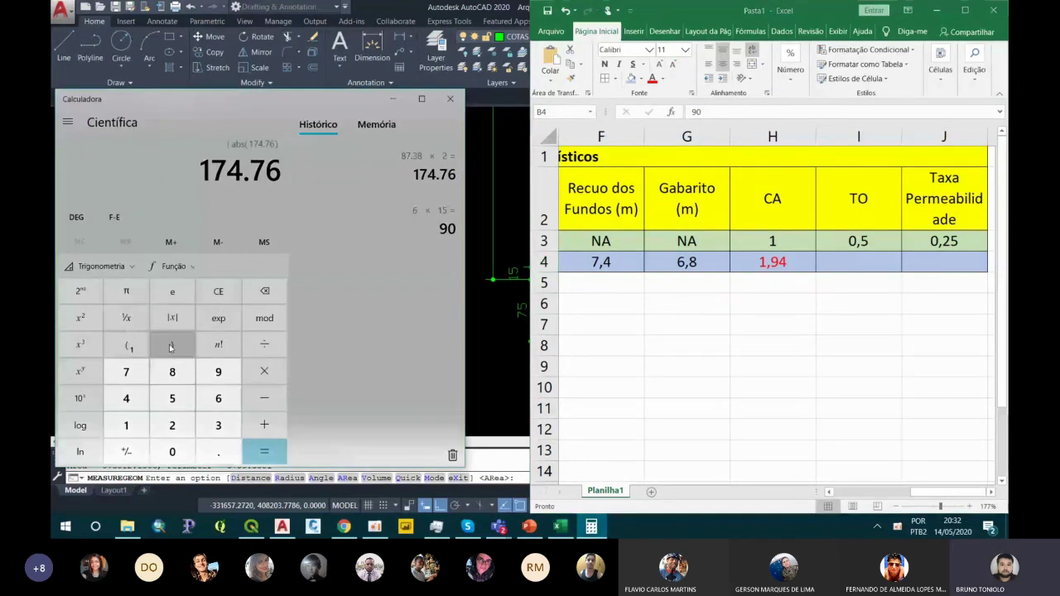
pyautogui.click(217, 292)
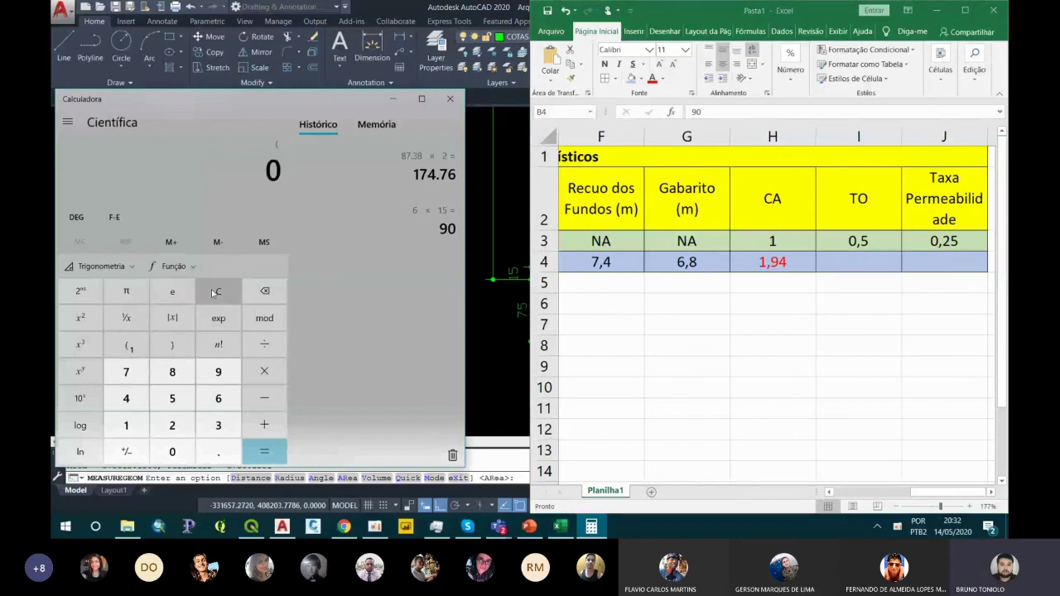
pyautogui.write('87.38')
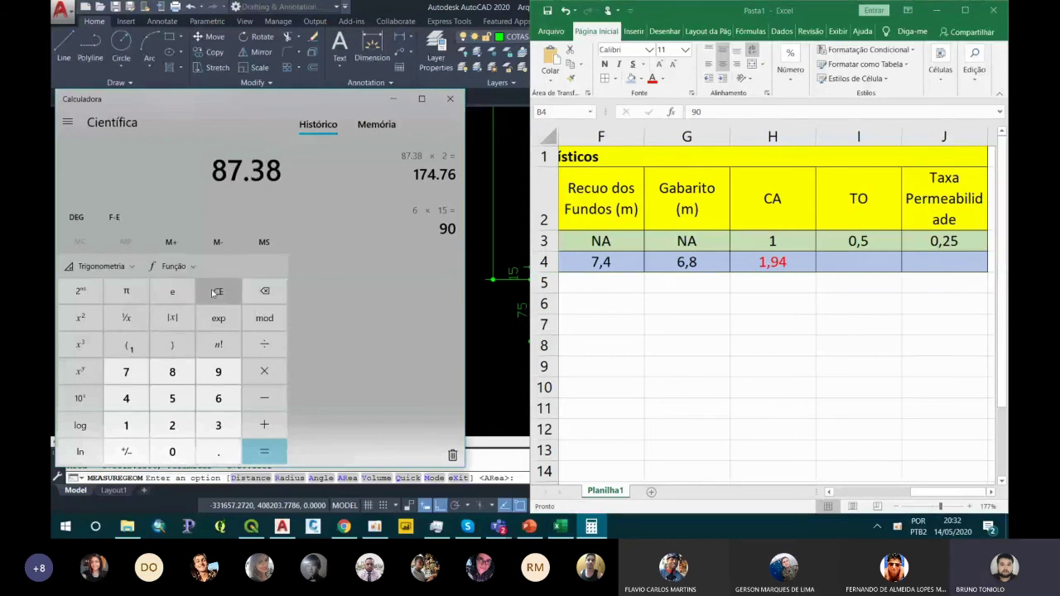
pyautogui.write('/')
pyautogui.write('90')
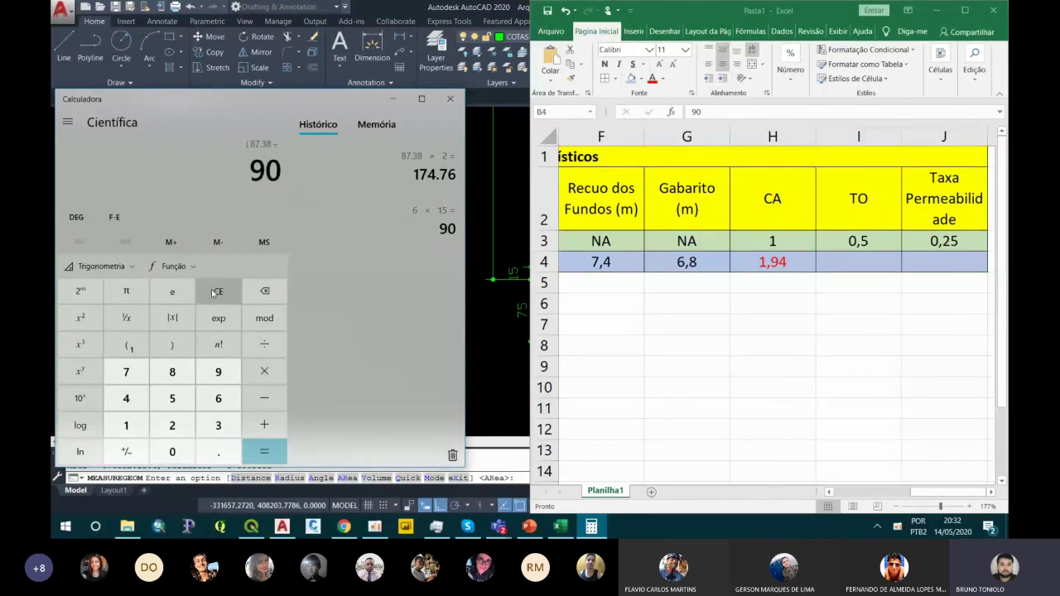
pyautogui.press('Return')
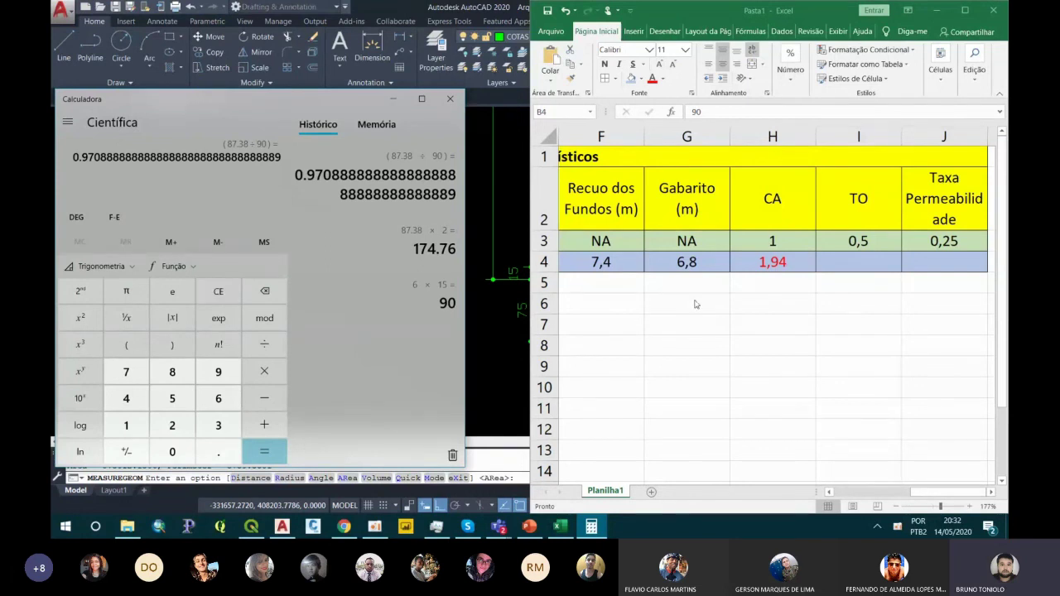
# Switch to Excel, enter 0,97 as the Projeto row's TO, colour it red and compare it with the Tabelado (Lei) value.
pyautogui.click(846, 265)
pyautogui.write('0,97')
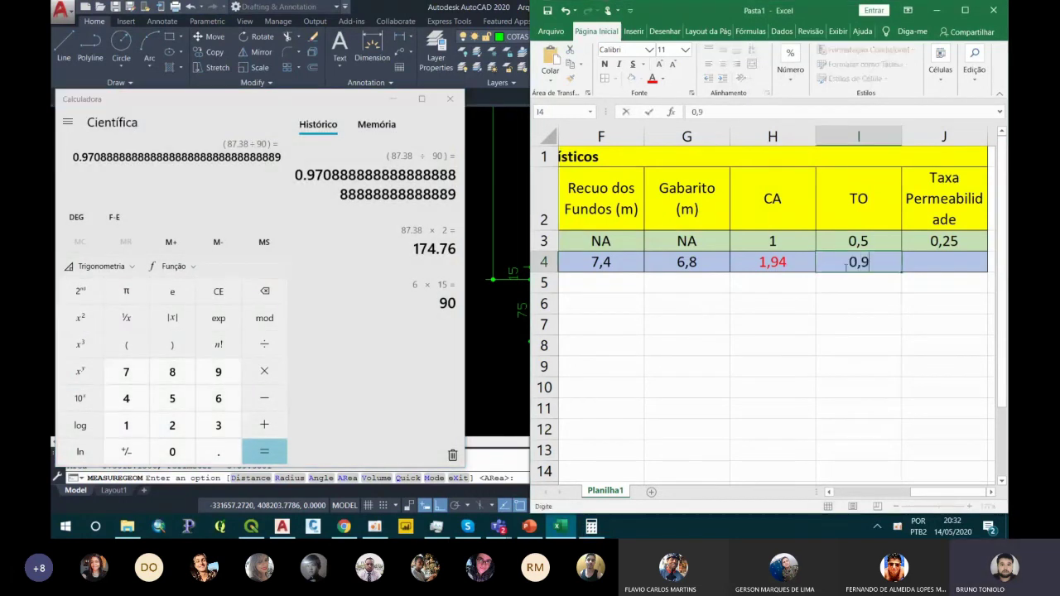
pyautogui.press('Return')
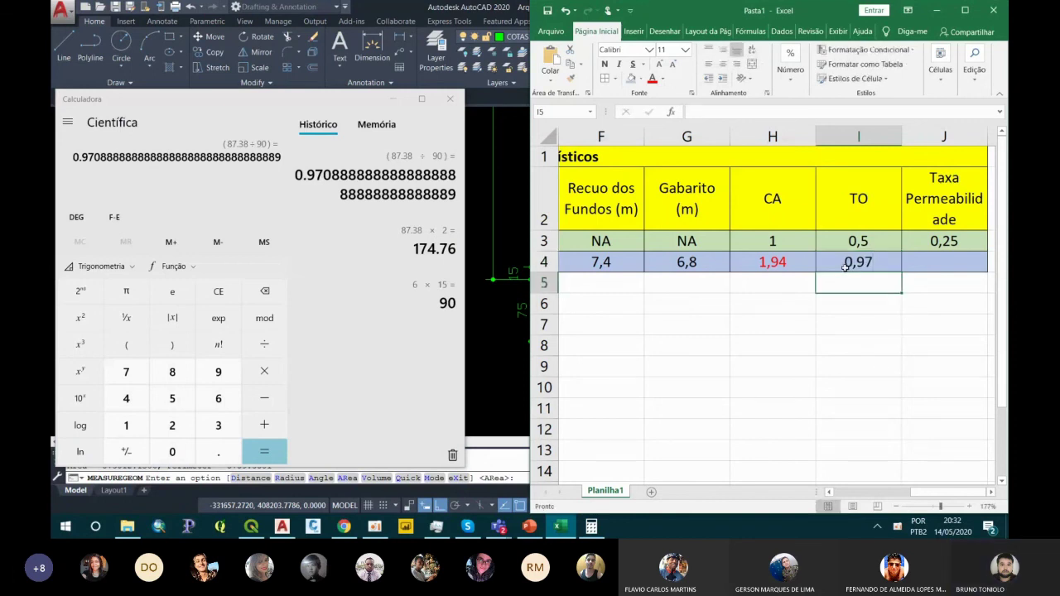
pyautogui.click(846, 265)
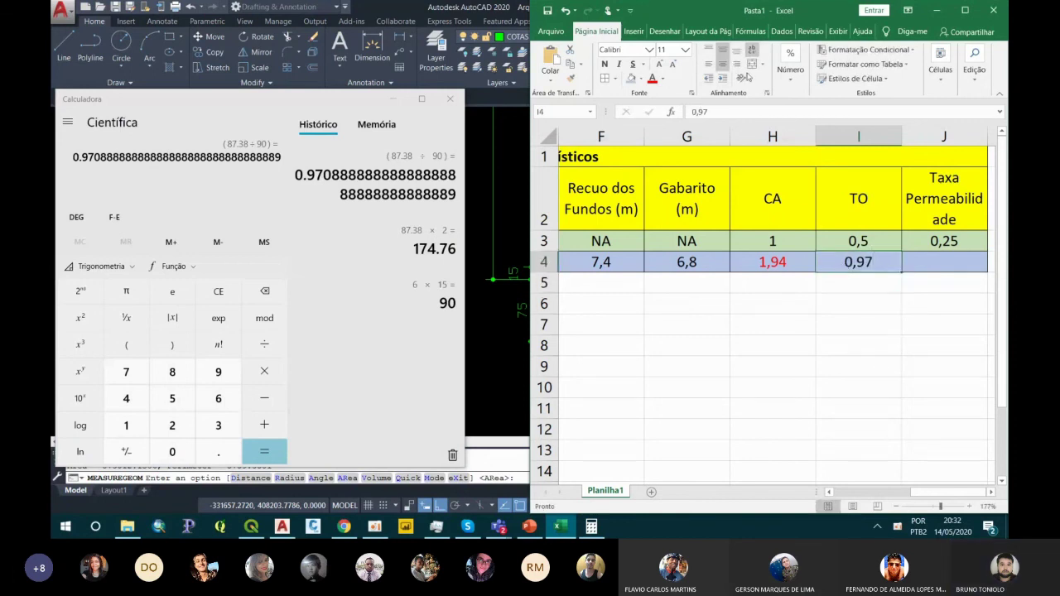
pyautogui.click(653, 79)
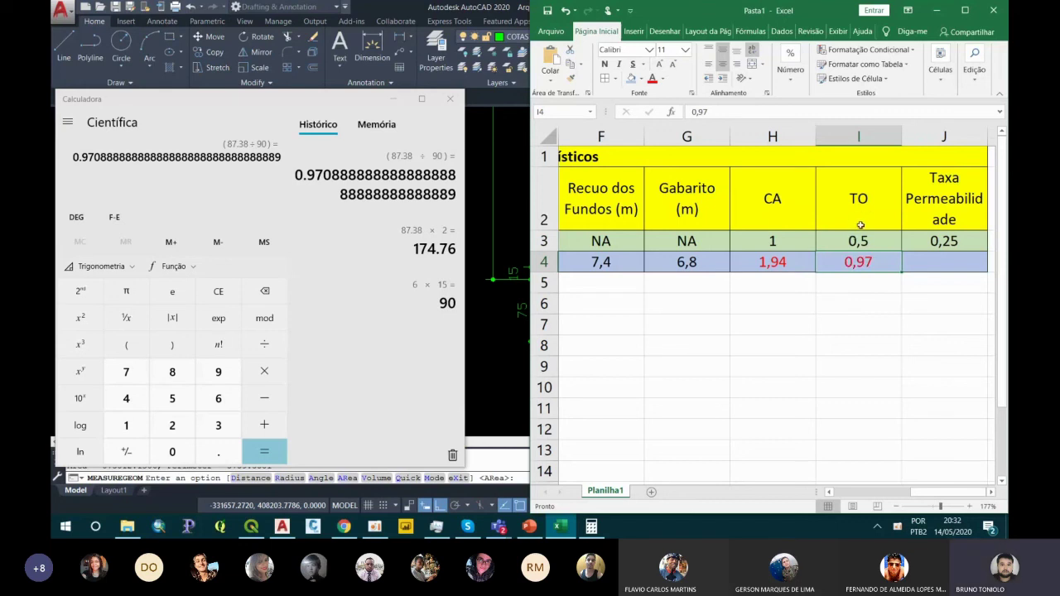
pyautogui.click(863, 245)
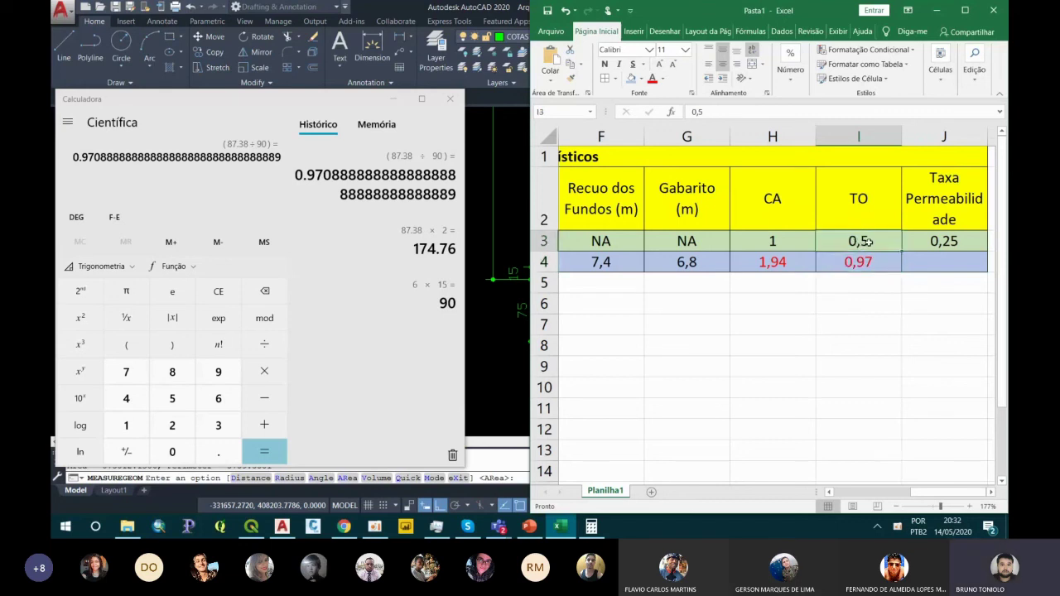
pyautogui.click(870, 259)
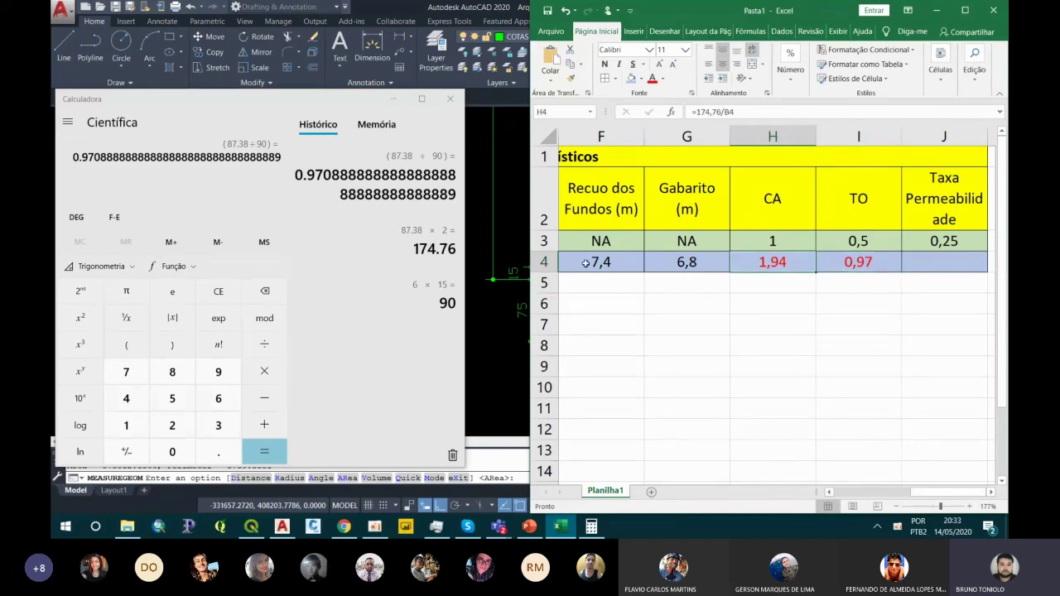
# Switch to AutoCAD, end the area measurement and examine the ground-floor and upper-floor plans.
pyautogui.hotkey('alt', 'Tab')
pyautogui.scroll(-3, 508, 284)
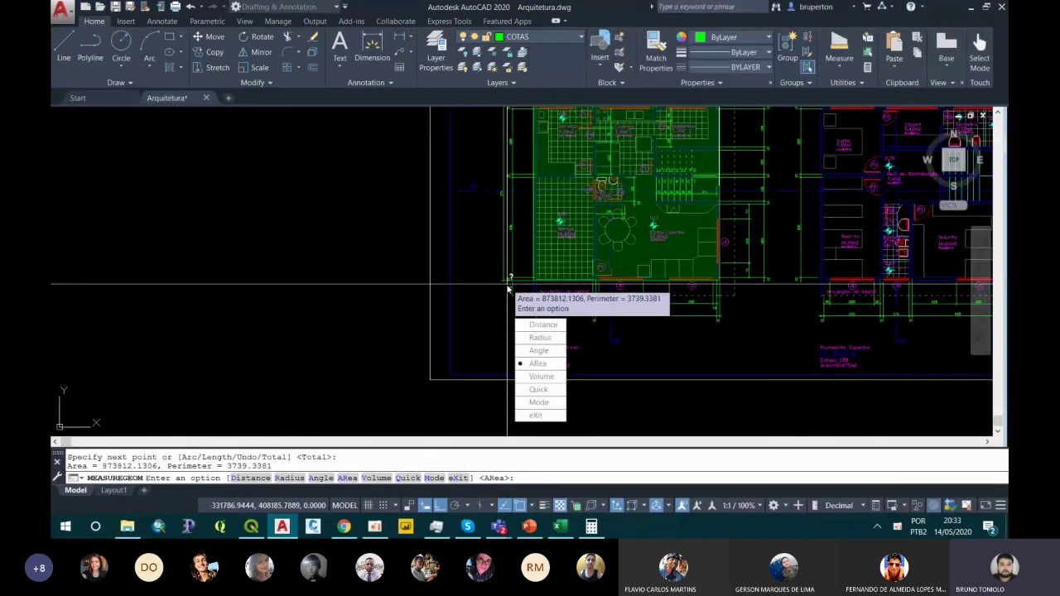
pyautogui.press('Escape')
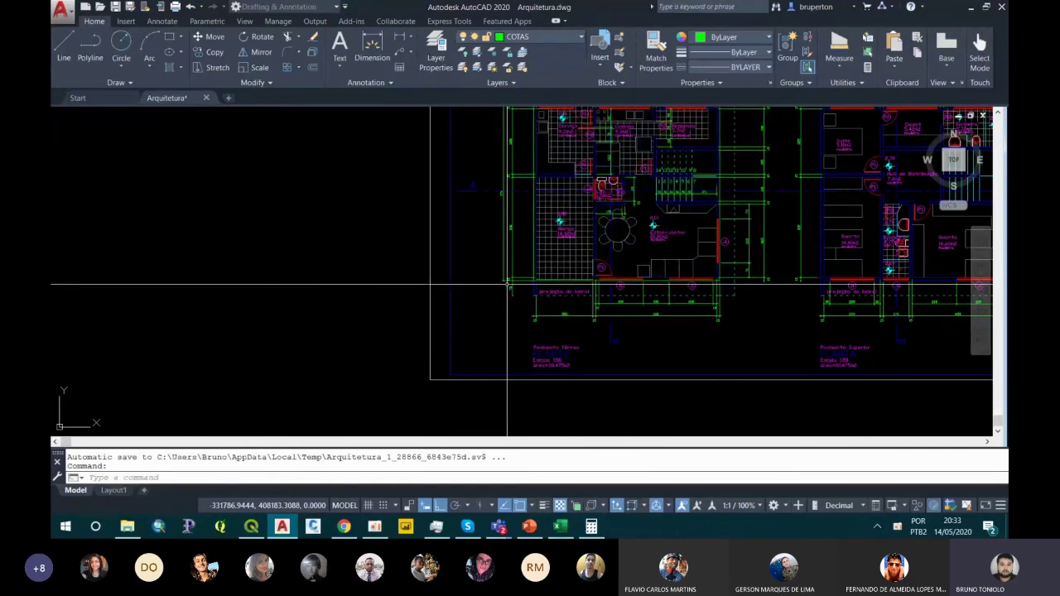
pyautogui.press('Escape')
pyautogui.press('Escape')
pyautogui.scroll(-3, 556, 269)
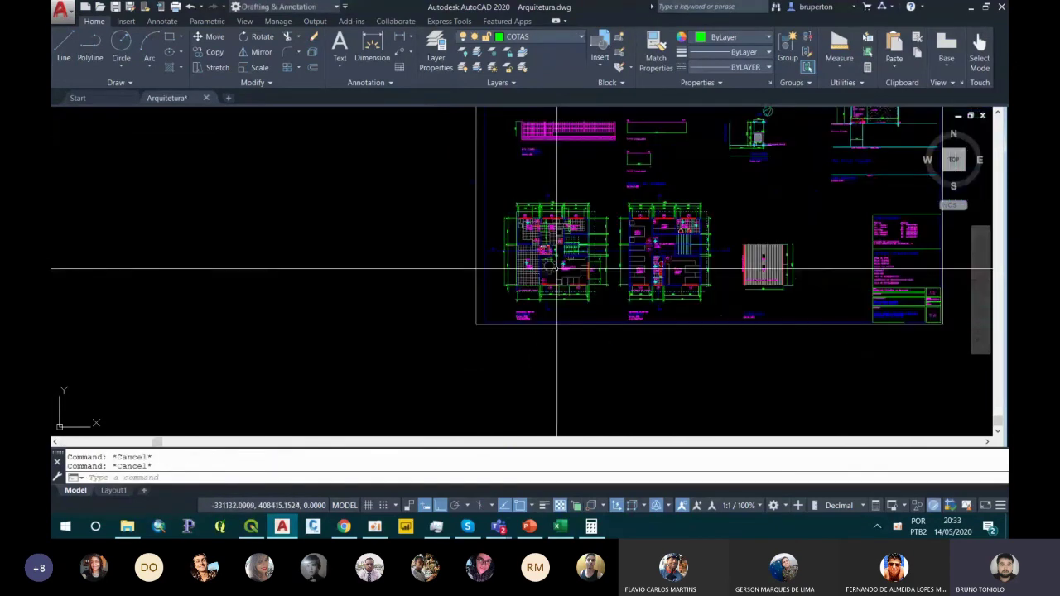
pyautogui.moveTo(556, 268); pyautogui.dragTo(537, 337)
pyautogui.scroll(4, 537, 337)
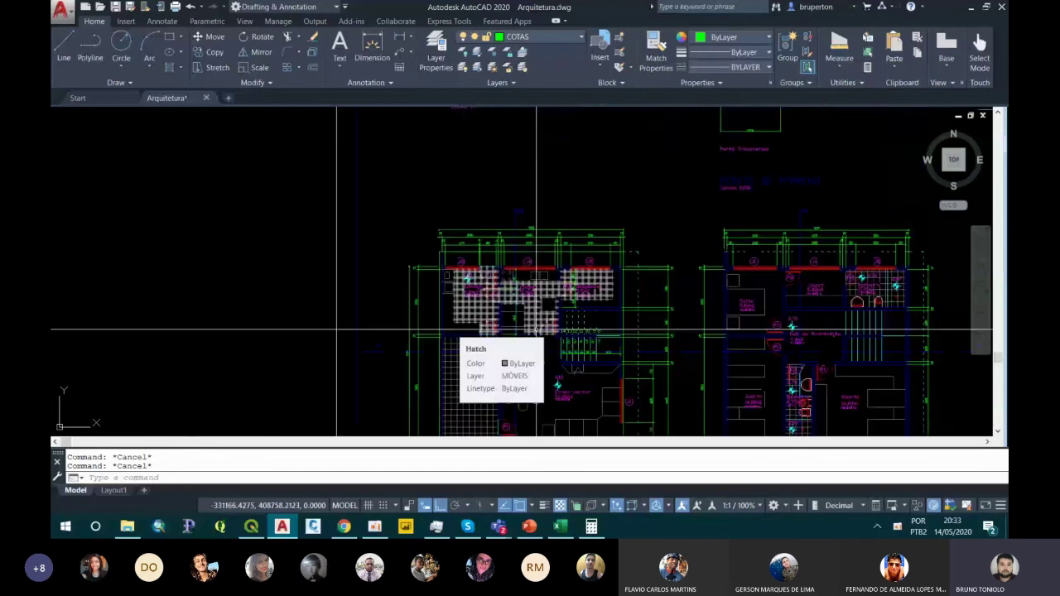
# Switch to Excel and review the Projeto row's Área Lote, CA and TO values against the Tabelado (Lei) row.
pyautogui.click(561, 527)
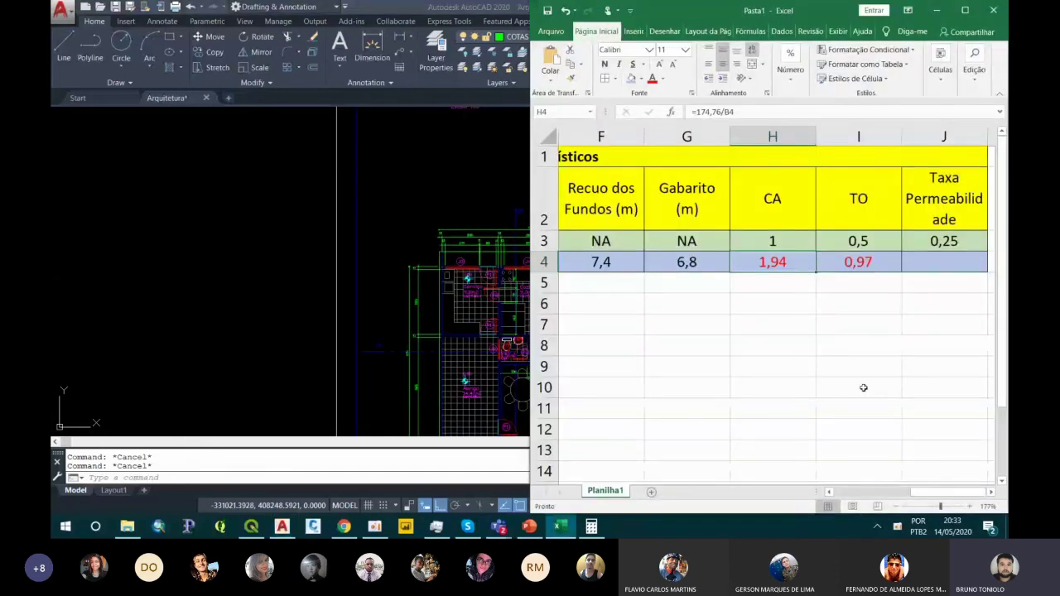
pyautogui.click(855, 493)
pyautogui.click(830, 492)
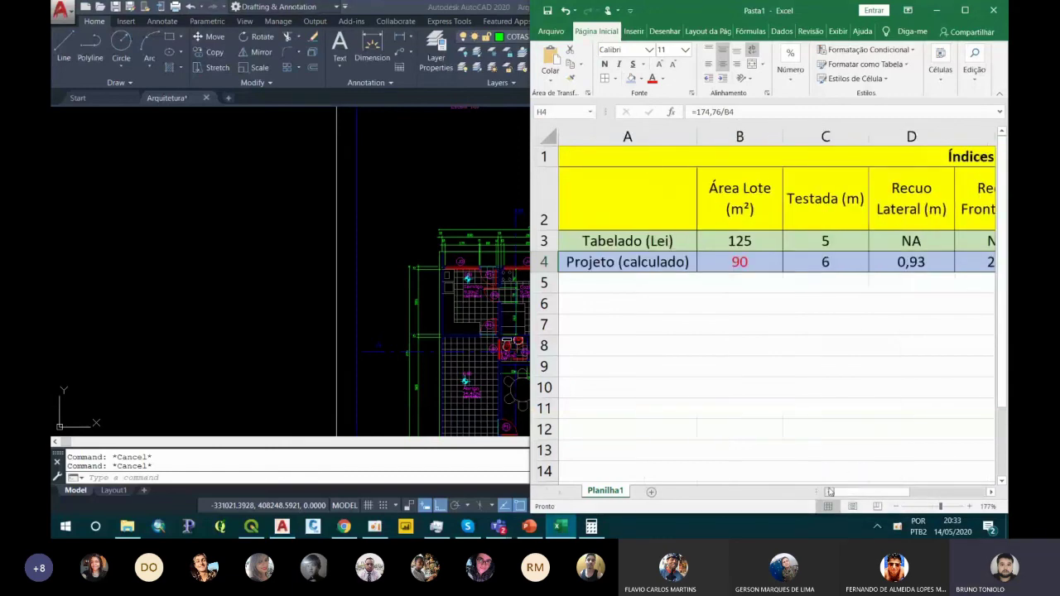
pyautogui.click(738, 262)
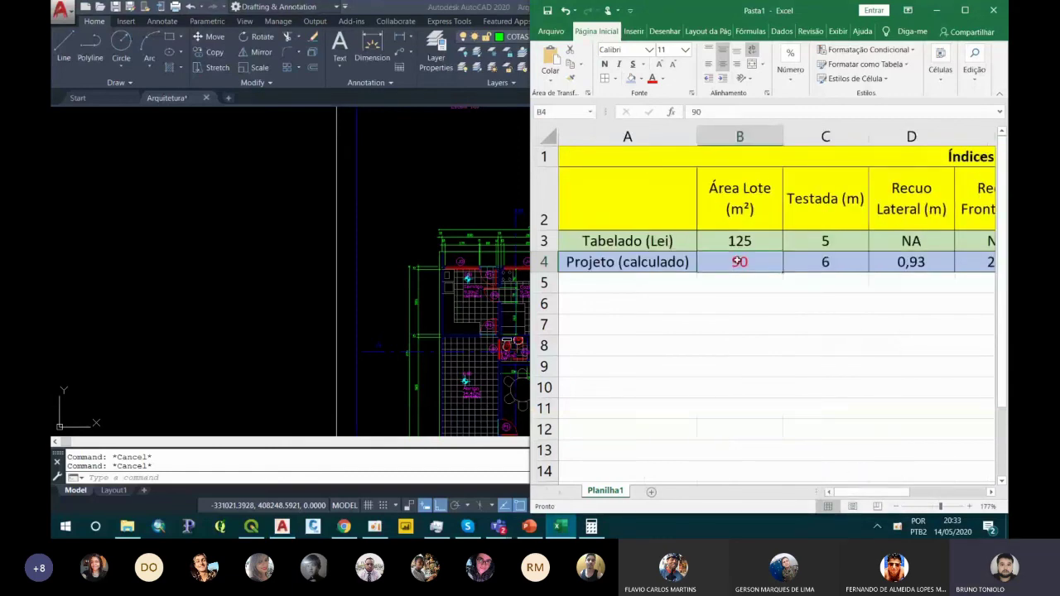
pyautogui.click(992, 492)
pyautogui.click(992, 492)
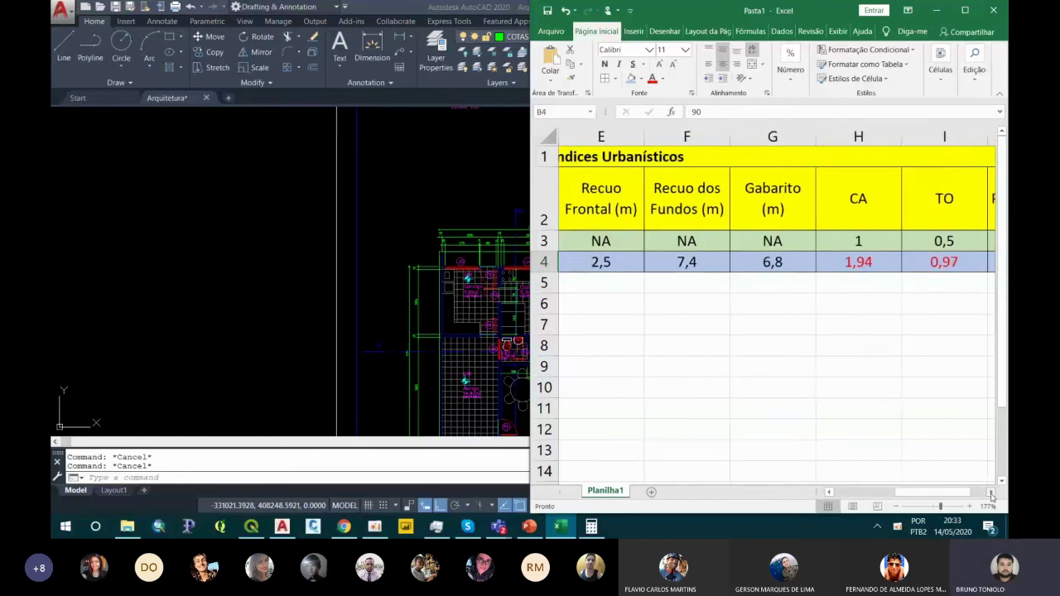
pyautogui.click(991, 492)
pyautogui.click(785, 263)
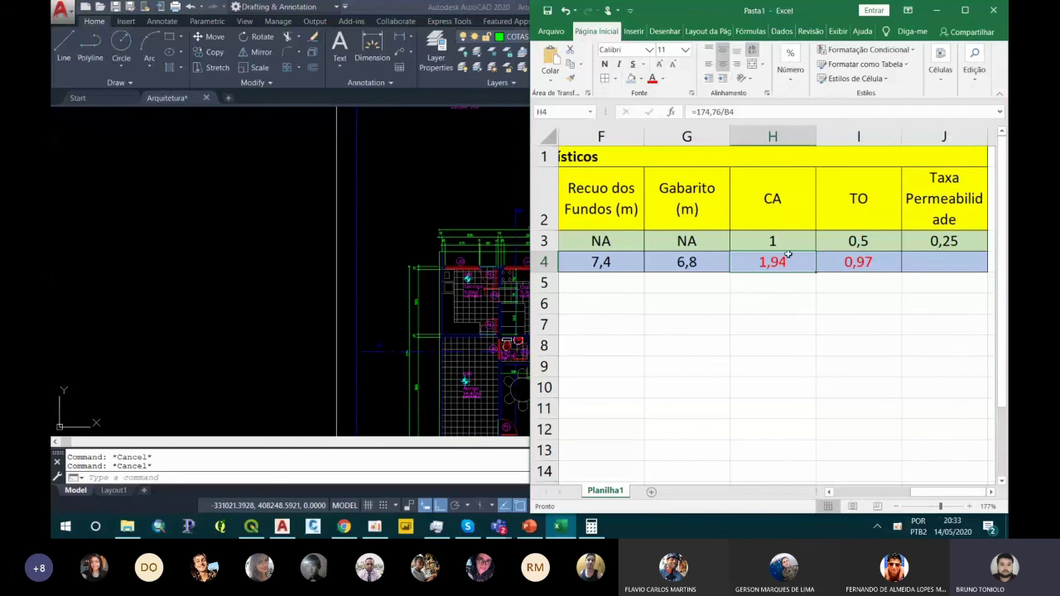
pyautogui.click(783, 245)
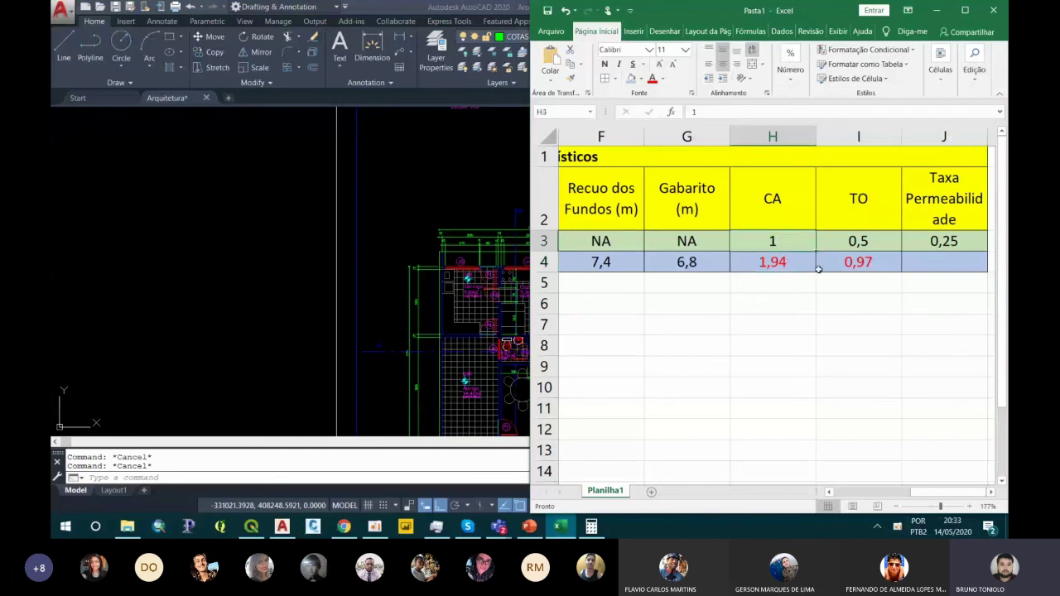
pyautogui.click(861, 262)
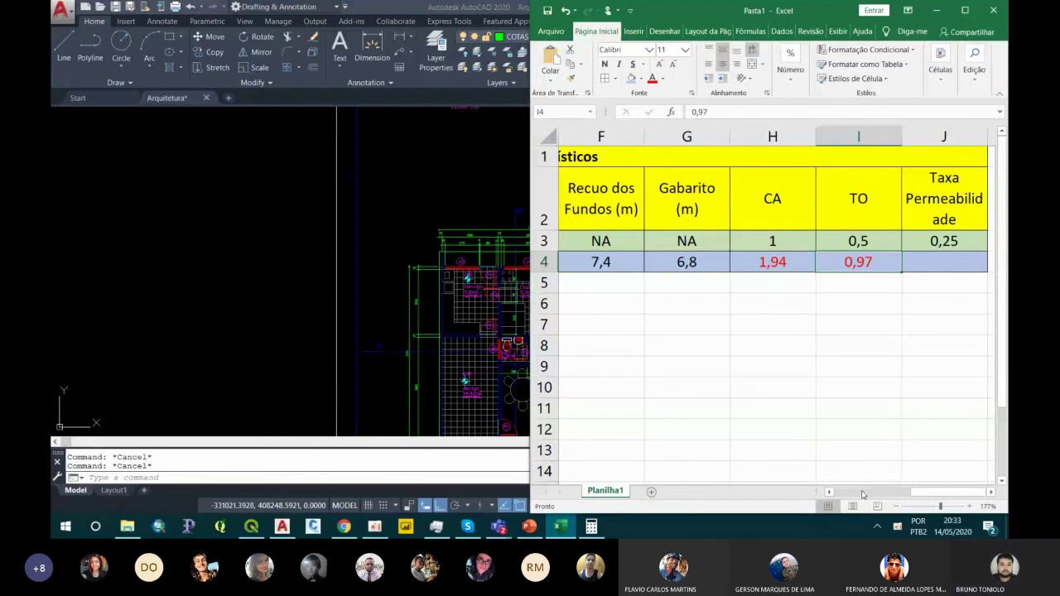
pyautogui.moveTo(862, 494); pyautogui.dragTo(836, 494)
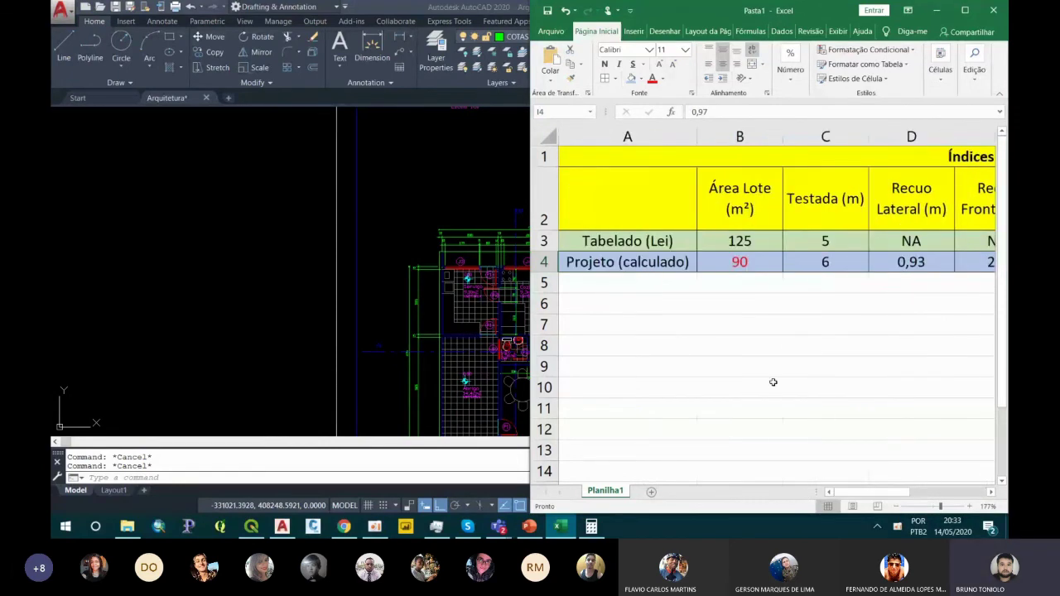
pyautogui.click(746, 269)
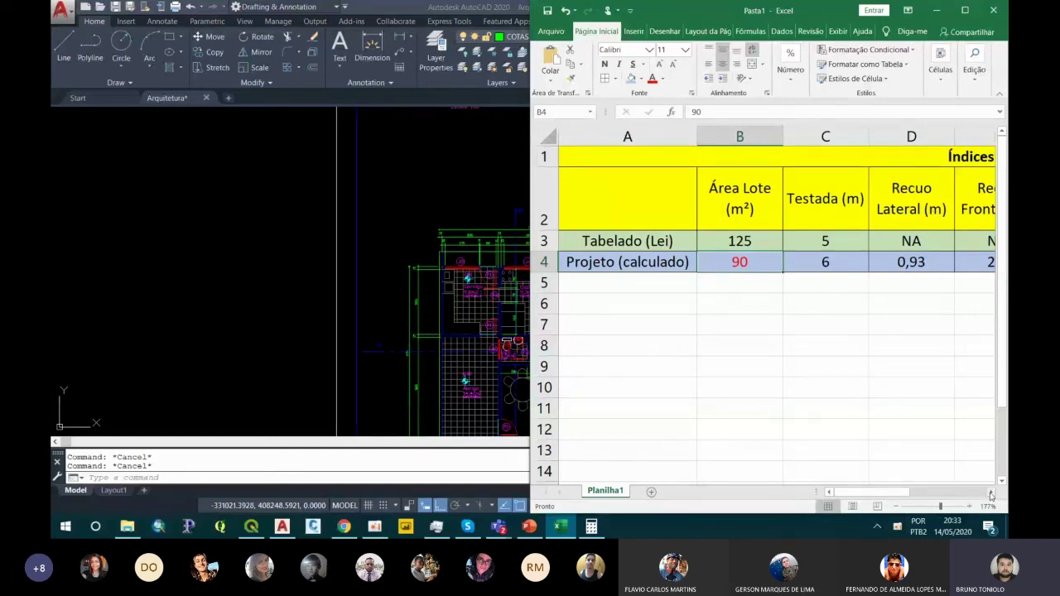
# Delete the Taxa Permeabilidade column from the Índices Urbanísticos table.
pyautogui.hscroll(5, 978, 493)
pyautogui.hotkey('ctrl', 'Right')
pyautogui.press('Right')
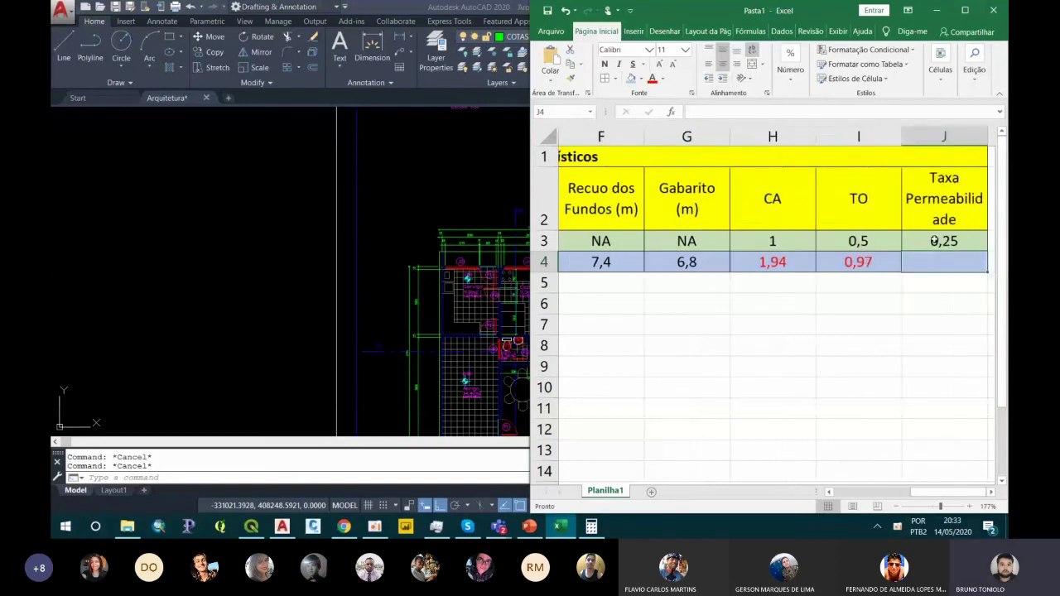
pyautogui.press('Up')
pyautogui.press('Up')
pyautogui.hotkey('ctrl', 'space')
pyautogui.rightClick(943, 136)
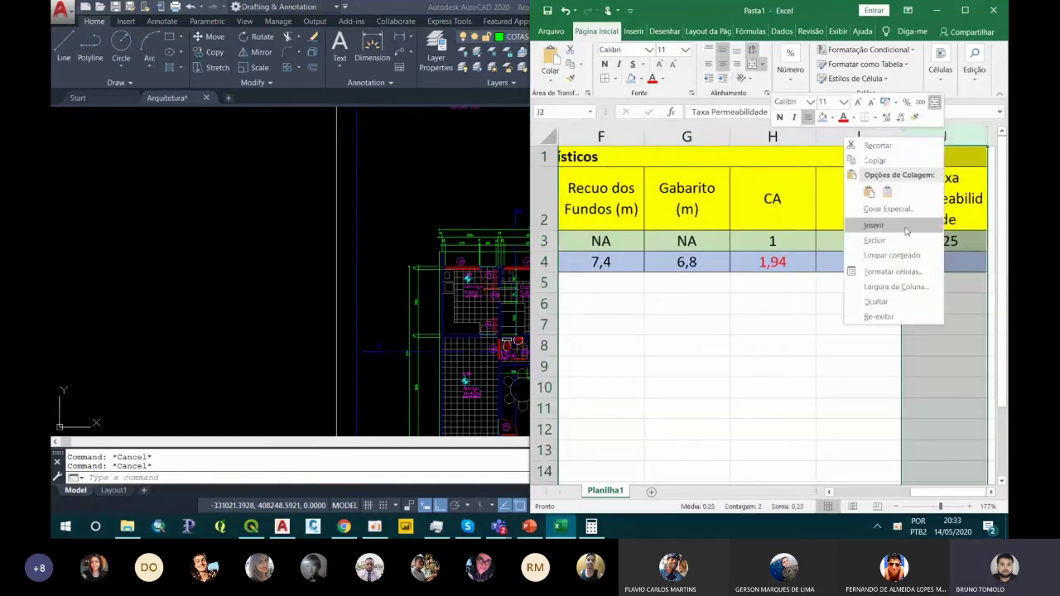
pyautogui.click(898, 240)
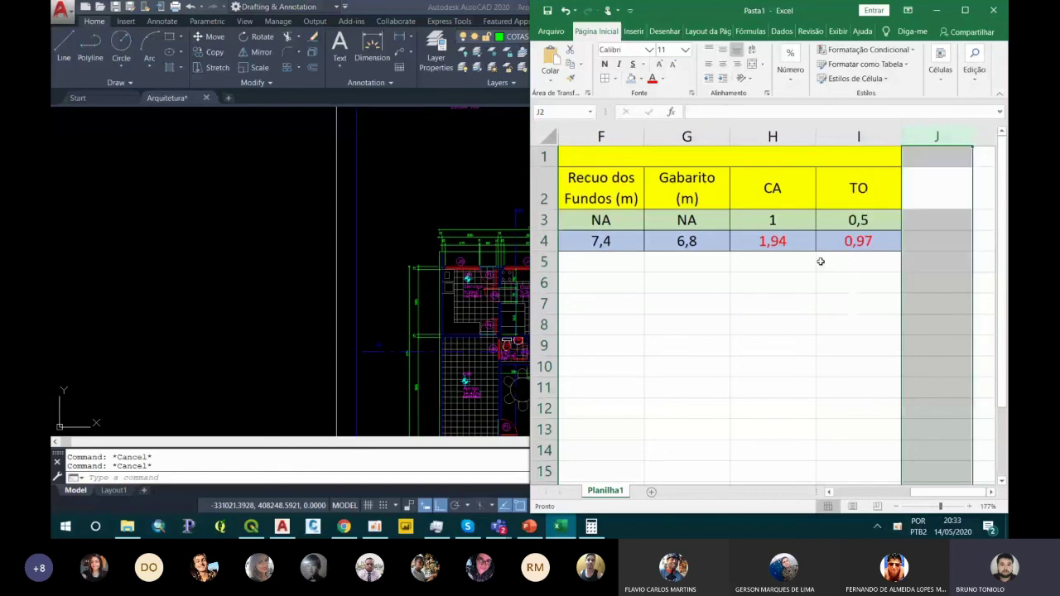
pyautogui.click(821, 262)
# Maximize the Excel window and bring the whole Índices Urbanísticos table into view.
pyautogui.click(965, 9)
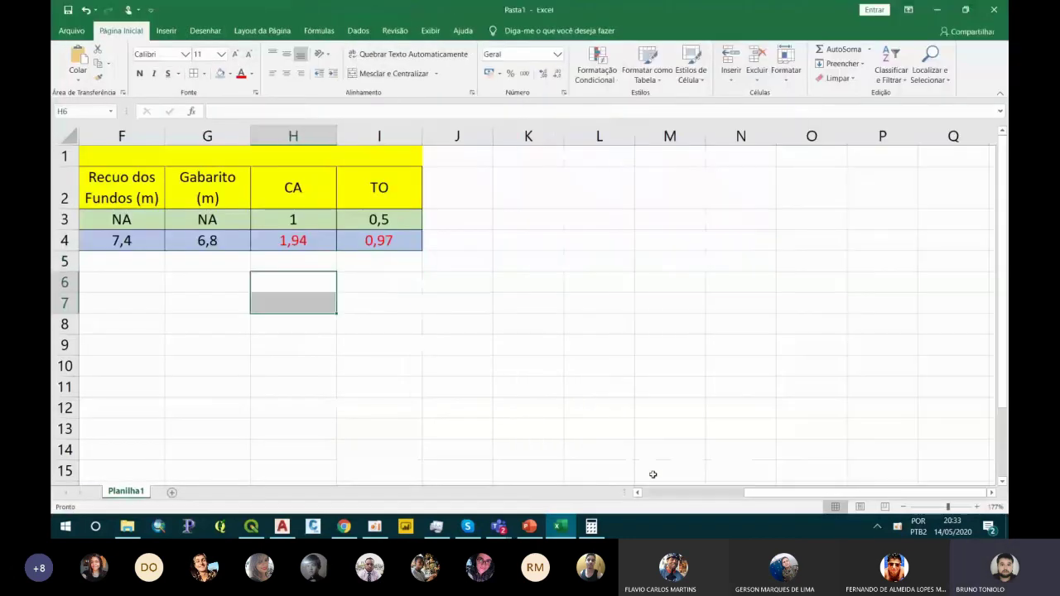
pyautogui.hscroll(-5, 654, 475)
pyautogui.click(319, 304)
# Enter indeferido in the cell below the Projeto row's Área Lote value and colour its text red.
pyautogui.click(224, 257)
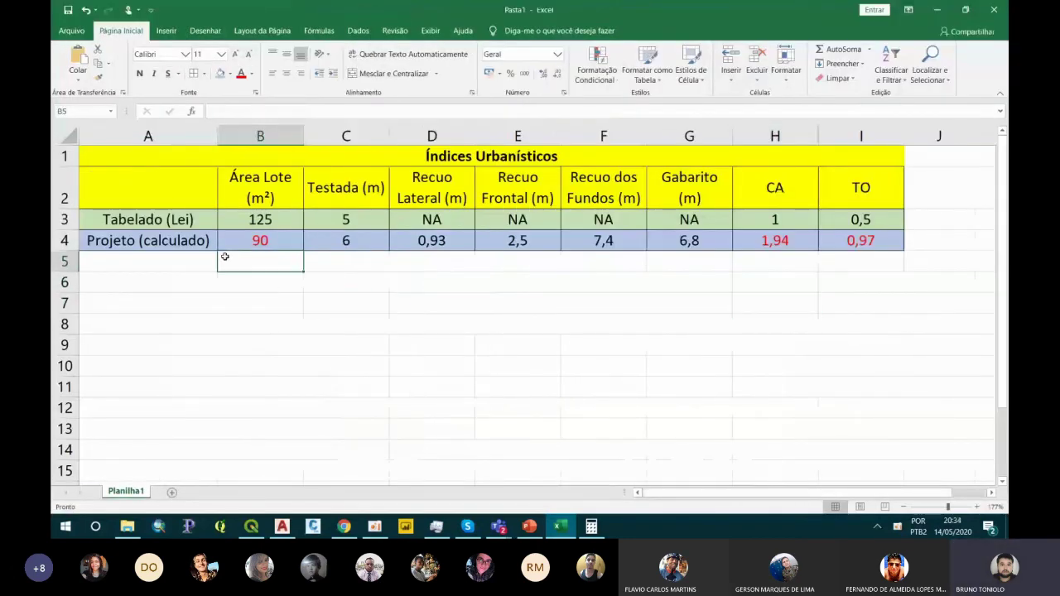
pyautogui.write('indeferido')
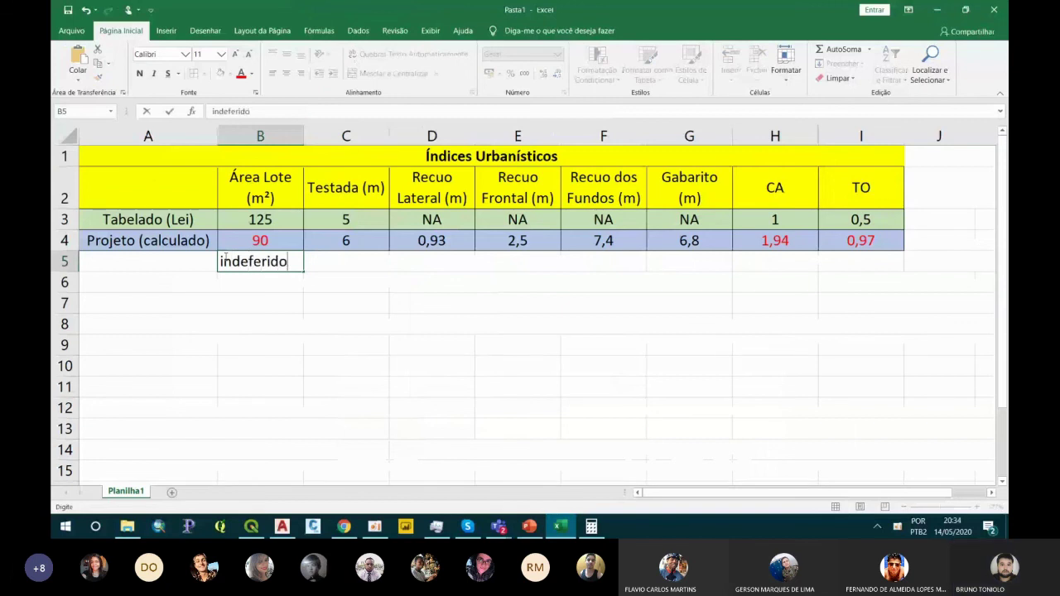
pyautogui.press('Return')
pyautogui.click(224, 256)
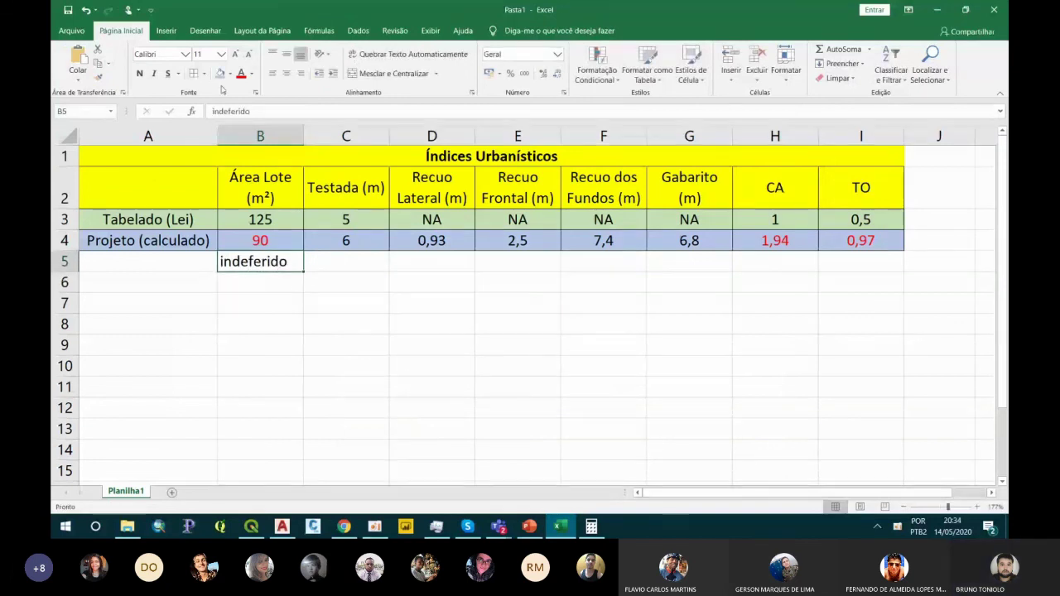
pyautogui.click(241, 74)
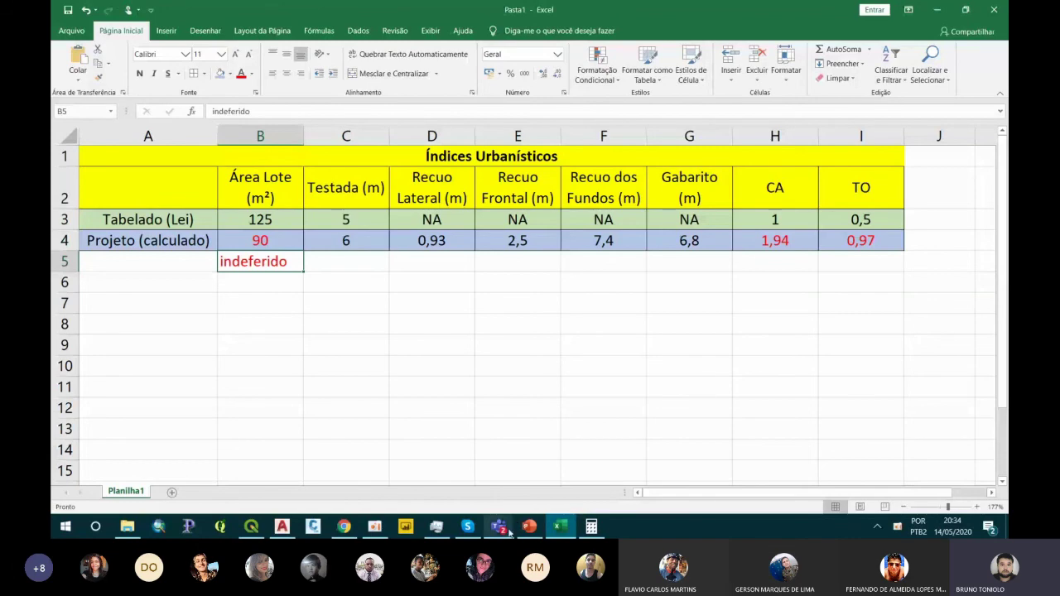
# Switch to the Microsoft Teams meeting, open the meeting chat and expand the participant's long message to read it in full.
pyautogui.click(497, 424)
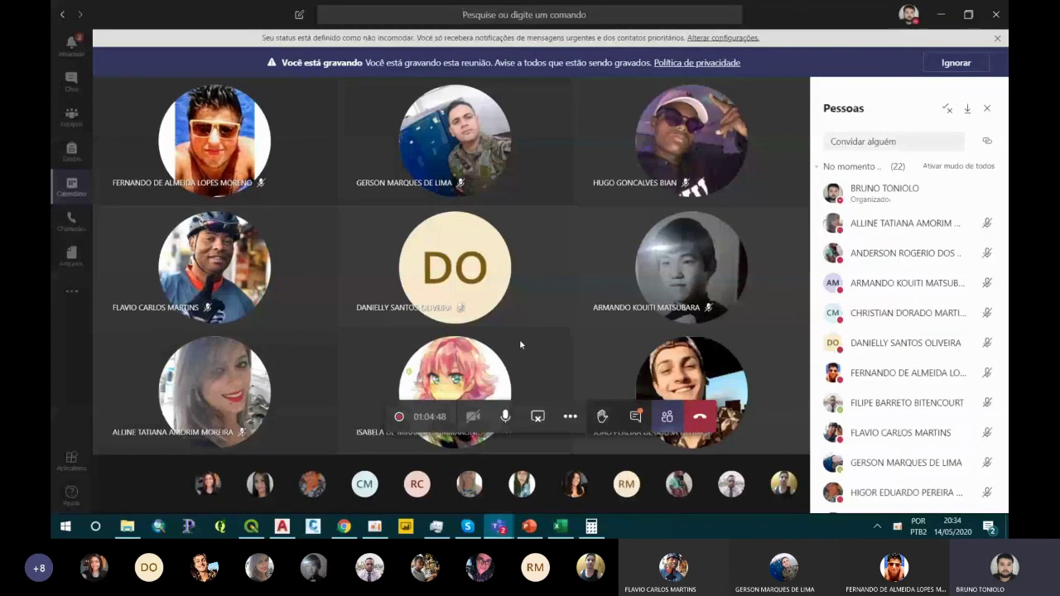
pyautogui.click(635, 416)
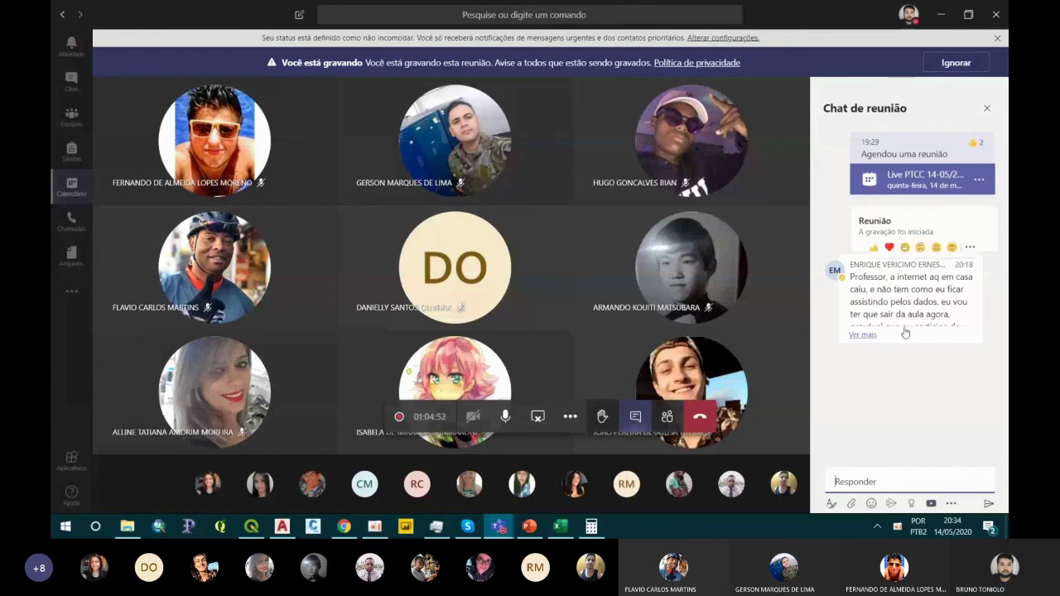
pyautogui.click(888, 334)
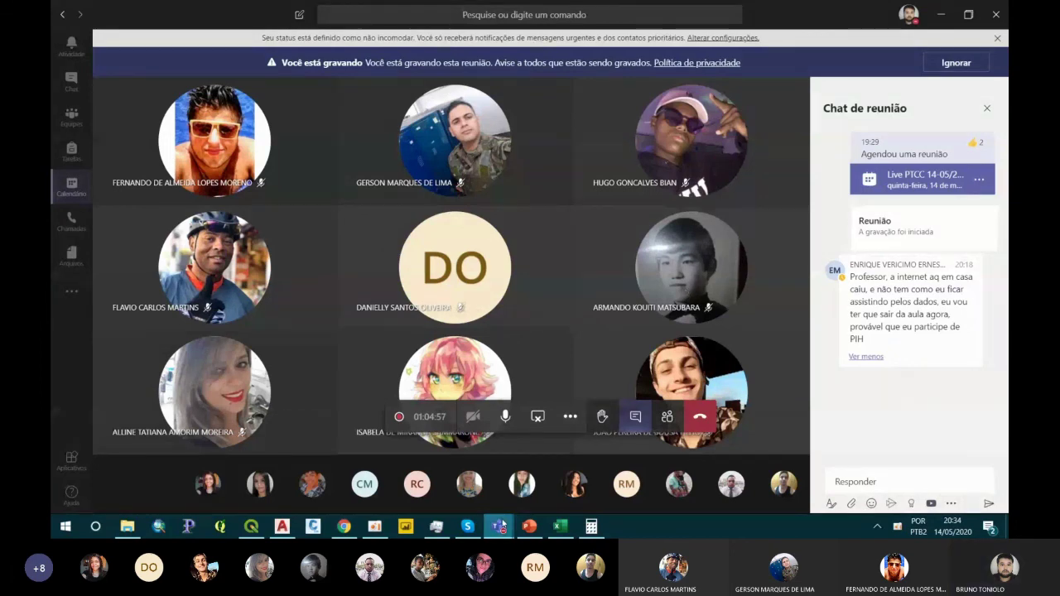
pyautogui.press('super+t')
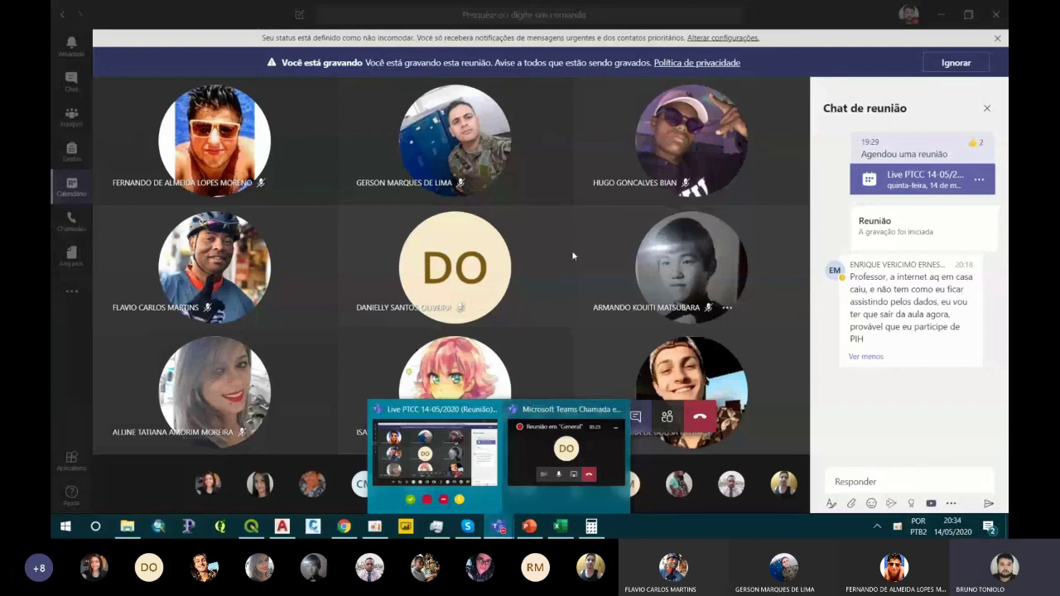
pyautogui.press('Escape')
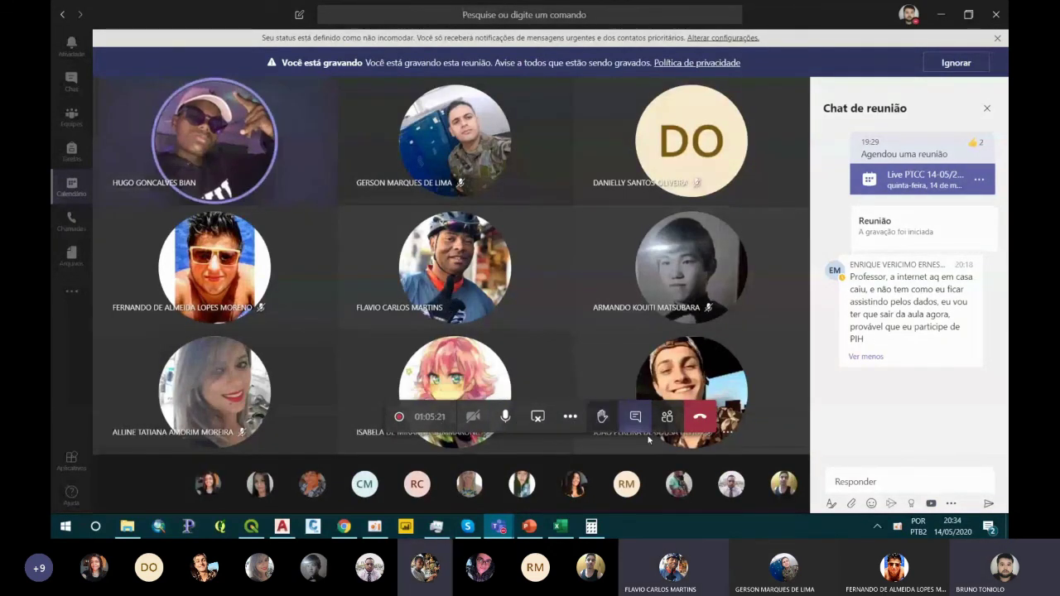
# Stop the recording of the Teams meeting.
pyautogui.click(570, 417)
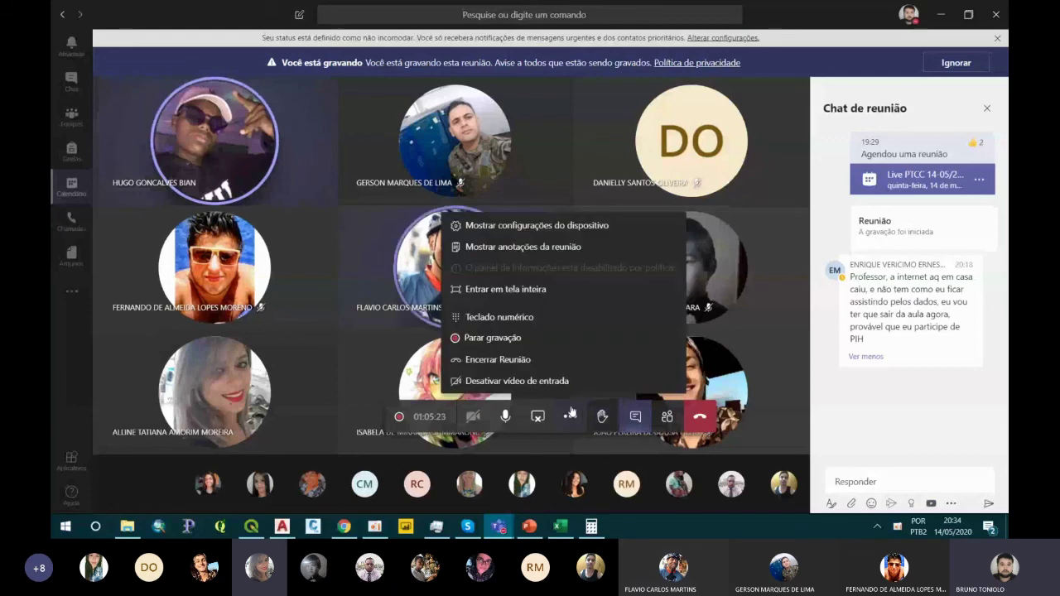
pyautogui.click(515, 340)
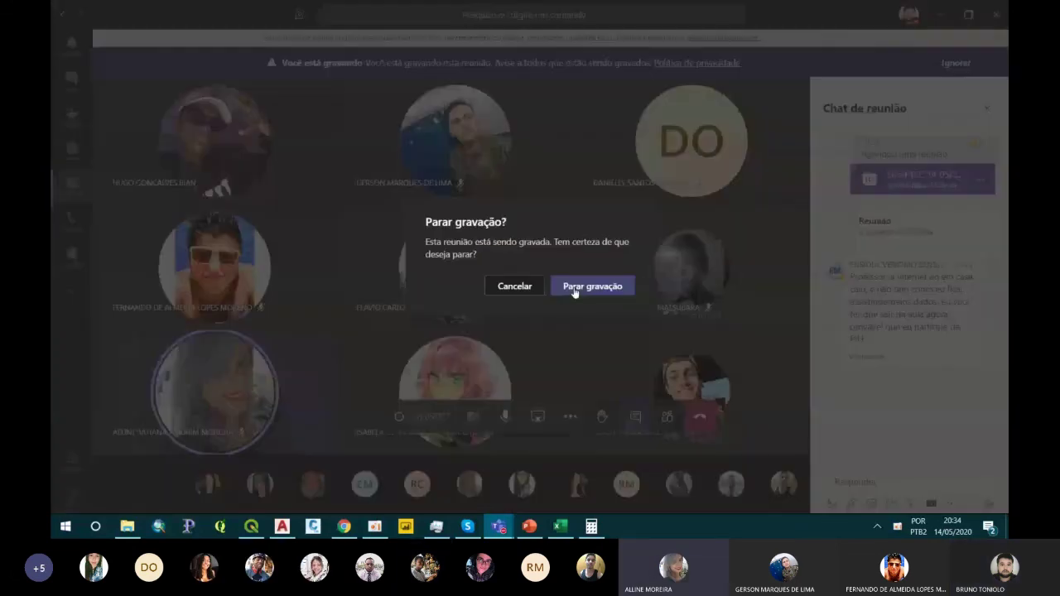